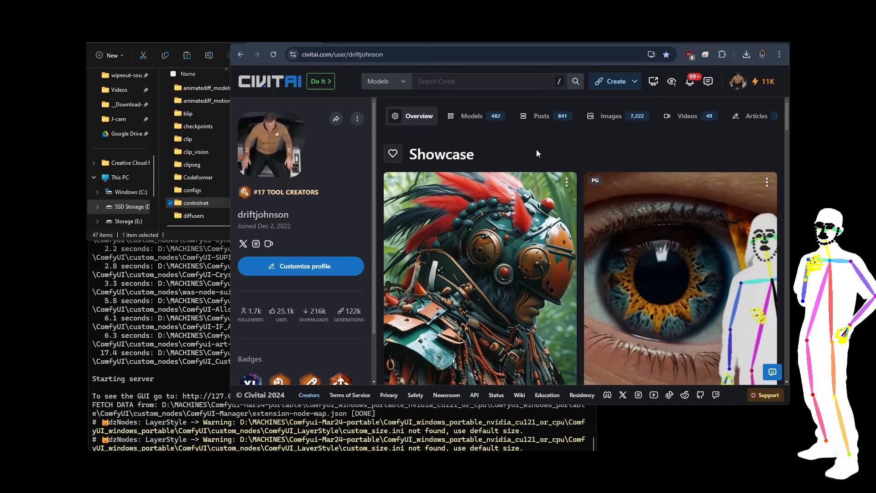
Open the Koda Pack - Kolors page on Civitai and select koda-Kolors-Zero-Legacy-v69 (1).json in the Downloads folder
{"action": "left_click", "coordinate": [351, 44]}
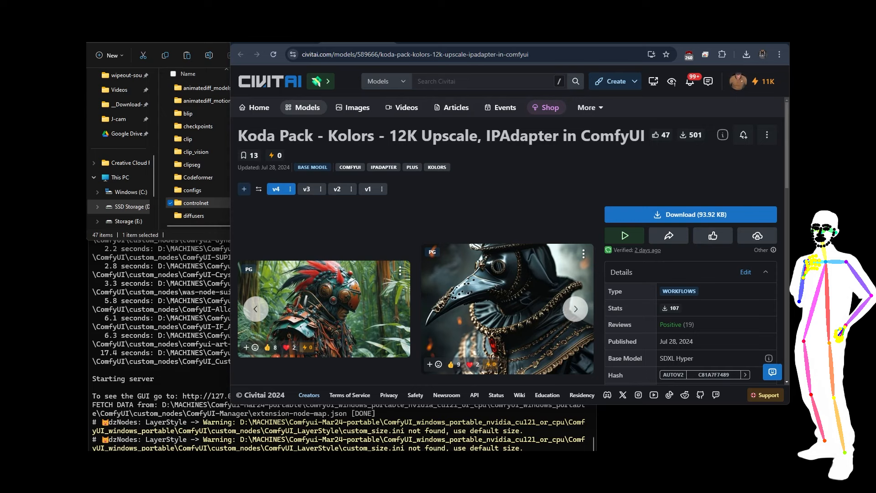
{"action": "left_click", "coordinate": [273, 14]}
{"action": "left_click", "coordinate": [225, 13]}
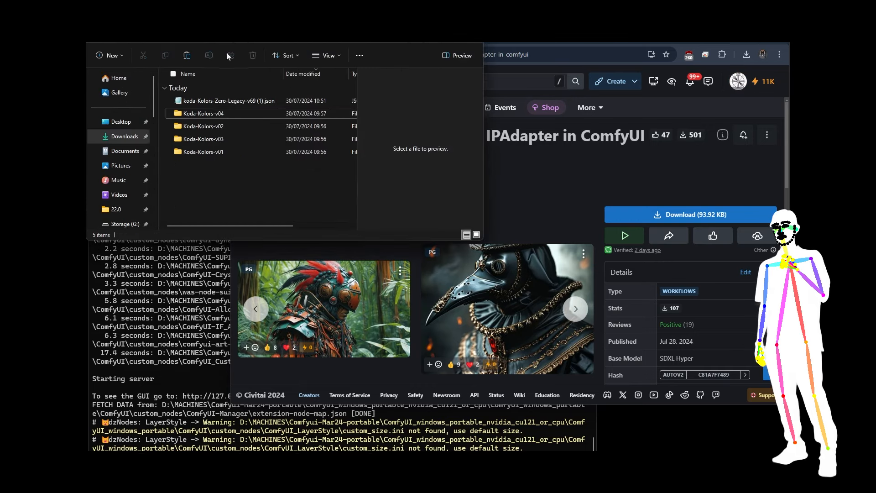
{"action": "left_click", "coordinate": [229, 102]}
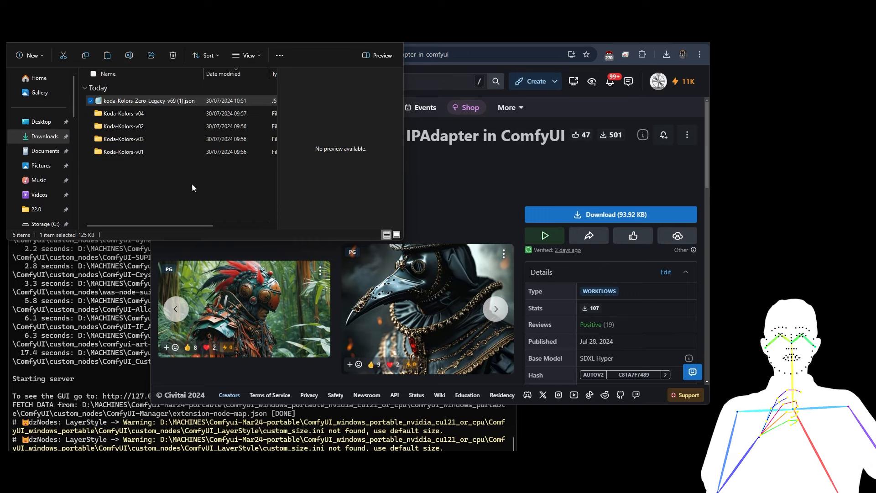
Switch to the ComfyUI models folder and inspect the controlnet\kolors subfolder's model files
{"action": "left_click", "coordinate": [237, 14]}
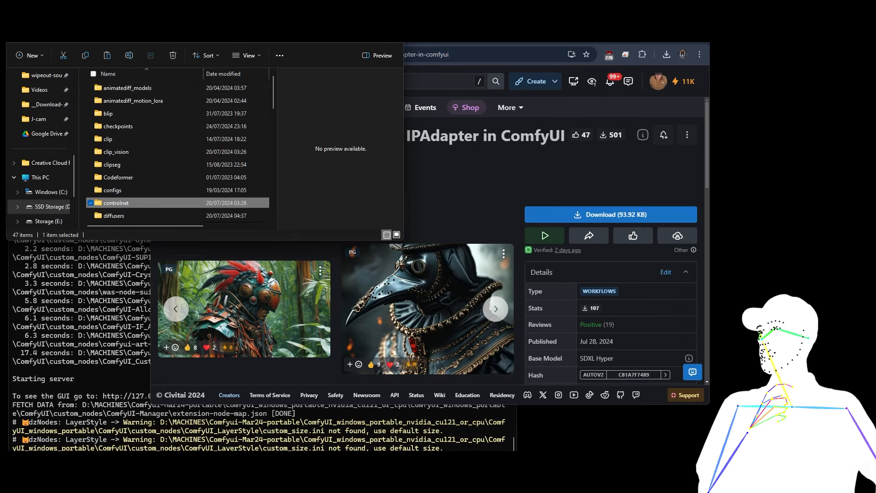
{"action": "left_click_drag", "start_coordinate": [255, 14], "coordinate": [256, 17]}
{"action": "left_click_drag", "start_coordinate": [322, 13], "coordinate": [322, 56]}
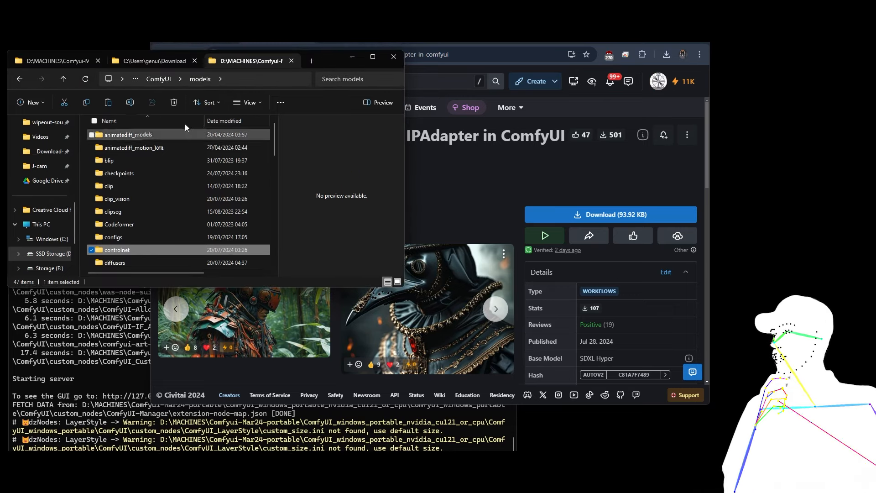
{"action": "double_click", "coordinate": [114, 249]}
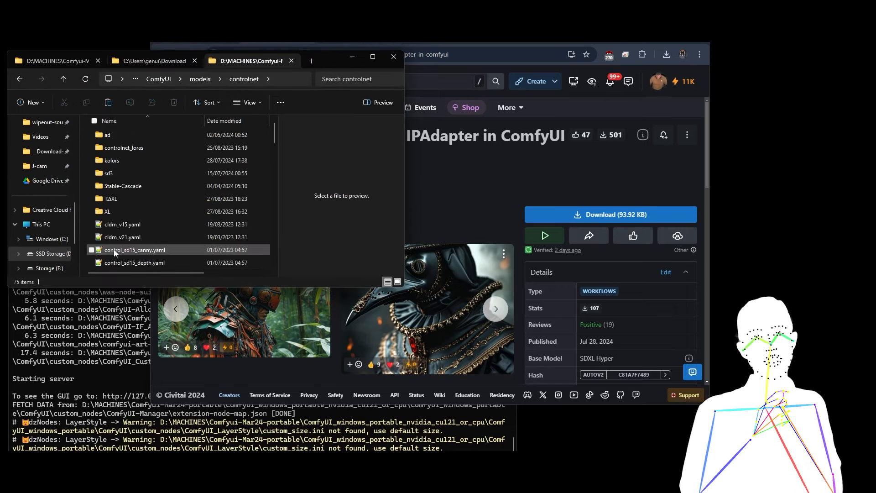
{"action": "double_click", "coordinate": [114, 160]}
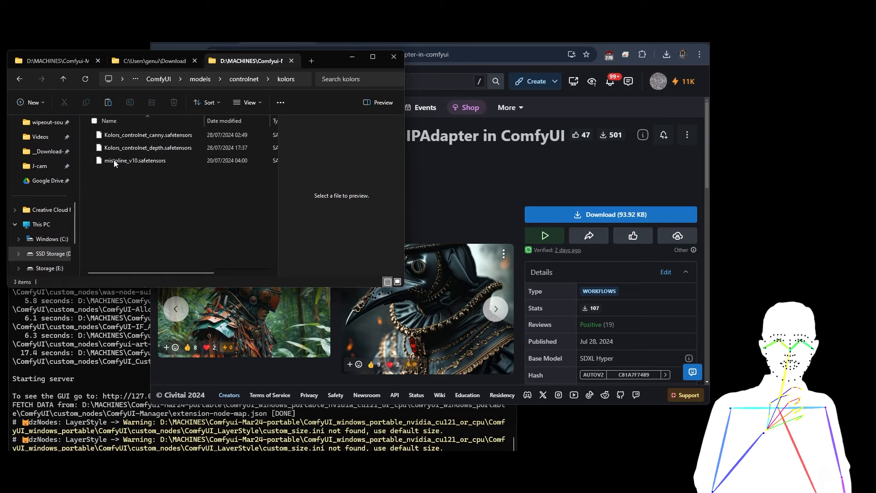
{"action": "left_click", "coordinate": [133, 137]}
{"action": "left_click", "coordinate": [134, 192]}
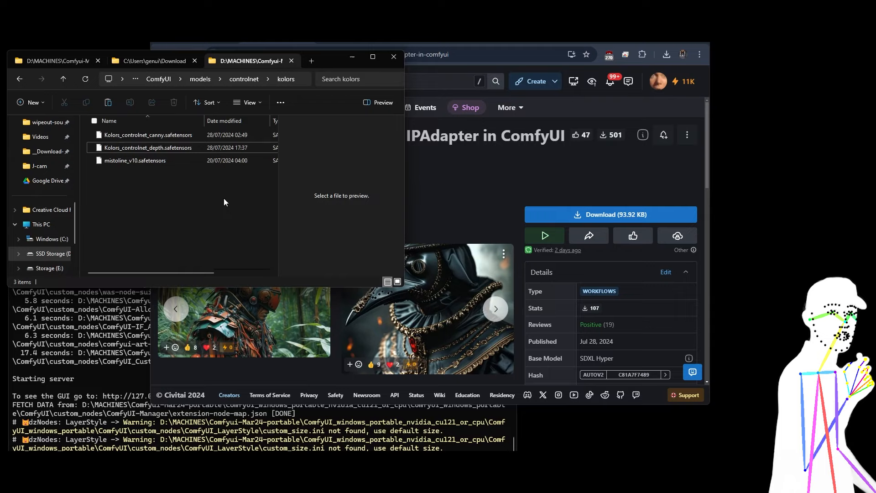
Check the Kolors-ControlNet-Depth file list on Hugging Face against the local kolors folder and open the Kolors-ControlNet-Canny model page
{"action": "left_click", "coordinate": [495, 37]}
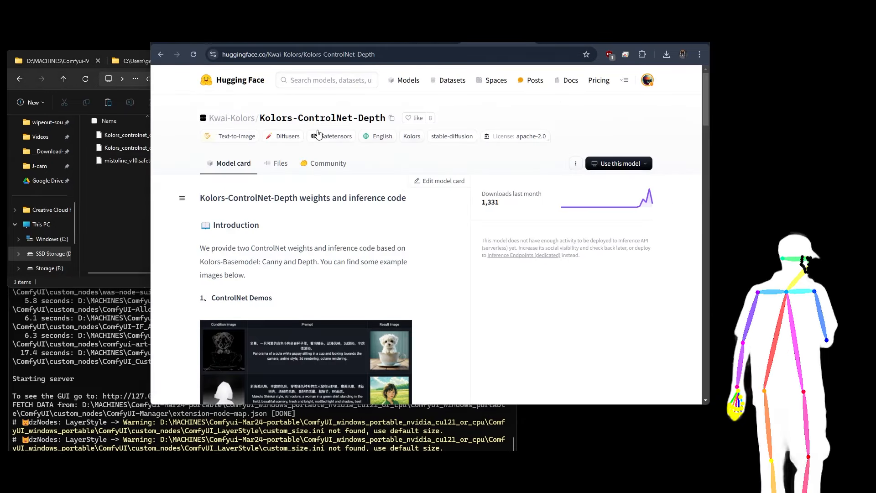
{"action": "left_click", "coordinate": [279, 164]}
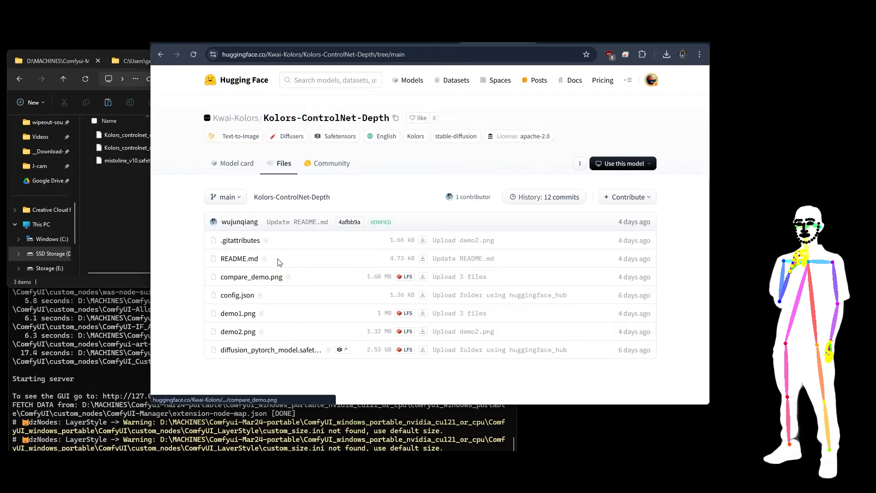
{"action": "left_click", "coordinate": [138, 196]}
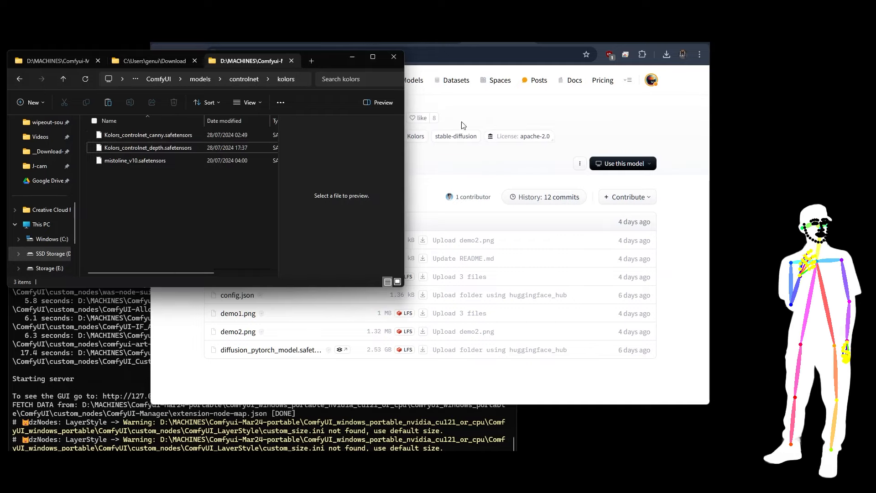
{"action": "left_click", "coordinate": [571, 109]}
{"action": "left_click", "coordinate": [126, 199]}
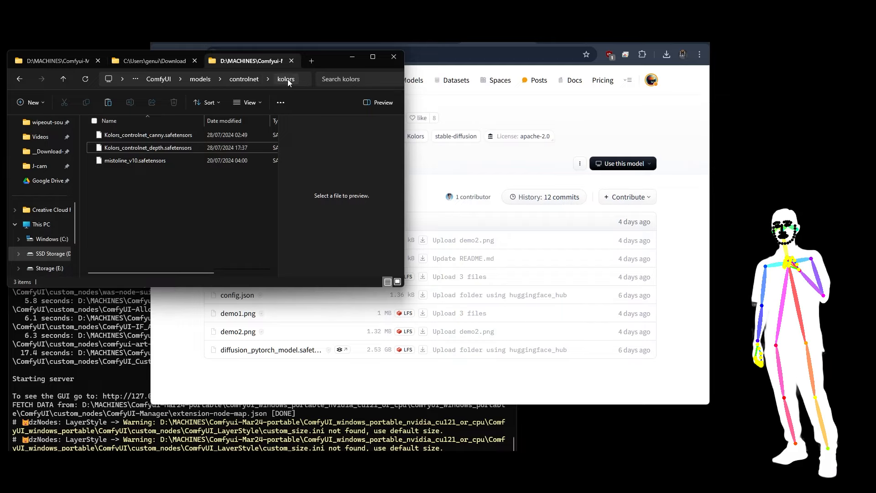
{"action": "left_click", "coordinate": [565, 40]}
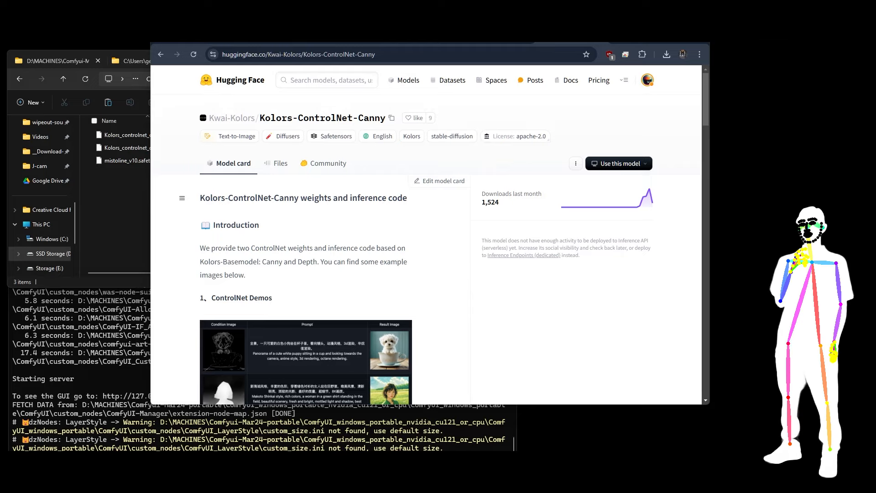
Expand the full Koda Pack description on Civitai and find the Kolors model installation instructions
{"action": "left_click", "coordinate": [280, 38]}
{"action": "scroll", "coordinate": [394, 202], "scroll_direction": "down", "scroll_amount": 4}
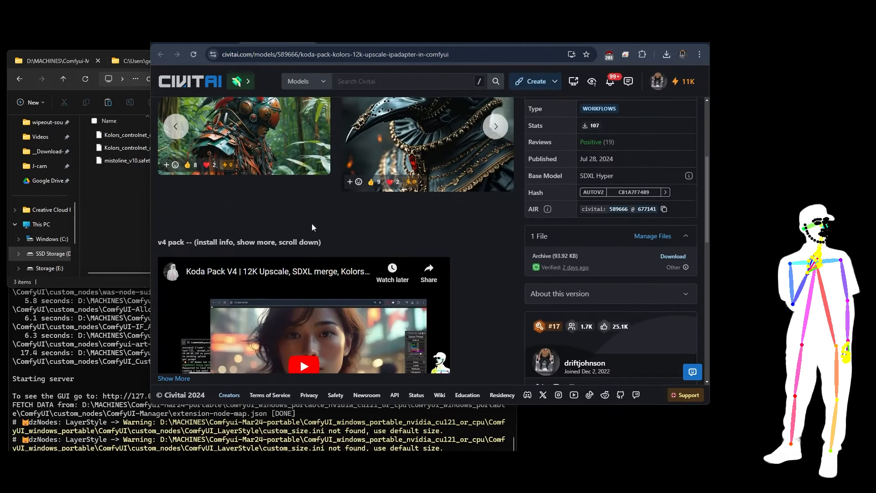
{"action": "scroll", "coordinate": [220, 259], "scroll_direction": "down", "scroll_amount": 3}
{"action": "left_click", "coordinate": [174, 243]}
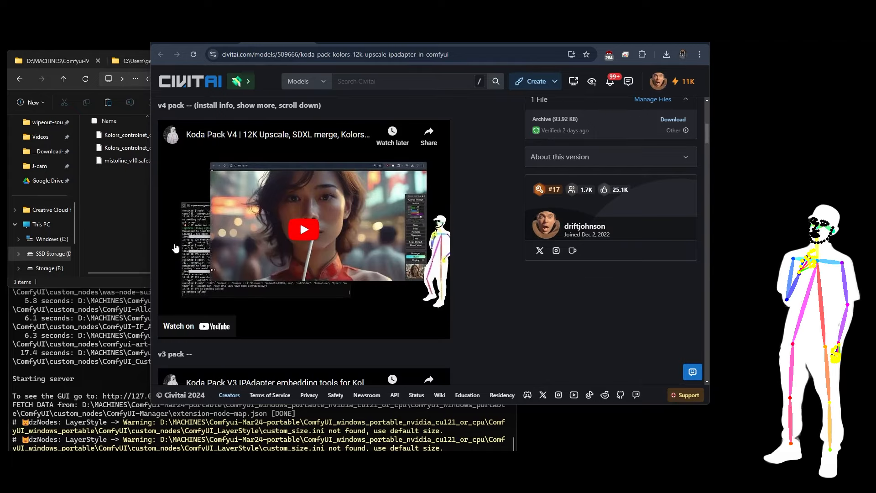
{"action": "scroll", "coordinate": [341, 315], "scroll_direction": "up", "scroll_amount": 2}
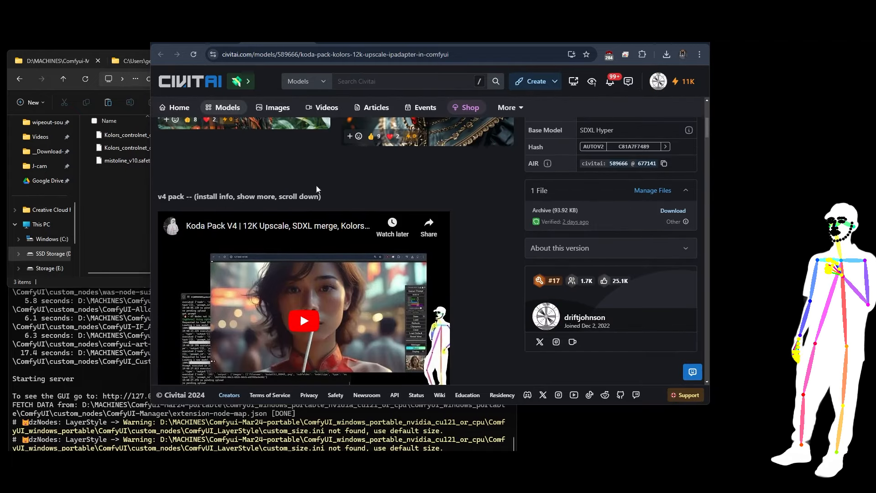
{"action": "scroll", "coordinate": [368, 180], "scroll_direction": "down", "scroll_amount": 6}
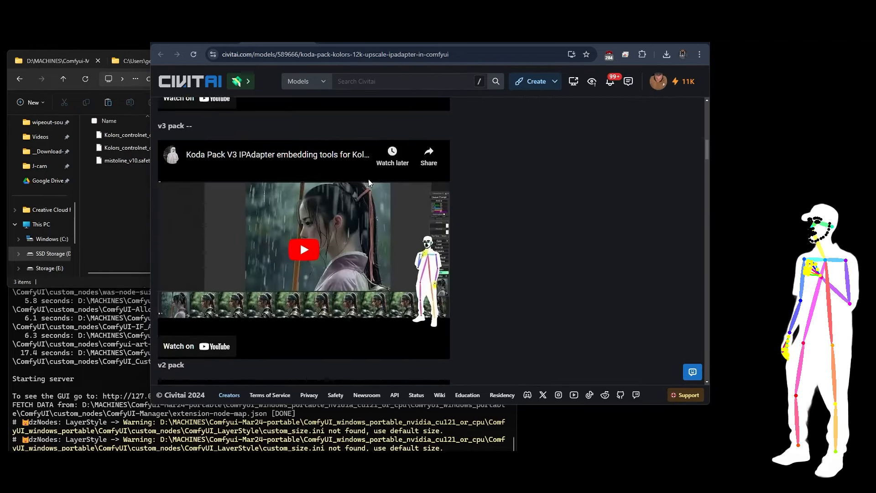
{"action": "scroll", "coordinate": [368, 181], "scroll_direction": "down", "scroll_amount": 15}
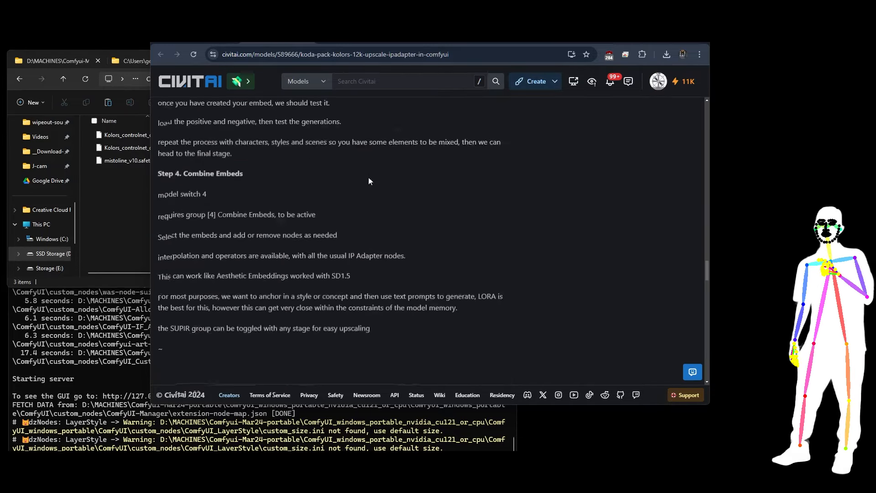
{"action": "scroll", "coordinate": [368, 181], "scroll_direction": "down", "scroll_amount": 12}
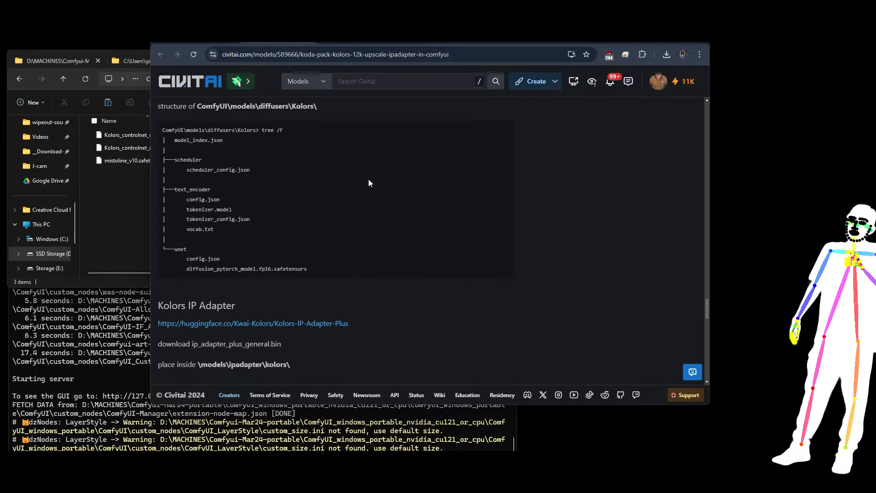
{"action": "scroll", "coordinate": [291, 234], "scroll_direction": "down", "scroll_amount": 4}
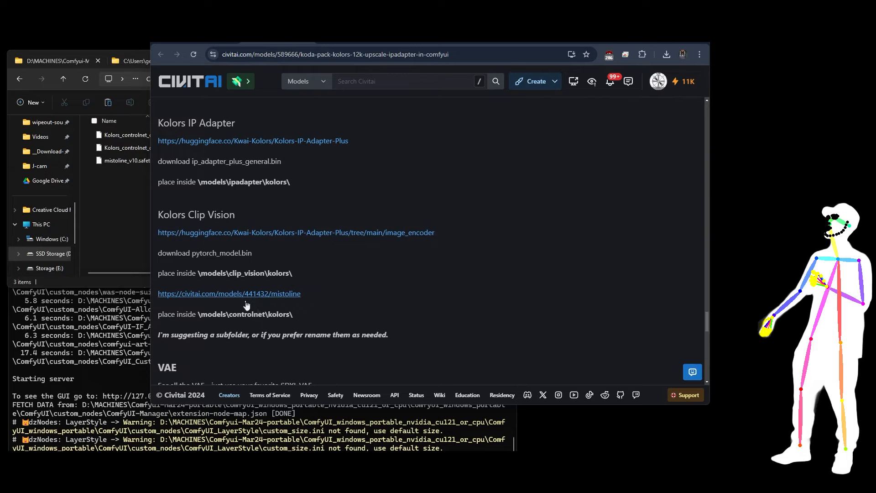
Examine the Kolors IP Adapter, Clip Vision, VAE and credits sections of the install notes and return to the page start
{"action": "scroll", "coordinate": [264, 317], "scroll_direction": "down", "scroll_amount": 4}
{"action": "scroll", "coordinate": [264, 293], "scroll_direction": "up", "scroll_amount": 4}
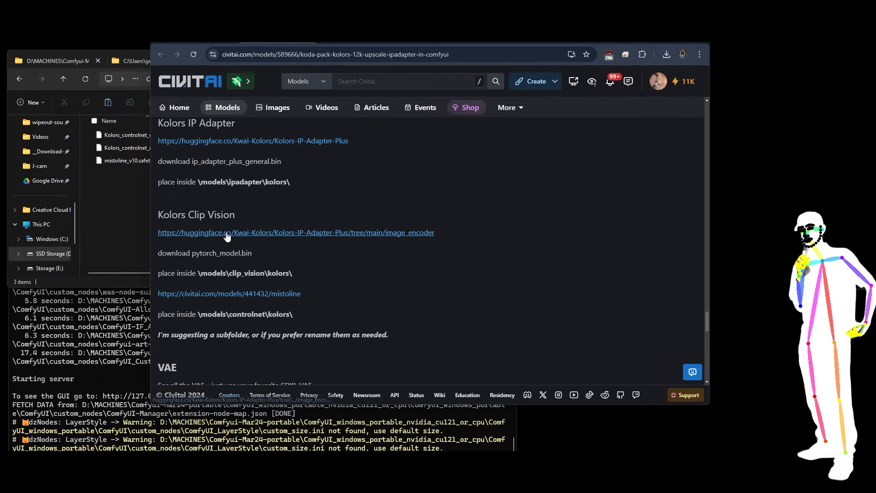
{"action": "scroll", "coordinate": [269, 253], "scroll_direction": "up", "scroll_amount": 2}
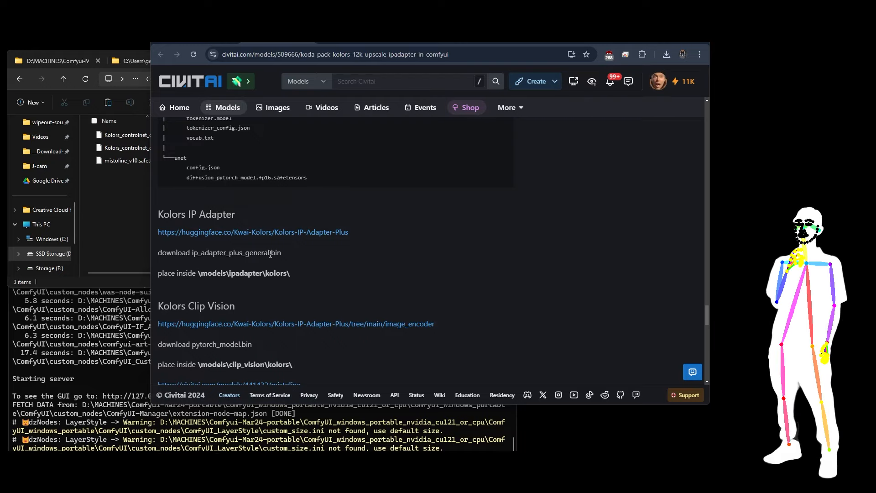
{"action": "scroll", "coordinate": [340, 256], "scroll_direction": "down", "scroll_amount": 3}
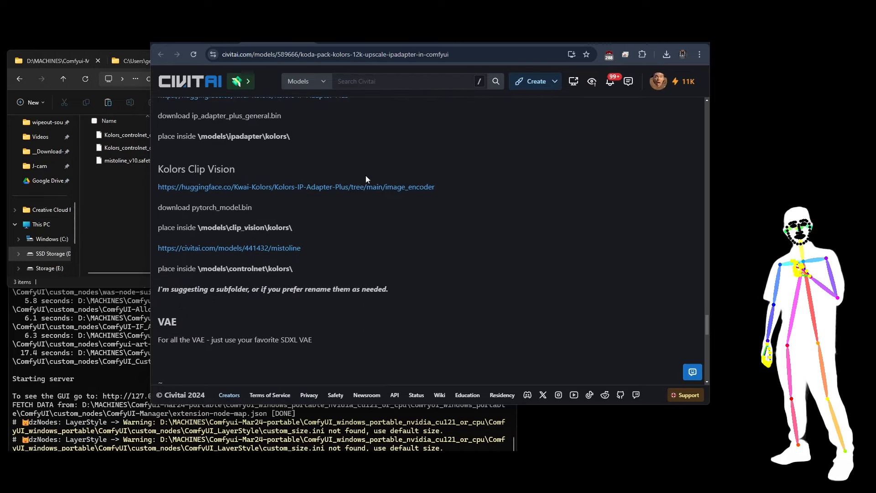
{"action": "scroll", "coordinate": [399, 203], "scroll_direction": "down", "scroll_amount": 1}
{"action": "scroll", "coordinate": [399, 207], "scroll_direction": "down", "scroll_amount": 5}
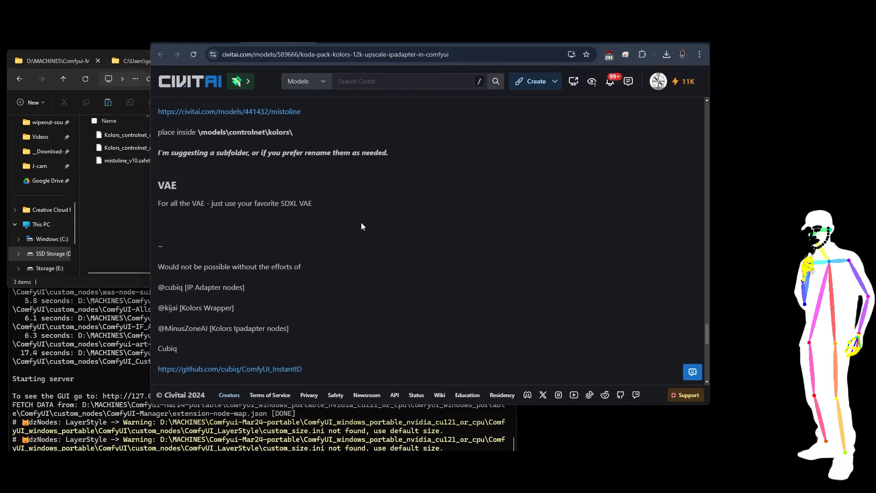
{"action": "scroll", "coordinate": [360, 224], "scroll_direction": "down", "scroll_amount": 2}
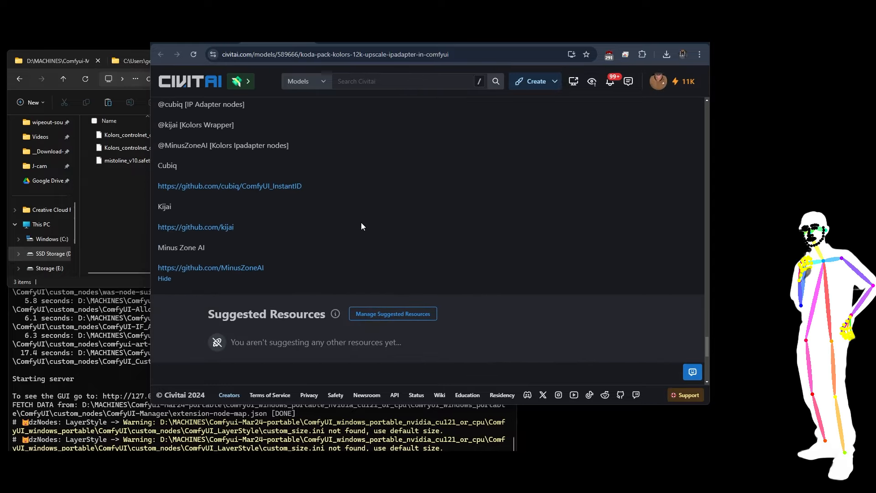
{"action": "scroll", "coordinate": [360, 225], "scroll_direction": "up", "scroll_amount": 10}
{"action": "scroll", "coordinate": [361, 228], "scroll_direction": "up", "scroll_amount": 15}
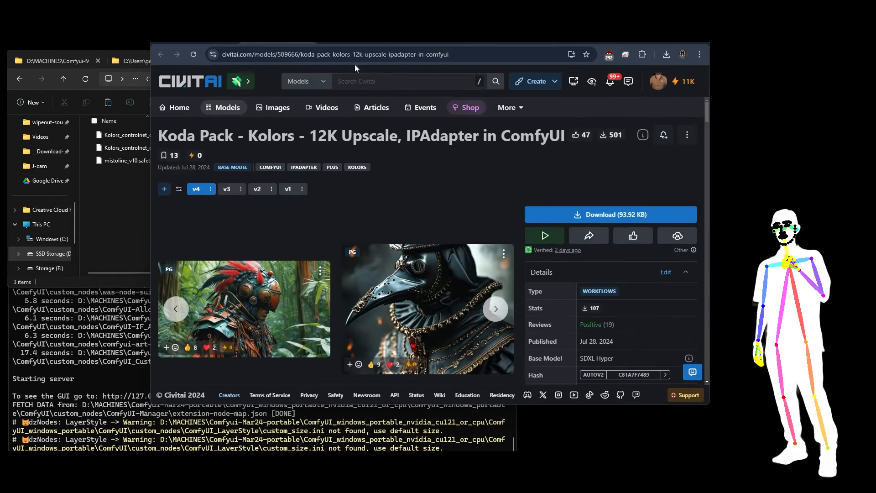
View the FiveBelowFiveUK YouTube channel page and bring up the ComfyUI workflow at 127.0.0.1:8188 in a maximized window
{"action": "left_click", "coordinate": [350, 41]}
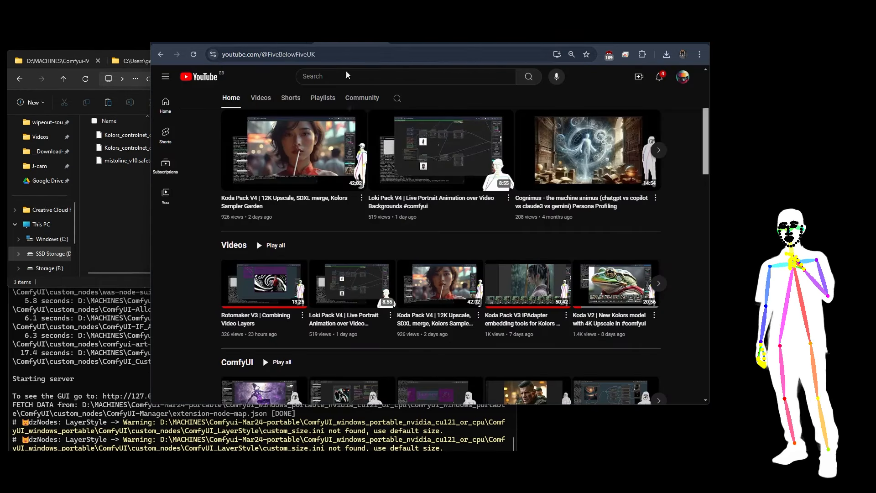
{"action": "mouse_move", "coordinate": [334, 222]}
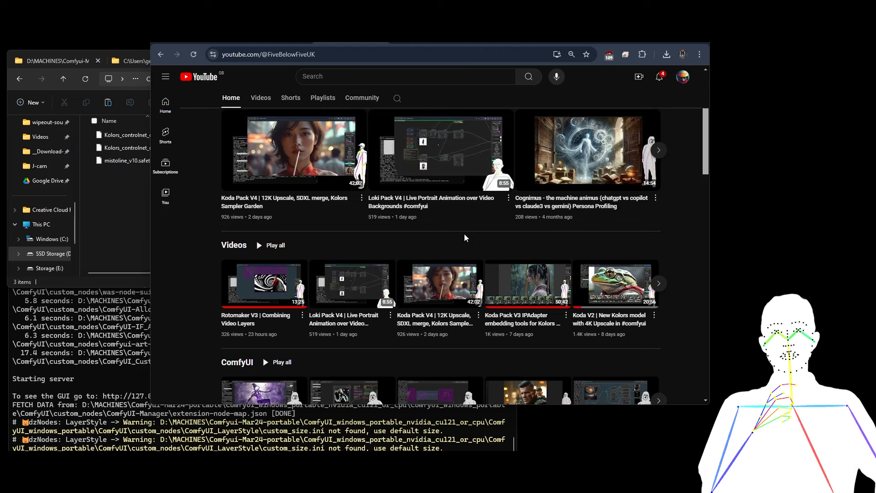
{"action": "left_click", "coordinate": [402, 43]}
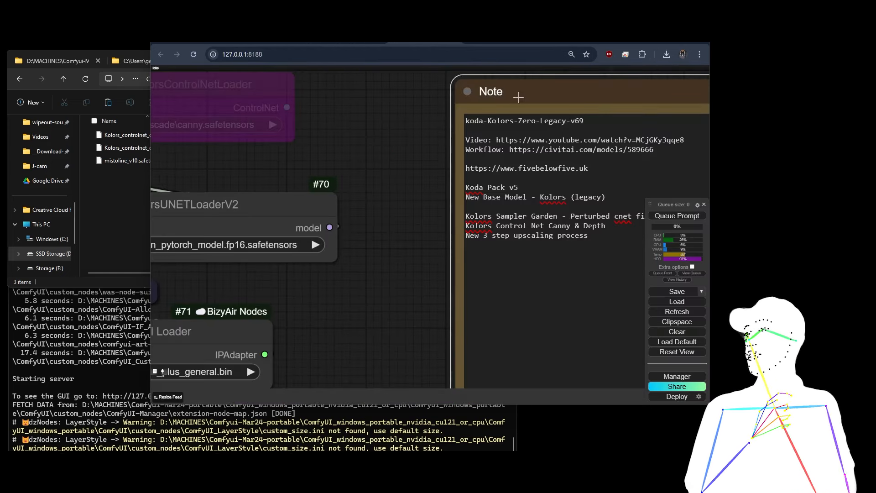
{"action": "left_click", "coordinate": [675, 43]}
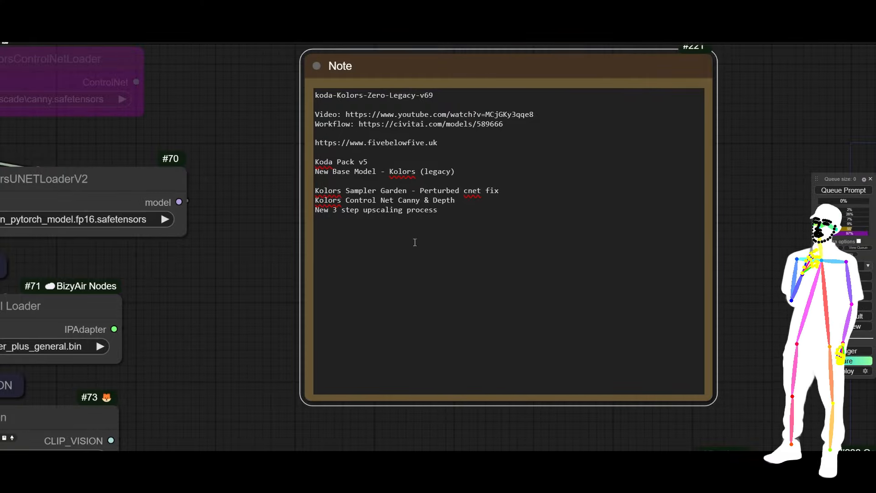
Examine the model loader nodes beside the workflow note, selecting the KolorsUNETLoaderV2 node and its Set_model node
{"action": "scroll", "coordinate": [216, 173], "scroll_direction": "down", "scroll_amount": 15}
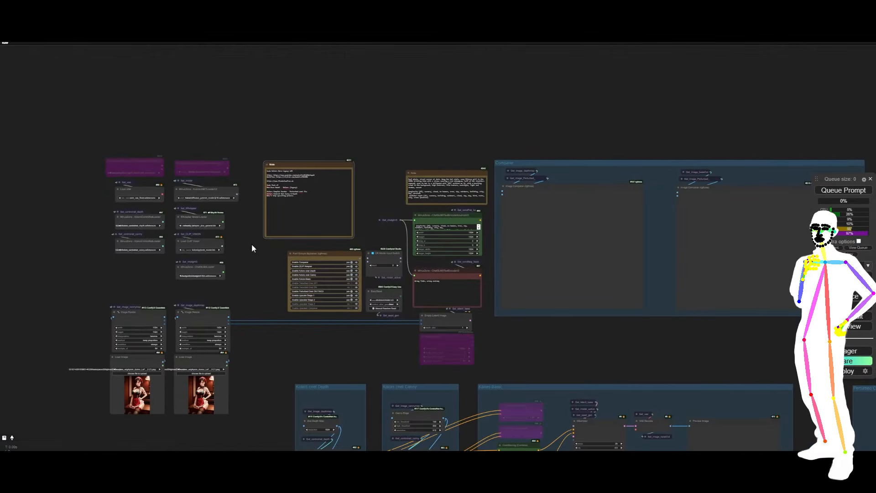
{"action": "left_click_drag", "start_coordinate": [251, 243], "coordinate": [423, 218]}
{"action": "scroll", "coordinate": [358, 160], "scroll_direction": "up", "scroll_amount": 6}
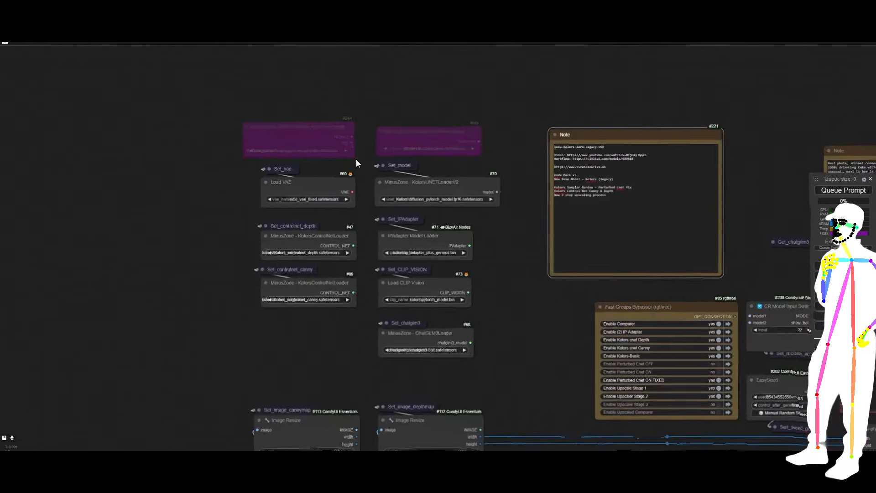
{"action": "scroll", "coordinate": [356, 163], "scroll_direction": "up", "scroll_amount": 5}
{"action": "left_click_drag", "start_coordinate": [341, 166], "coordinate": [373, 143]}
{"action": "scroll", "coordinate": [441, 158], "scroll_direction": "up", "scroll_amount": 1}
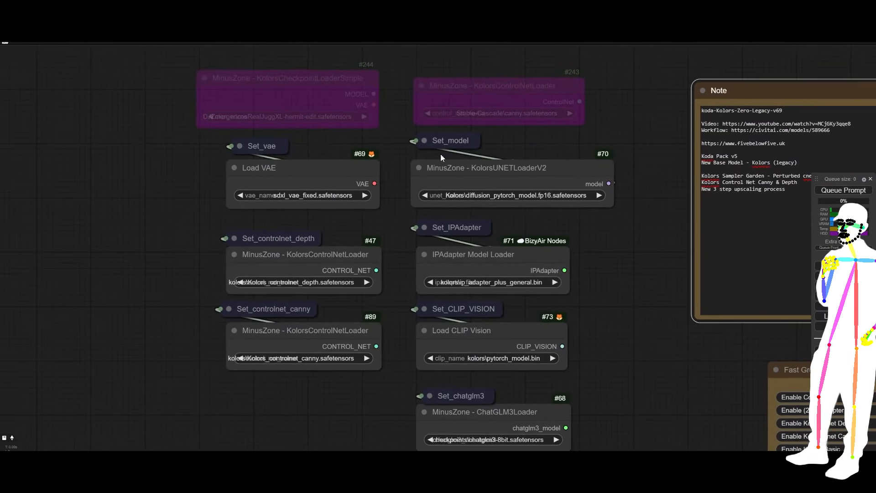
{"action": "left_click", "coordinate": [478, 162]}
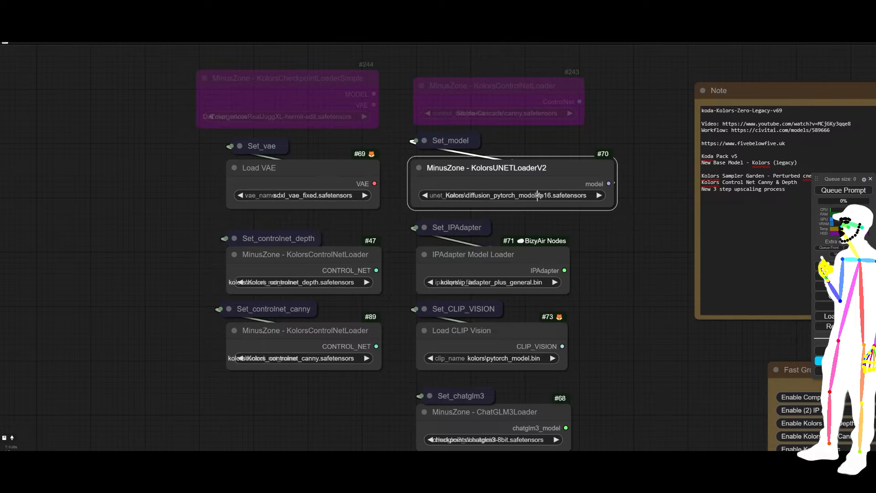
{"action": "left_click", "coordinate": [448, 141]}
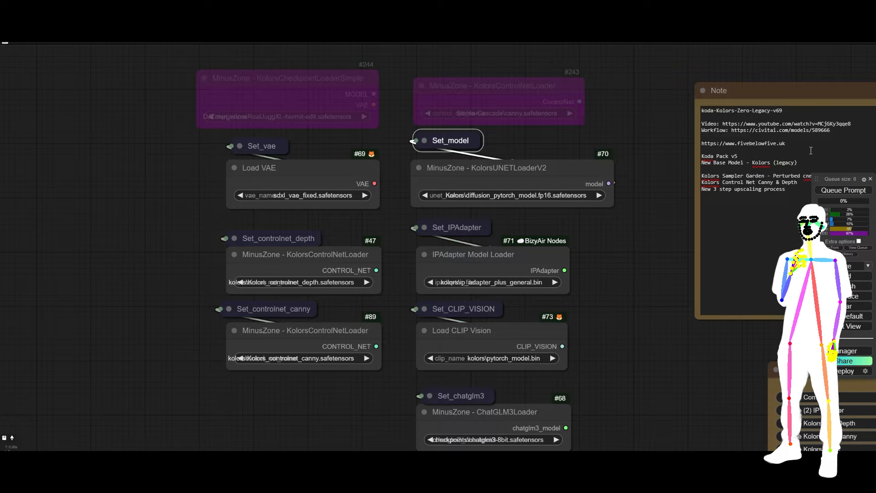
Delete the bypassed KolorsControlNetLoader node above Set_model
{"action": "left_click", "coordinate": [473, 90]}
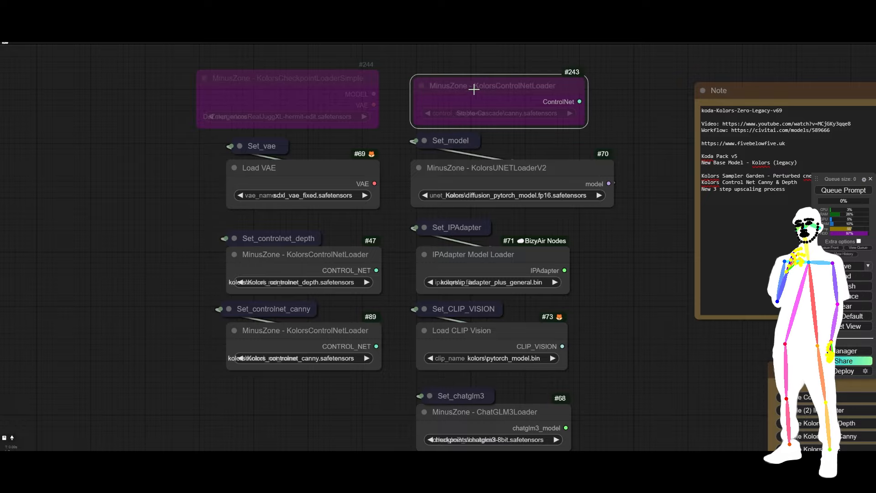
{"action": "key", "text": "Delete"}
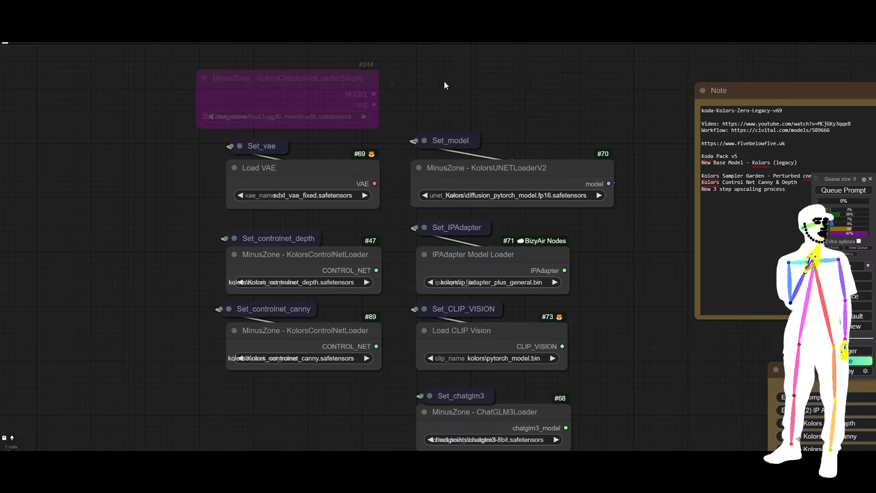
Enable the KolorsCheckpointLoaderSimple node and bypass the KolorsUNETLoaderV2 and Load VAE nodes
{"action": "left_click", "coordinate": [274, 78]}
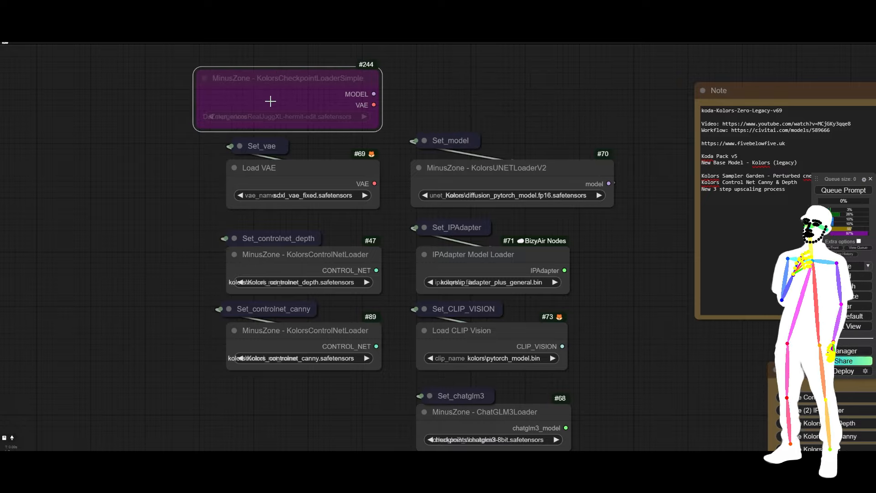
{"action": "key", "text": "ctrl+b"}
{"action": "left_click", "coordinate": [489, 181]}
{"action": "key", "text": "ctrl+b"}
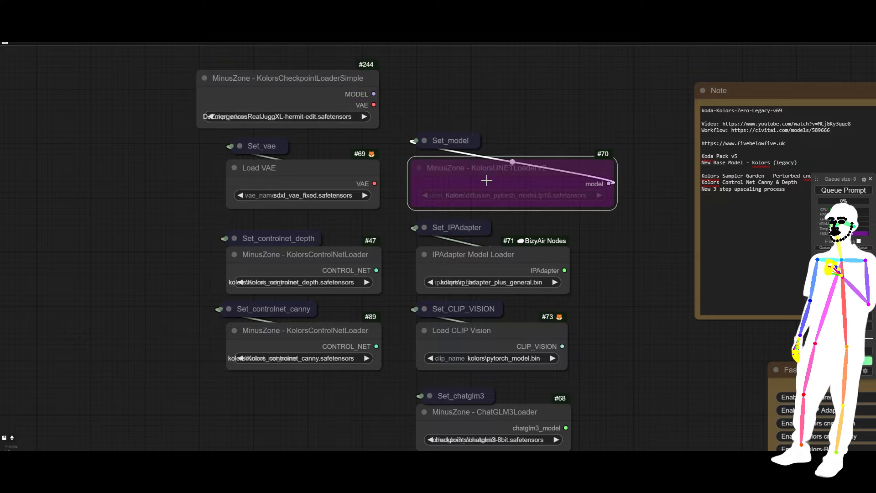
{"action": "left_click", "coordinate": [295, 167]}
{"action": "key", "text": "ctrl+b"}
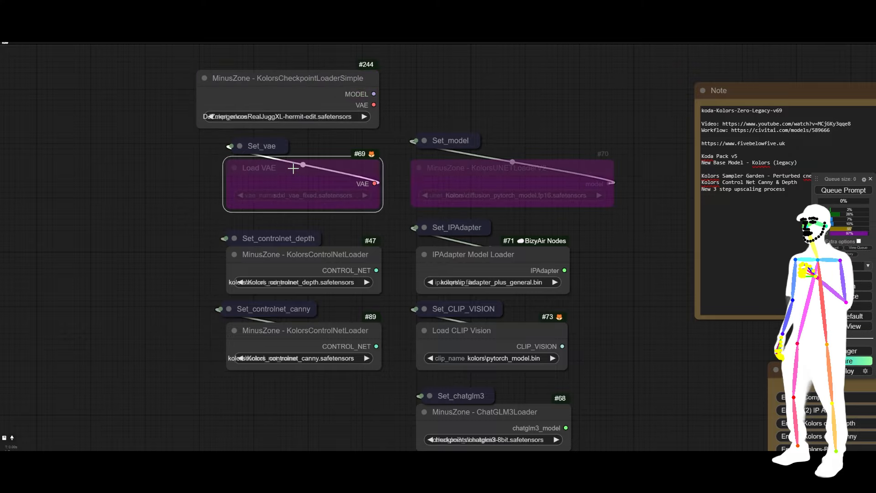
Set the KolorsCheckpointLoaderSimple checkpoint to DJZmerger\realvis_juggernaut_hermite.safetensors and select the two bypassed loaders in turn for comparison
{"action": "left_click", "coordinate": [291, 116]}
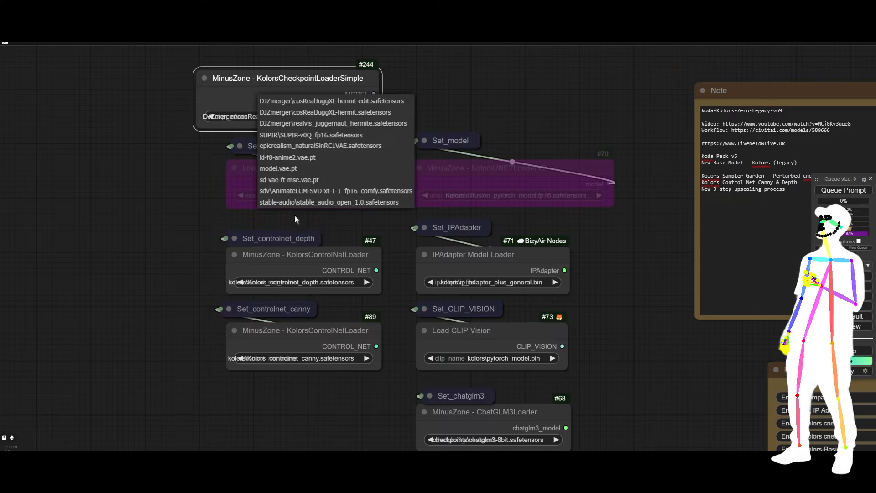
{"action": "left_click", "coordinate": [322, 123]}
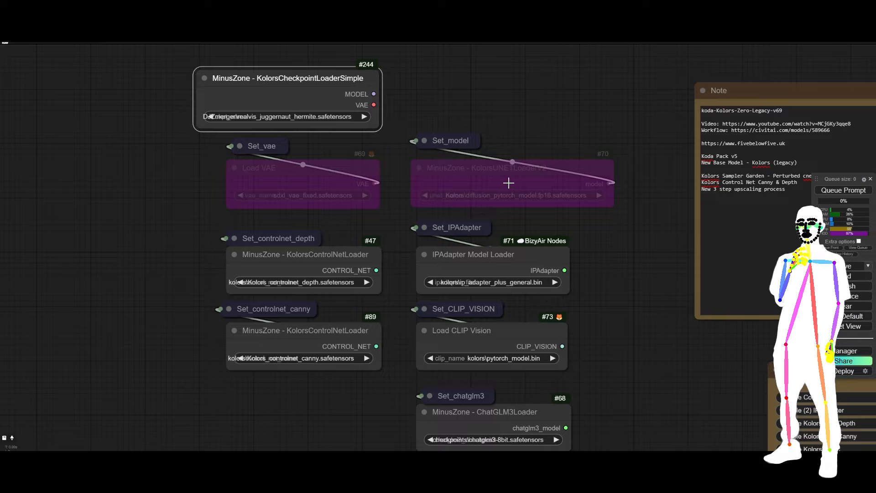
{"action": "left_click", "coordinate": [494, 182]}
{"action": "left_click", "coordinate": [277, 188]}
{"action": "left_click", "coordinate": [340, 85]}
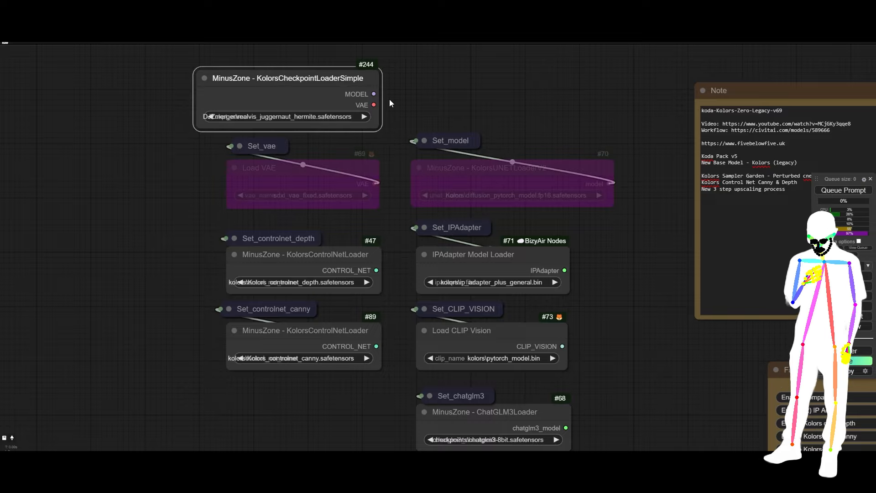
{"action": "left_click_drag", "start_coordinate": [424, 125], "coordinate": [404, 129]}
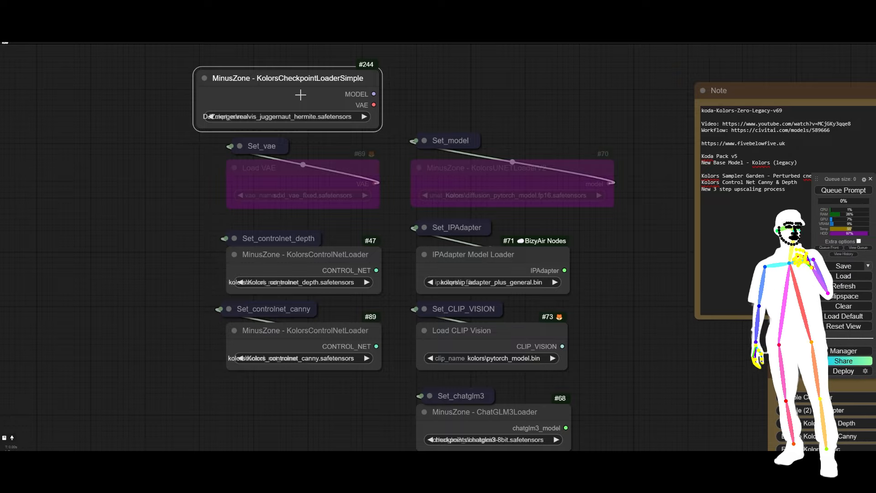
Delete the KolorsCheckpointLoaderSimple node and re-enable the bypassed Load VAE and KolorsUNETLoaderV2 nodes
{"action": "scroll", "coordinate": [170, 124], "scroll_direction": "down", "scroll_amount": 10}
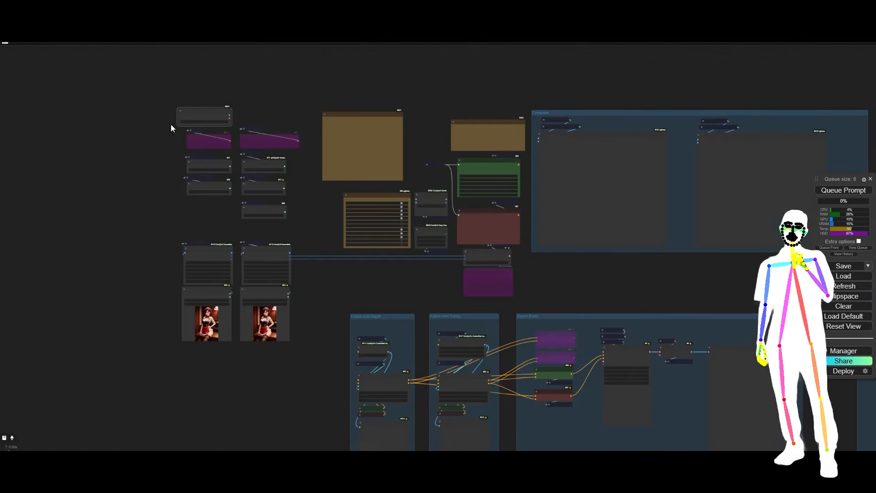
{"action": "scroll", "coordinate": [171, 124], "scroll_direction": "up", "scroll_amount": 7}
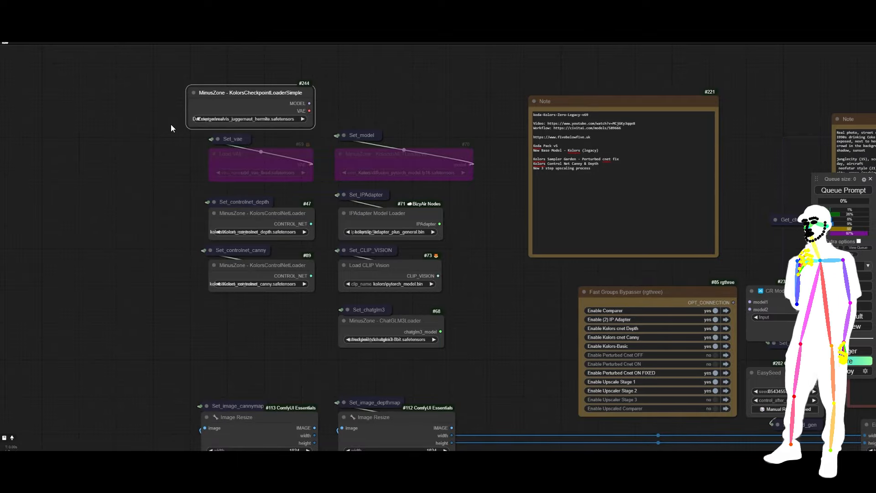
{"action": "scroll", "coordinate": [153, 197], "scroll_direction": "down", "scroll_amount": 10}
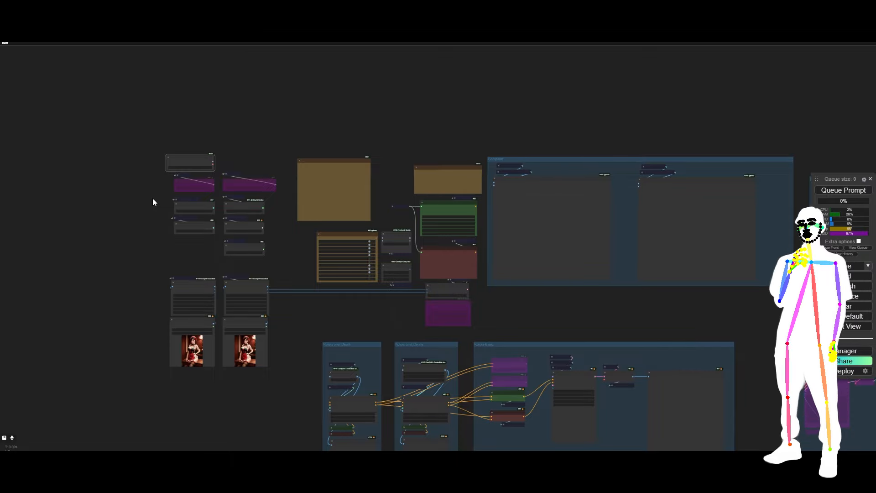
{"action": "scroll", "coordinate": [144, 170], "scroll_direction": "up", "scroll_amount": 12}
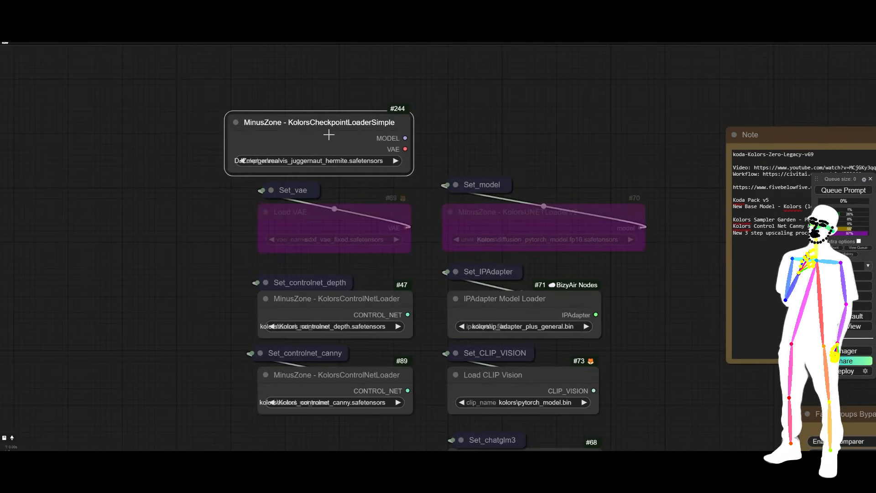
{"action": "key", "text": "Delete"}
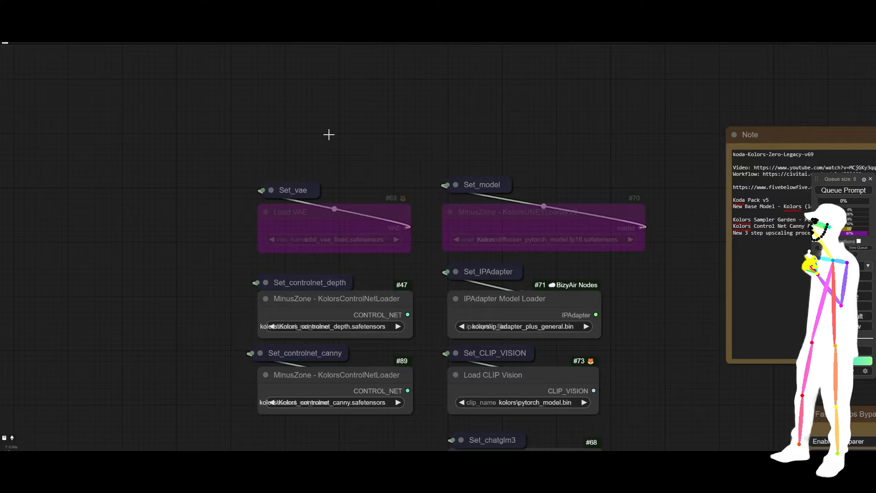
{"action": "left_click", "coordinate": [330, 213]}
{"action": "key", "text": "ctrl+b"}
{"action": "left_click", "coordinate": [562, 217]}
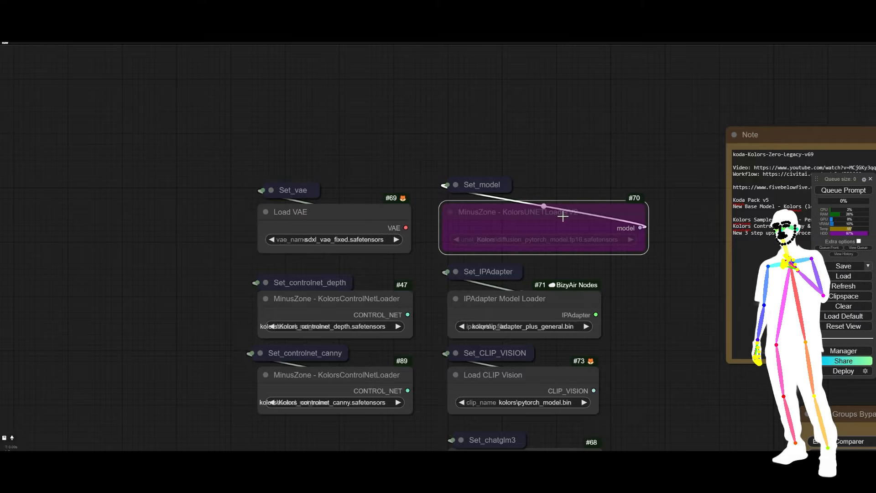
{"action": "key", "text": "ctrl+b"}
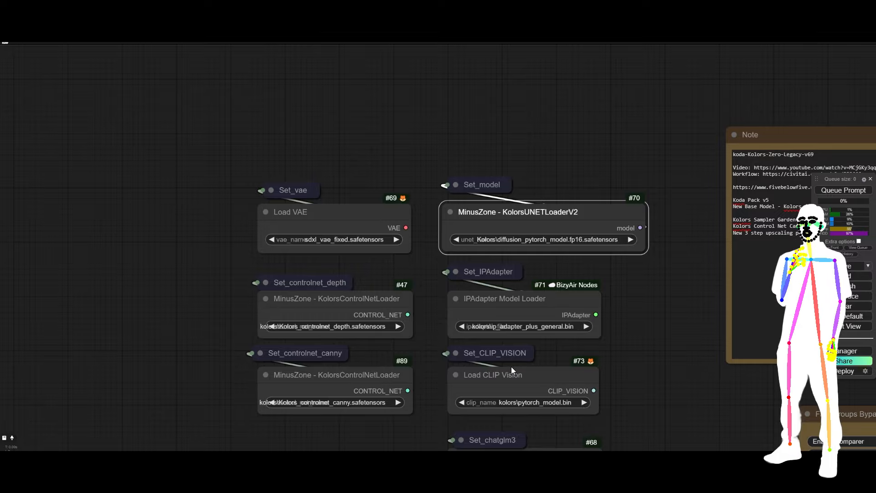
Examine the overall layout of the workflow's groups, including the Upscaled Comparer group below the upscale stages
{"action": "scroll", "coordinate": [132, 131], "scroll_direction": "down", "scroll_amount": 10}
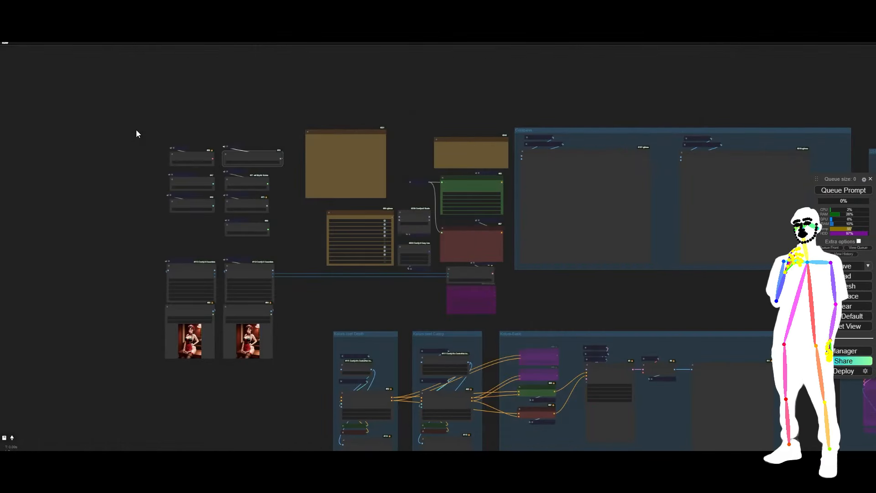
{"action": "scroll", "coordinate": [307, 168], "scroll_direction": "up", "scroll_amount": 1}
{"action": "scroll", "coordinate": [129, 132], "scroll_direction": "up", "scroll_amount": 12}
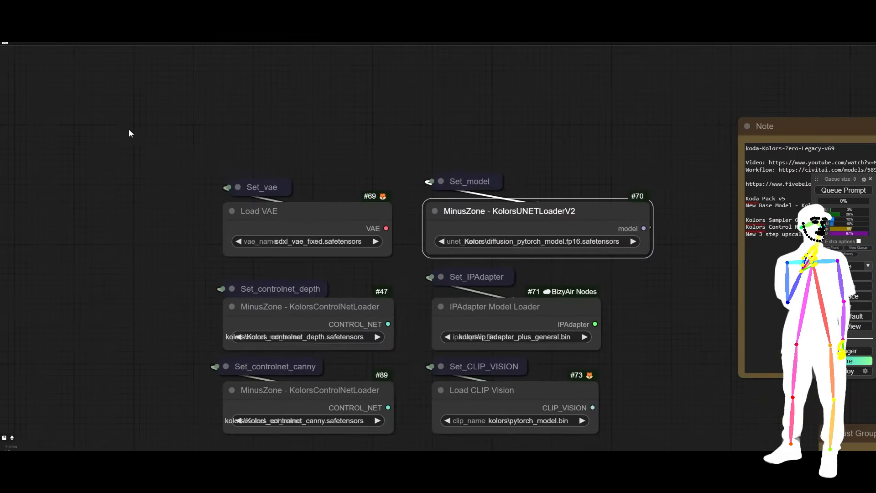
{"action": "scroll", "coordinate": [132, 181], "scroll_direction": "down", "scroll_amount": 10}
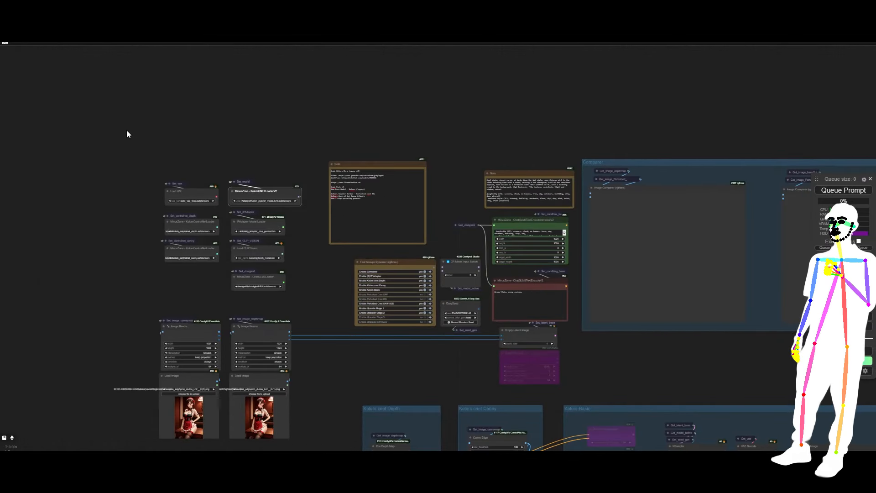
{"action": "scroll", "coordinate": [127, 133], "scroll_direction": "down", "scroll_amount": 7}
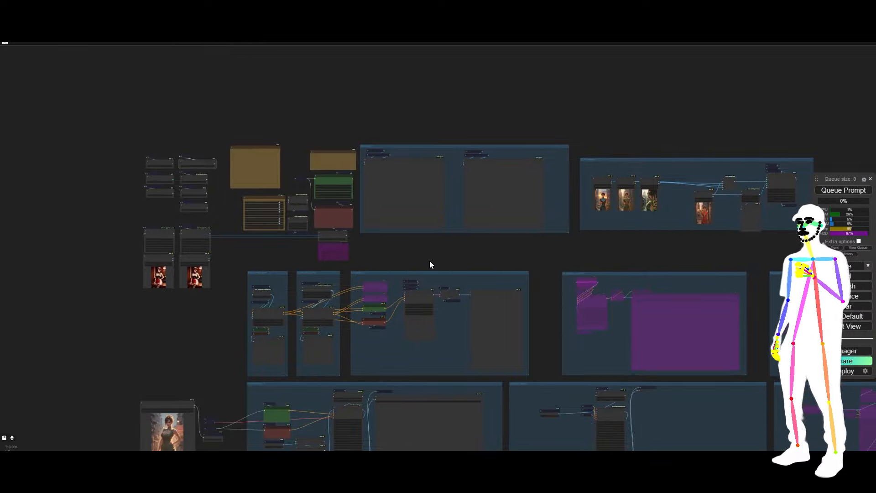
{"action": "scroll", "coordinate": [428, 264], "scroll_direction": "down", "scroll_amount": 7}
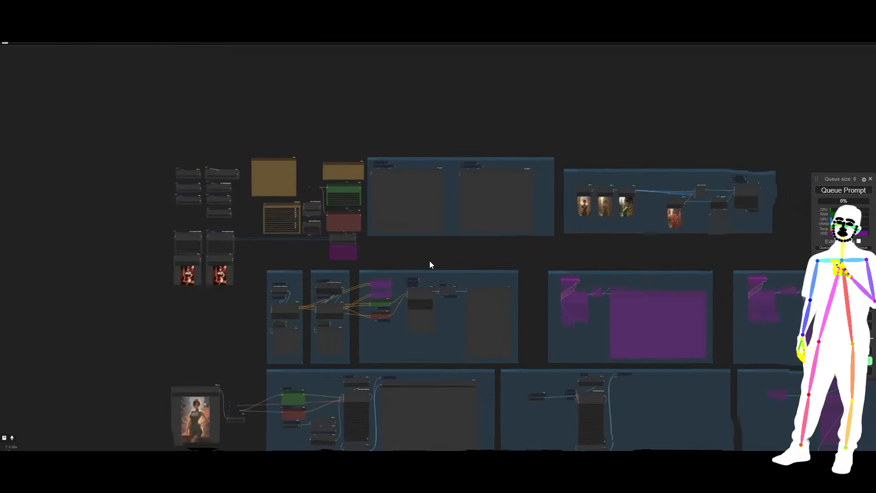
{"action": "left_click_drag", "start_coordinate": [492, 243], "coordinate": [383, 187]}
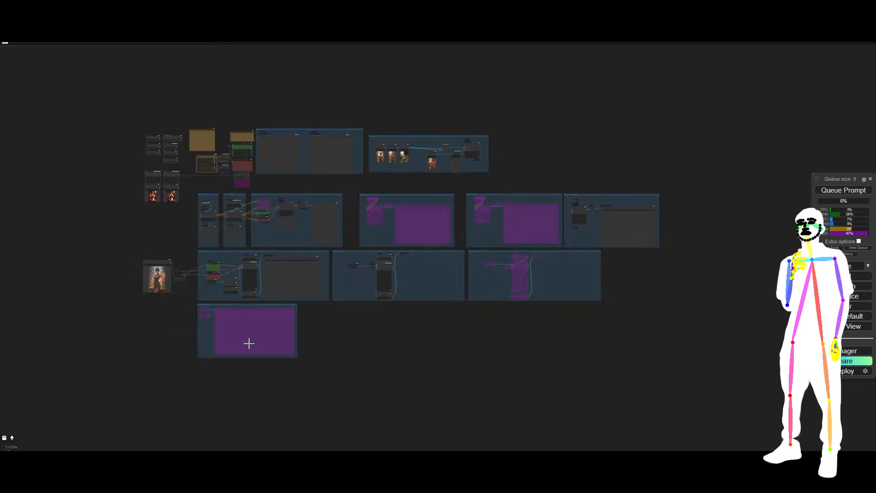
{"action": "scroll", "coordinate": [200, 356], "scroll_direction": "up", "scroll_amount": 15}
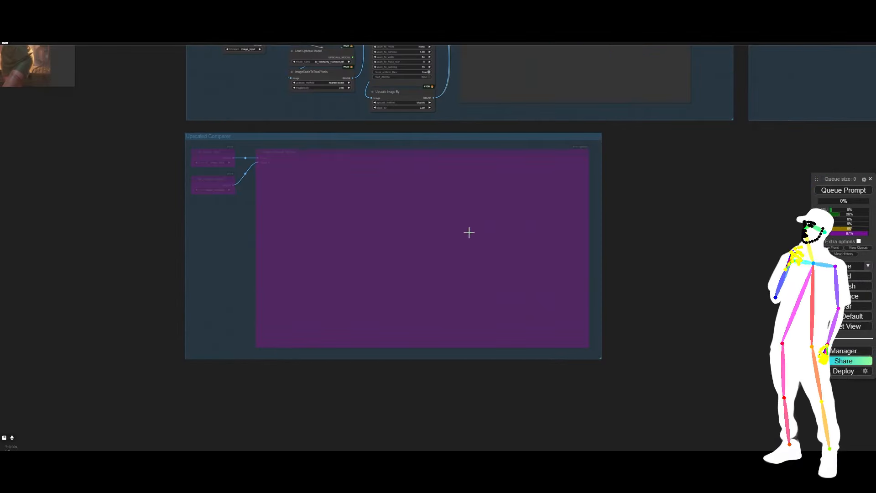
{"action": "scroll", "coordinate": [297, 403], "scroll_direction": "down", "scroll_amount": 10}
{"action": "left_click_drag", "start_coordinate": [494, 357], "coordinate": [432, 317]}
{"action": "scroll", "coordinate": [443, 343], "scroll_direction": "down", "scroll_amount": 3}
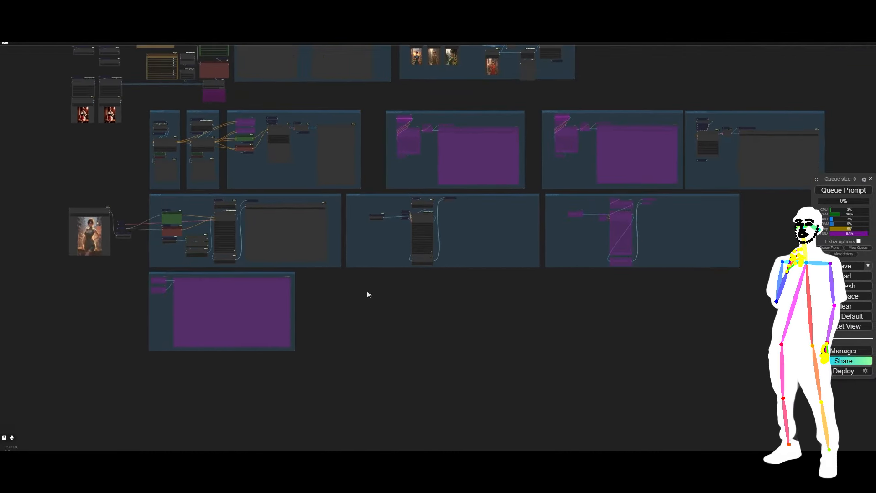
Disable the Upscaler Stage 2, Upscale Stage 1 and Perturbed Cnet ON FIXED groups in the Fast Groups Bypasser
{"action": "scroll", "coordinate": [100, 163], "scroll_direction": "up", "scroll_amount": 7}
{"action": "left_click_drag", "start_coordinate": [144, 163], "coordinate": [163, 341]}
{"action": "scroll", "coordinate": [193, 170], "scroll_direction": "up", "scroll_amount": 6}
{"action": "scroll", "coordinate": [192, 172], "scroll_direction": "up", "scroll_amount": 3}
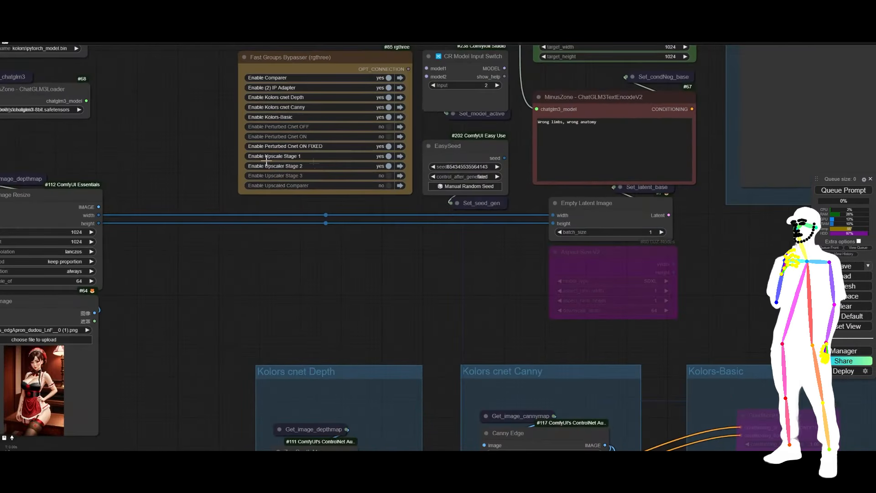
{"action": "left_click", "coordinate": [389, 166]}
{"action": "left_click", "coordinate": [388, 156]}
{"action": "left_click", "coordinate": [388, 146]}
Examine the Load Image node and the Set_image_Input node that feed the Upscale Stage 1 group
{"action": "scroll", "coordinate": [204, 172], "scroll_direction": "down", "scroll_amount": 8}
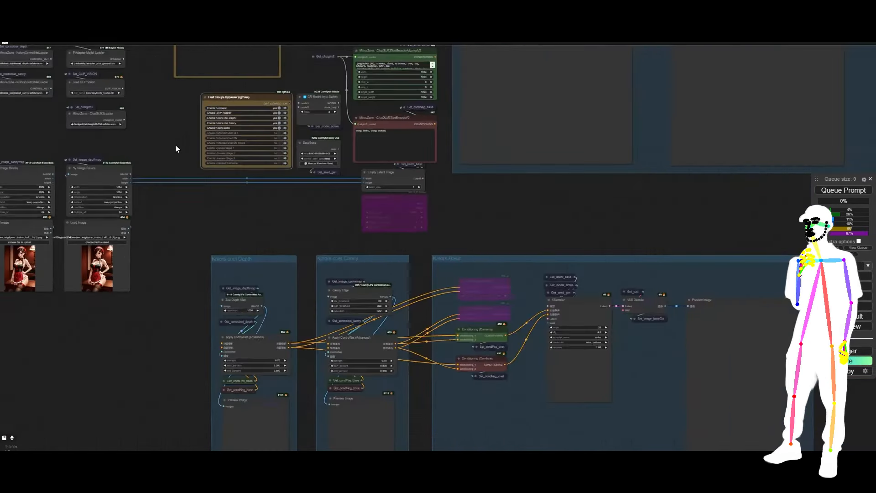
{"action": "left_click_drag", "start_coordinate": [171, 225], "coordinate": [168, 149]}
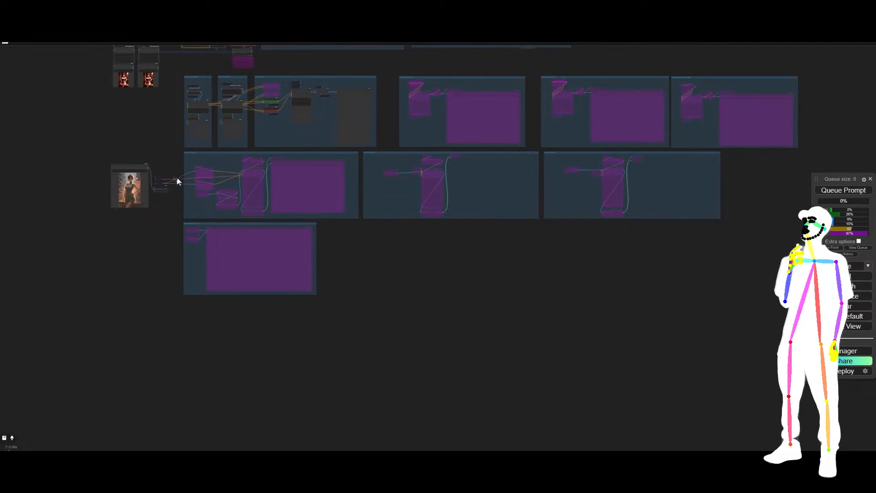
{"action": "left_click_drag", "start_coordinate": [105, 283], "coordinate": [191, 313]}
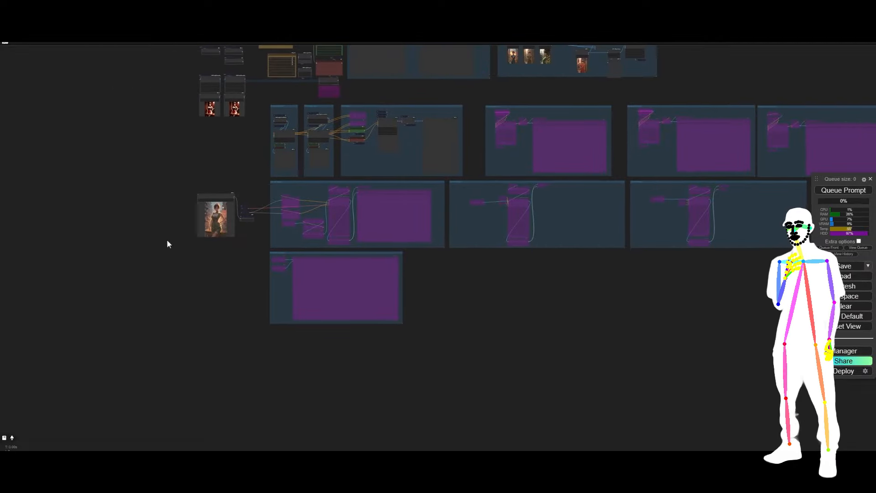
{"action": "scroll", "coordinate": [173, 220], "scroll_direction": "up", "scroll_amount": 12}
{"action": "scroll", "coordinate": [364, 237], "scroll_direction": "up", "scroll_amount": 4}
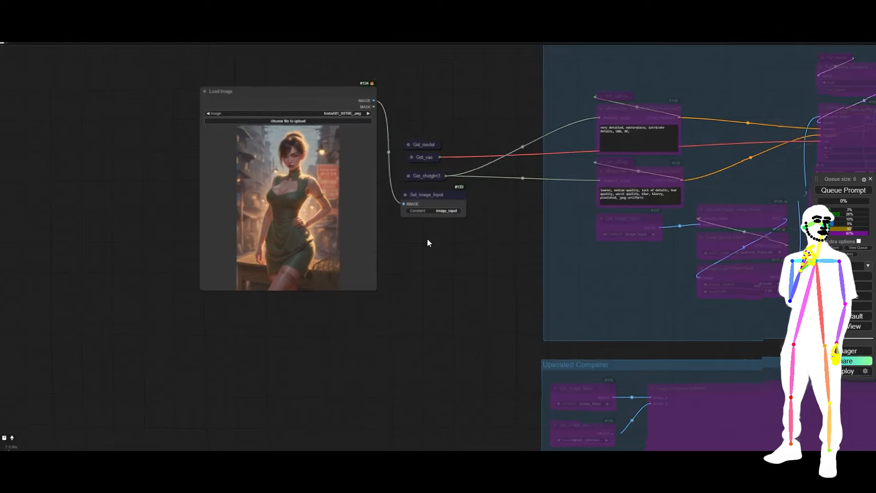
{"action": "scroll", "coordinate": [427, 239], "scroll_direction": "up", "scroll_amount": 7}
{"action": "left_click", "coordinate": [456, 187]}
{"action": "left_click", "coordinate": [589, 189]}
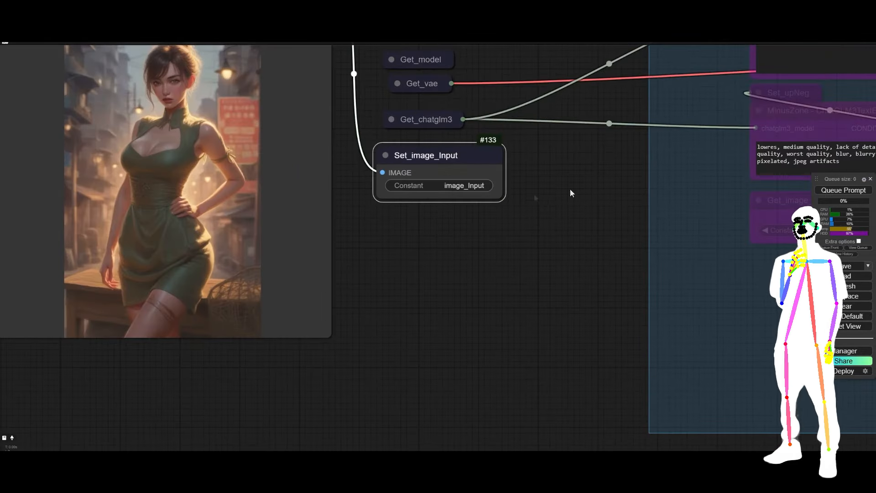
Re-enable the bypassed Get_image_Input node inside the Upscale Stage 1 group
{"action": "scroll", "coordinate": [456, 287], "scroll_direction": "down", "scroll_amount": 4}
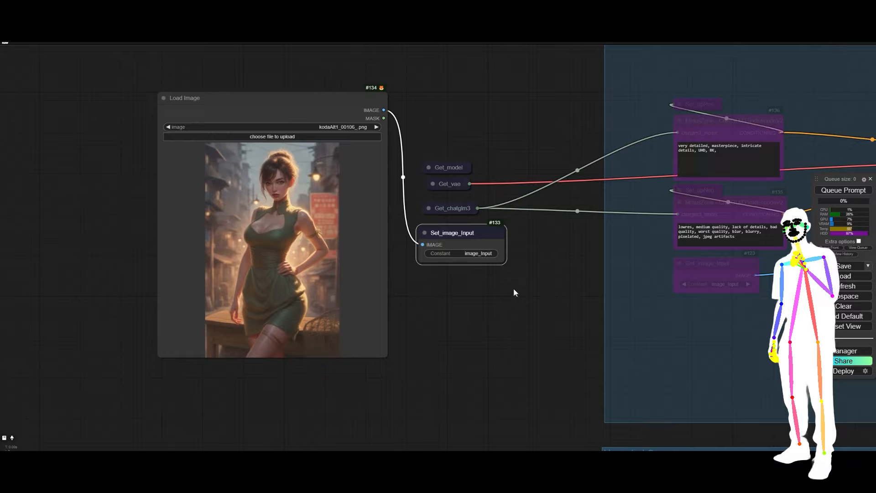
{"action": "scroll", "coordinate": [124, 195], "scroll_direction": "down", "scroll_amount": 6}
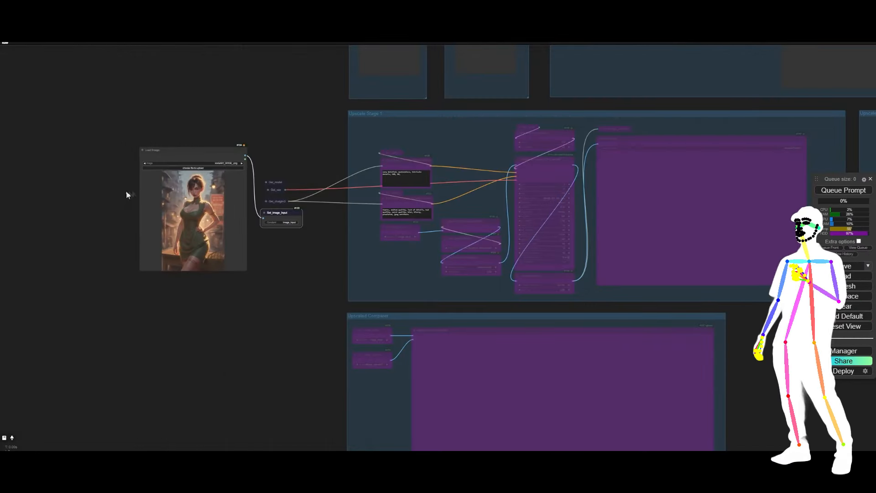
{"action": "scroll", "coordinate": [541, 125], "scroll_direction": "up", "scroll_amount": 7}
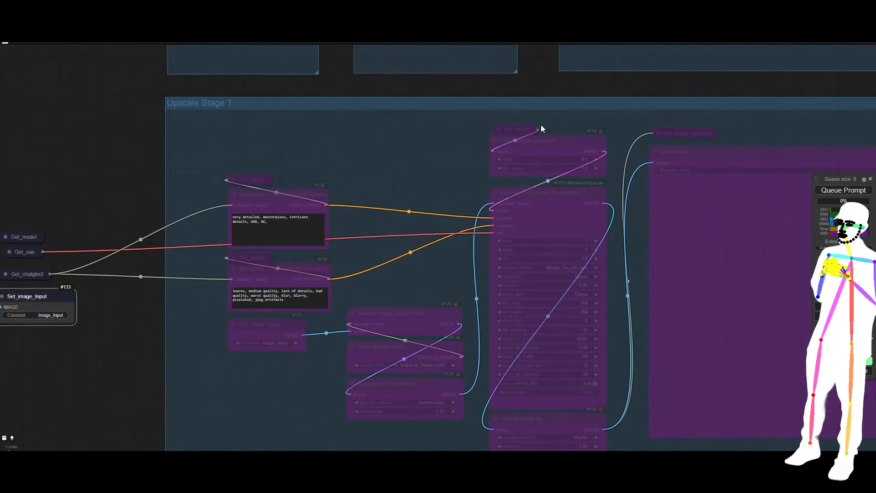
{"action": "left_click_drag", "start_coordinate": [436, 273], "coordinate": [446, 129]}
{"action": "scroll", "coordinate": [301, 213], "scroll_direction": "up", "scroll_amount": 8}
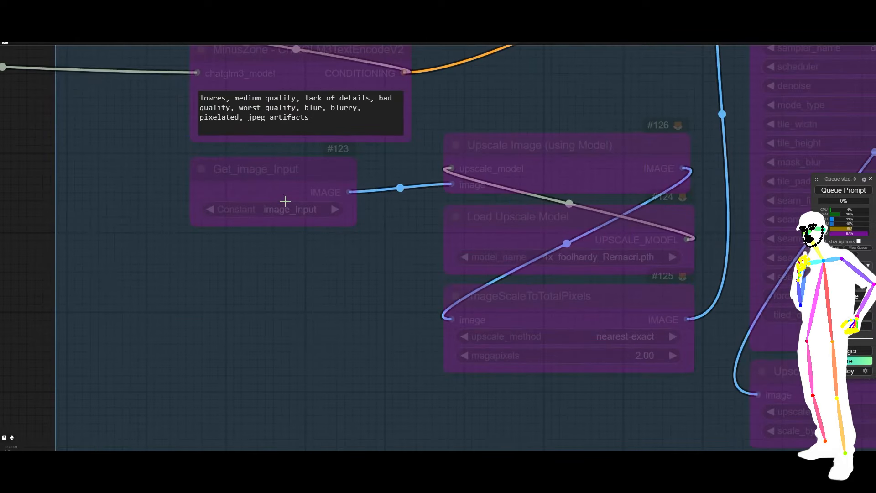
{"action": "left_click", "coordinate": [246, 169]}
{"action": "key", "text": "ctrl+b"}
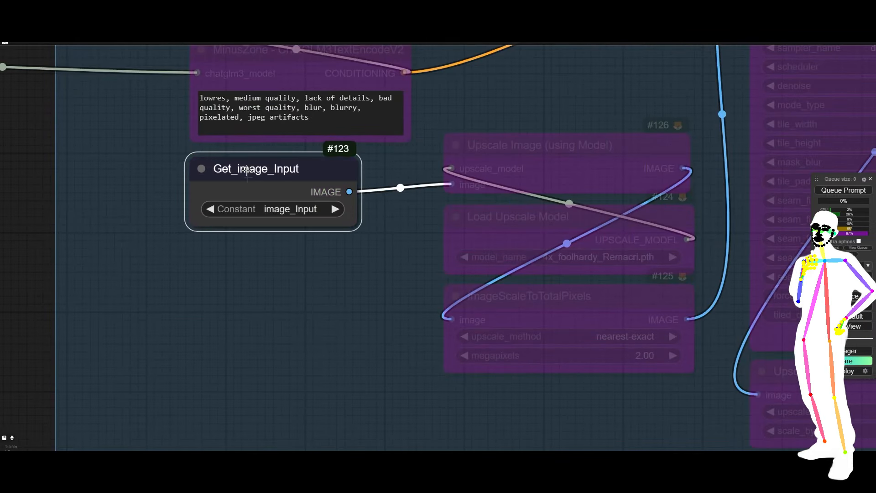
Examine the row of upscale stage groups and the Perturbed Cnet groups above it in the workflow overview
{"action": "scroll", "coordinate": [270, 273], "scroll_direction": "down", "scroll_amount": 10}
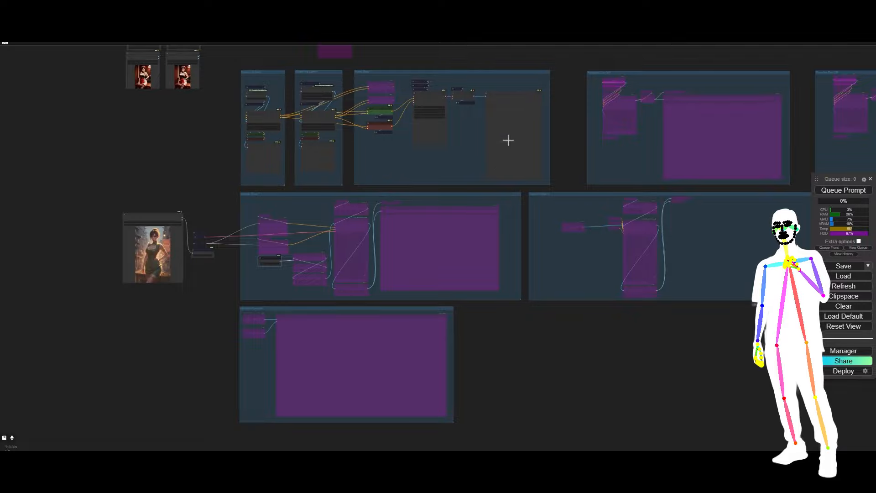
{"action": "left_click_drag", "start_coordinate": [578, 156], "coordinate": [352, 130]}
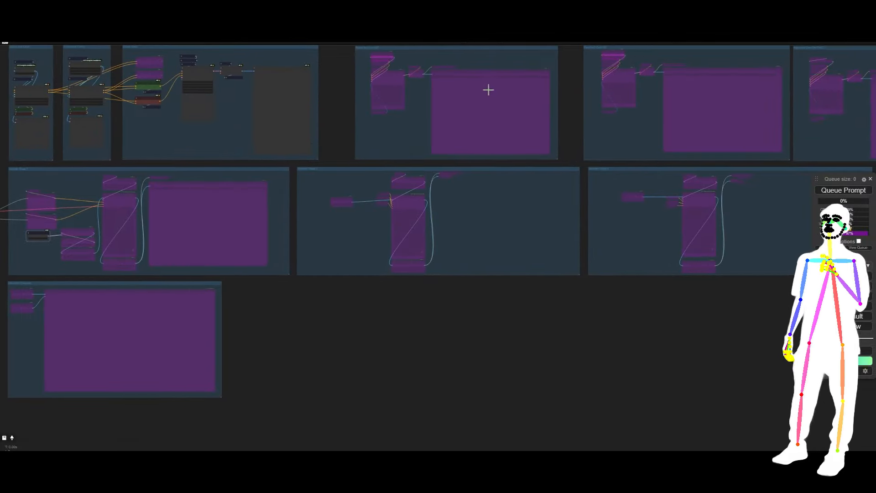
{"action": "left_click_drag", "start_coordinate": [764, 163], "coordinate": [635, 169]}
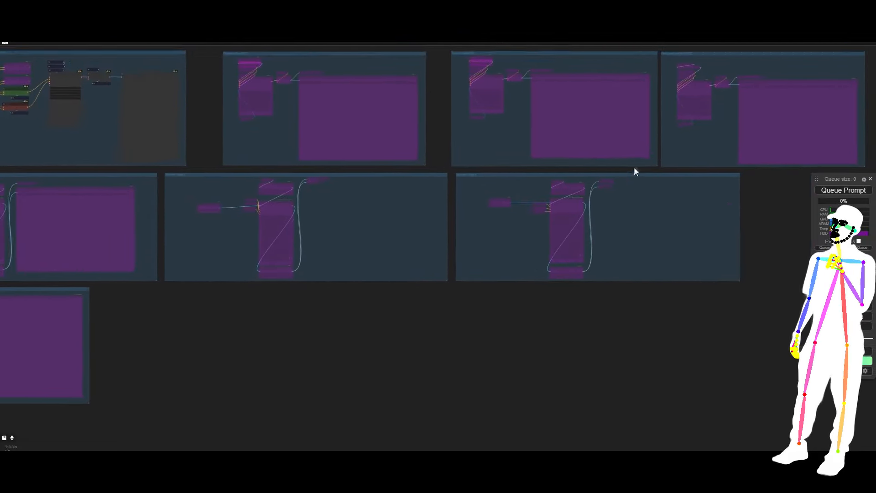
{"action": "left_click_drag", "start_coordinate": [207, 105], "coordinate": [485, 128]}
Examine the Kolors-Basic group with its KSampler, and how the Depth and Canny ControlNet groups feed into it
{"action": "scroll", "coordinate": [378, 84], "scroll_direction": "up", "scroll_amount": 15}
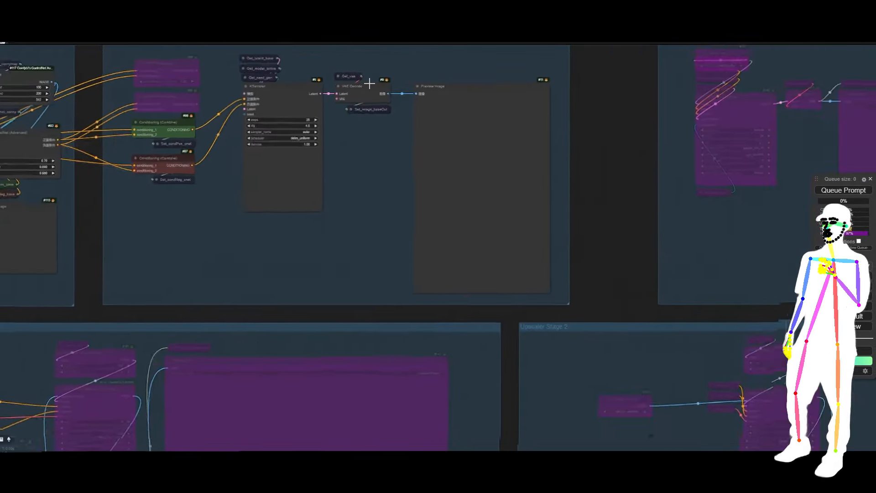
{"action": "scroll", "coordinate": [289, 152], "scroll_direction": "down", "scroll_amount": 13}
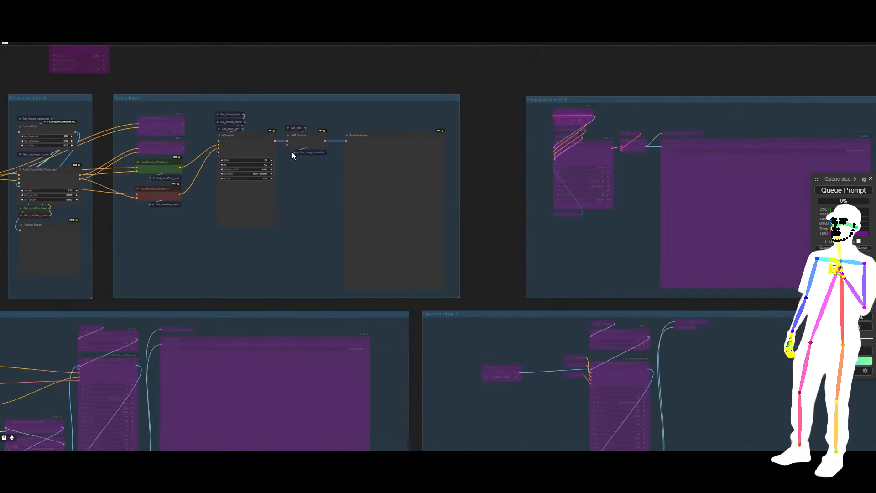
{"action": "mouse_move", "coordinate": [242, 225]}
{"action": "left_mouse_down"}
{"action": "mouse_move", "coordinate": [344, 226]}
{"action": "mouse_move", "coordinate": [238, 227]}
{"action": "left_mouse_up"}
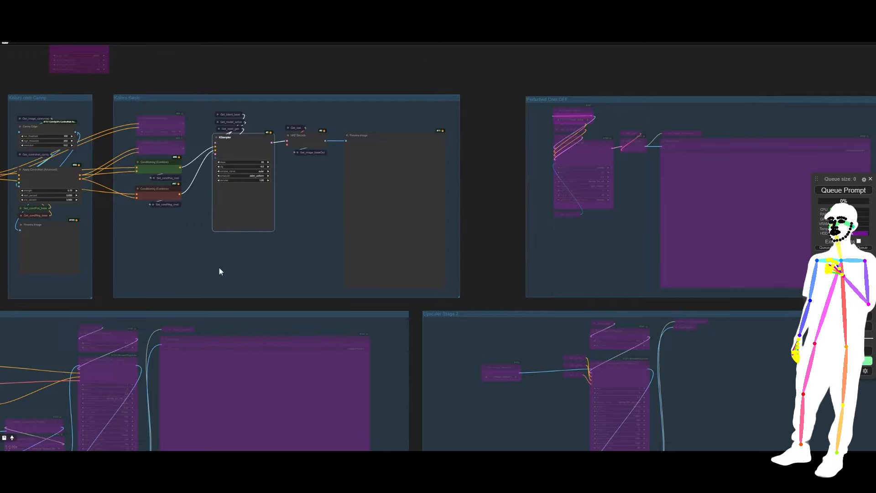
{"action": "left_click_drag", "start_coordinate": [219, 268], "coordinate": [323, 271]}
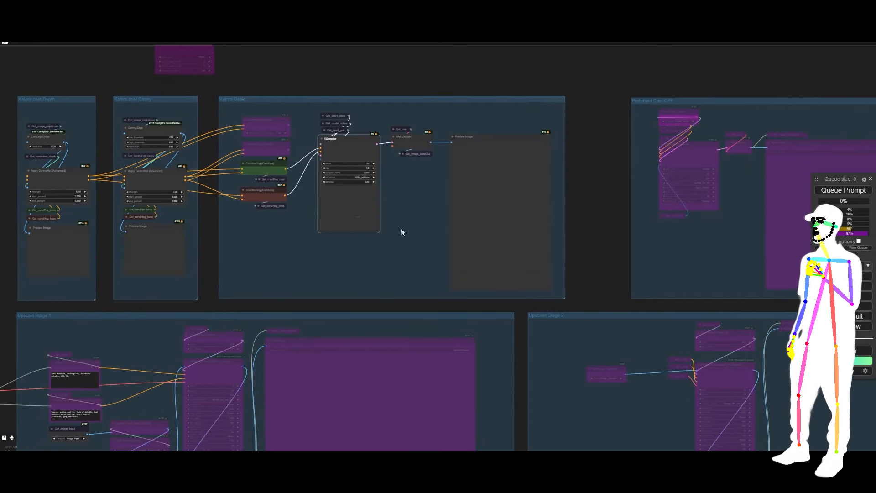
{"action": "scroll", "coordinate": [249, 224], "scroll_direction": "down", "scroll_amount": 6}
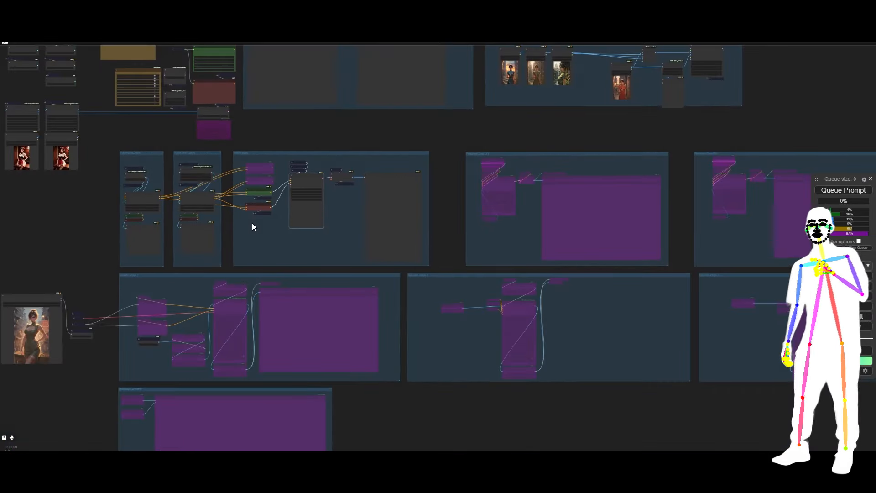
{"action": "scroll", "coordinate": [669, 223], "scroll_direction": "up", "scroll_amount": 6}
{"action": "scroll", "coordinate": [668, 220], "scroll_direction": "up", "scroll_amount": 1}
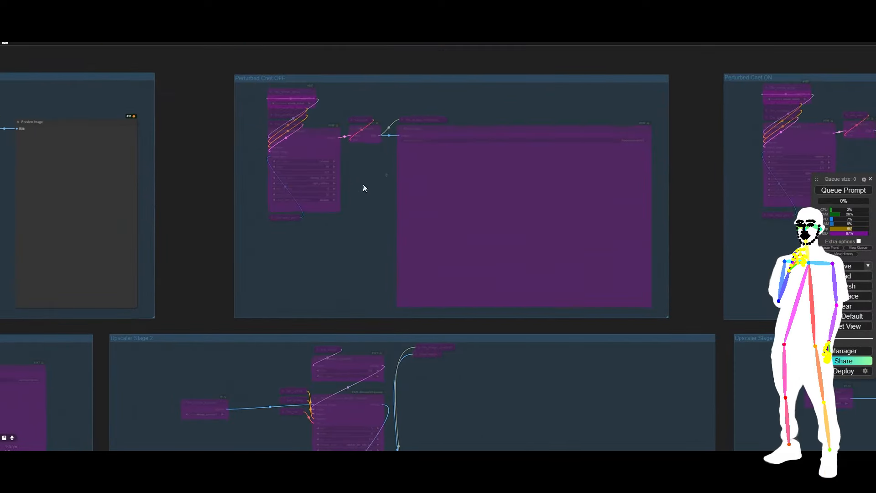
Compare the Perturbed Cnet OFF, Perturbed Cnet ON and Perturbed Cnet ON FIXED groups
{"action": "scroll", "coordinate": [228, 149], "scroll_direction": "up", "scroll_amount": 6}
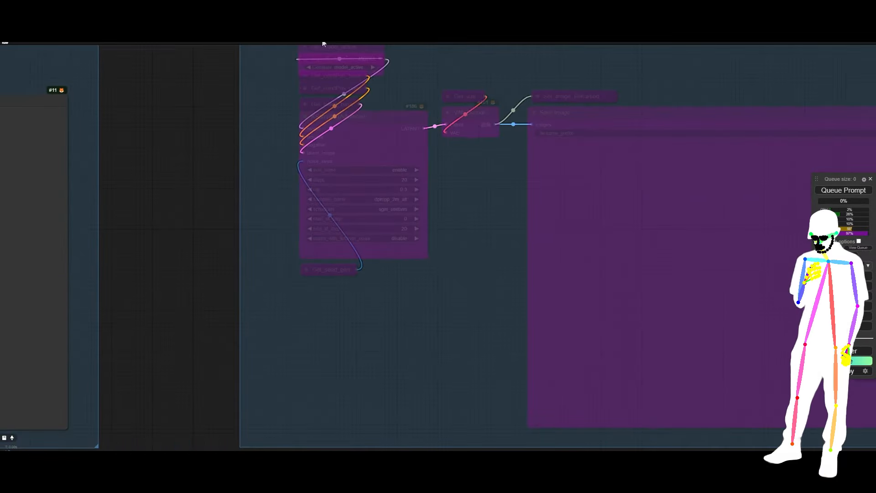
{"action": "scroll", "coordinate": [114, 234], "scroll_direction": "down", "scroll_amount": 6}
{"action": "scroll", "coordinate": [556, 212], "scroll_direction": "up", "scroll_amount": 6}
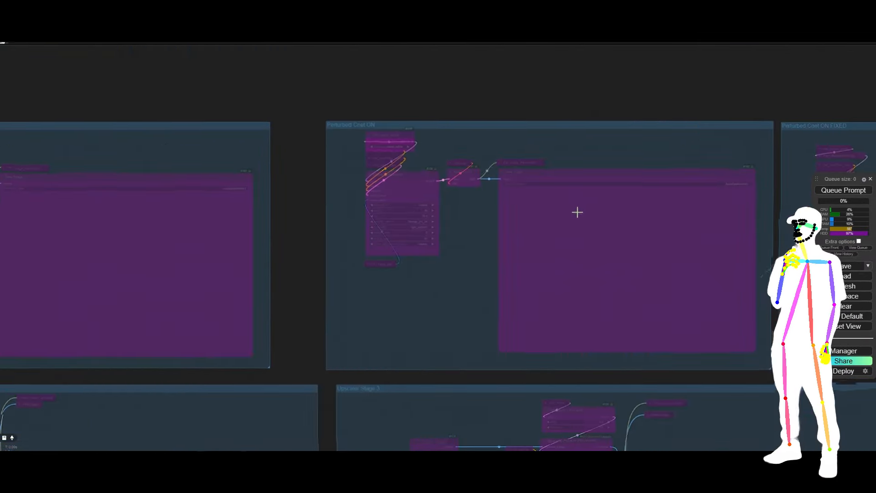
{"action": "scroll", "coordinate": [132, 210], "scroll_direction": "down", "scroll_amount": 10}
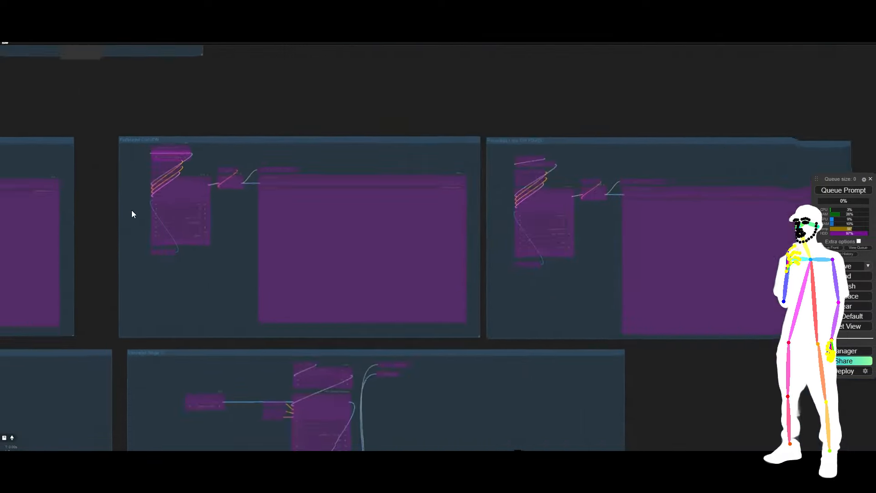
{"action": "scroll", "coordinate": [116, 217], "scroll_direction": "up", "scroll_amount": 5}
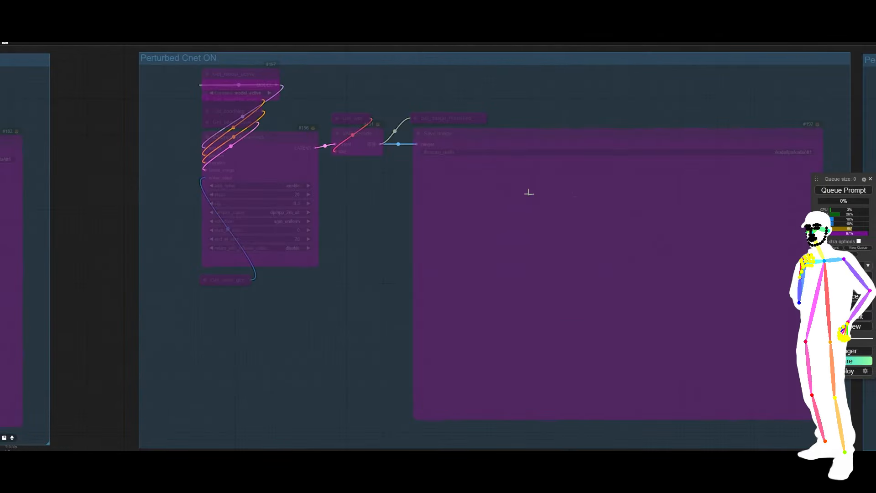
{"action": "scroll", "coordinate": [122, 224], "scroll_direction": "down", "scroll_amount": 6}
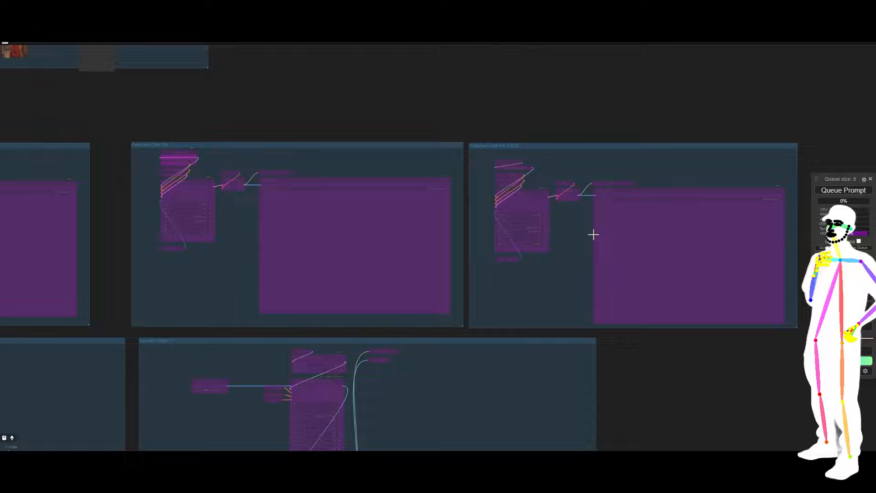
{"action": "scroll", "coordinate": [670, 219], "scroll_direction": "up", "scroll_amount": 5}
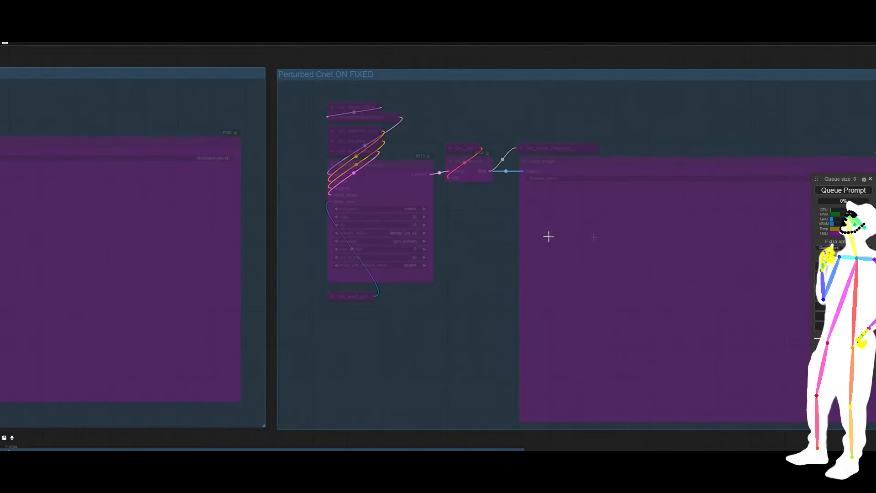
{"action": "scroll", "coordinate": [659, 236], "scroll_direction": "down", "scroll_amount": 5}
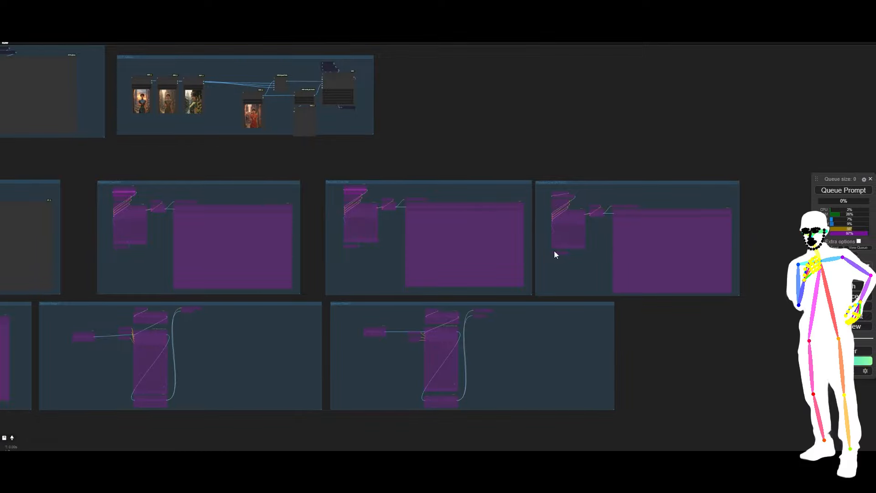
Examine the KSampler (Advanced) settings inside the Perturbed Cnet ON FIXED group
{"action": "scroll", "coordinate": [657, 234], "scroll_direction": "up", "scroll_amount": 5}
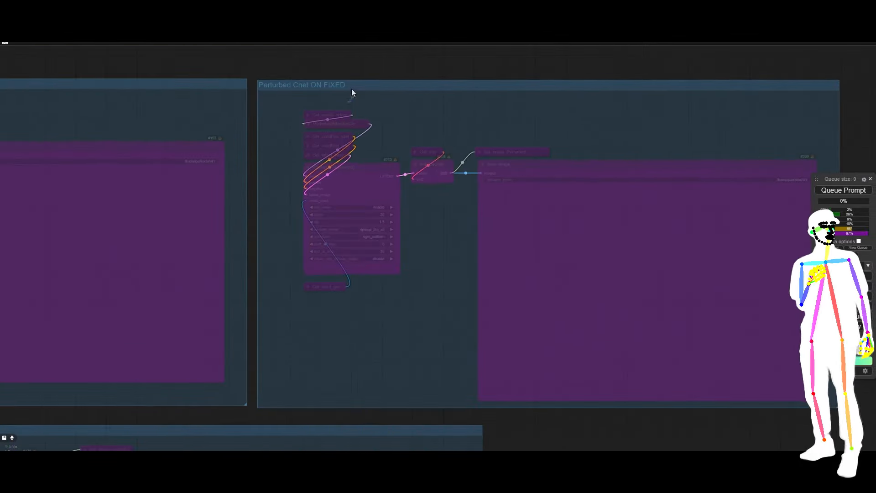
{"action": "scroll", "coordinate": [371, 211], "scroll_direction": "up", "scroll_amount": 6}
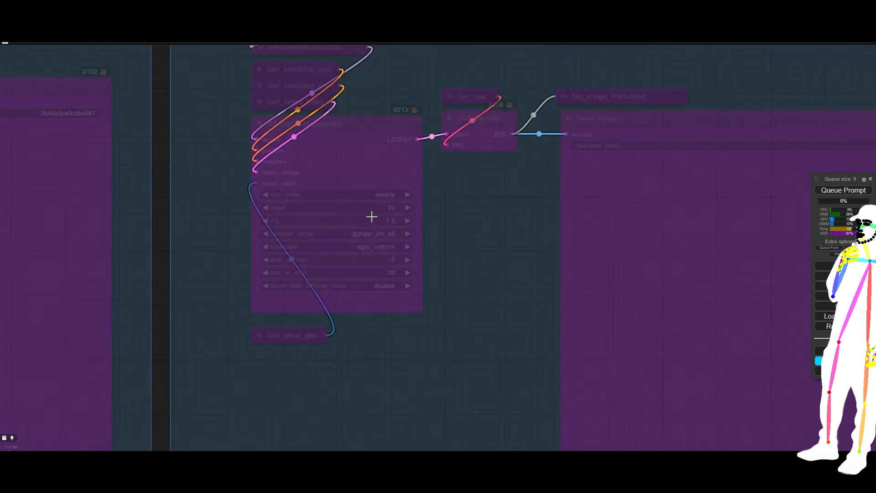
{"action": "scroll", "coordinate": [371, 216], "scroll_direction": "up", "scroll_amount": 5}
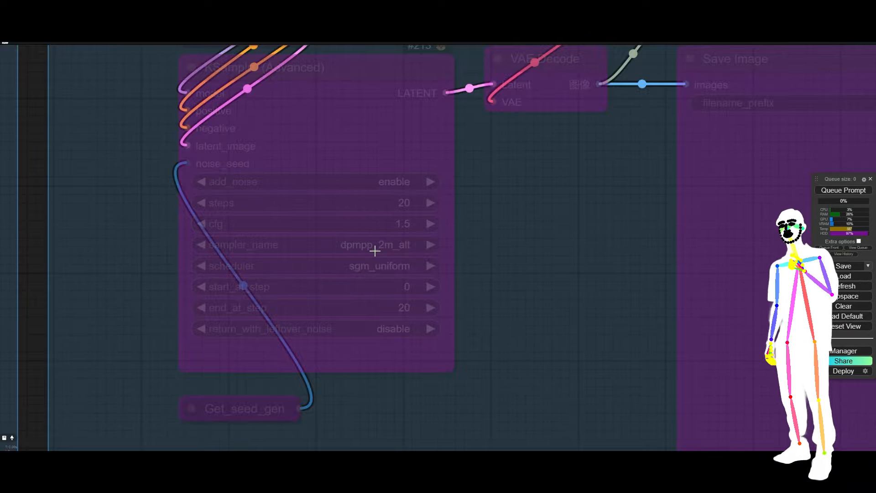
{"action": "scroll", "coordinate": [547, 258], "scroll_direction": "down", "scroll_amount": 6}
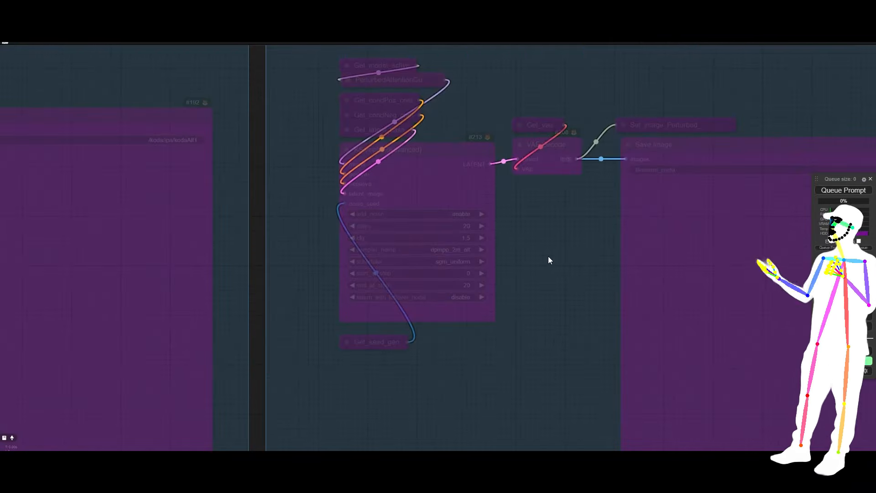
{"action": "scroll", "coordinate": [548, 256], "scroll_direction": "down", "scroll_amount": 3}
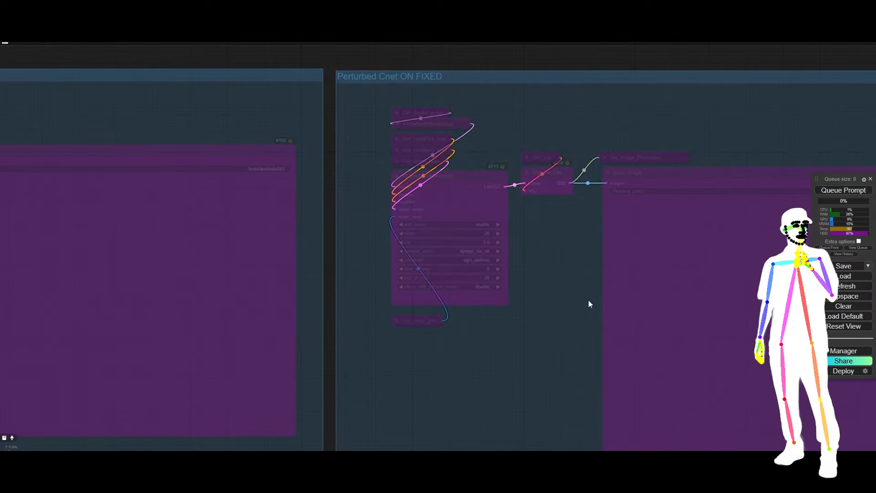
{"action": "scroll", "coordinate": [590, 302], "scroll_direction": "down", "scroll_amount": 4}
Examine the preprocessor and Apply ControlNet (Advanced) nodes in the Kolors cnet Depth and Kolors cnet Canny groups
{"action": "left_click_drag", "start_coordinate": [193, 231], "coordinate": [823, 156]}
{"action": "scroll", "coordinate": [362, 242], "scroll_direction": "up", "scroll_amount": 5}
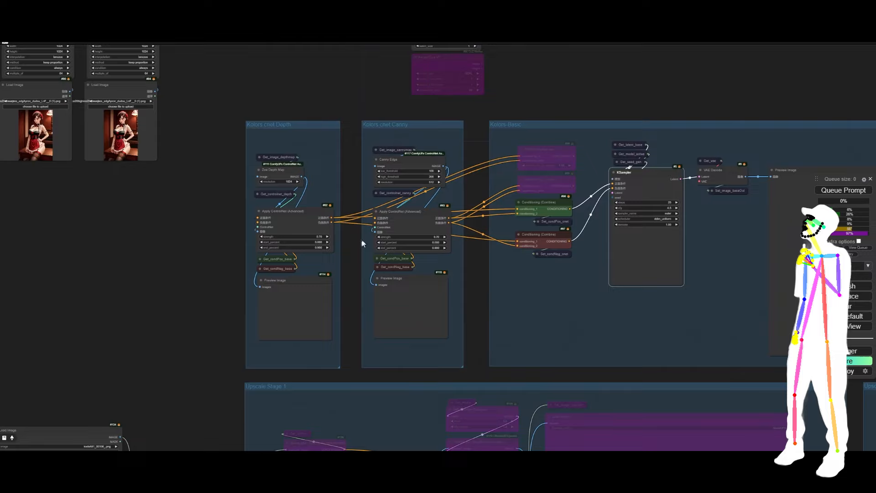
{"action": "scroll", "coordinate": [362, 242], "scroll_direction": "up", "scroll_amount": 6}
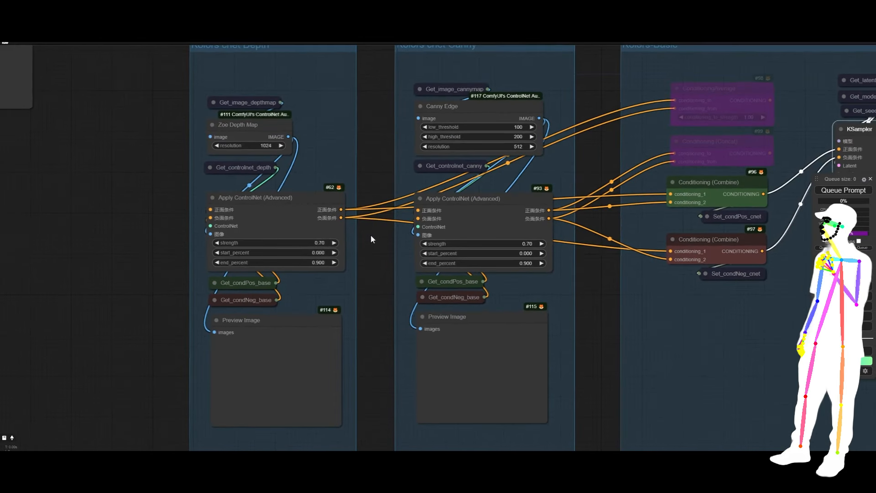
{"action": "left_click_drag", "start_coordinate": [370, 239], "coordinate": [406, 237]}
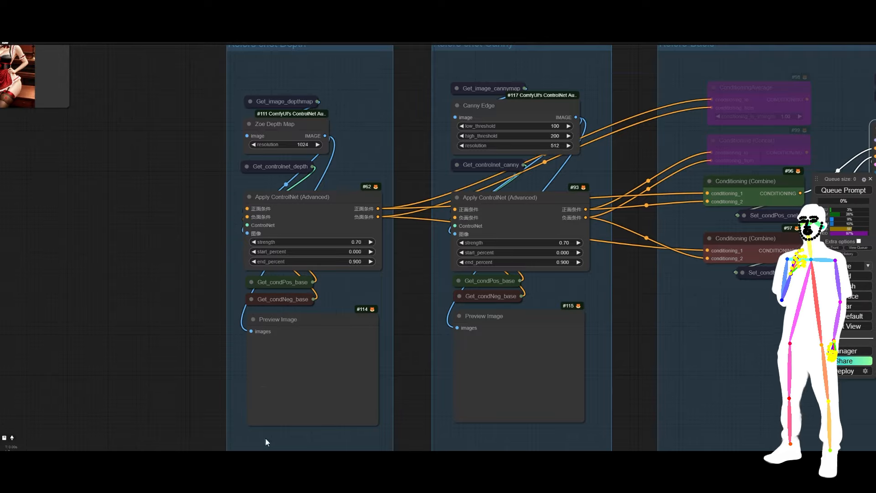
{"action": "left_click_drag", "start_coordinate": [405, 277], "coordinate": [139, 314]}
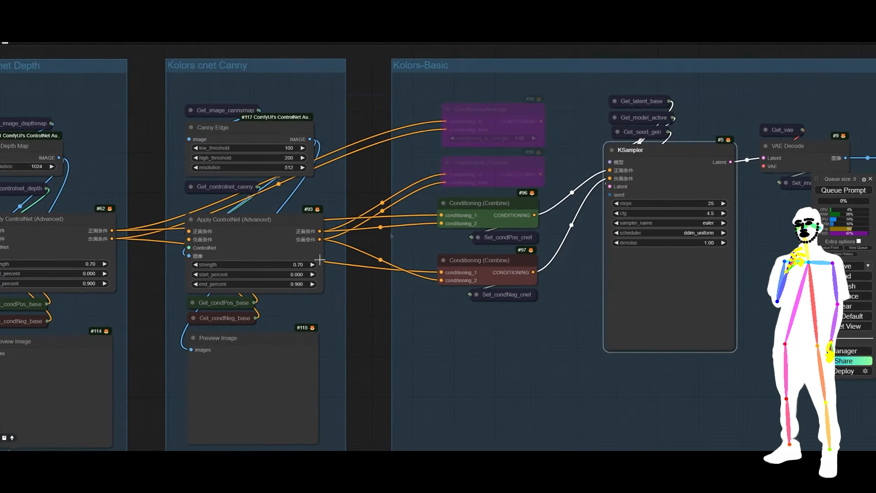
Trace the ControlNet links into the ConditioningAverage and both Conditioning (Combine) nodes of the Kolors-Basic group by selecting each node
{"action": "scroll", "coordinate": [566, 193], "scroll_direction": "up", "scroll_amount": 2}
{"action": "left_click_drag", "start_coordinate": [566, 193], "coordinate": [494, 226]}
{"action": "left_click", "coordinate": [404, 132]}
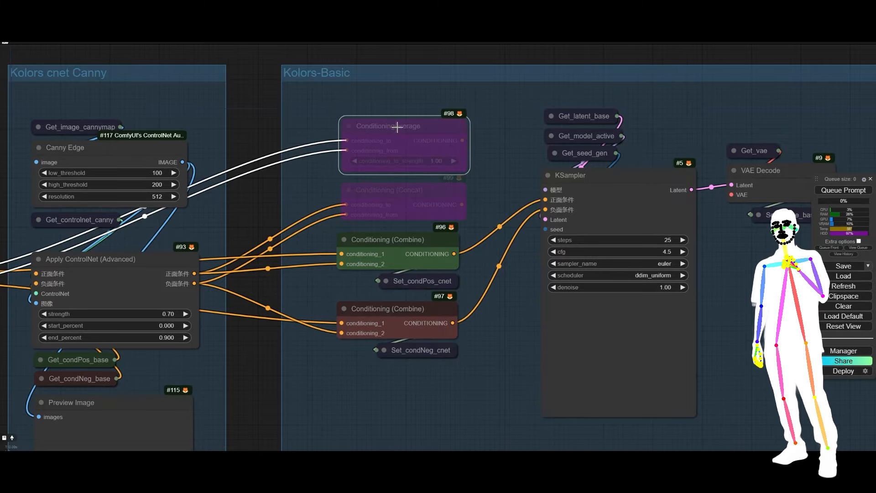
{"action": "left_click_drag", "start_coordinate": [274, 228], "coordinate": [526, 183]}
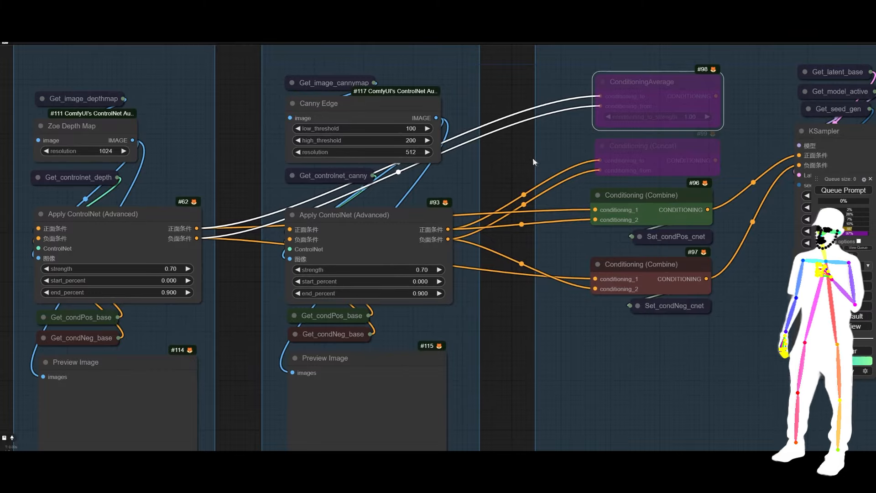
{"action": "left_click_drag", "start_coordinate": [548, 159], "coordinate": [477, 161]}
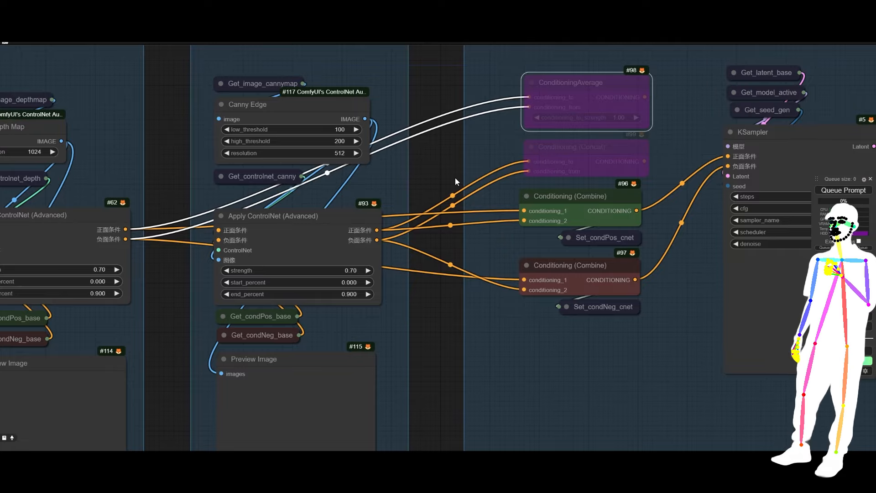
{"action": "left_click", "coordinate": [561, 268]}
{"action": "left_click", "coordinate": [570, 200]}
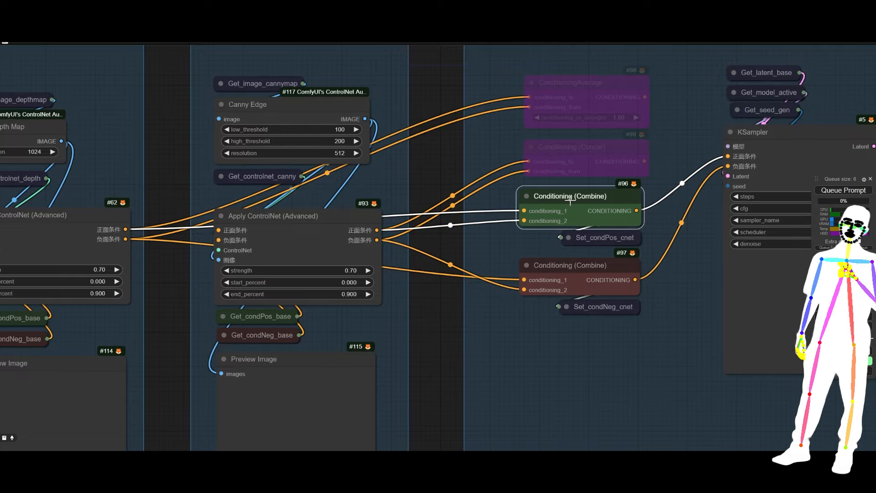
Review the Fast Groups Bypasser, model input switch, seed and prompt nodes above the ControlNet groups
{"action": "scroll", "coordinate": [573, 322], "scroll_direction": "down", "scroll_amount": 3}
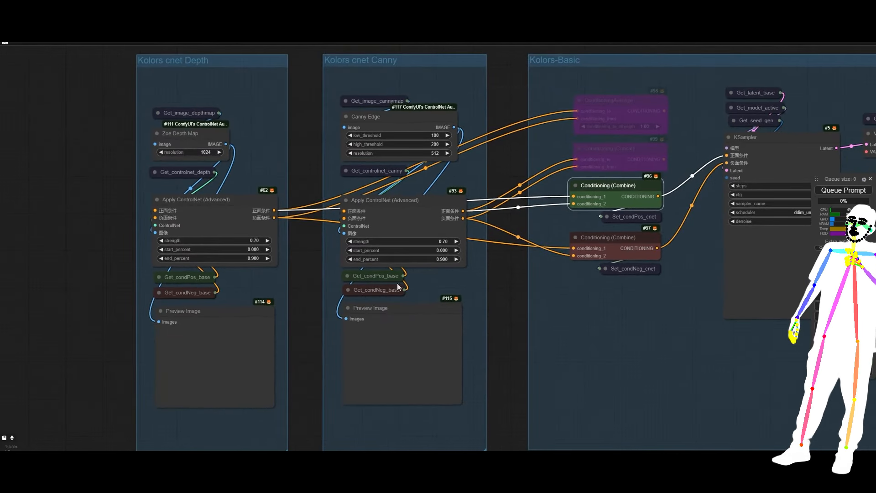
{"action": "scroll", "coordinate": [314, 174], "scroll_direction": "down", "scroll_amount": 5}
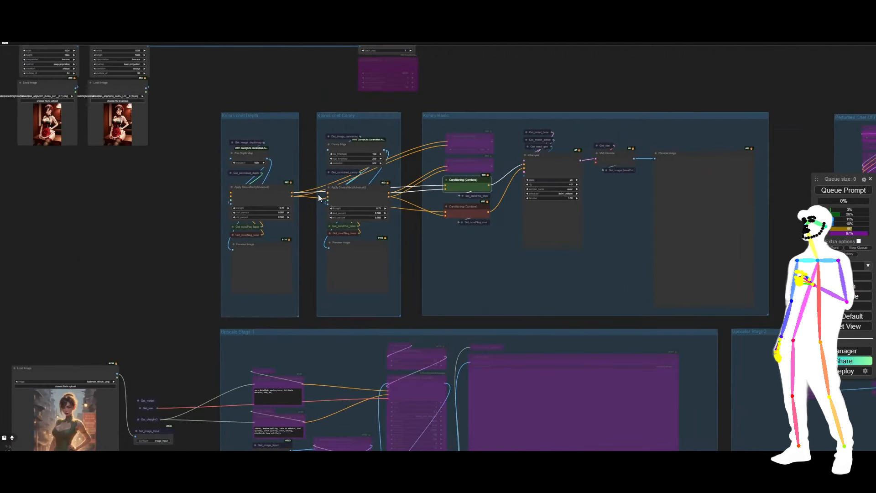
{"action": "left_click_drag", "start_coordinate": [178, 122], "coordinate": [211, 317]}
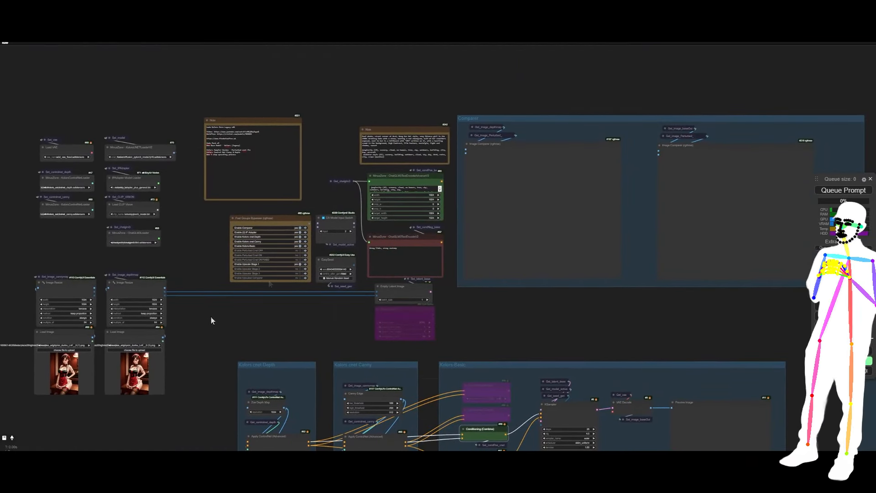
{"action": "scroll", "coordinate": [386, 211], "scroll_direction": "up", "scroll_amount": 7}
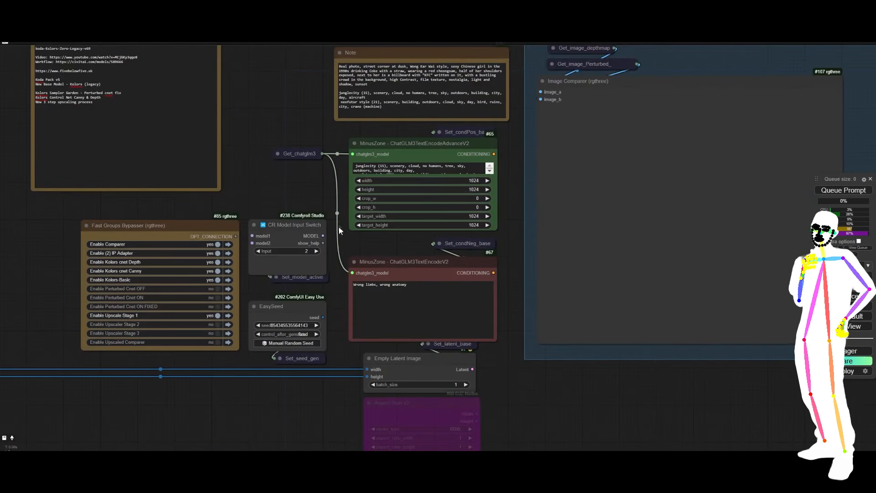
{"action": "scroll", "coordinate": [340, 208], "scroll_direction": "down", "scroll_amount": 4}
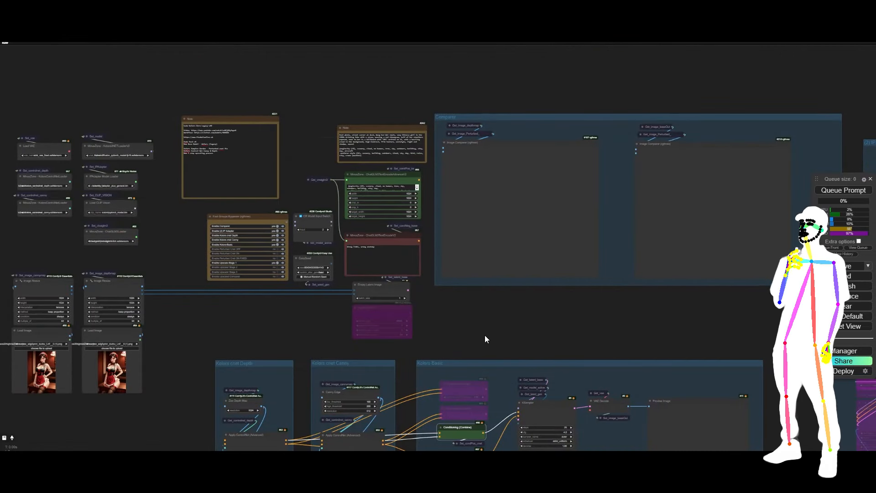
{"action": "left_click_drag", "start_coordinate": [485, 335], "coordinate": [507, 272]}
{"action": "scroll", "coordinate": [320, 169], "scroll_direction": "up", "scroll_amount": 2}
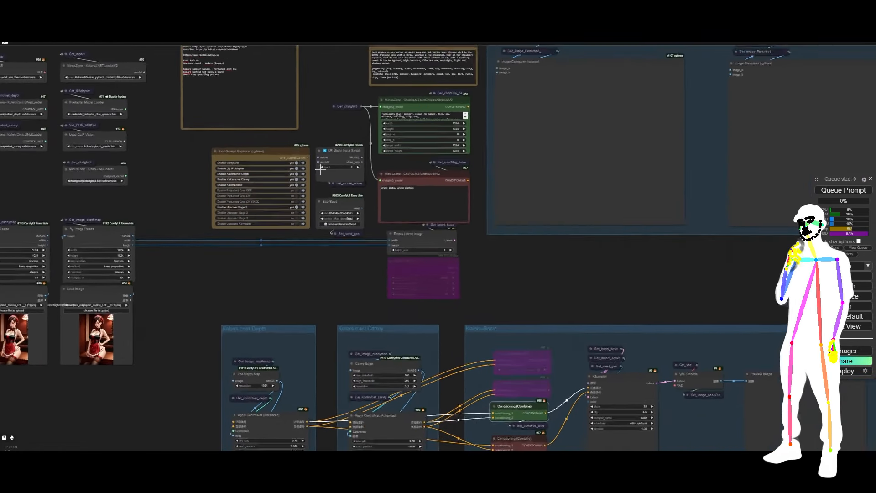
Bypass the (2) IP Adapter, Upscale Stage 1, Kolors cnet Depth and Kolors cnet Canny groups in the Fast Groups Bypasser
{"action": "scroll", "coordinate": [321, 169], "scroll_direction": "up", "scroll_amount": 8}
{"action": "left_click", "coordinate": [323, 163]}
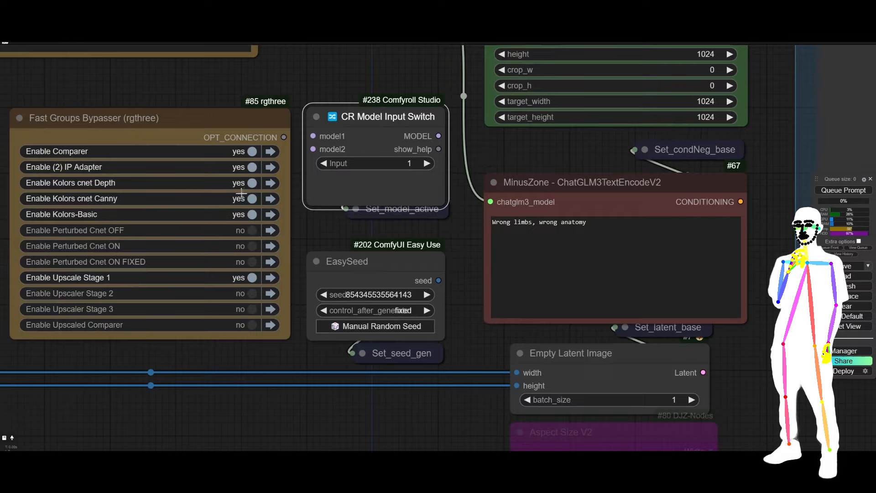
{"action": "left_click", "coordinate": [255, 167]}
{"action": "left_click", "coordinate": [251, 277]}
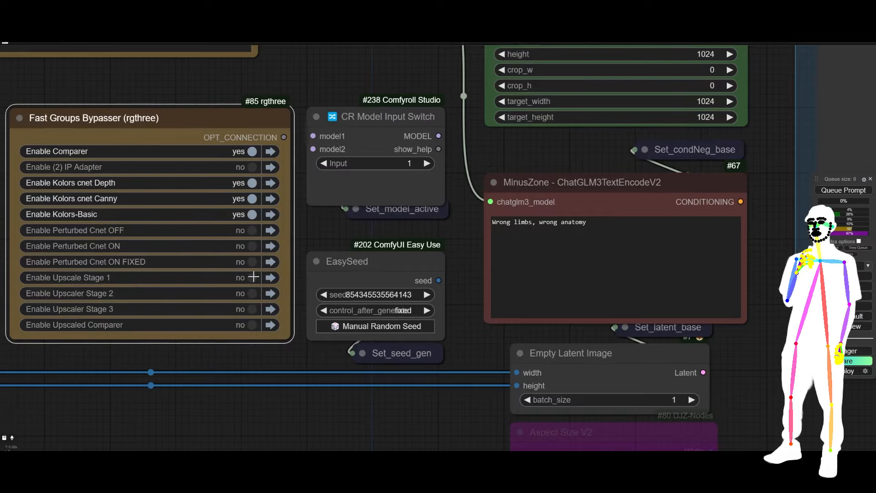
{"action": "left_click", "coordinate": [252, 182]}
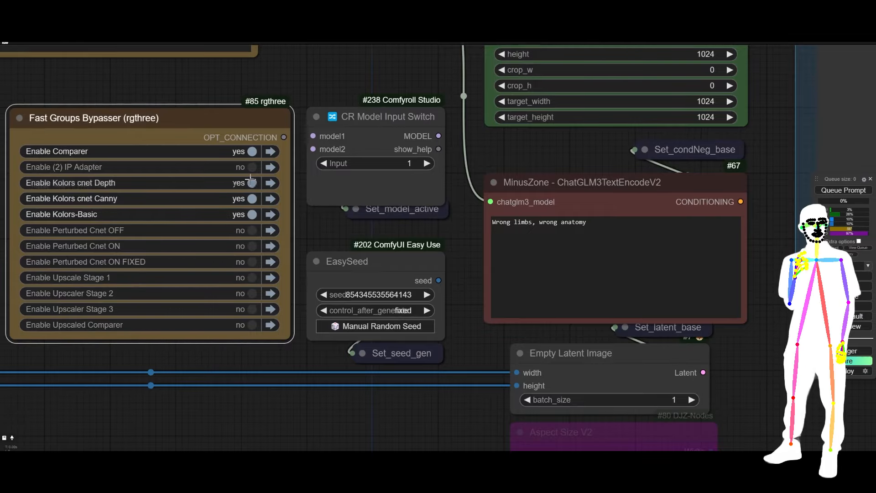
{"action": "left_click", "coordinate": [252, 199]}
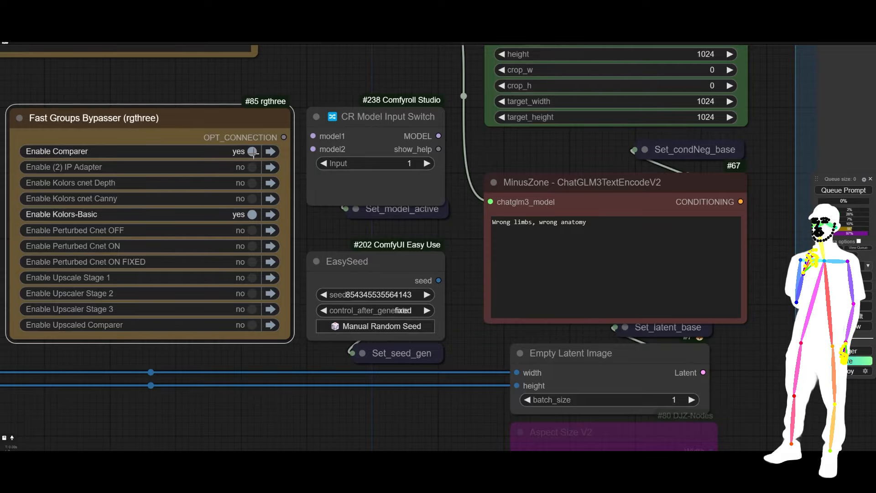
Set the Get_image_Perturbed_cON_FIXED node of the first Image Comparer in the Comparer group to image_baseOut and collapse the node
{"action": "scroll", "coordinate": [494, 333], "scroll_direction": "down", "scroll_amount": 8}
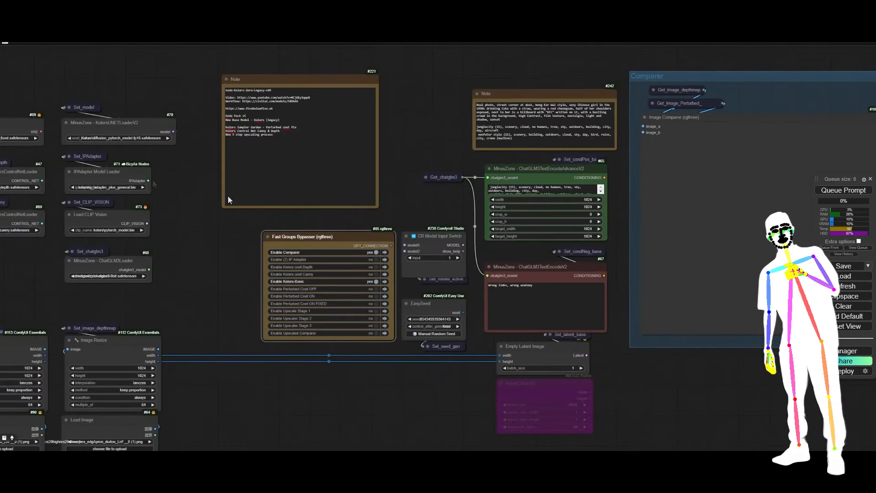
{"action": "left_click_drag", "start_coordinate": [606, 72], "coordinate": [306, 65]}
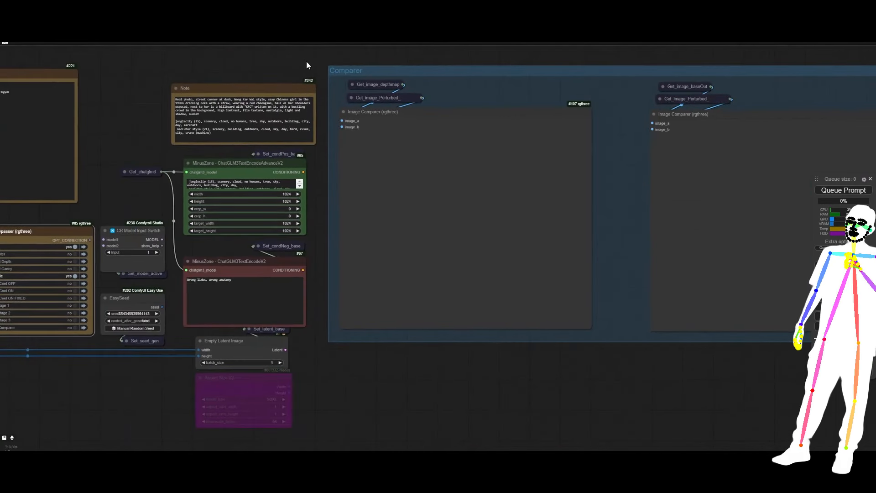
{"action": "scroll", "coordinate": [397, 71], "scroll_direction": "up", "scroll_amount": 6}
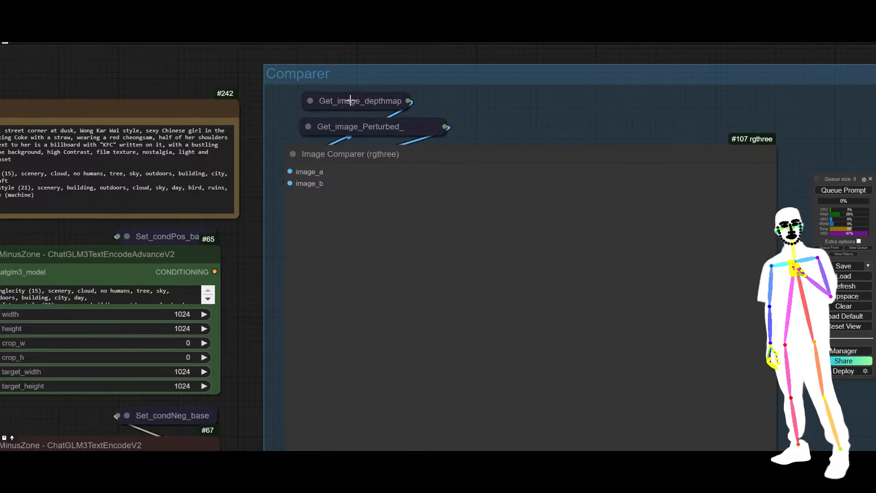
{"action": "left_click", "coordinate": [350, 124]}
{"action": "left_click", "coordinate": [310, 127]}
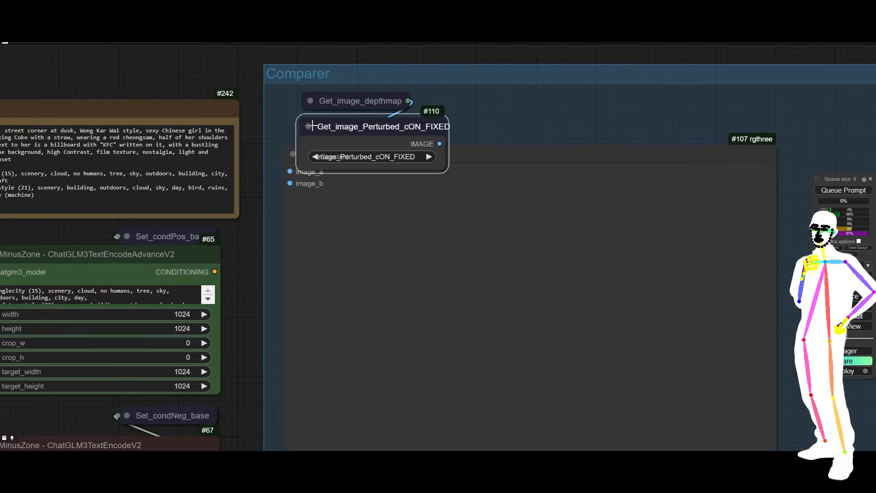
{"action": "left_click", "coordinate": [382, 156]}
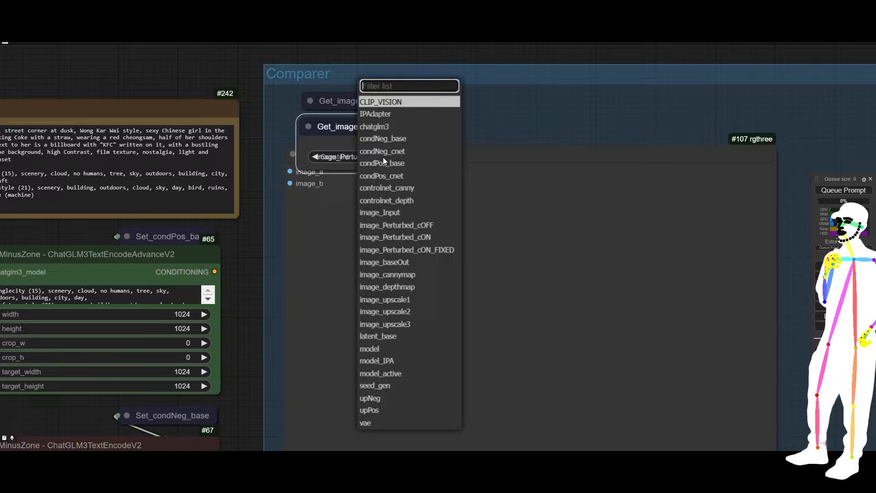
{"action": "left_click", "coordinate": [395, 262]}
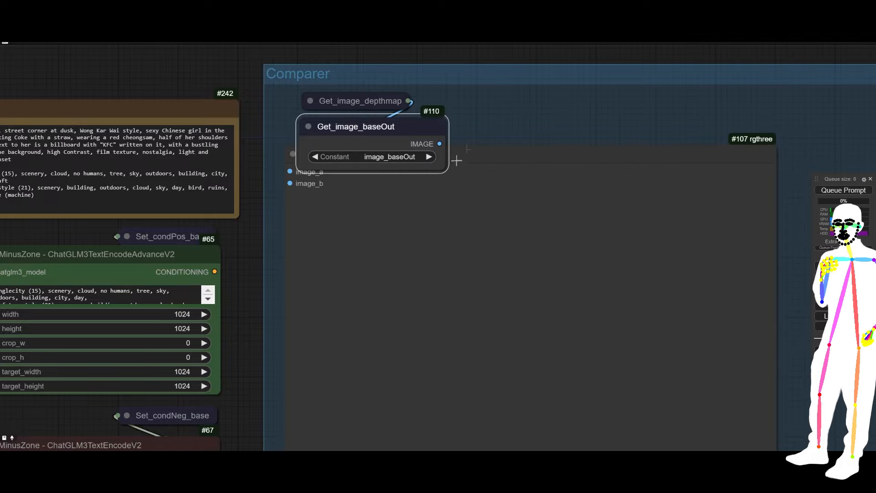
{"action": "left_click", "coordinate": [308, 126]}
Trace the Kolors-Basic image output and the links from the bypassed ControlNet groups through the conditioning nodes to the KSampler
{"action": "scroll", "coordinate": [298, 128], "scroll_direction": "down", "scroll_amount": 5}
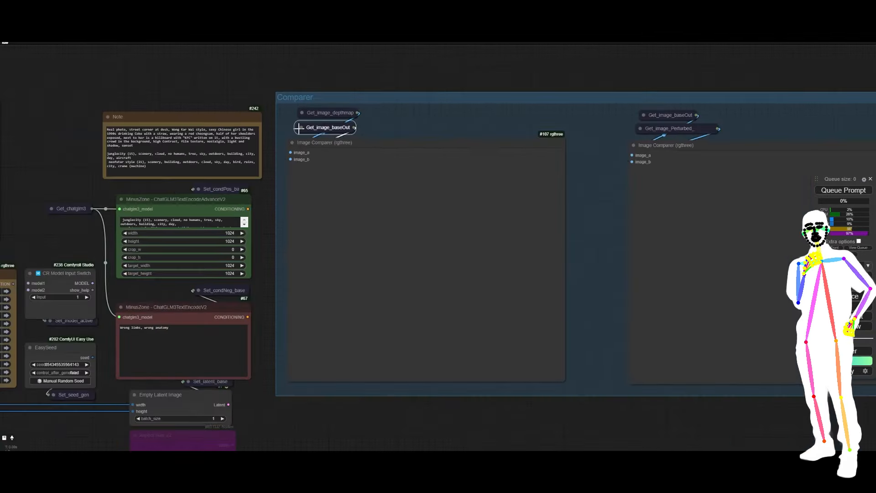
{"action": "scroll", "coordinate": [299, 128], "scroll_direction": "down", "scroll_amount": 5}
{"action": "left_click_drag", "start_coordinate": [336, 355], "coordinate": [251, 88]}
{"action": "scroll", "coordinate": [406, 179], "scroll_direction": "up", "scroll_amount": 7}
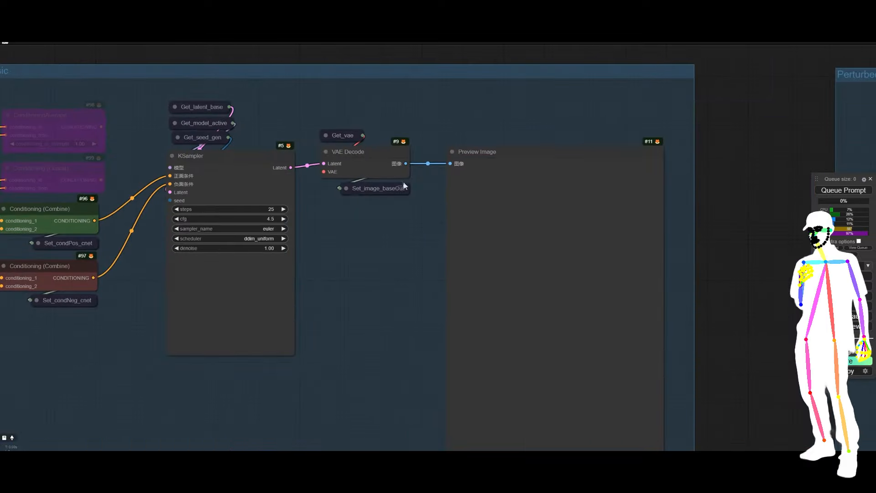
{"action": "scroll", "coordinate": [404, 217], "scroll_direction": "down", "scroll_amount": 5}
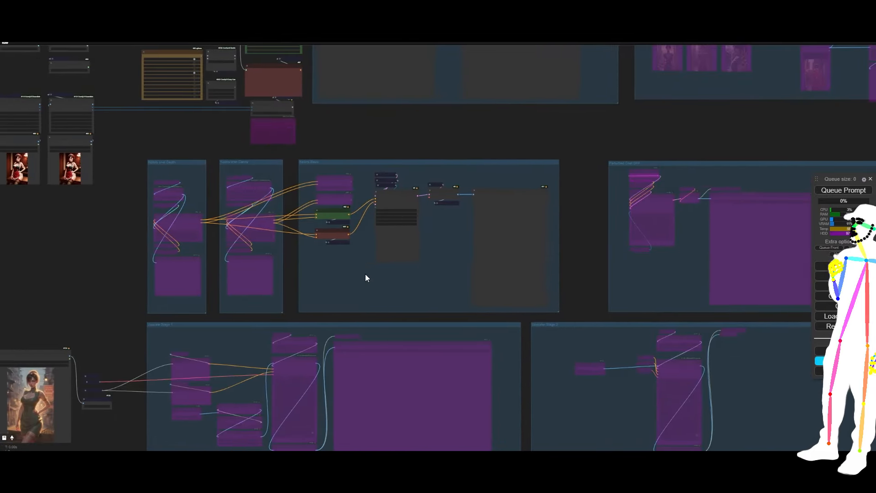
{"action": "left_click_drag", "start_coordinate": [338, 295], "coordinate": [426, 295]}
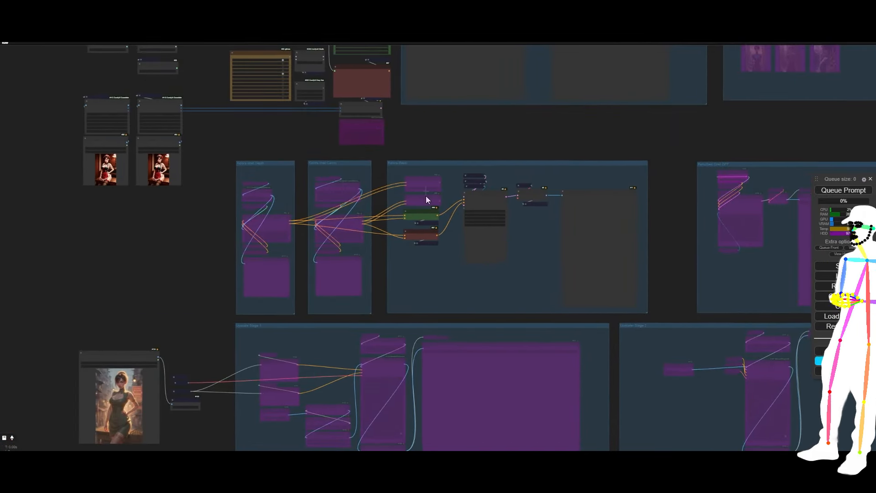
{"action": "scroll", "coordinate": [381, 201], "scroll_direction": "up", "scroll_amount": 12}
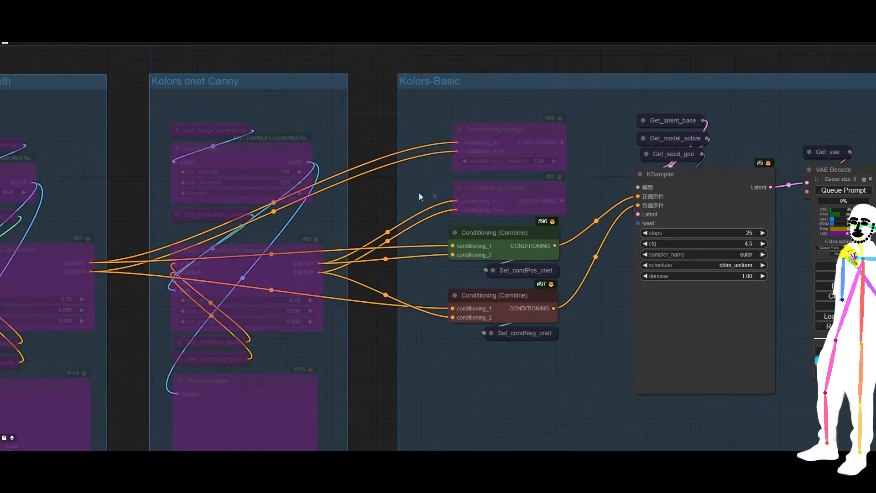
{"action": "left_click", "coordinate": [505, 188]}
{"action": "left_click", "coordinate": [509, 137]}
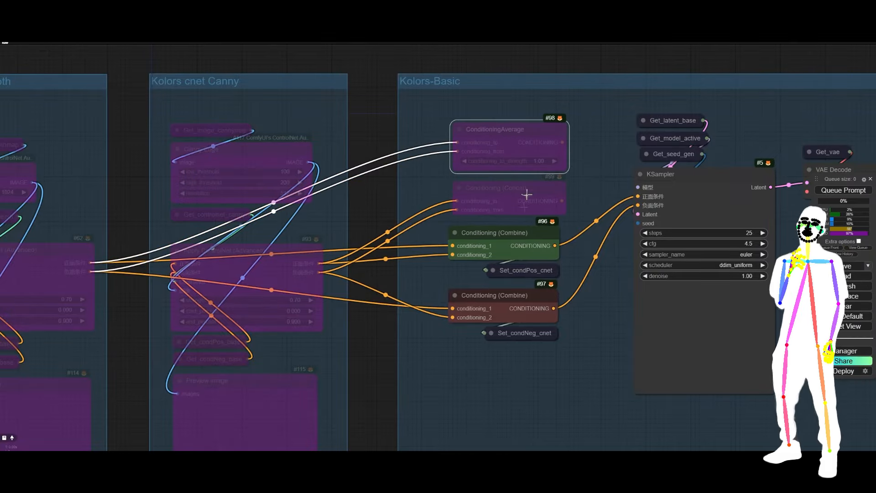
{"action": "left_click", "coordinate": [509, 232]}
{"action": "left_click", "coordinate": [511, 295]}
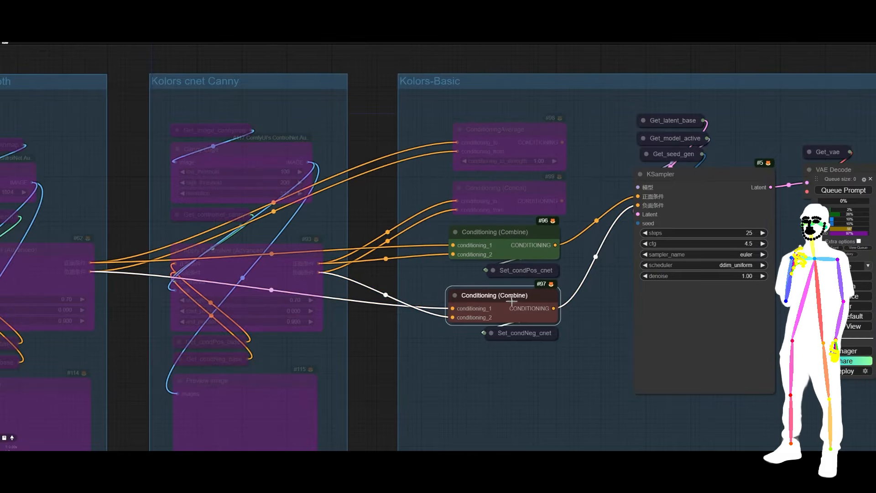
{"action": "scroll", "coordinate": [576, 362], "scroll_direction": "down", "scroll_amount": 1}
{"action": "scroll", "coordinate": [576, 362], "scroll_direction": "down", "scroll_amount": 3}
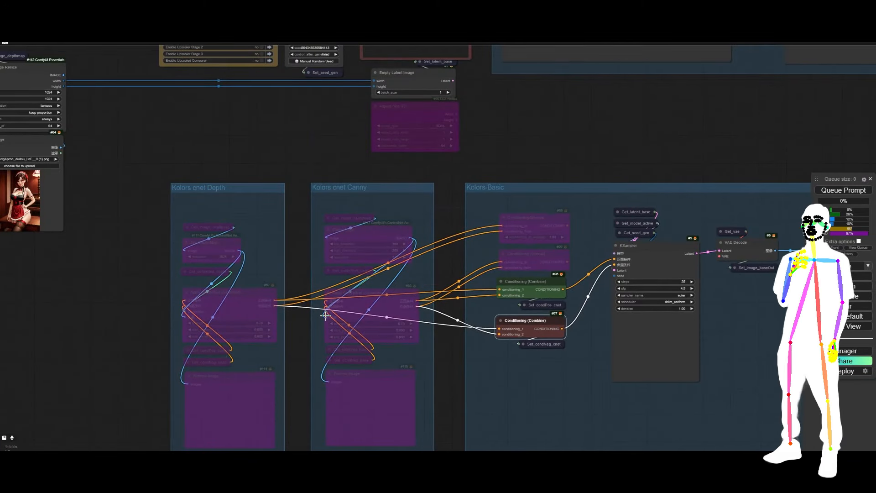
{"action": "scroll", "coordinate": [611, 240], "scroll_direction": "up", "scroll_amount": 6}
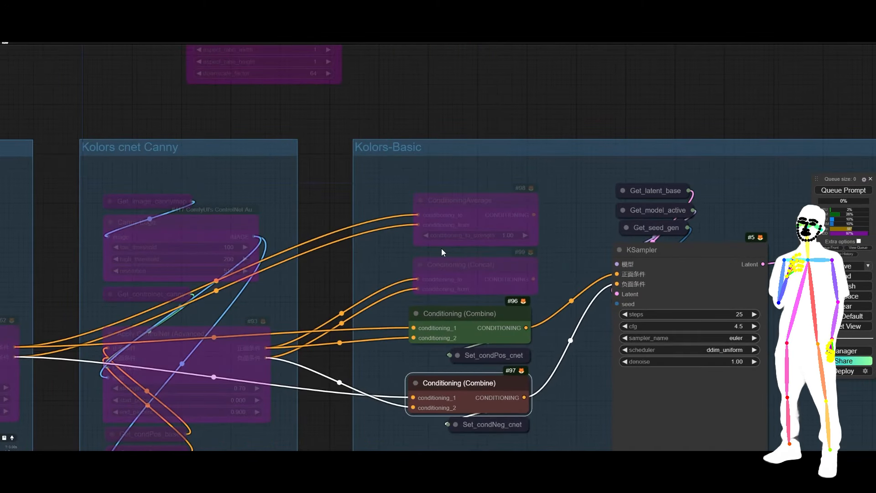
{"action": "left_click_drag", "start_coordinate": [320, 289], "coordinate": [404, 204]}
{"action": "scroll", "coordinate": [391, 203], "scroll_direction": "down", "scroll_amount": 3}
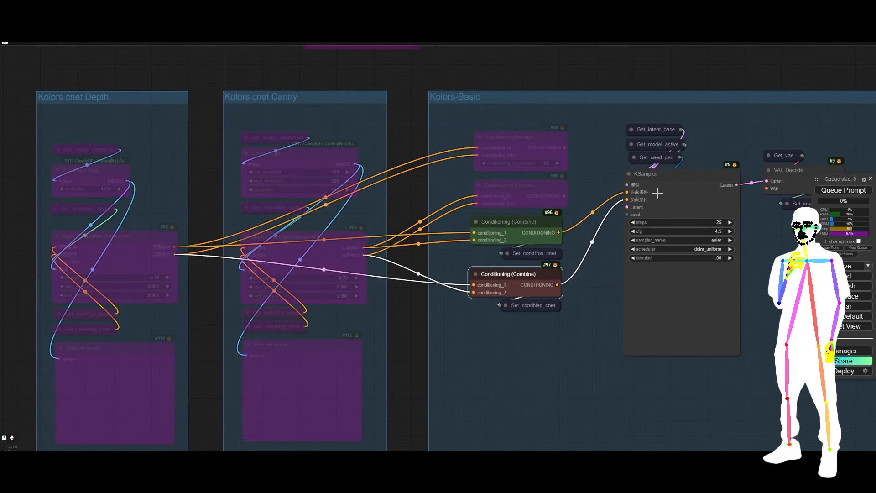
{"action": "scroll", "coordinate": [600, 269], "scroll_direction": "down", "scroll_amount": 3}
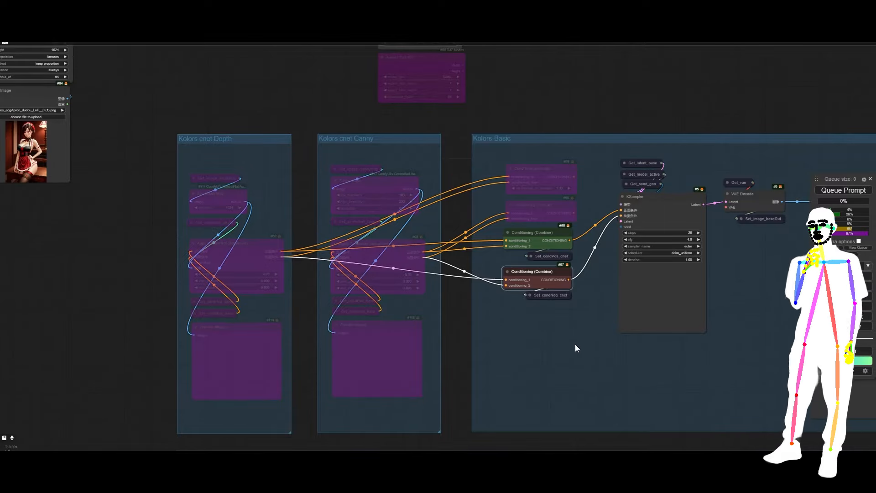
Examine the Load Image nodes that supply the ControlNet canny and depth maps, and the one beside Upscale Stage 1
{"action": "left_click_drag", "start_coordinate": [285, 242], "coordinate": [399, 245]}
{"action": "left_click_drag", "start_coordinate": [140, 241], "coordinate": [448, 268]}
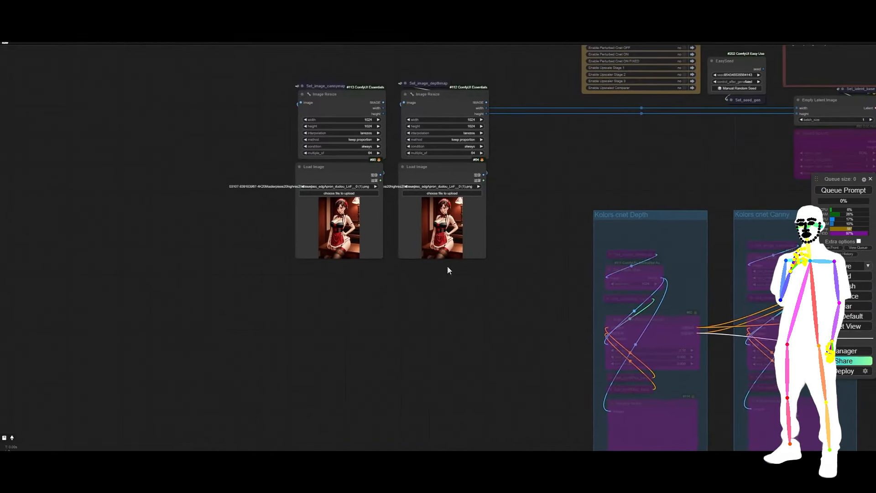
{"action": "scroll", "coordinate": [389, 203], "scroll_direction": "down", "scroll_amount": 1}
{"action": "scroll", "coordinate": [389, 208], "scroll_direction": "up", "scroll_amount": 8}
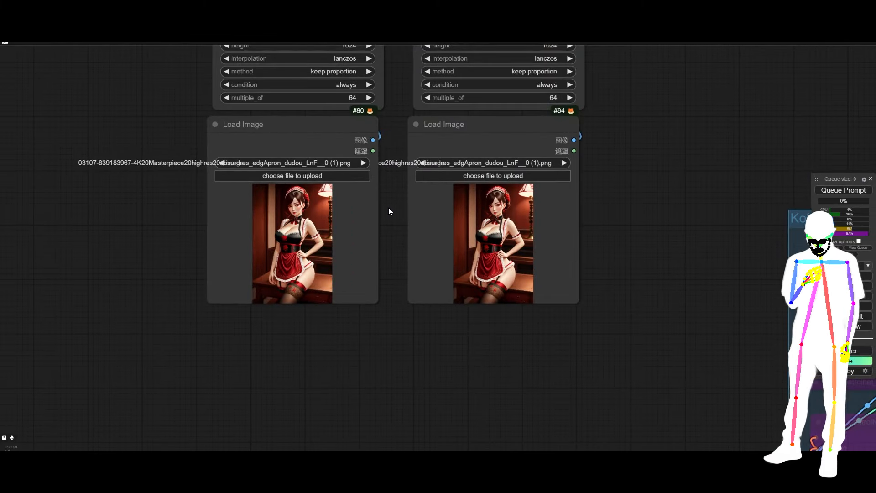
{"action": "scroll", "coordinate": [389, 208], "scroll_direction": "down", "scroll_amount": 10}
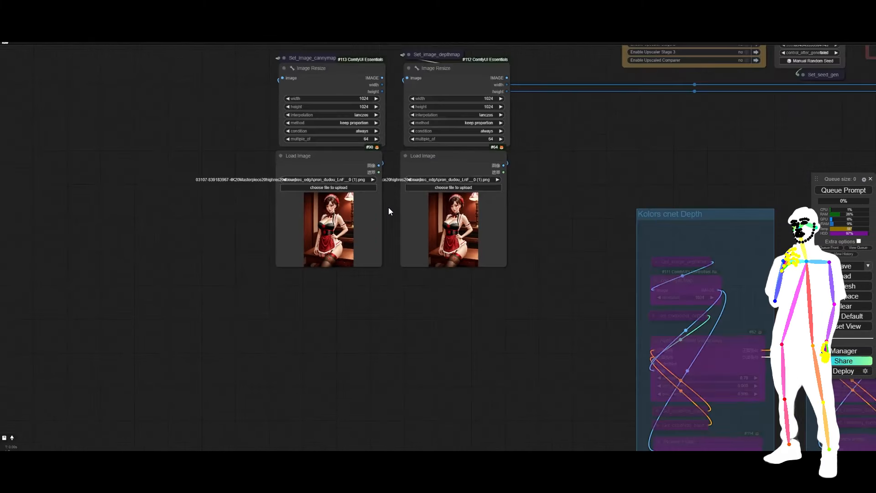
{"action": "left_click_drag", "start_coordinate": [618, 174], "coordinate": [375, 3]}
{"action": "left_click_drag", "start_coordinate": [197, 228], "coordinate": [400, 55]}
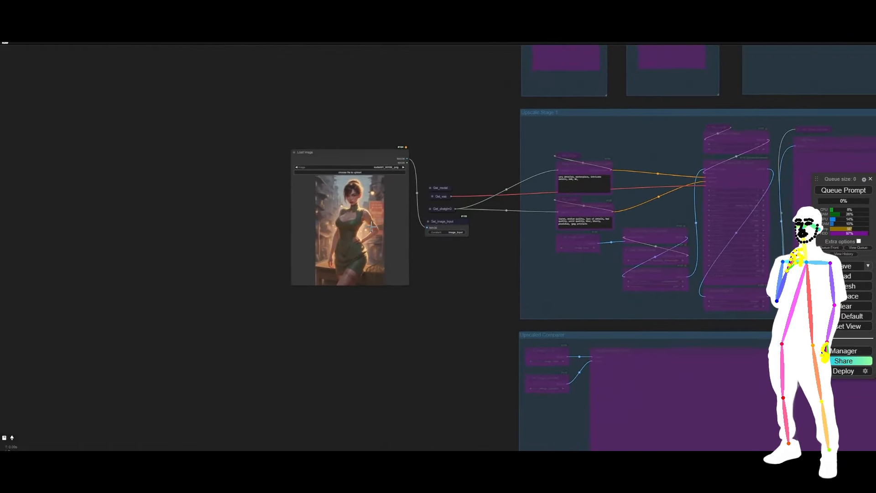
{"action": "scroll", "coordinate": [359, 224], "scroll_direction": "up", "scroll_amount": 6}
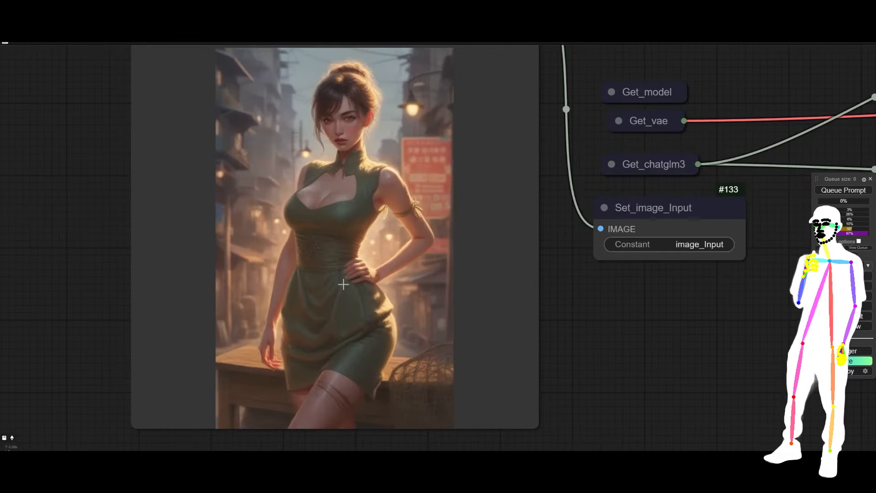
{"action": "scroll", "coordinate": [343, 285], "scroll_direction": "down", "scroll_amount": 10}
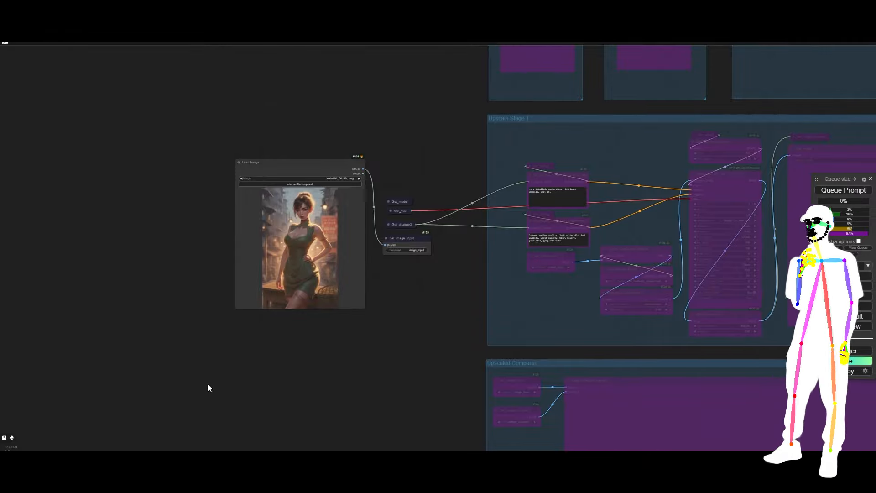
{"action": "scroll", "coordinate": [219, 379], "scroll_direction": "down", "scroll_amount": 6}
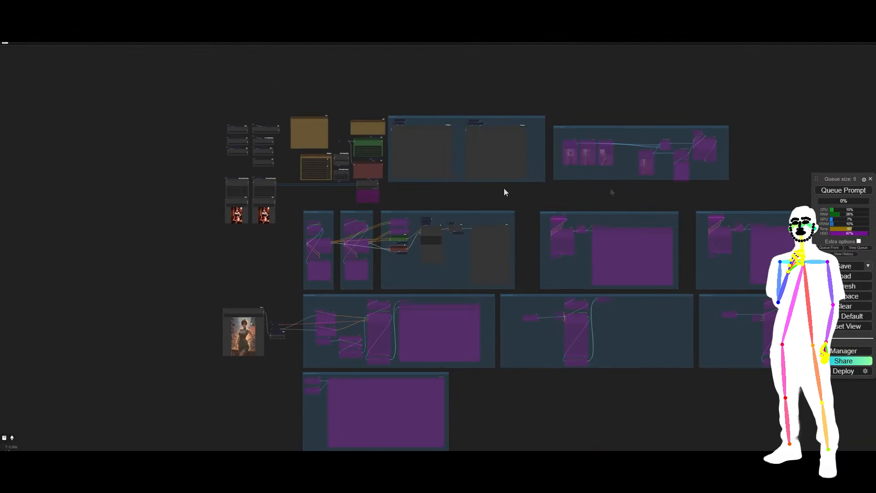
Queue the prompt to run the workflow and look over its groups while it processes
{"action": "left_click", "coordinate": [833, 191]}
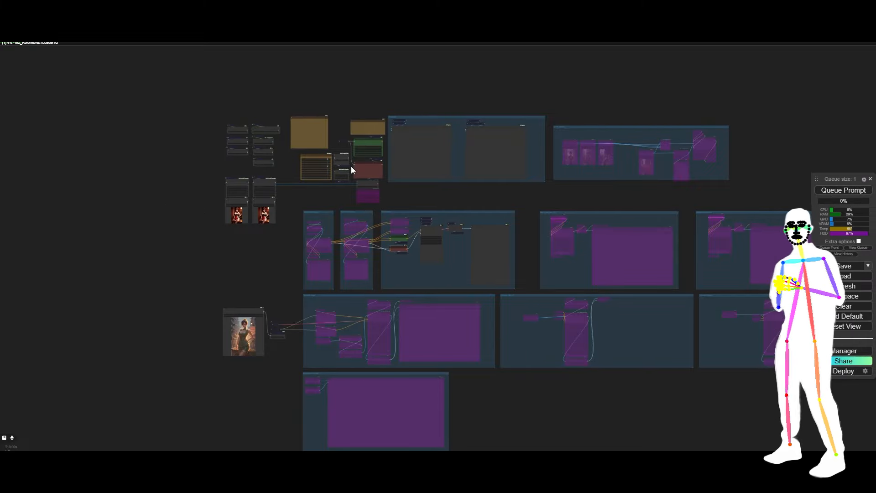
{"action": "scroll", "coordinate": [350, 165], "scroll_direction": "up", "scroll_amount": 10}
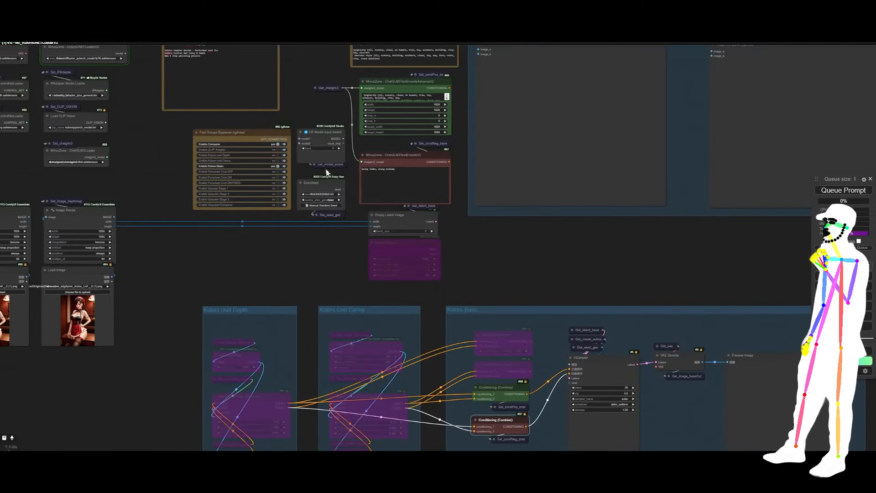
{"action": "left_click_drag", "start_coordinate": [288, 72], "coordinate": [286, 163]}
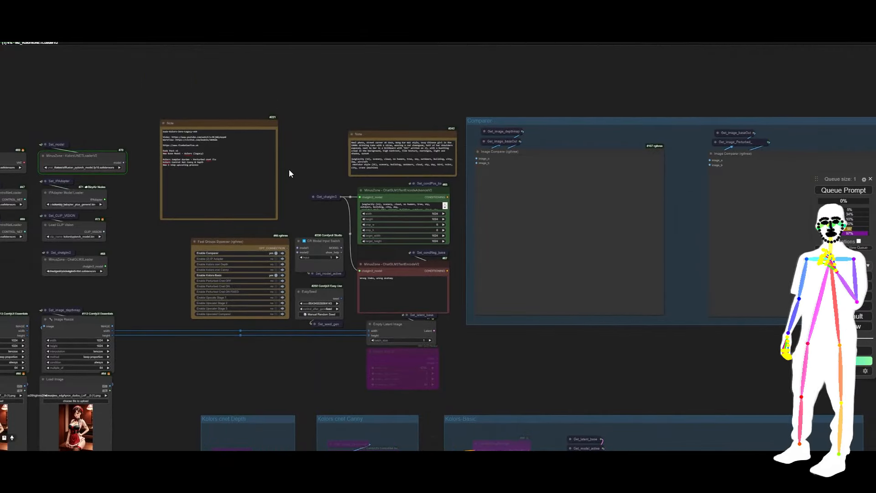
{"action": "scroll", "coordinate": [182, 244], "scroll_direction": "down", "scroll_amount": 10}
{"action": "scroll", "coordinate": [182, 243], "scroll_direction": "down", "scroll_amount": 4}
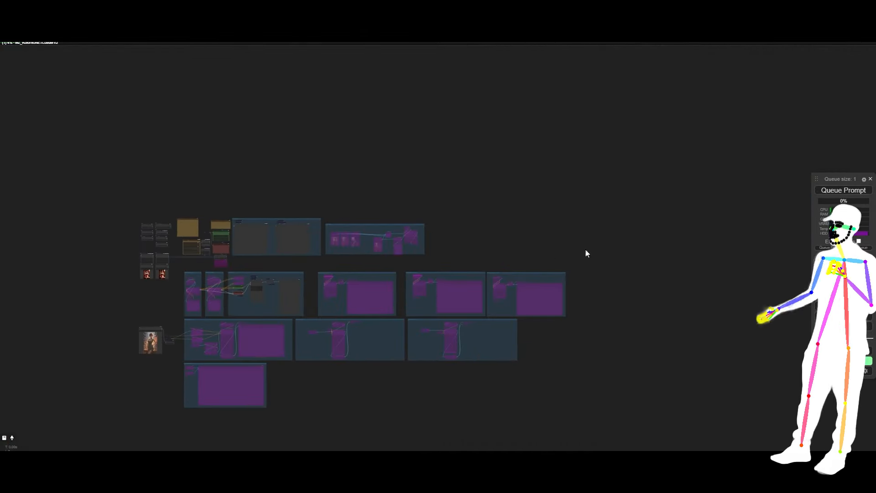
{"action": "left_click_drag", "start_coordinate": [498, 215], "coordinate": [576, 175]}
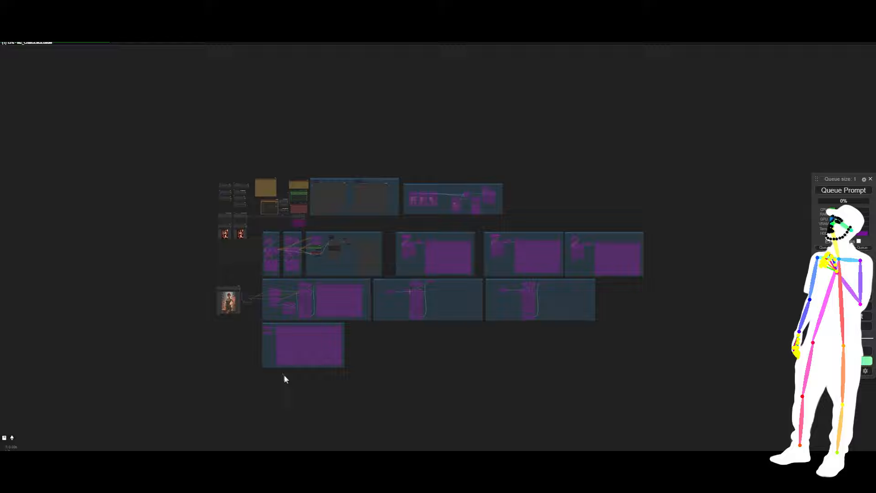
Survey the Comparer group and the bypassed Perturbed and Upscale groups while the prompt is processing
{"action": "scroll", "coordinate": [355, 182], "scroll_direction": "up", "scroll_amount": 5}
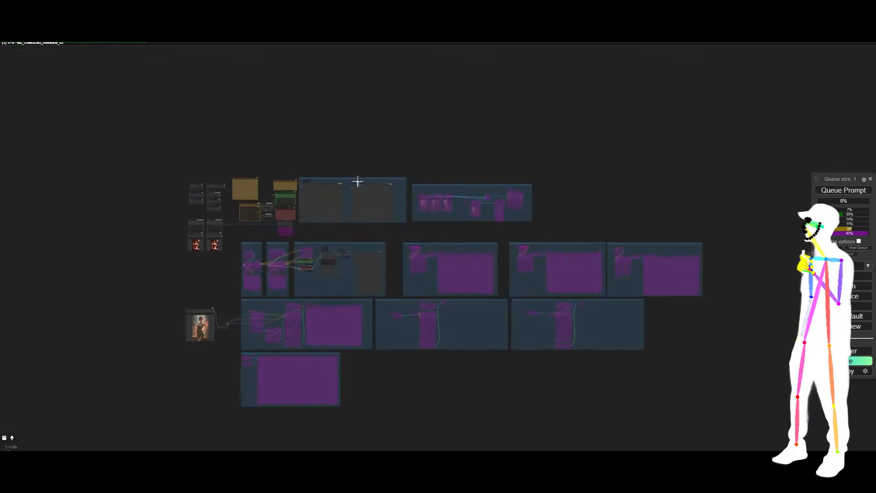
{"action": "scroll", "coordinate": [340, 203], "scroll_direction": "up", "scroll_amount": 10}
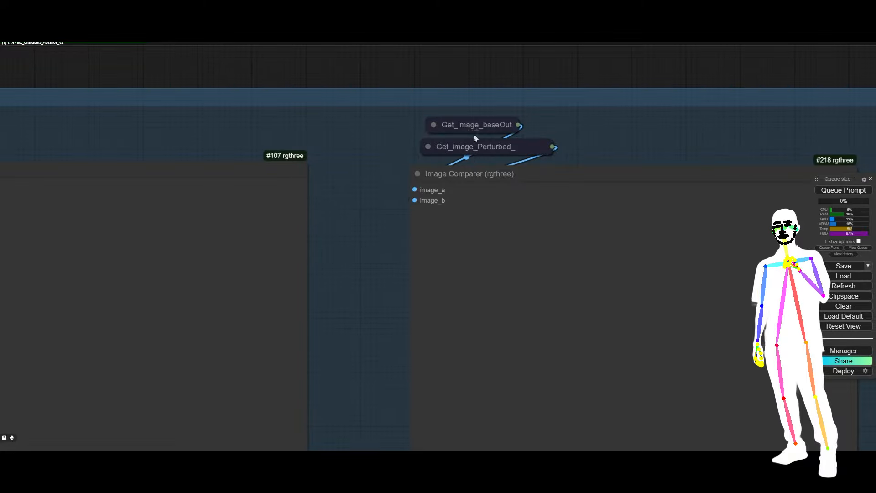
{"action": "scroll", "coordinate": [358, 133], "scroll_direction": "down", "scroll_amount": 10}
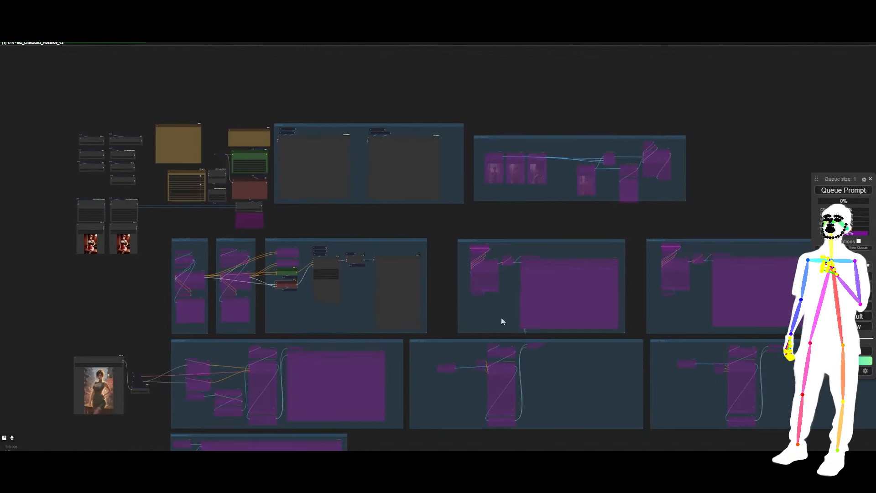
{"action": "left_click_drag", "start_coordinate": [565, 227], "coordinate": [361, 148]}
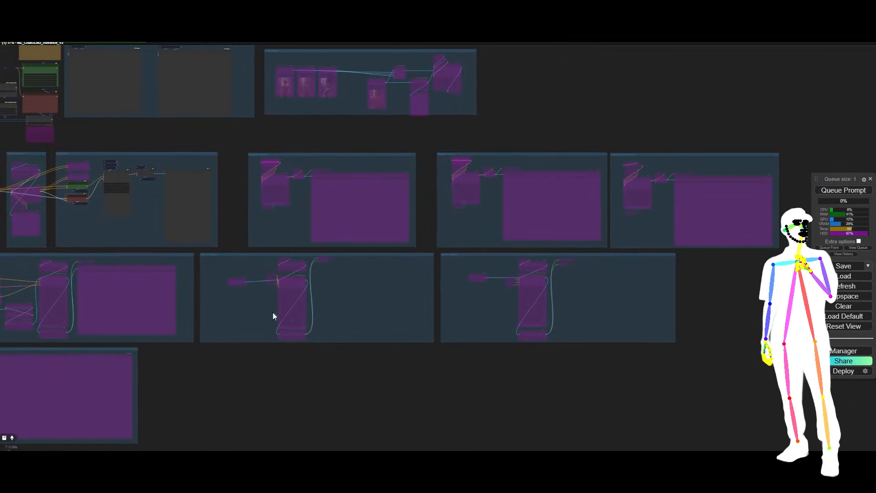
{"action": "left_click_drag", "start_coordinate": [201, 89], "coordinate": [428, 264]}
Review the image options of the Get_image_baseOut node above the second Image Comparer and collapse the node again
{"action": "scroll", "coordinate": [402, 139], "scroll_direction": "up", "scroll_amount": 10}
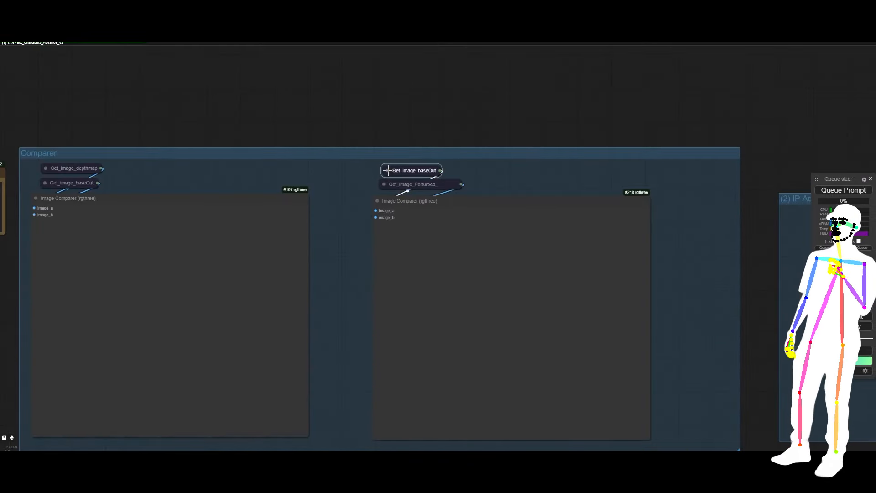
{"action": "left_click", "coordinate": [387, 170]}
{"action": "left_click", "coordinate": [407, 186]}
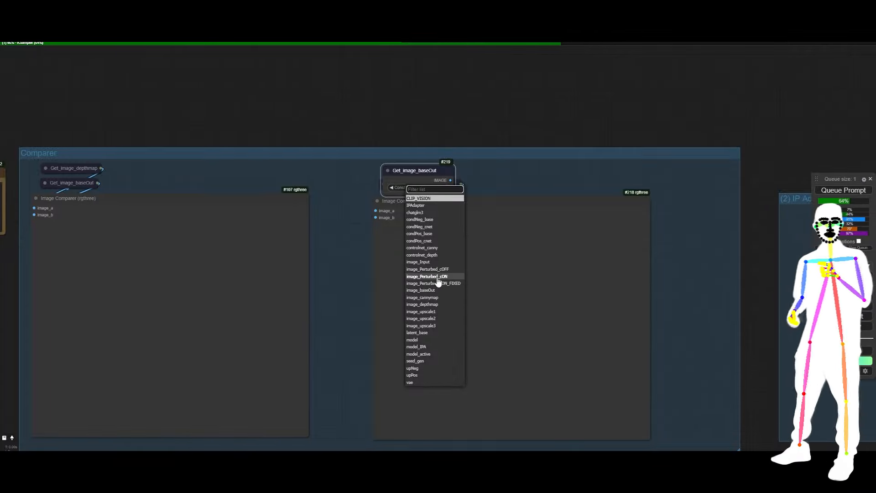
{"action": "left_click", "coordinate": [459, 124]}
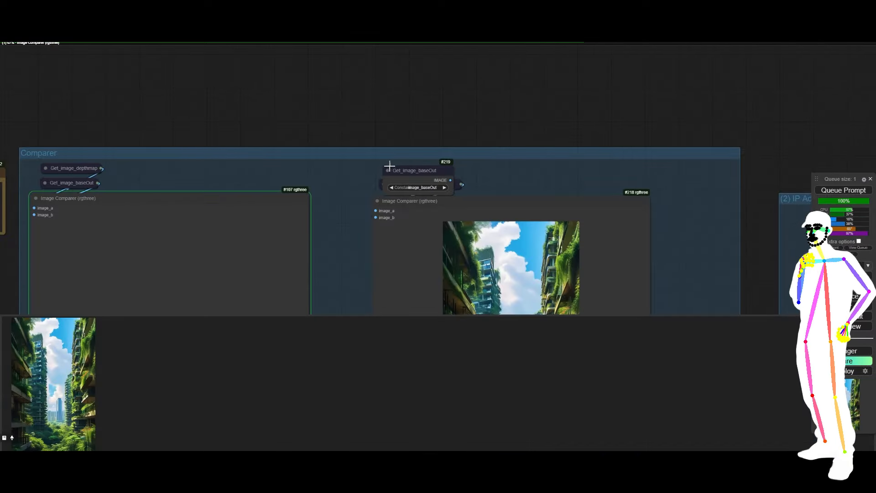
{"action": "left_click", "coordinate": [390, 170]}
{"action": "right_click", "coordinate": [408, 172]}
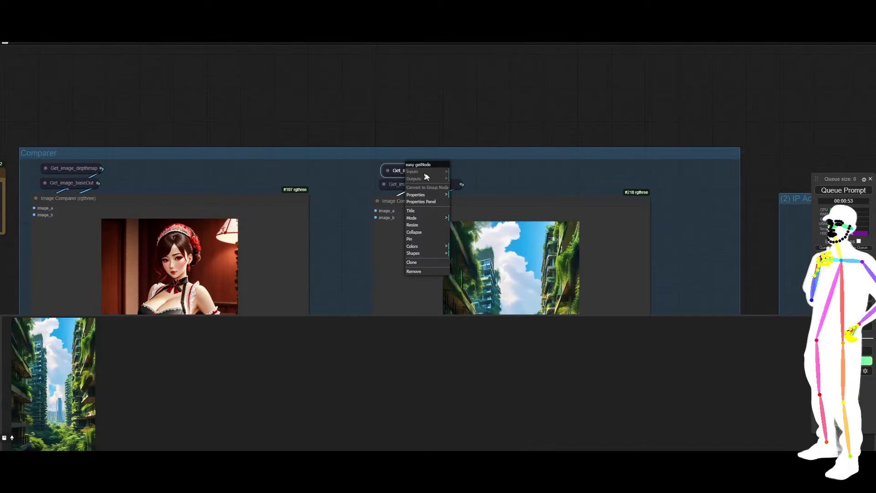
{"action": "left_click", "coordinate": [416, 233]}
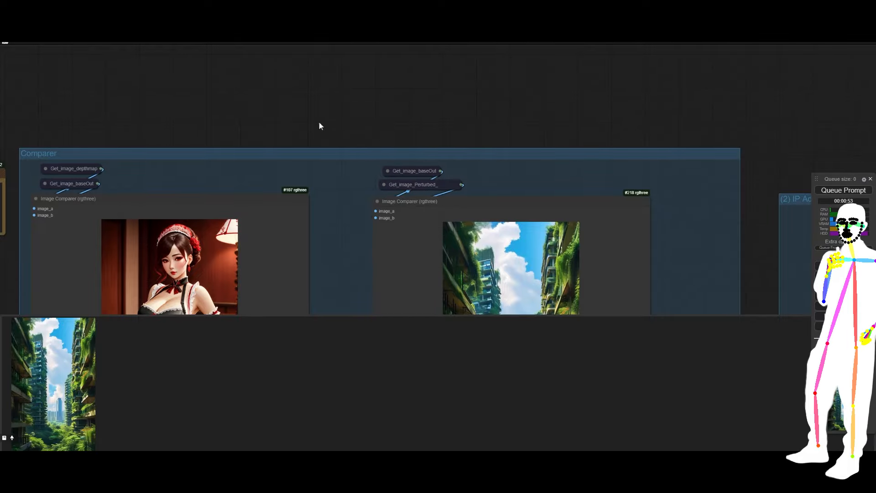
Compare the generated image with the source image in the first Image Comparer and look over the ControlNet and Kolors-Basic groups
{"action": "left_click_drag", "start_coordinate": [319, 122], "coordinate": [383, 14]}
{"action": "scroll", "coordinate": [427, 221], "scroll_direction": "down", "scroll_amount": 3}
{"action": "scroll", "coordinate": [425, 223], "scroll_direction": "down", "scroll_amount": 3}
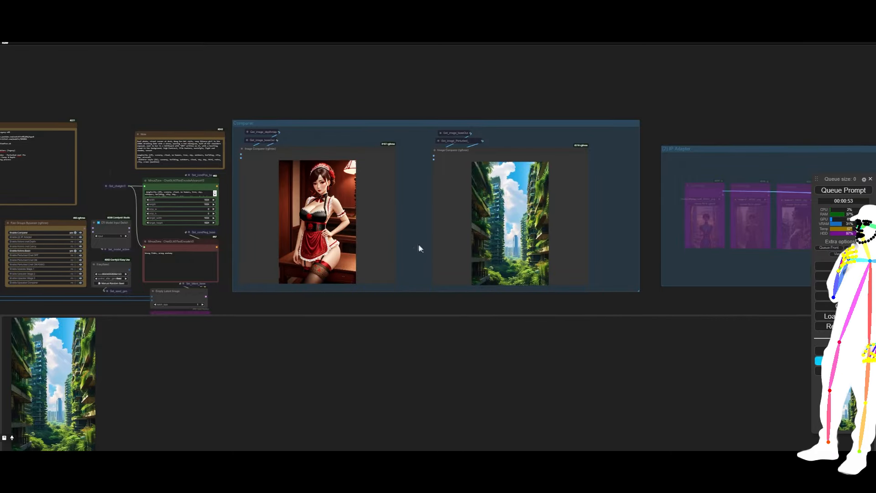
{"action": "scroll", "coordinate": [420, 248], "scroll_direction": "up", "scroll_amount": 5}
{"action": "left_click_drag", "start_coordinate": [385, 230], "coordinate": [468, 207]}
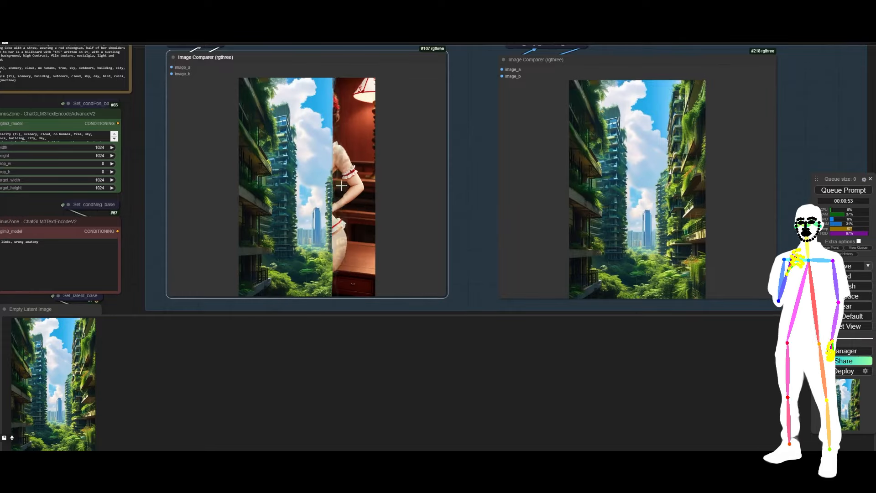
{"action": "scroll", "coordinate": [481, 184], "scroll_direction": "down", "scroll_amount": 5}
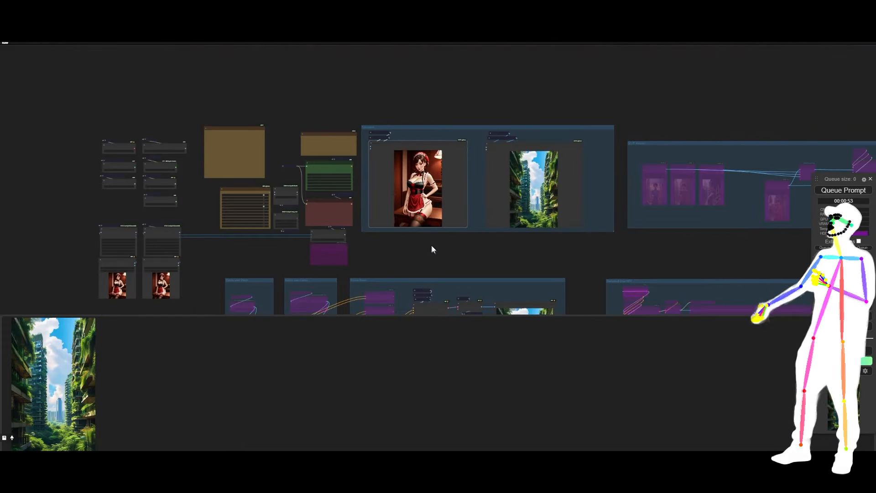
{"action": "left_click_drag", "start_coordinate": [433, 249], "coordinate": [418, 134]}
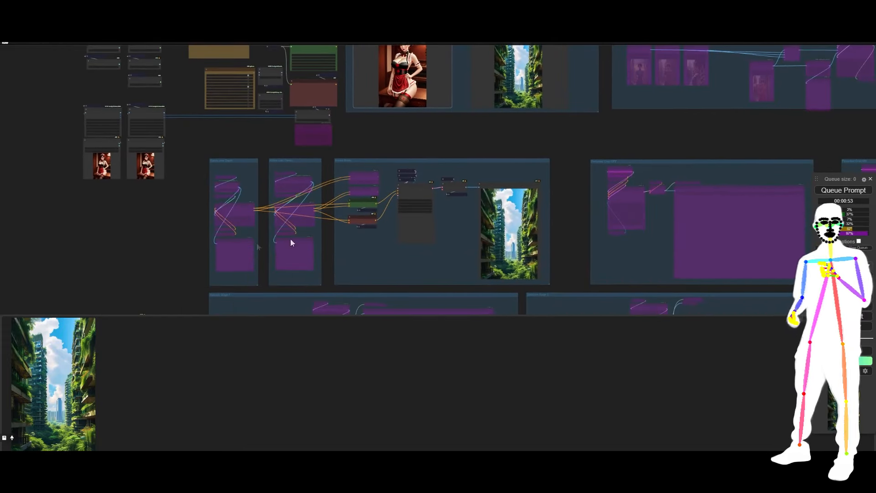
{"action": "left_click_drag", "start_coordinate": [209, 151], "coordinate": [217, 231]}
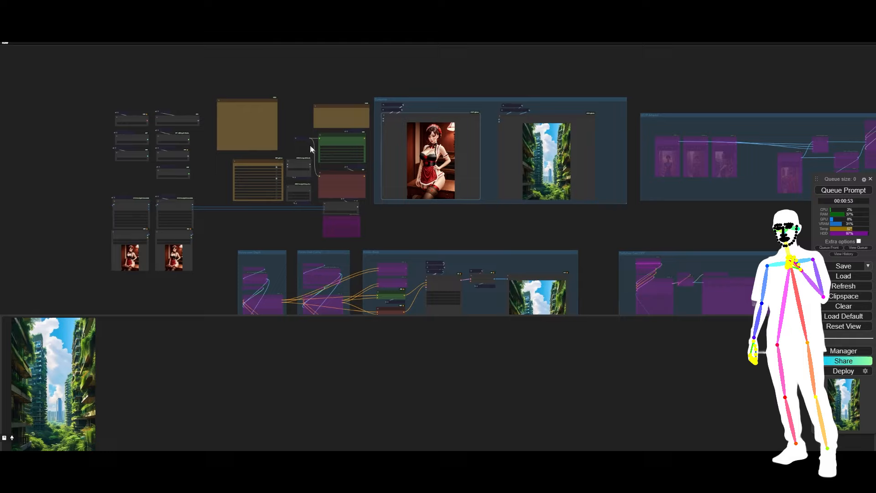
Replace the positive prompt with "anime illustration of attractive woman wearing dark french maid outfit with red details"
{"action": "scroll", "coordinate": [313, 141], "scroll_direction": "up", "scroll_amount": 5}
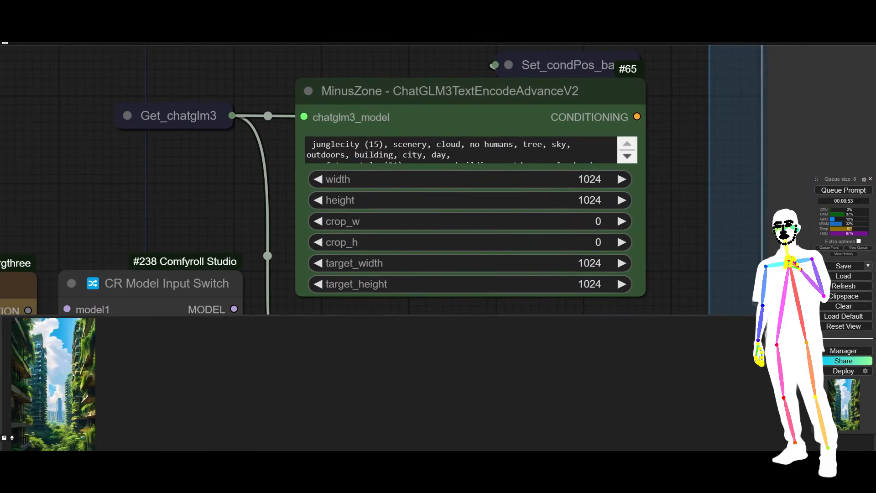
{"action": "left_click", "coordinate": [428, 145]}
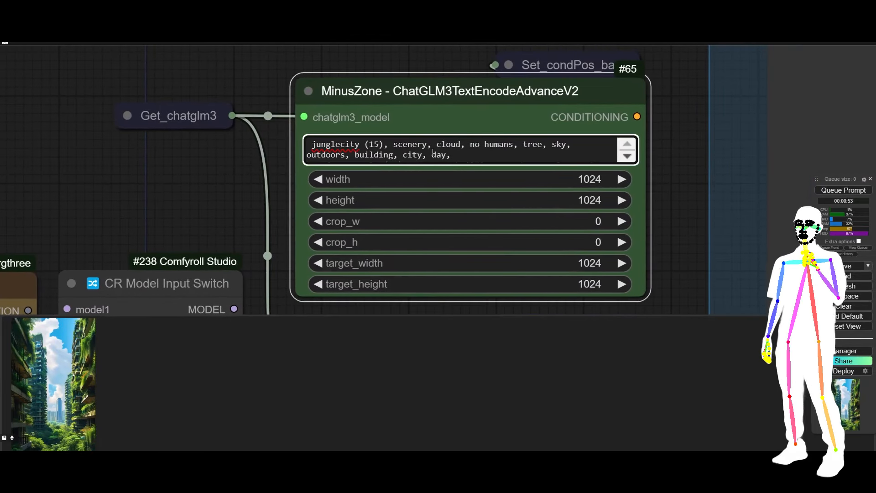
{"action": "key", "text": "ctrl+a"}
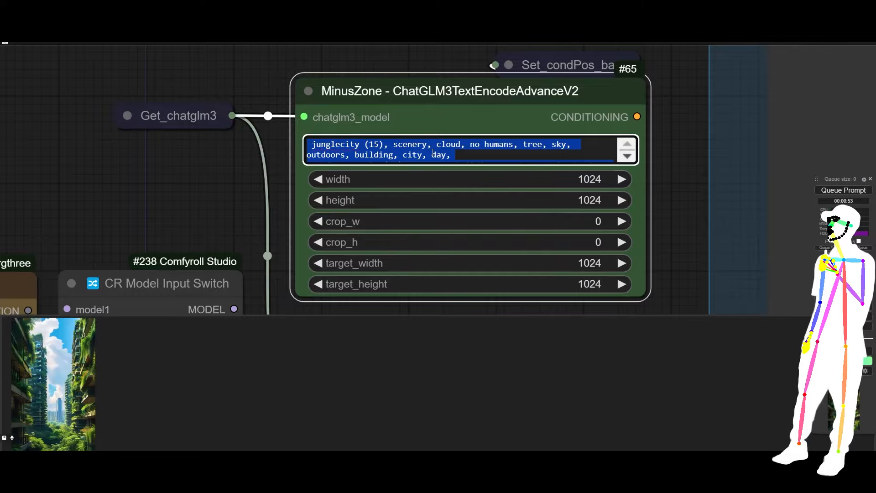
{"action": "type", "text": "anime ill"}
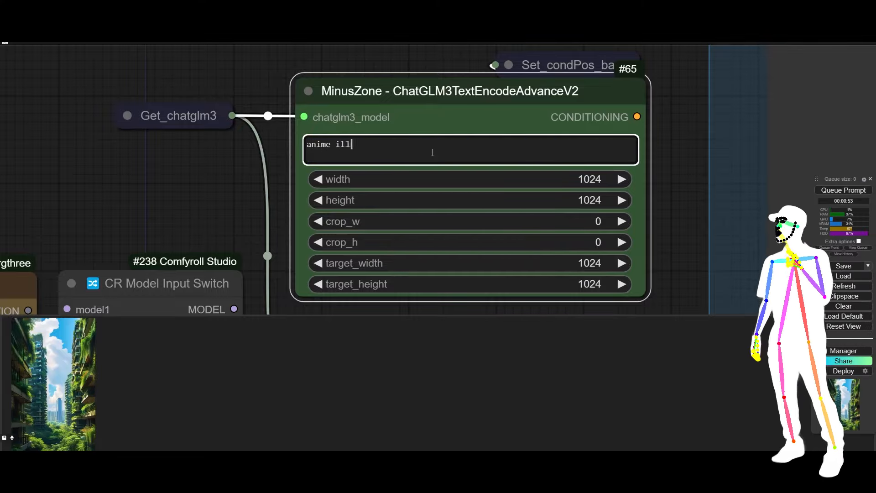
{"action": "type", "text": "ustration"}
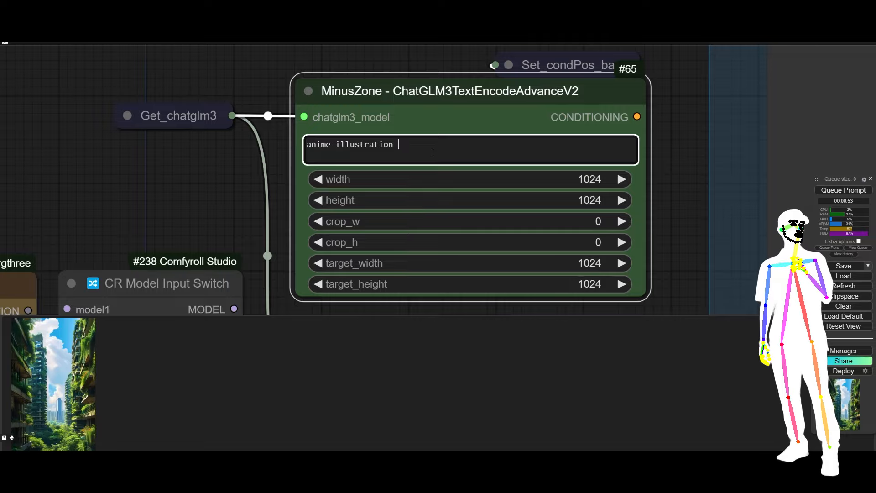
{"action": "type", "text": " of attract"}
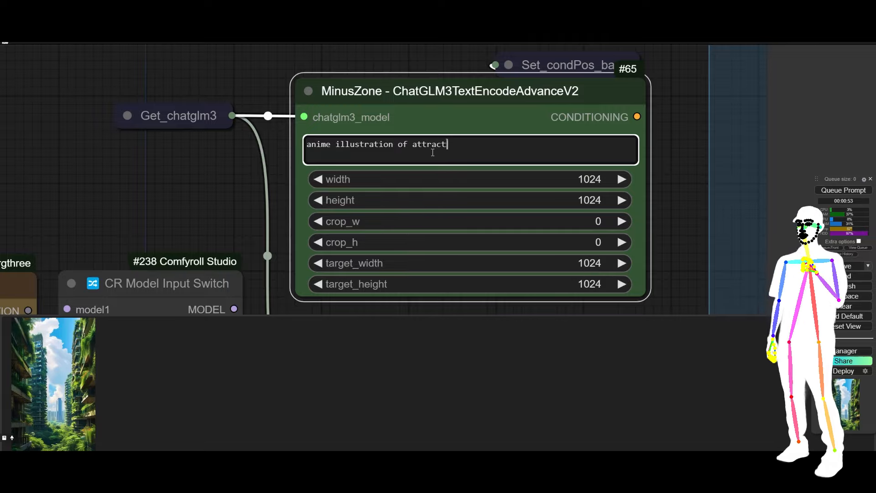
{"action": "type", "text": "ive woman "}
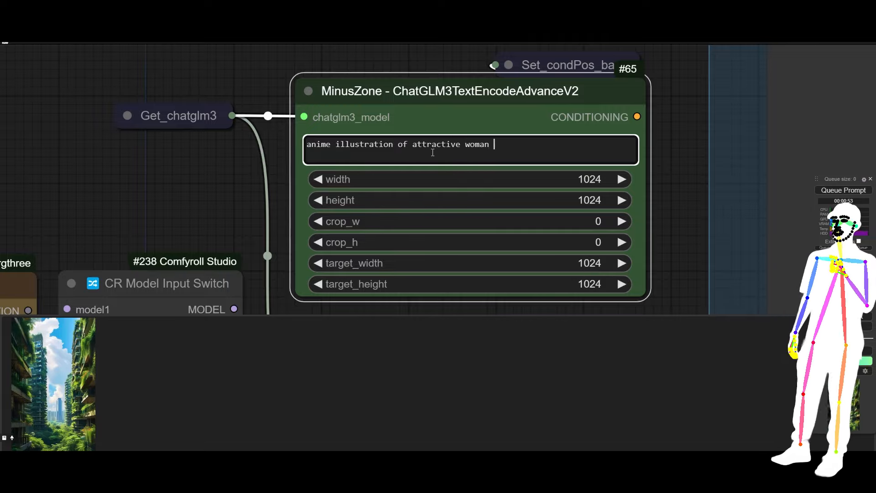
{"action": "type", "text": "wearing dar"}
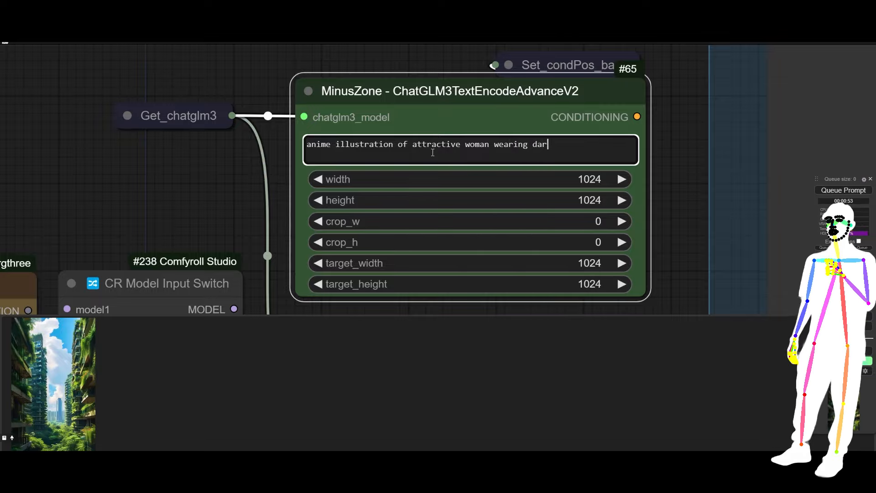
{"action": "type", "text": "k fren"}
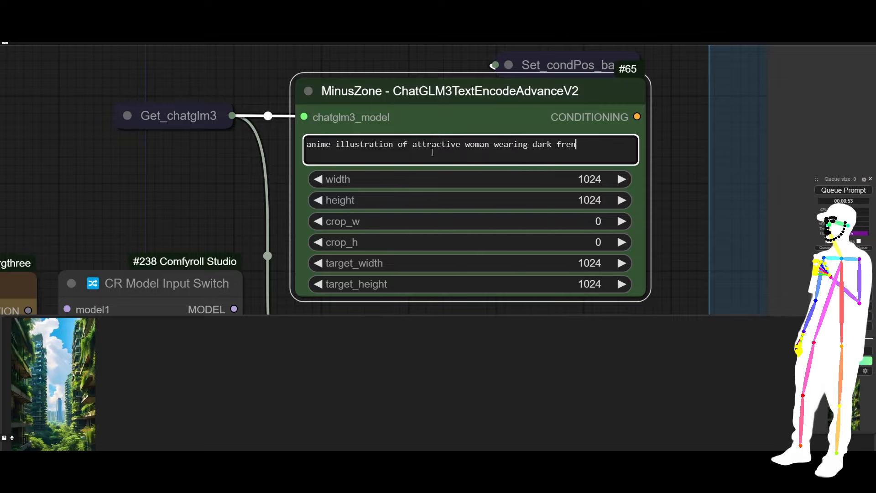
{"action": "type", "text": "ch maid ou"}
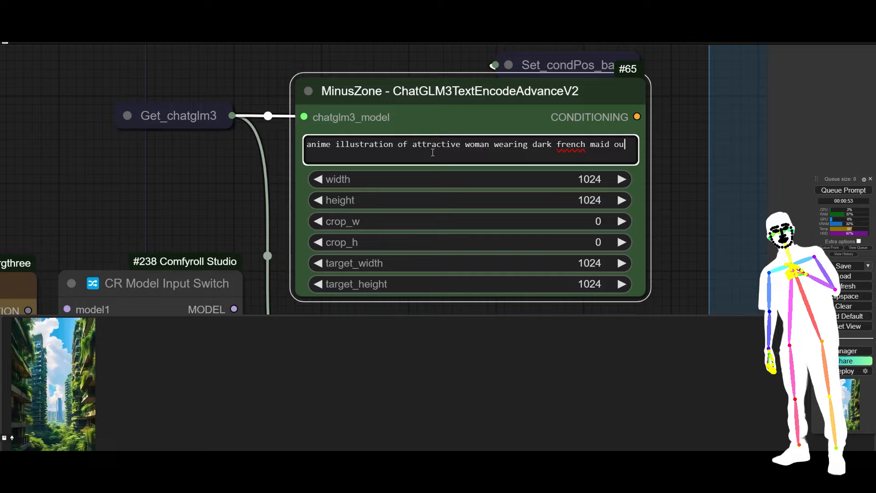
{"action": "type", "text": "tfit with red details"}
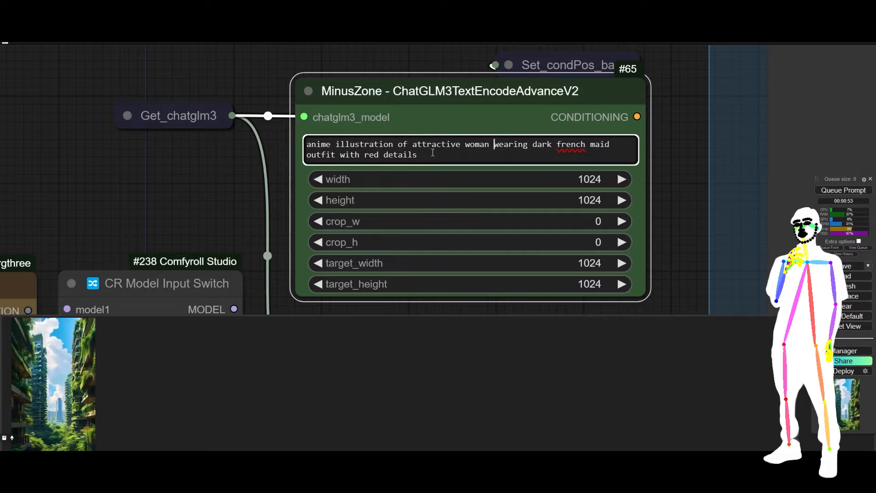
Insert ", brown hair," after "woman" in the positive prompt and append ", sitting on a desk in an expensive looking room"
{"action": "type", "text": ", brown hai"}
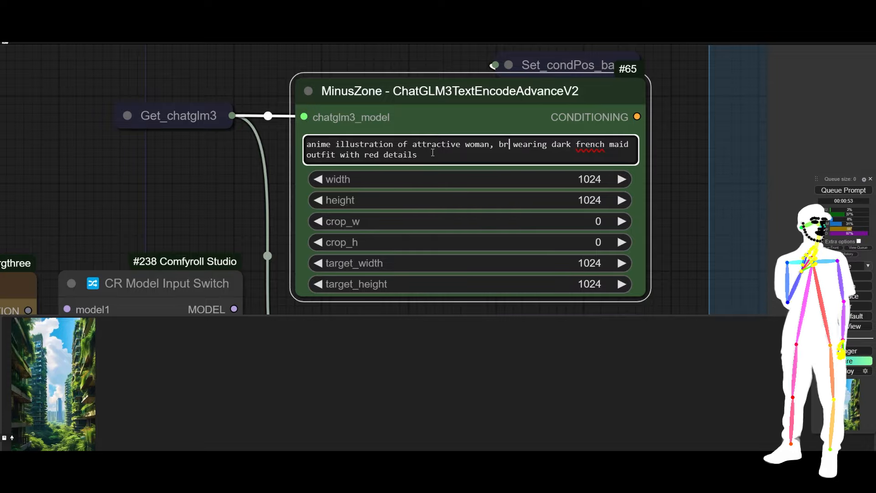
{"action": "type", "text": "r"}
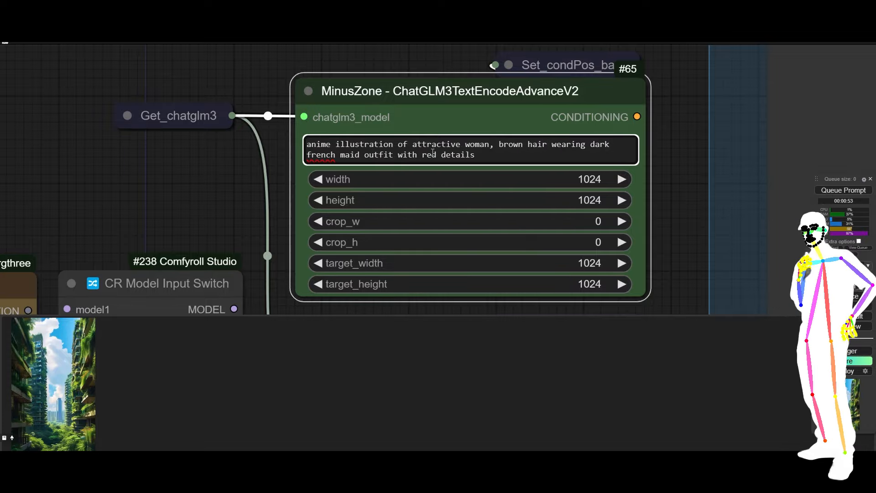
{"action": "type", "text": ","}
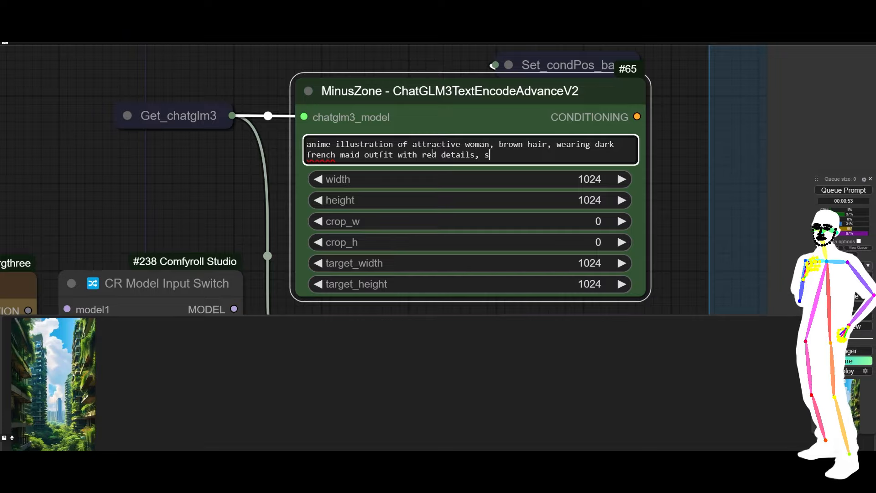
{"action": "type", "text": "itting on a desk in a"}
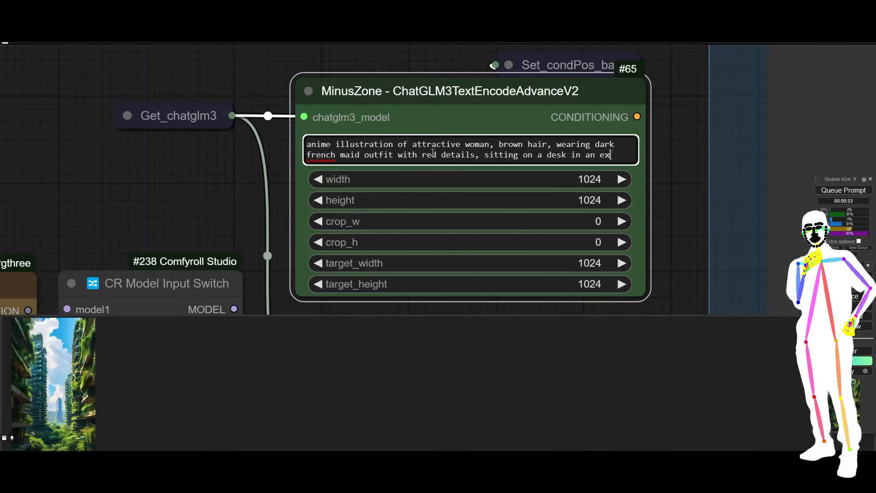
{"action": "type", "text": "n expensive"}
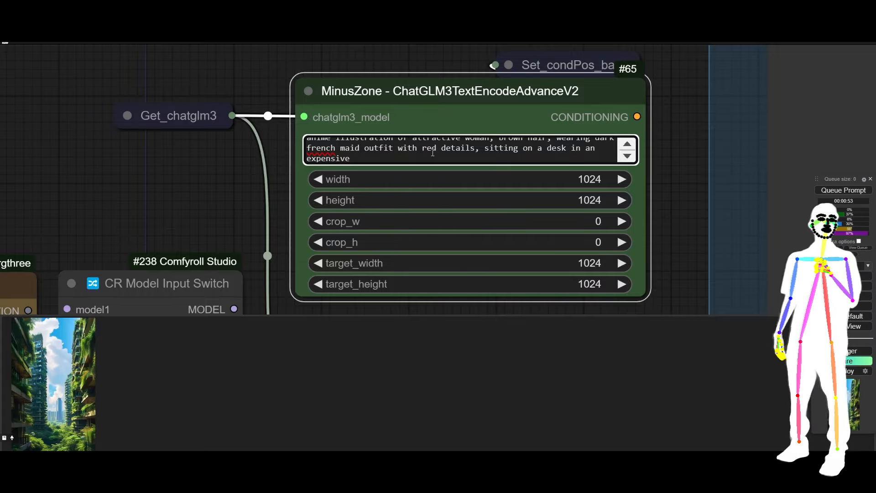
{"action": "type", "text": "looking "}
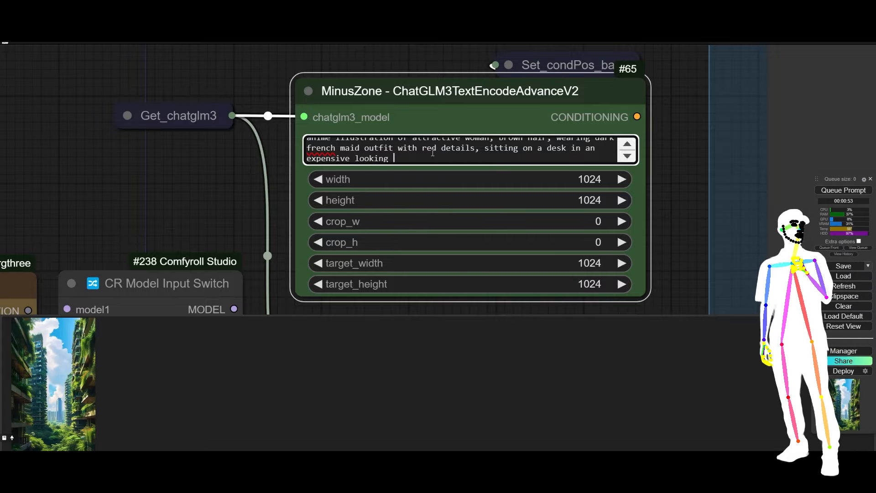
{"action": "type", "text": "room"}
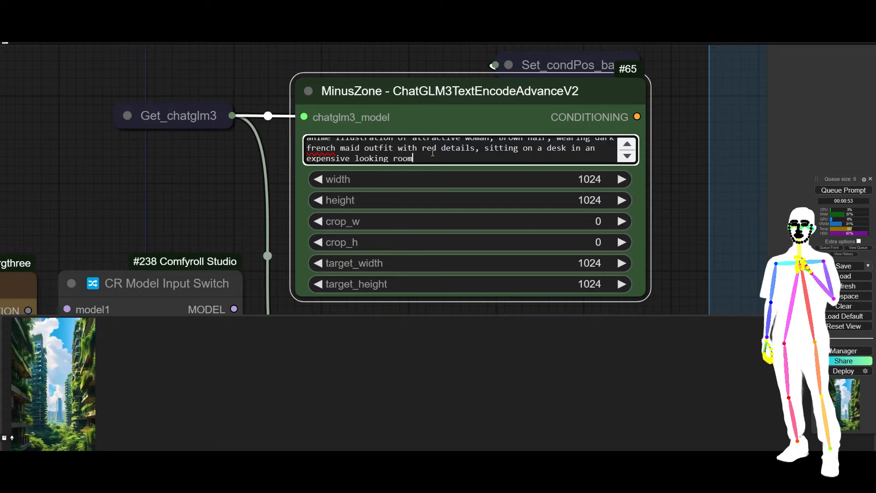
Queue the prompt with the new text and compare the generated image with the source image in the first Image Comparer
{"action": "scroll", "coordinate": [154, 153], "scroll_direction": "down", "scroll_amount": 2}
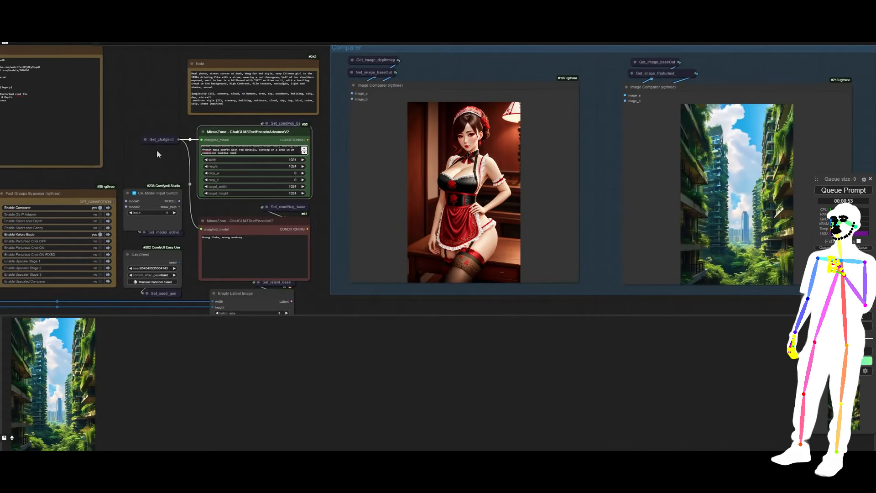
{"action": "left_click", "coordinate": [826, 192]}
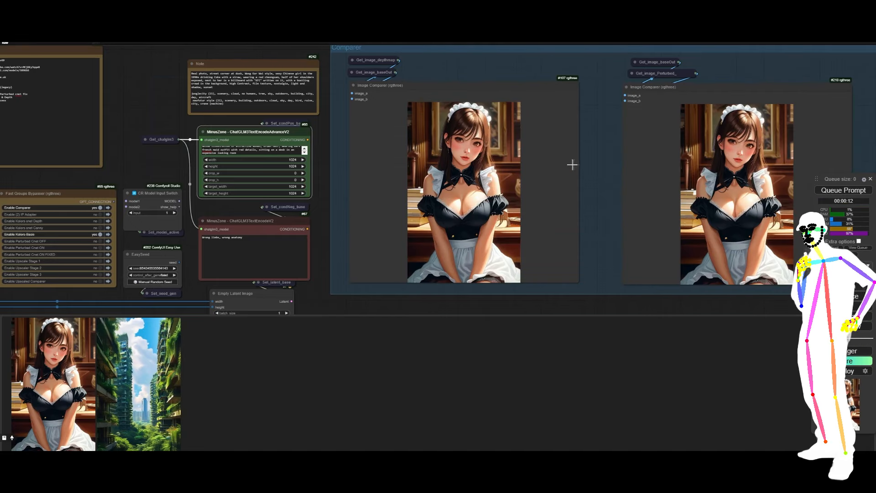
{"action": "scroll", "coordinate": [609, 174], "scroll_direction": "up", "scroll_amount": 3}
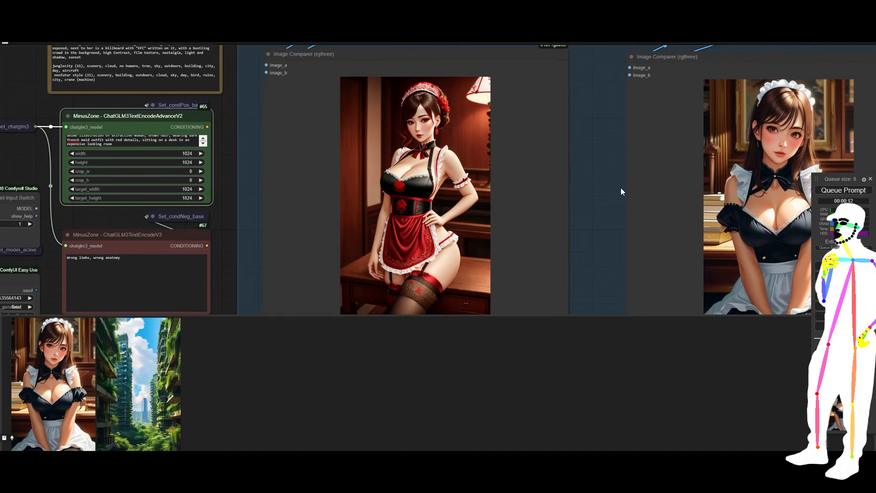
Enable the Kolors cnet Depth and Kolors cnet Canny groups in the Fast Groups Bypasser
{"action": "scroll", "coordinate": [621, 188], "scroll_direction": "down", "scroll_amount": 2}
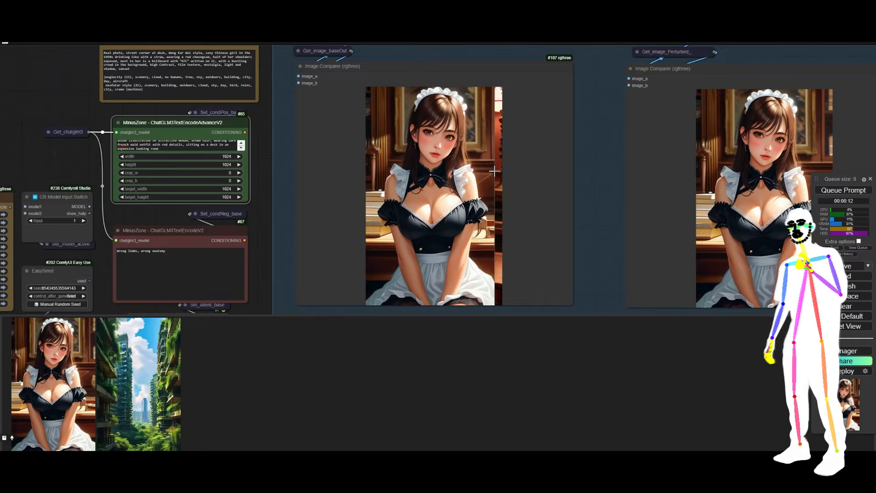
{"action": "scroll", "coordinate": [494, 171], "scroll_direction": "down", "scroll_amount": 5}
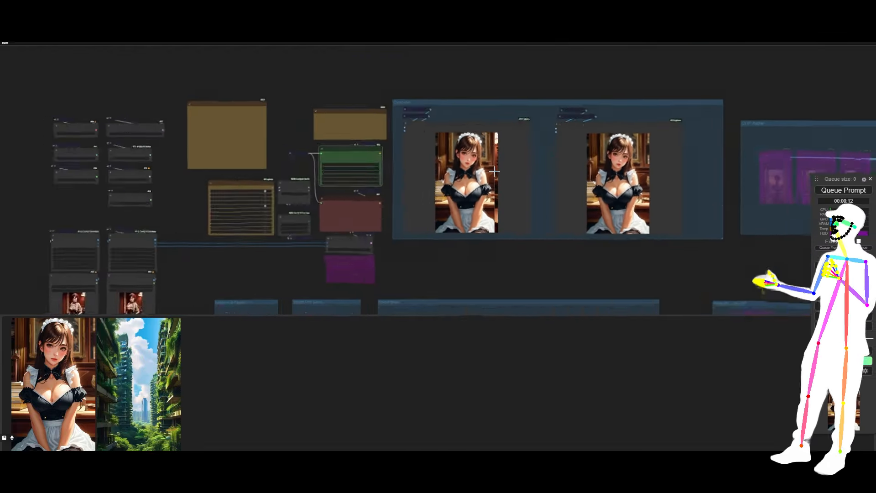
{"action": "left_click_drag", "start_coordinate": [454, 196], "coordinate": [651, 197]}
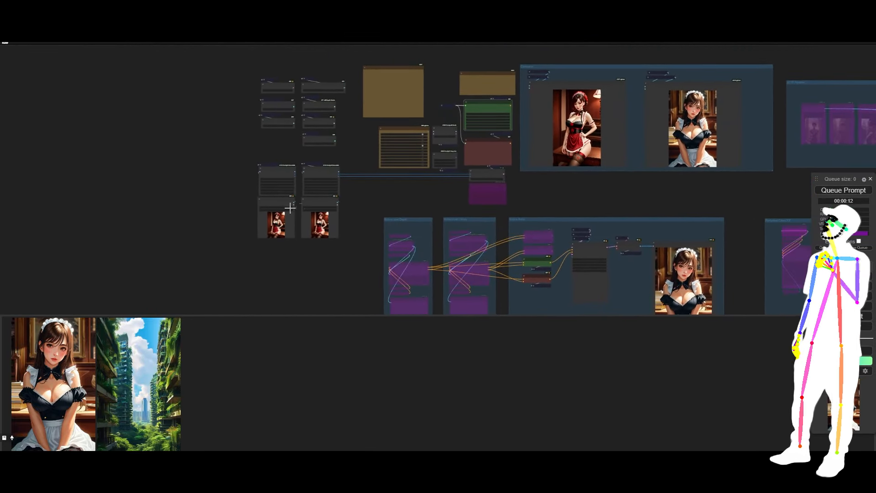
{"action": "scroll", "coordinate": [368, 134], "scroll_direction": "up", "scroll_amount": 15}
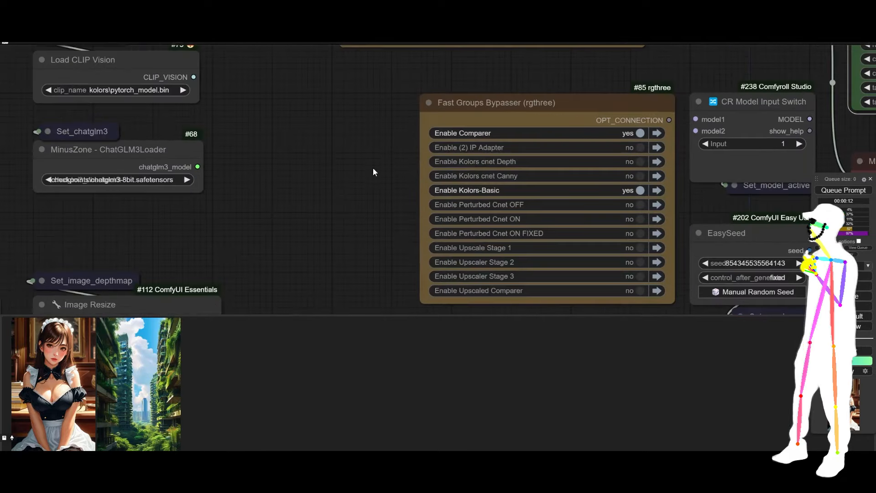
{"action": "left_click_drag", "start_coordinate": [373, 168], "coordinate": [289, 152]}
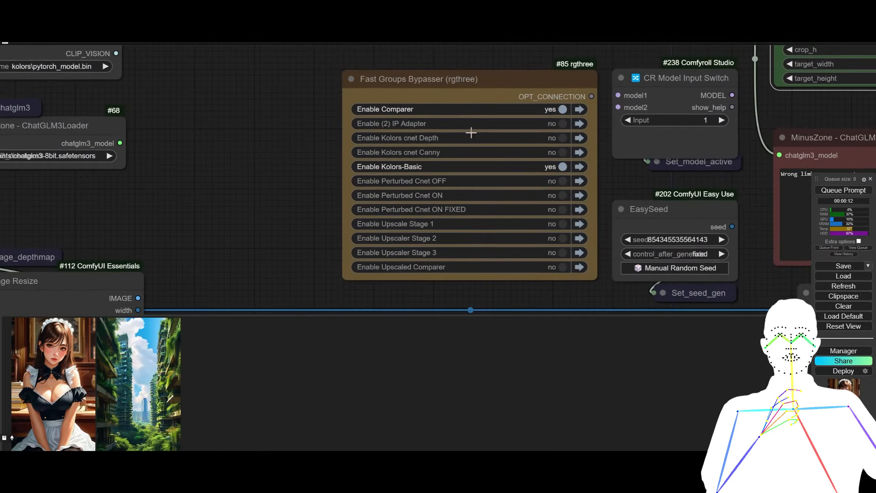
{"action": "left_click", "coordinate": [561, 137]}
{"action": "left_click", "coordinate": [561, 153]}
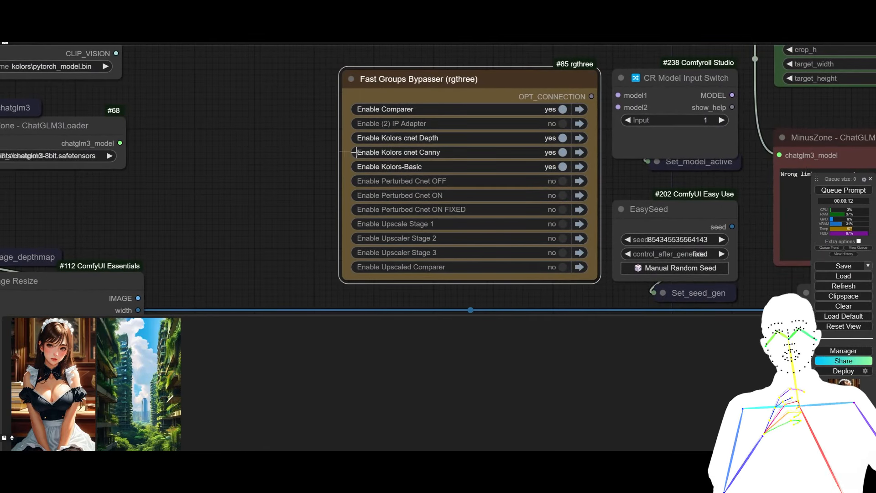
Queue the prompt with the depth and Canny ControlNet groups enabled
{"action": "scroll", "coordinate": [244, 114], "scroll_direction": "down", "scroll_amount": 5}
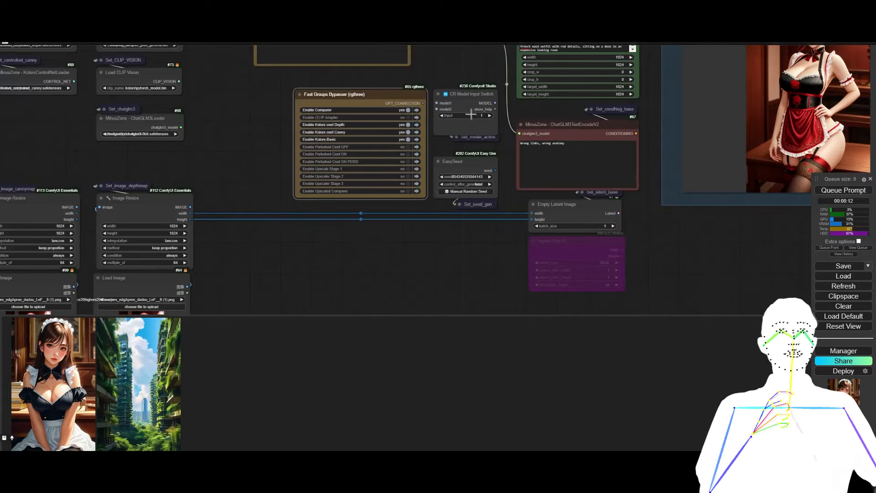
{"action": "scroll", "coordinate": [243, 133], "scroll_direction": "down", "scroll_amount": 10}
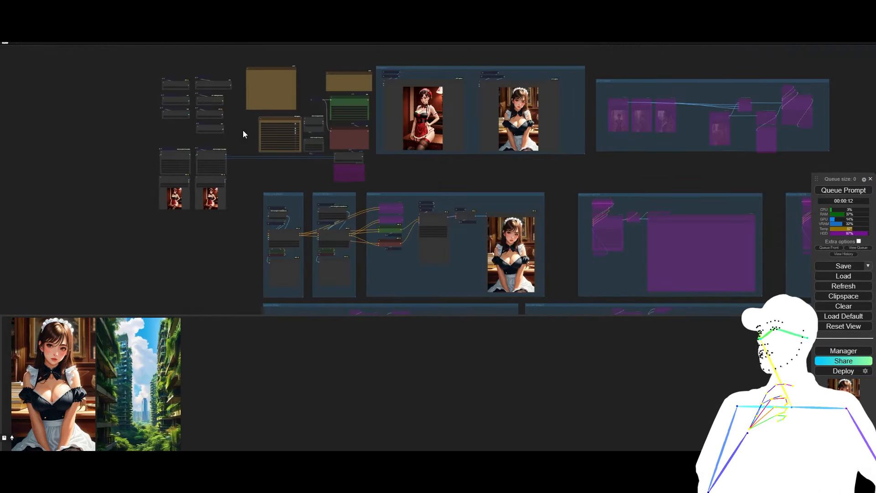
{"action": "left_click_drag", "start_coordinate": [712, 171], "coordinate": [223, 170]}
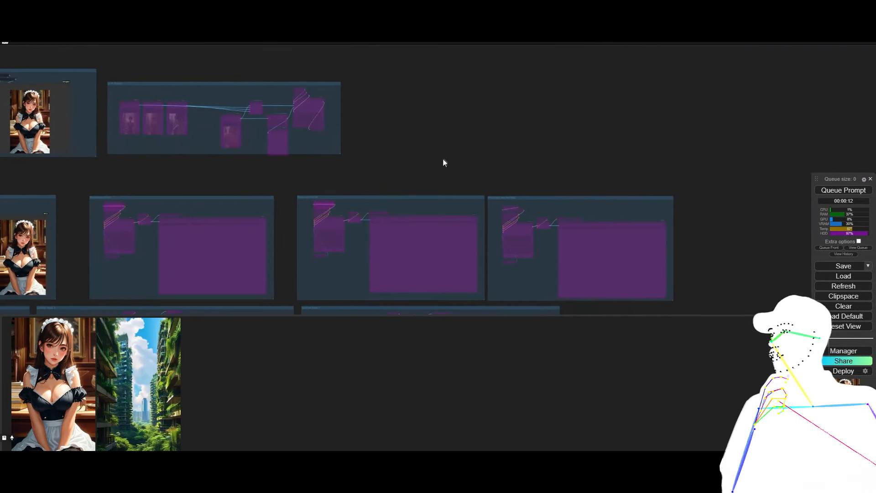
{"action": "left_click_drag", "start_coordinate": [443, 159], "coordinate": [875, 66]}
{"action": "left_click", "coordinate": [841, 191]}
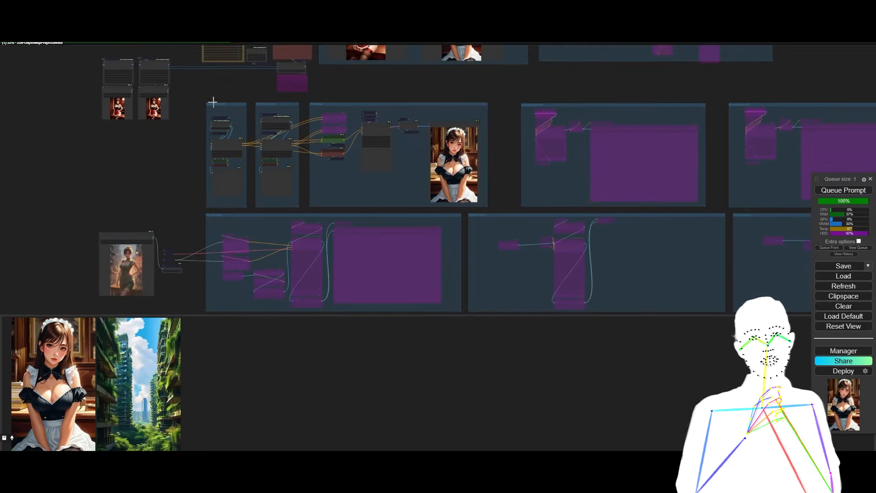
View the depth map and the Canny edge preview from the image feed at full size
{"action": "left_click_drag", "start_coordinate": [184, 98], "coordinate": [243, 211]}
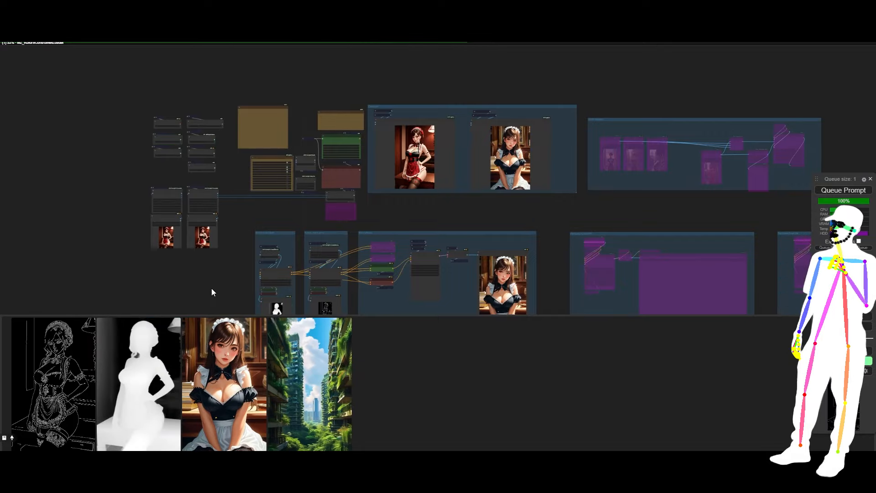
{"action": "left_click", "coordinate": [147, 396]}
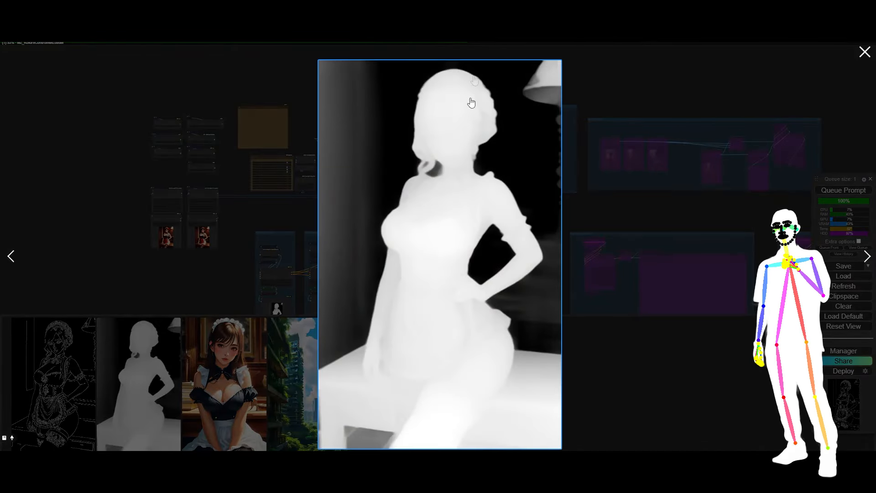
{"action": "left_click", "coordinate": [11, 257]}
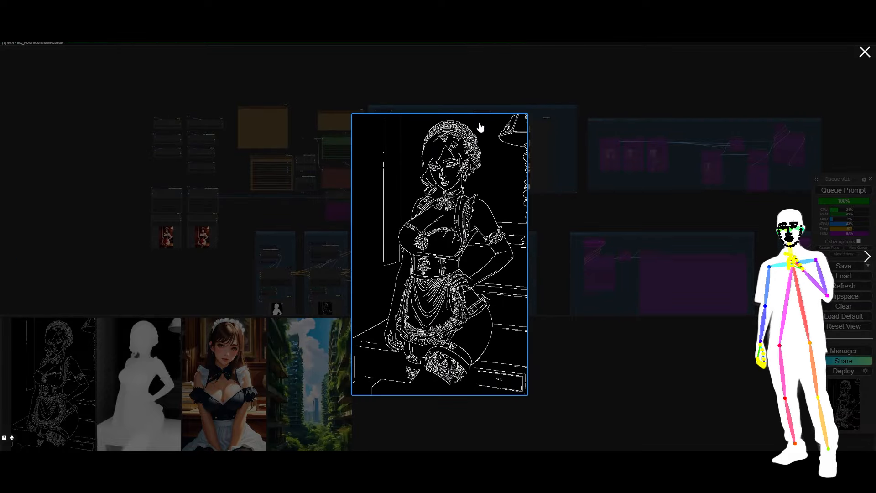
{"action": "left_click", "coordinate": [502, 66]}
Examine the strength, start_percent and end_percent settings of the two Apply ControlNet (Advanced) nodes
{"action": "scroll", "coordinate": [280, 305], "scroll_direction": "up", "scroll_amount": 6}
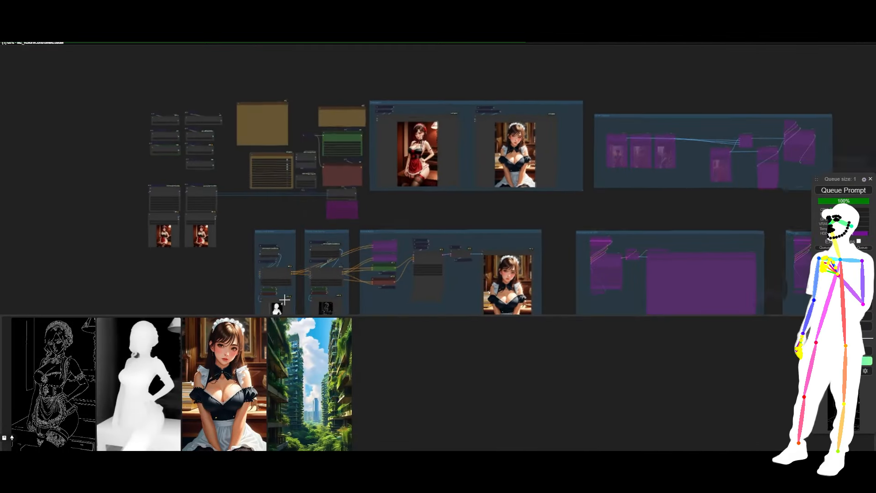
{"action": "scroll", "coordinate": [309, 292], "scroll_direction": "up", "scroll_amount": 2}
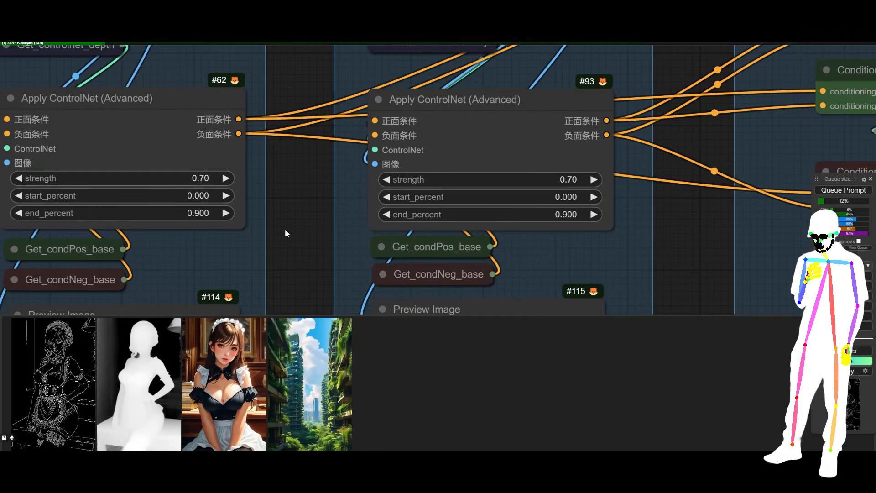
{"action": "scroll", "coordinate": [312, 228], "scroll_direction": "down", "scroll_amount": 1}
{"action": "left_click_drag", "start_coordinate": [313, 228], "coordinate": [358, 220]}
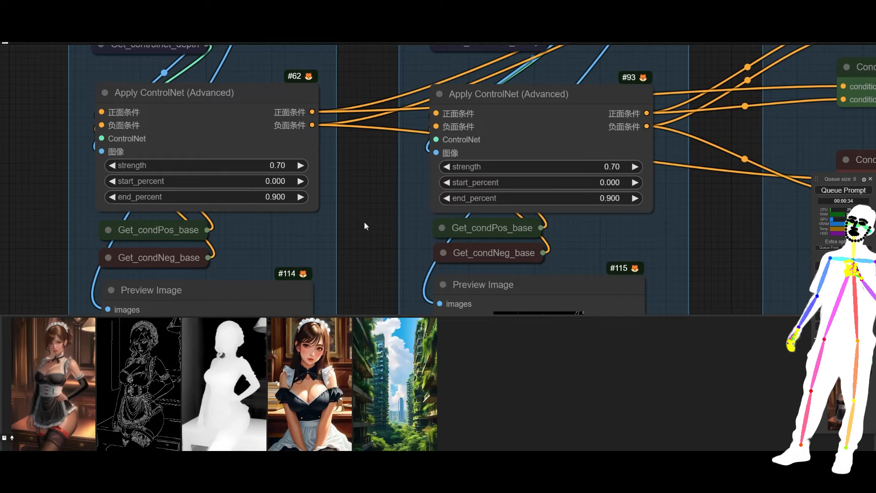
View the ControlNet-guided result at full size and compare it closely with the source image in the first Image Comparer
{"action": "left_click", "coordinate": [44, 390]}
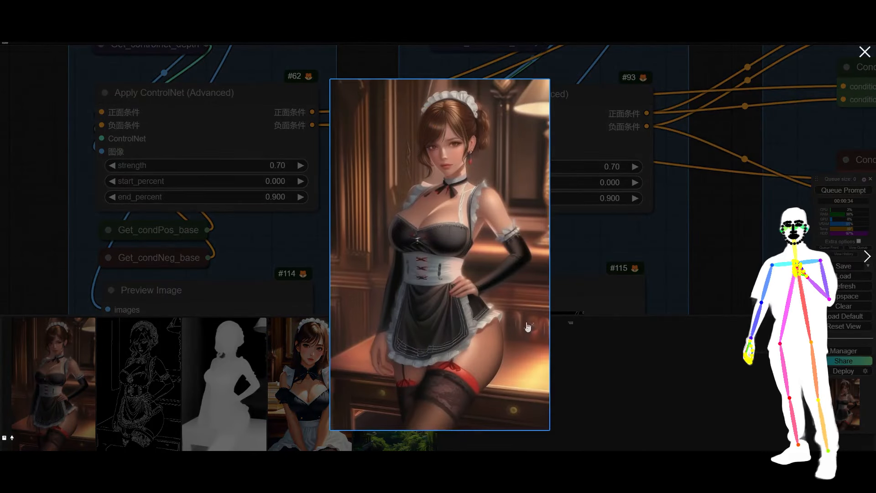
{"action": "left_click", "coordinate": [596, 329]}
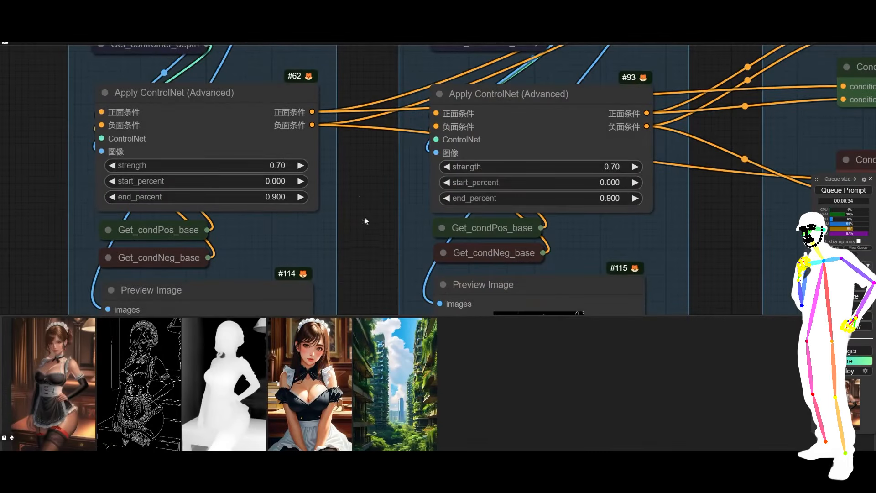
{"action": "left_click_drag", "start_coordinate": [357, 78], "coordinate": [368, 237]}
{"action": "left_click_drag", "start_coordinate": [393, 110], "coordinate": [367, 404]}
{"action": "left_click_drag", "start_coordinate": [483, 173], "coordinate": [408, 306]}
{"action": "left_click_drag", "start_coordinate": [393, 114], "coordinate": [350, 306]}
{"action": "scroll", "coordinate": [308, 200], "scroll_direction": "down", "scroll_amount": 7}
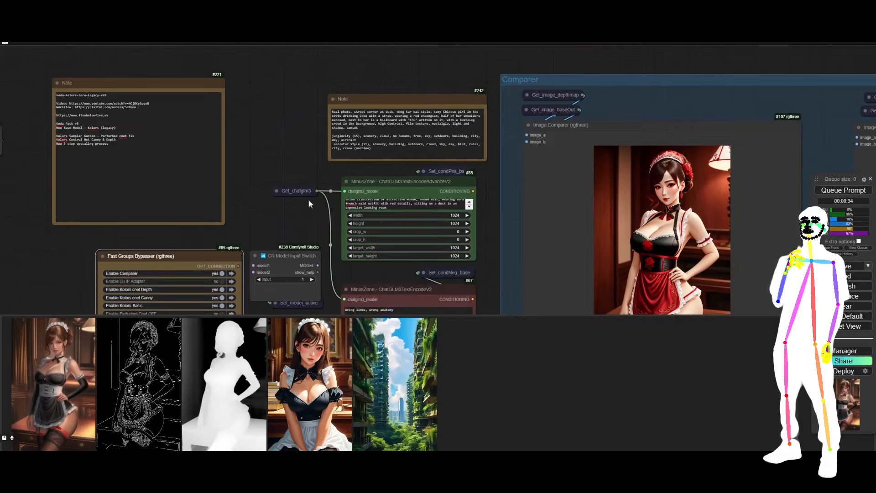
{"action": "left_click_drag", "start_coordinate": [511, 236], "coordinate": [196, 161]}
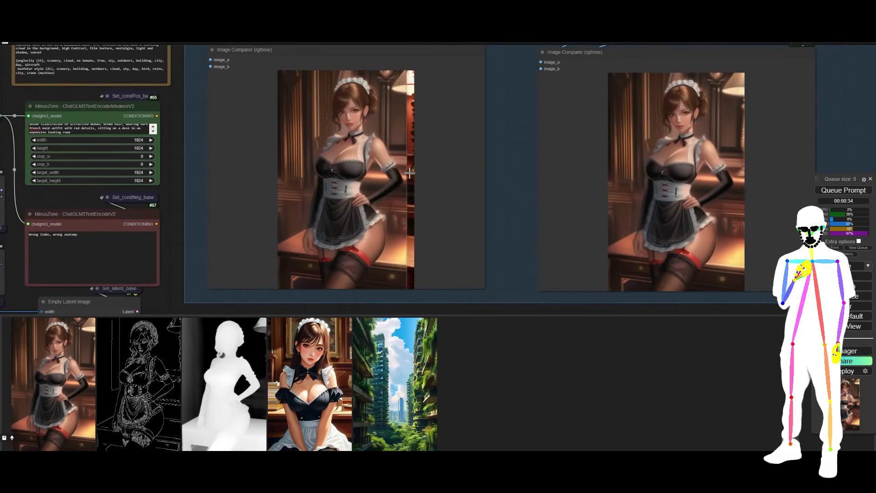
{"action": "scroll", "coordinate": [358, 178], "scroll_direction": "up", "scroll_amount": 6}
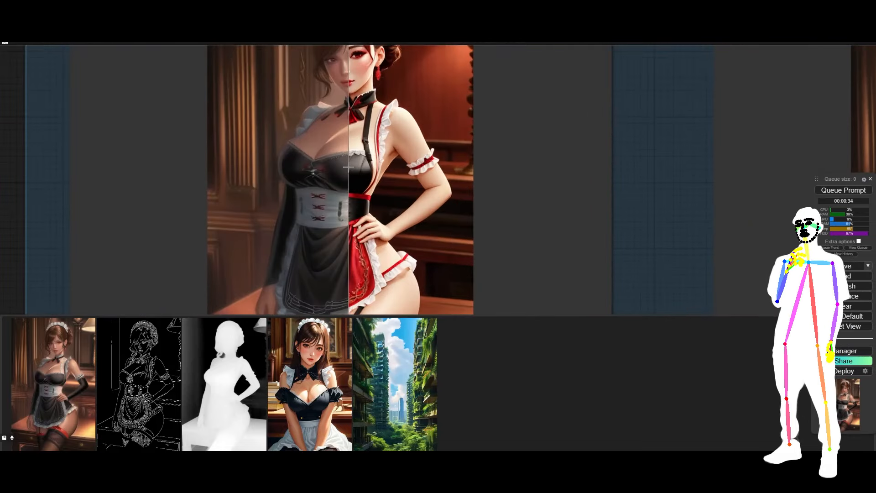
{"action": "scroll", "coordinate": [378, 185], "scroll_direction": "down", "scroll_amount": 5}
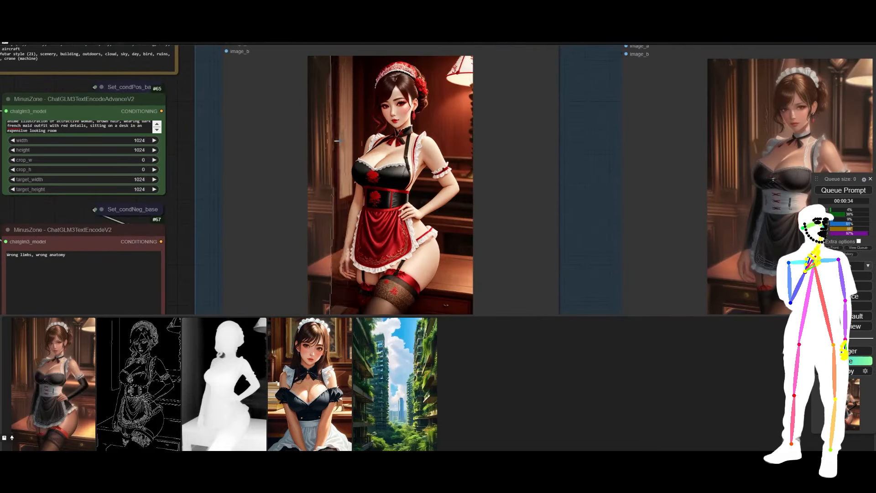
{"action": "scroll", "coordinate": [429, 150], "scroll_direction": "up", "scroll_amount": 5}
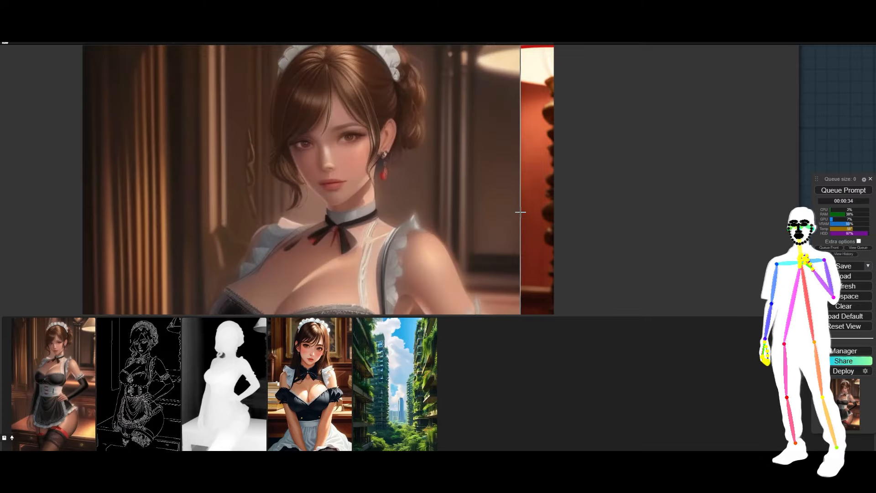
{"action": "scroll", "coordinate": [520, 212], "scroll_direction": "down", "scroll_amount": 5}
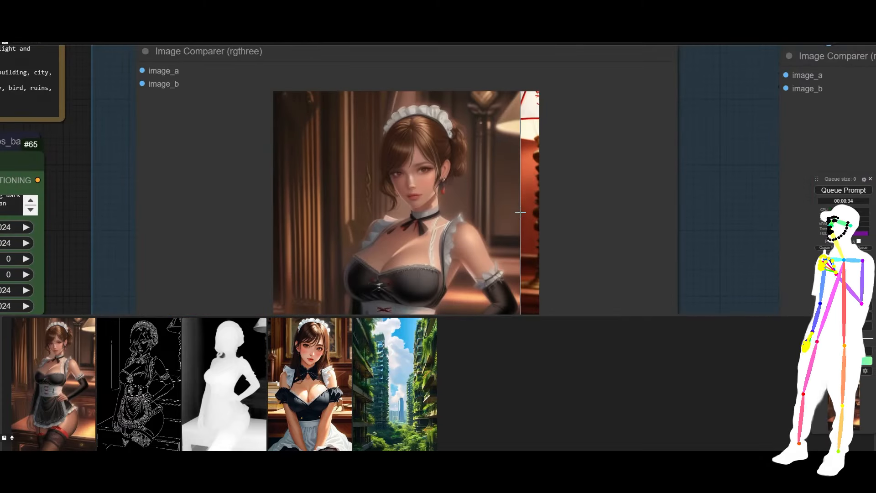
{"action": "left_click_drag", "start_coordinate": [734, 237], "coordinate": [700, 144]}
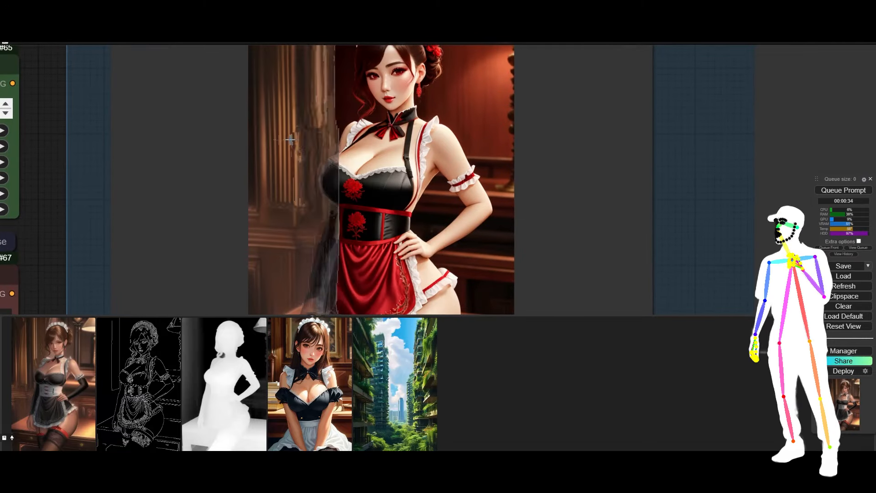
{"action": "scroll", "coordinate": [670, 152], "scroll_direction": "down", "scroll_amount": 6}
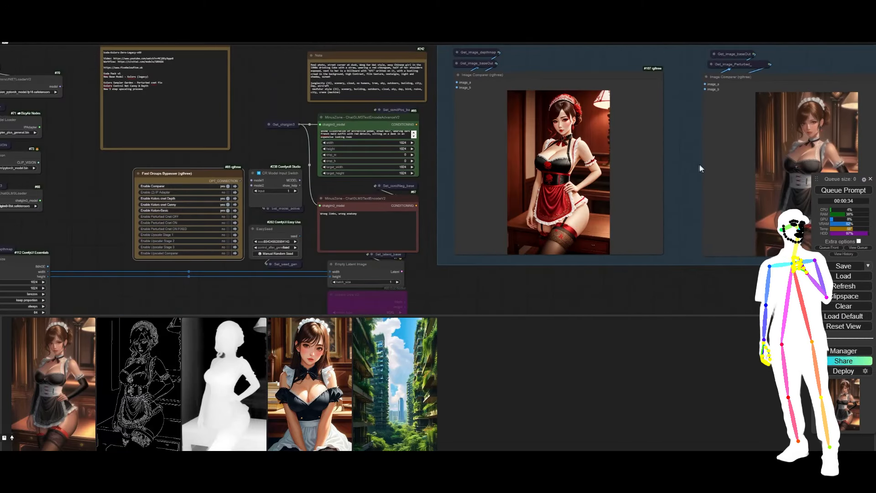
Enable the (2) IP Adapter group in the Fast Groups Bypasser and set the CR Model Input Switch to input 2
{"action": "left_click_drag", "start_coordinate": [688, 159], "coordinate": [688, 160]}
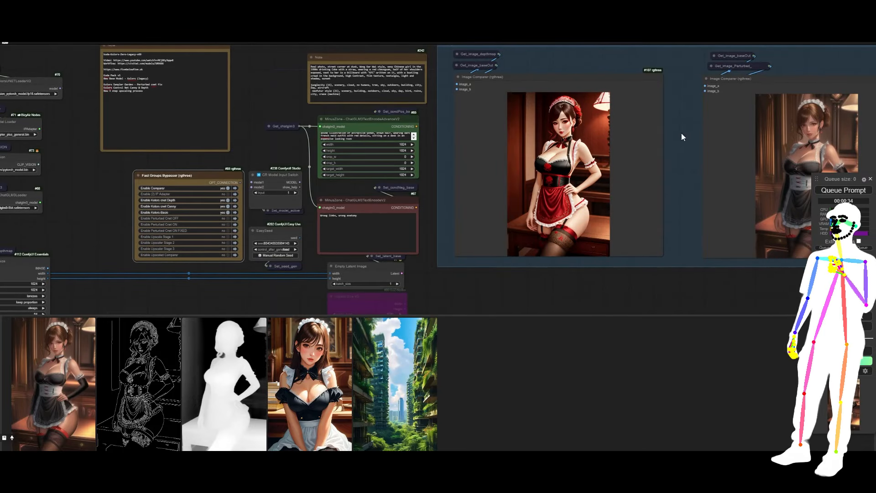
{"action": "left_click_drag", "start_coordinate": [681, 135], "coordinate": [1, 121]}
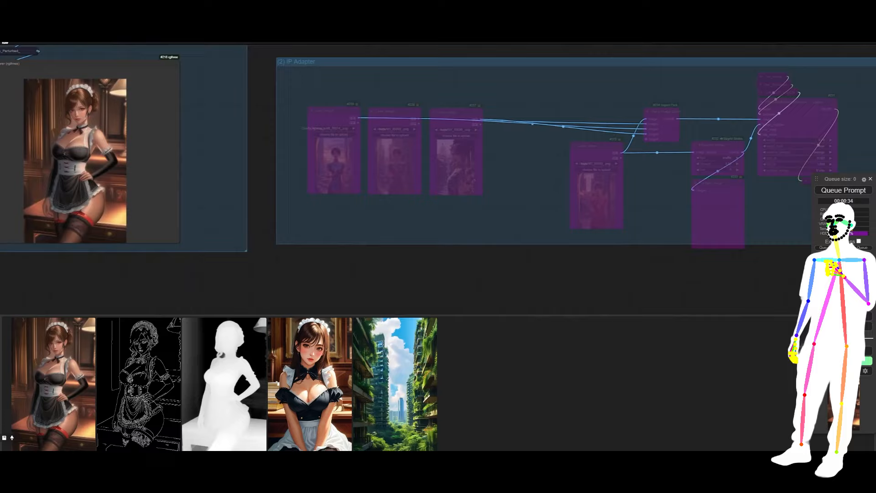
{"action": "scroll", "coordinate": [413, 138], "scroll_direction": "up", "scroll_amount": 7}
{"action": "scroll", "coordinate": [666, 128], "scroll_direction": "down", "scroll_amount": 10}
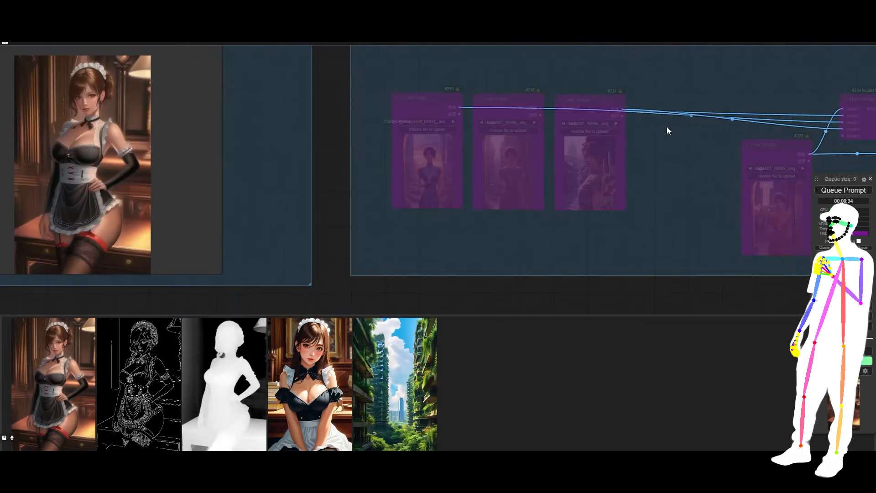
{"action": "left_click_drag", "start_coordinate": [195, 214], "coordinate": [280, 212]}
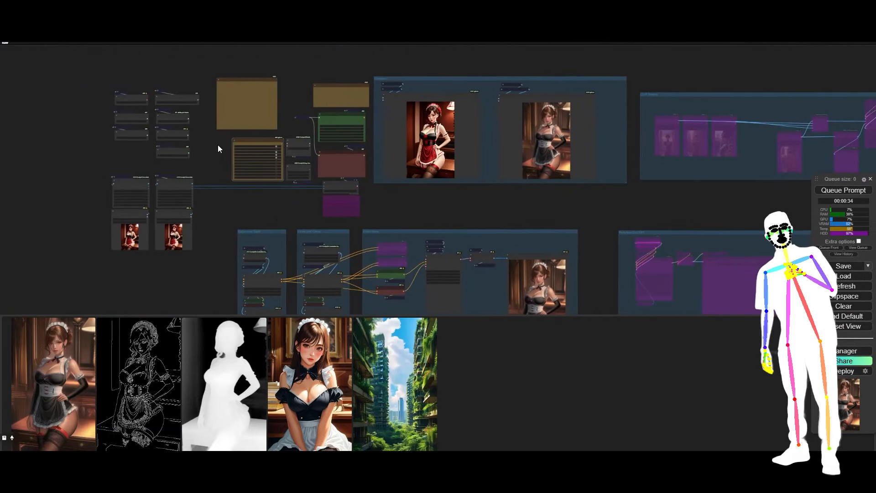
{"action": "scroll", "coordinate": [236, 151], "scroll_direction": "up", "scroll_amount": 17}
{"action": "left_click", "coordinate": [452, 125]}
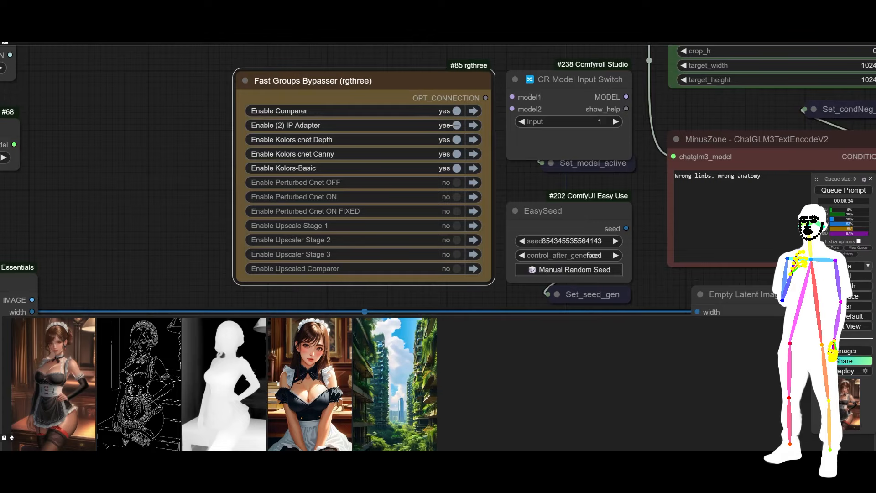
{"action": "left_click", "coordinate": [616, 121]}
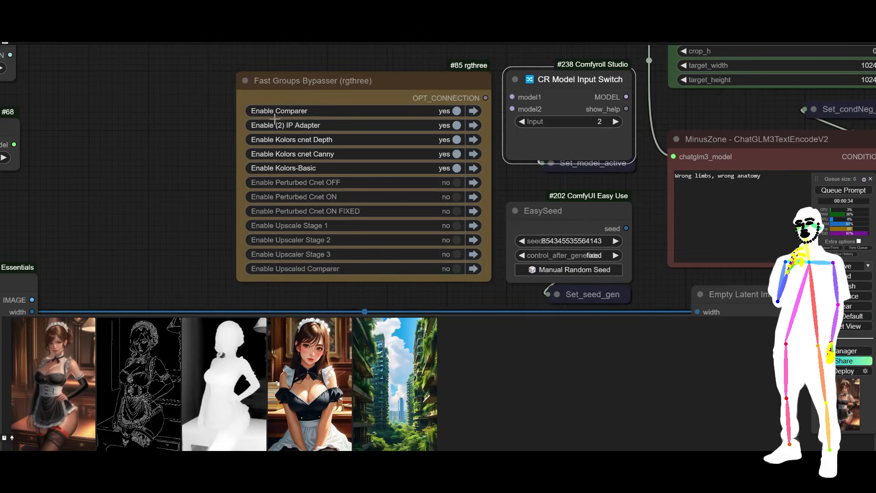
Examine the reference images loaded in the (2) IP Adapter group
{"action": "scroll", "coordinate": [199, 152], "scroll_direction": "down", "scroll_amount": 15}
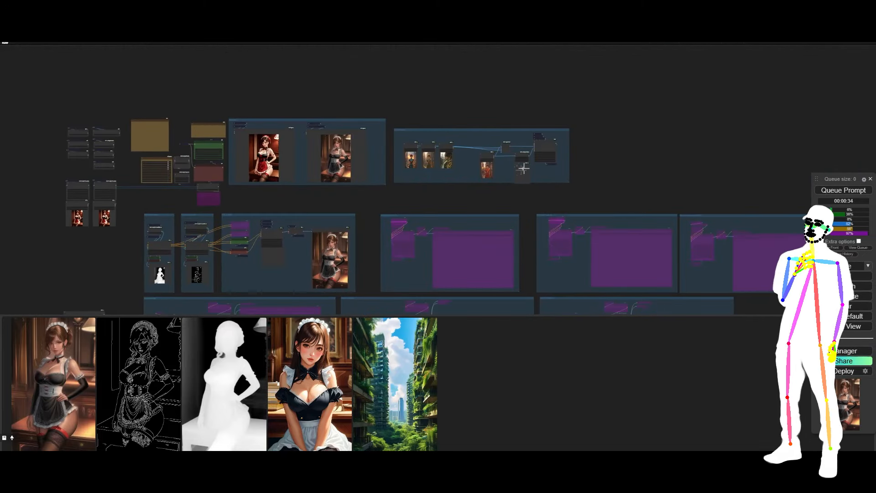
{"action": "scroll", "coordinate": [529, 164], "scroll_direction": "up", "scroll_amount": 14}
{"action": "left_click_drag", "start_coordinate": [436, 165], "coordinate": [481, 193]}
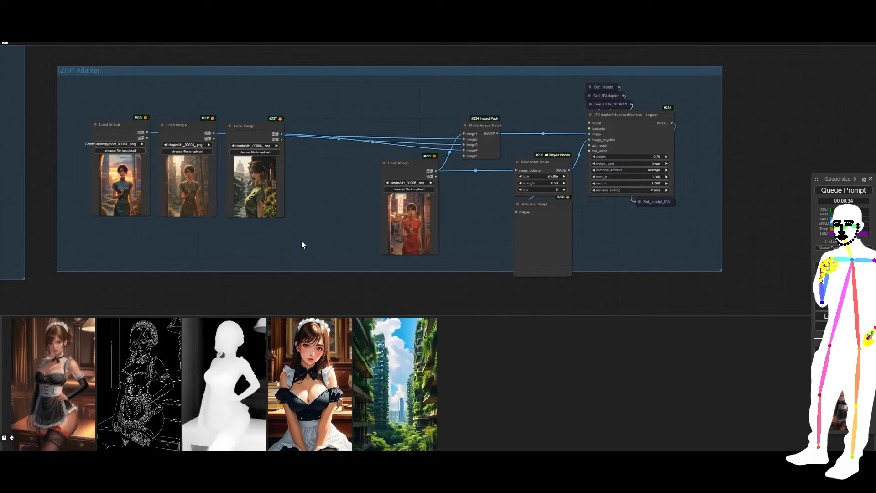
{"action": "scroll", "coordinate": [83, 191], "scroll_direction": "up", "scroll_amount": 7}
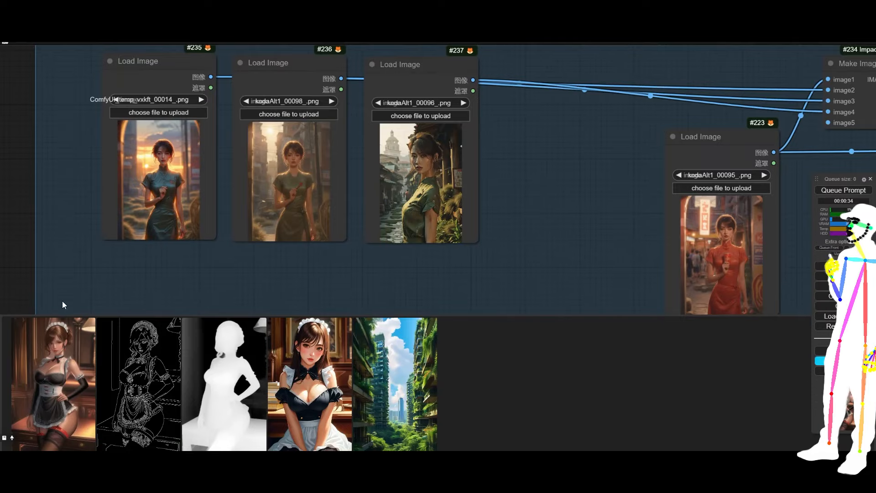
Replace the references in Load Image nodes #236 and #237 with the two generated maid images and queue the workflow
{"action": "left_click_drag", "start_coordinate": [62, 322], "coordinate": [290, 184]}
{"action": "left_click_drag", "start_coordinate": [314, 391], "coordinate": [415, 183]}
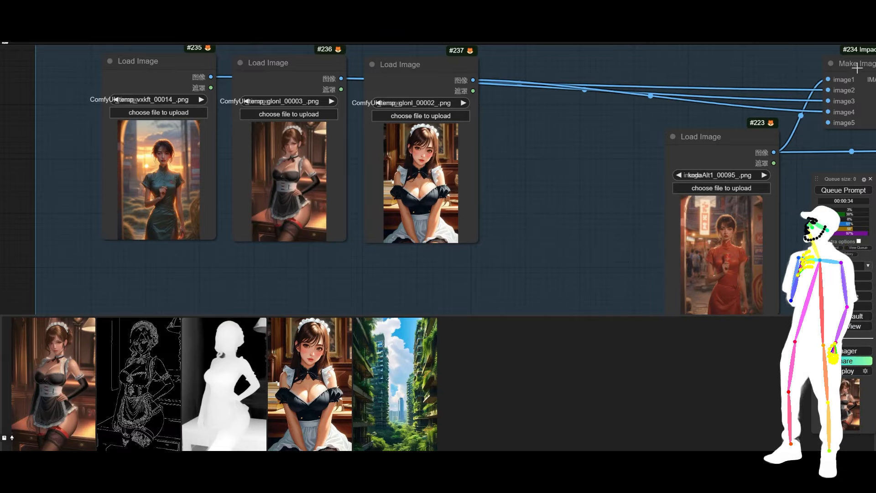
{"action": "left_click", "coordinate": [838, 190]}
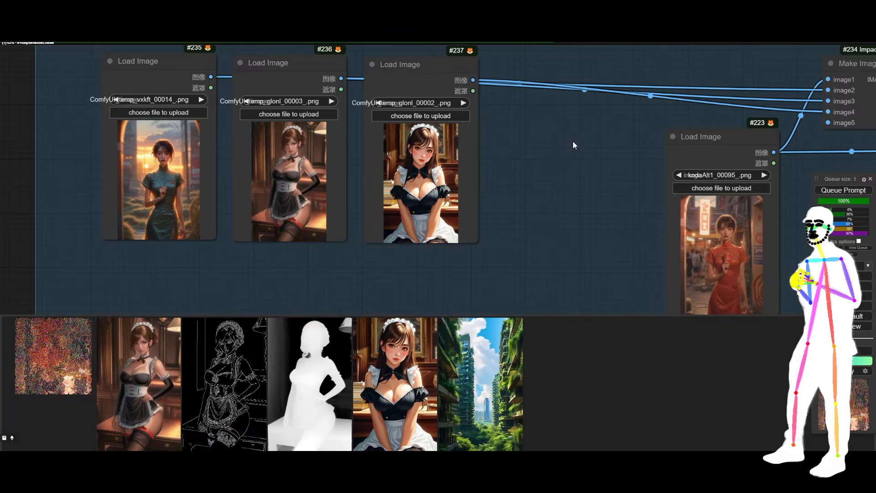
Examine the image batch, IPAdapter Noise and IPAdapterAdvanced(kolors) settings in the (2) IP Adapter group
{"action": "scroll", "coordinate": [573, 141], "scroll_direction": "down", "scroll_amount": 6}
{"action": "left_click_drag", "start_coordinate": [614, 227], "coordinate": [415, 236]}
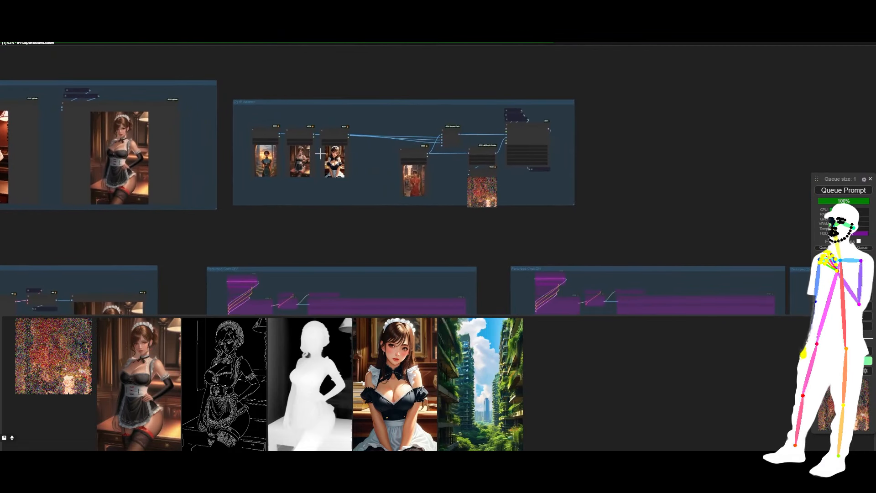
{"action": "scroll", "coordinate": [344, 158], "scroll_direction": "up", "scroll_amount": 10}
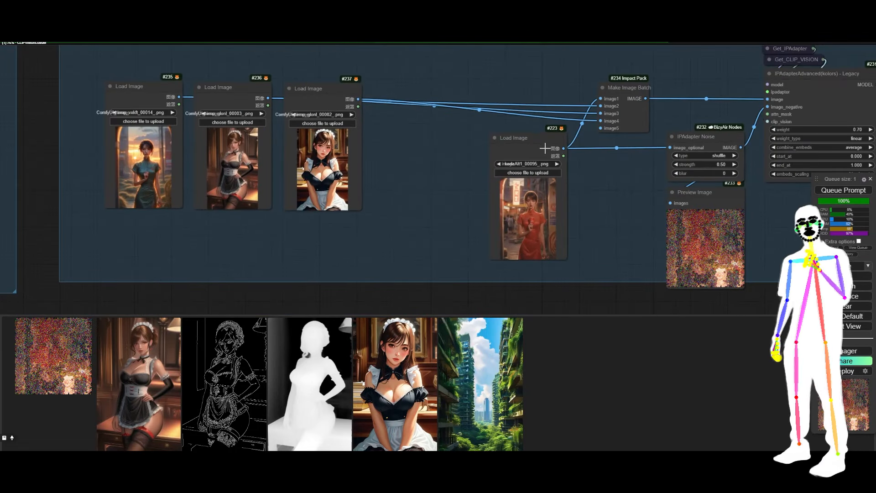
{"action": "left_click_drag", "start_coordinate": [605, 204], "coordinate": [427, 199]}
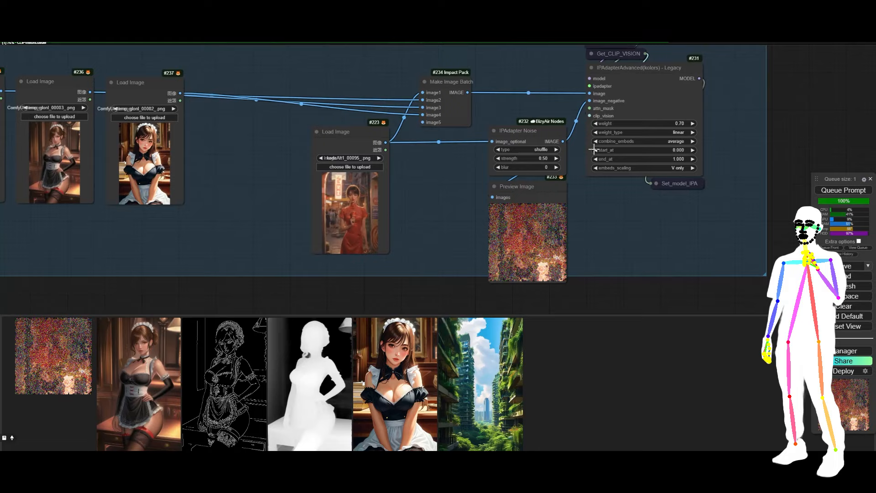
{"action": "scroll", "coordinate": [593, 150], "scroll_direction": "up", "scroll_amount": 7}
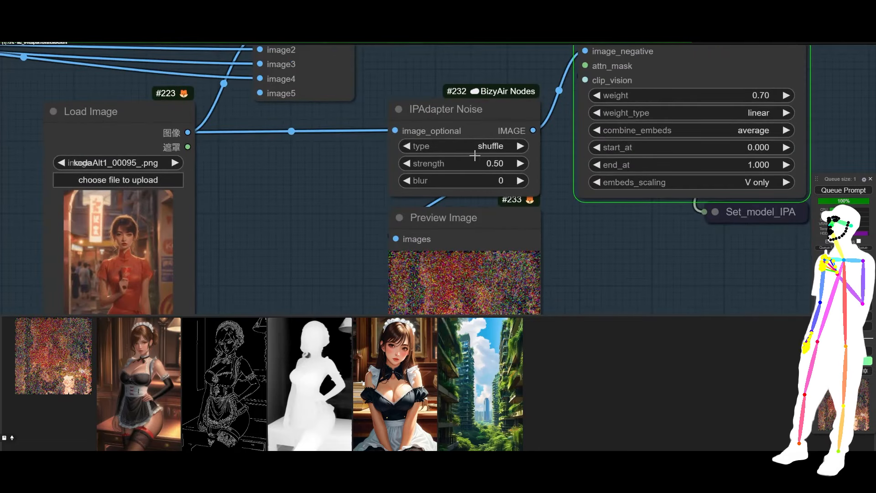
{"action": "scroll", "coordinate": [308, 213], "scroll_direction": "down", "scroll_amount": 5}
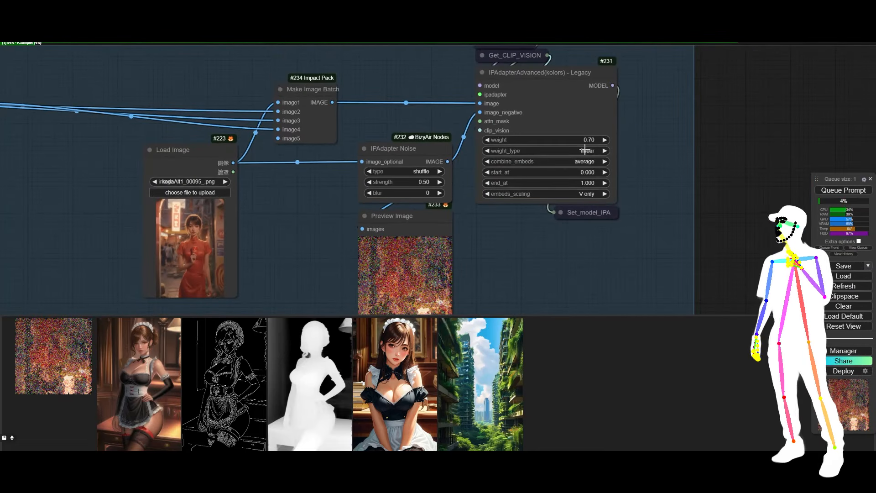
{"action": "scroll", "coordinate": [674, 149], "scroll_direction": "up", "scroll_amount": 5}
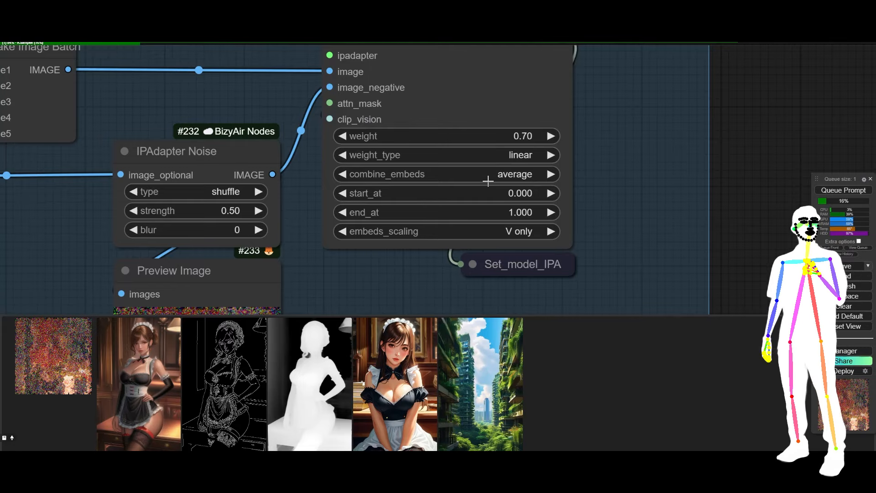
{"action": "scroll", "coordinate": [632, 135], "scroll_direction": "down", "scroll_amount": 5}
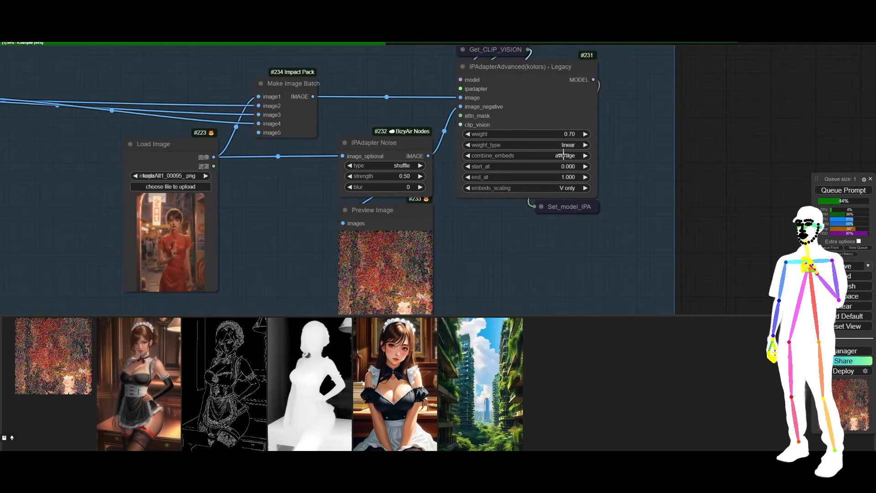
{"action": "scroll", "coordinate": [610, 138], "scroll_direction": "down", "scroll_amount": 15}
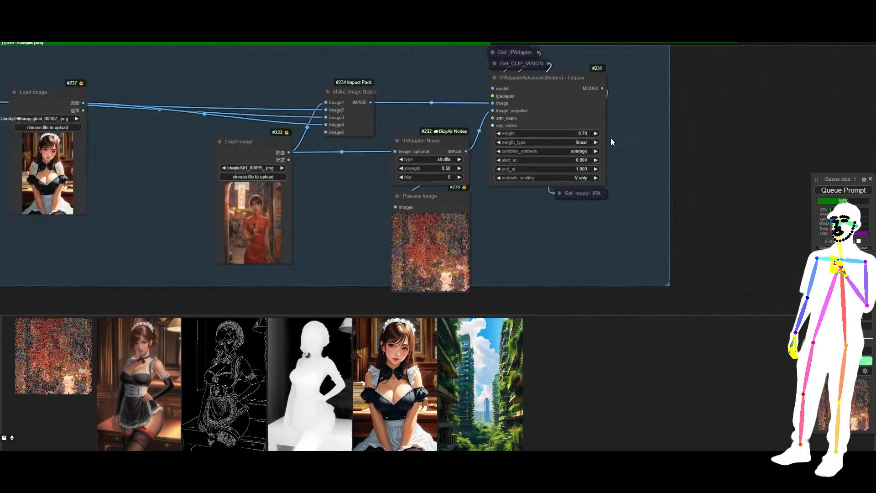
Compare the IP Adapter result closely with the source image in the first Image Comparer
{"action": "scroll", "coordinate": [610, 138], "scroll_direction": "down", "scroll_amount": 3}
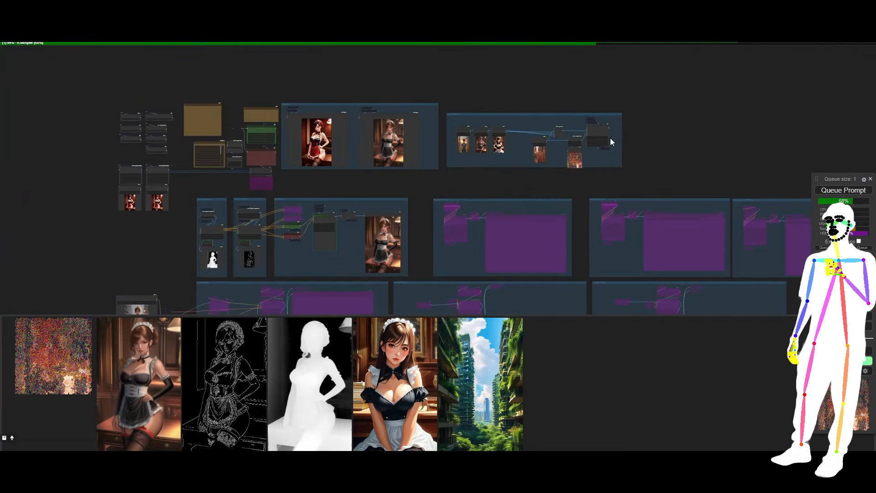
{"action": "scroll", "coordinate": [286, 117], "scroll_direction": "up", "scroll_amount": 7}
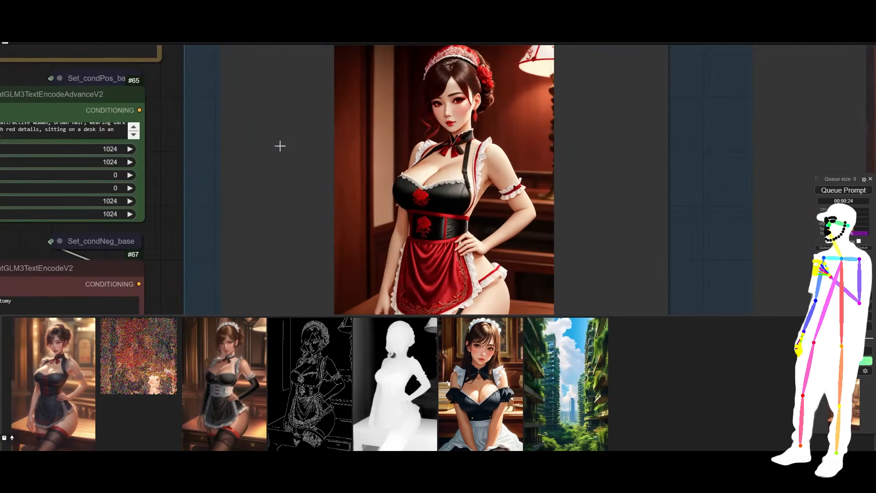
{"action": "left_click_drag", "start_coordinate": [696, 192], "coordinate": [617, 191]}
{"action": "scroll", "coordinate": [486, 187], "scroll_direction": "down", "scroll_amount": 4}
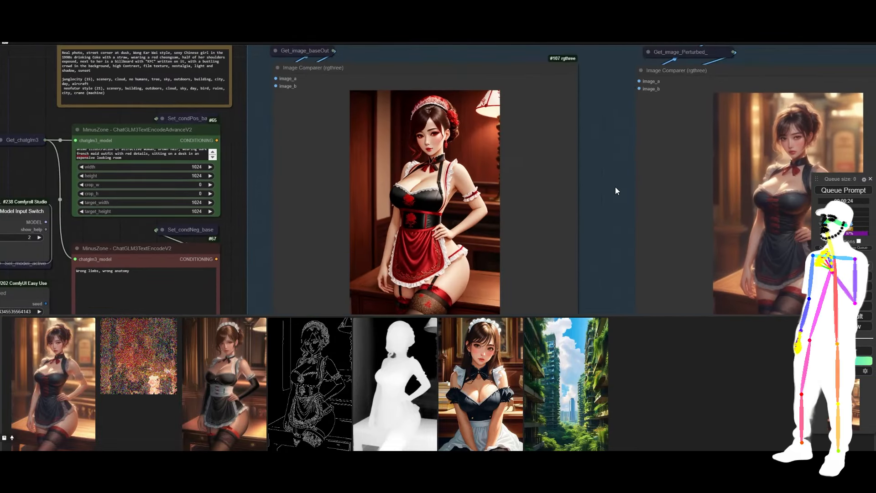
{"action": "scroll", "coordinate": [456, 173], "scroll_direction": "up", "scroll_amount": 10}
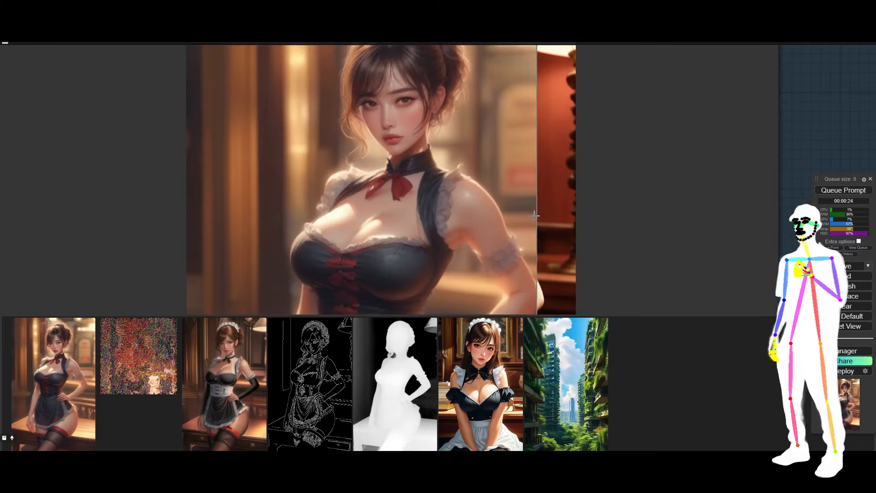
{"action": "scroll", "coordinate": [525, 215], "scroll_direction": "up", "scroll_amount": 6}
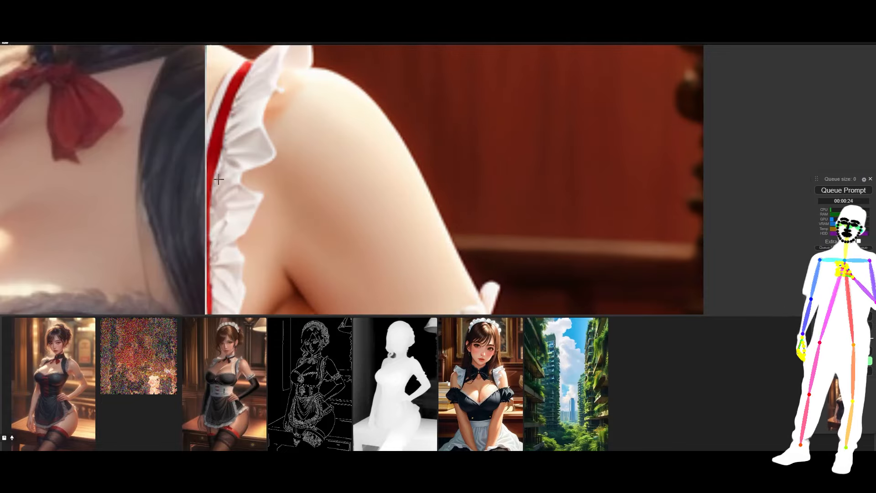
{"action": "scroll", "coordinate": [338, 173], "scroll_direction": "down", "scroll_amount": 5}
{"action": "scroll", "coordinate": [337, 166], "scroll_direction": "down", "scroll_amount": 4}
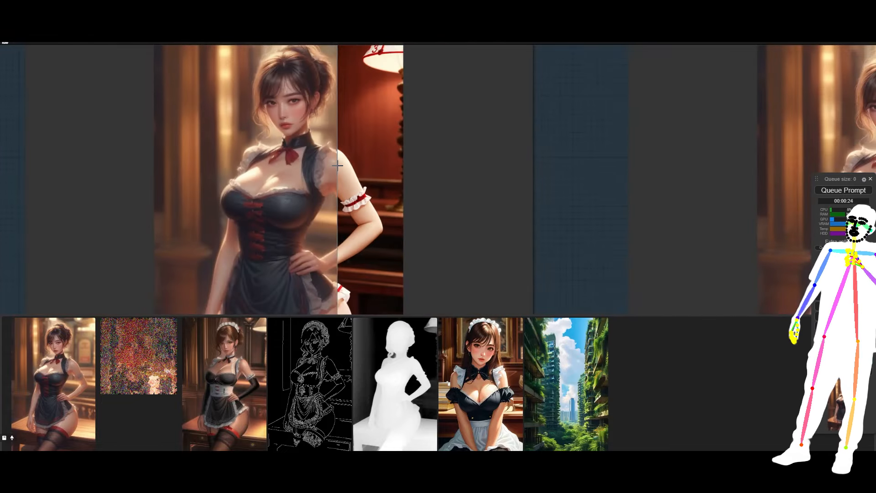
{"action": "scroll", "coordinate": [101, 138], "scroll_direction": "down", "scroll_amount": 3}
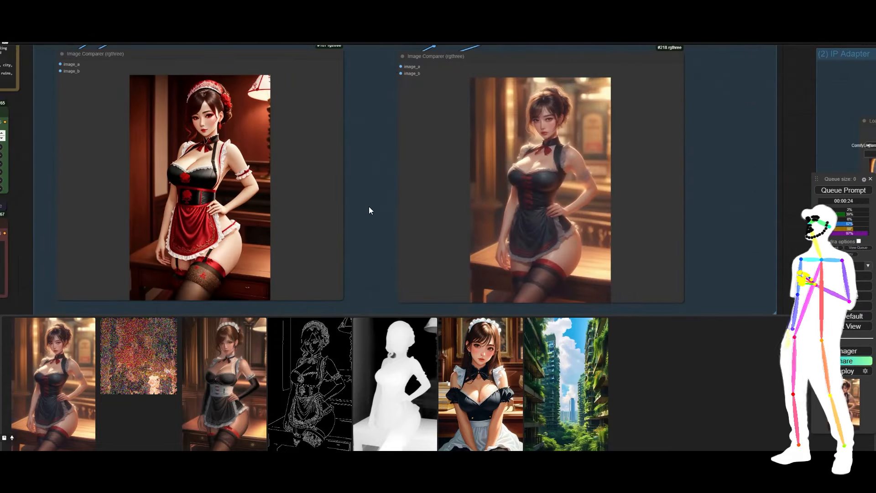
Enable the Perturbed Cnet OFF, Perturbed Cnet ON and Perturbed Cnet ON FIXED groups in the Fast Groups Bypasser
{"action": "scroll", "coordinate": [390, 159], "scroll_direction": "down", "scroll_amount": 8}
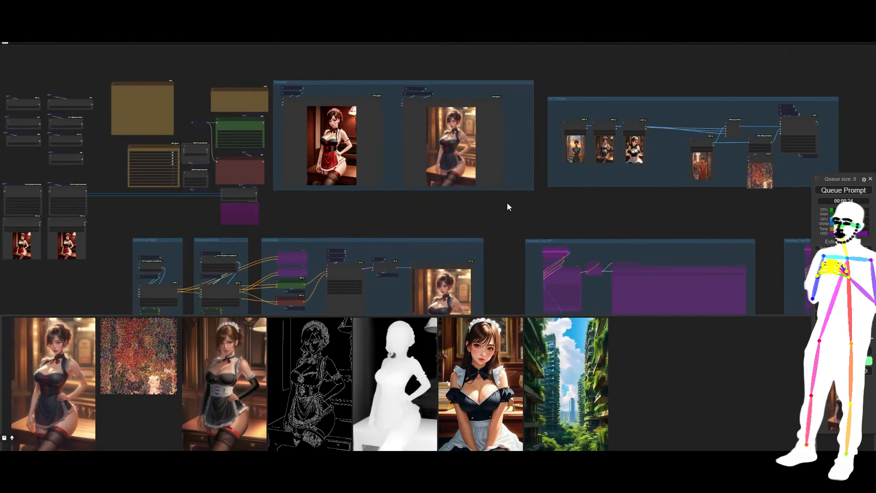
{"action": "left_click_drag", "start_coordinate": [622, 201], "coordinate": [680, 116]}
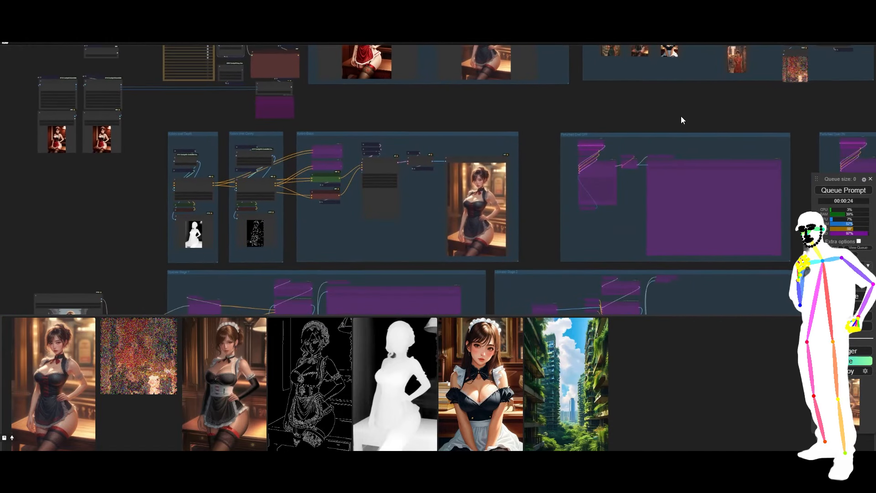
{"action": "left_click_drag", "start_coordinate": [427, 123], "coordinate": [454, 187]}
{"action": "scroll", "coordinate": [195, 134], "scroll_direction": "up", "scroll_amount": 10}
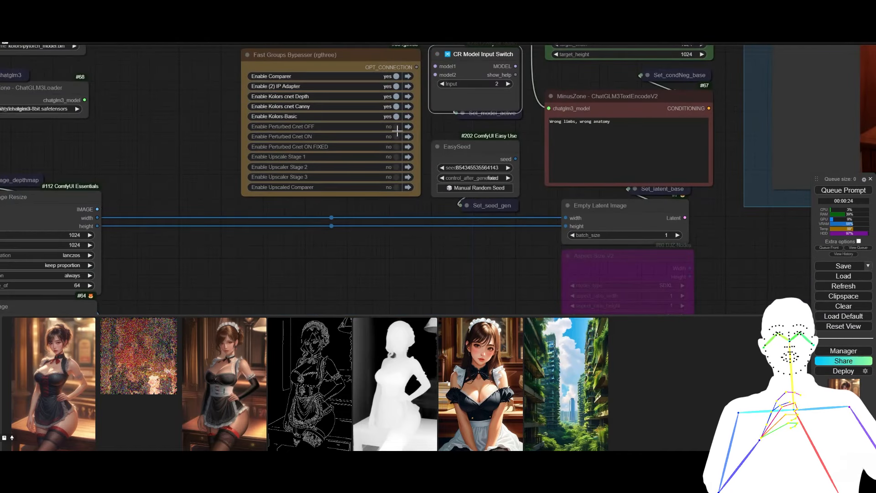
{"action": "left_click", "coordinate": [398, 127]}
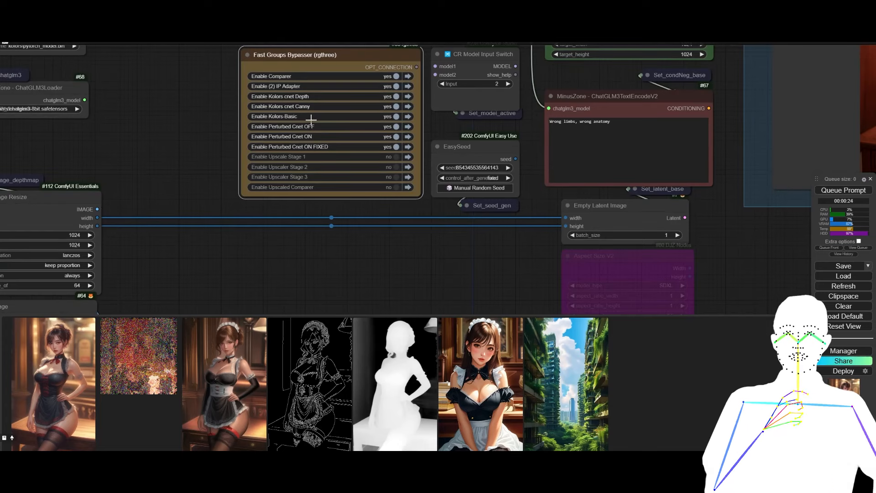
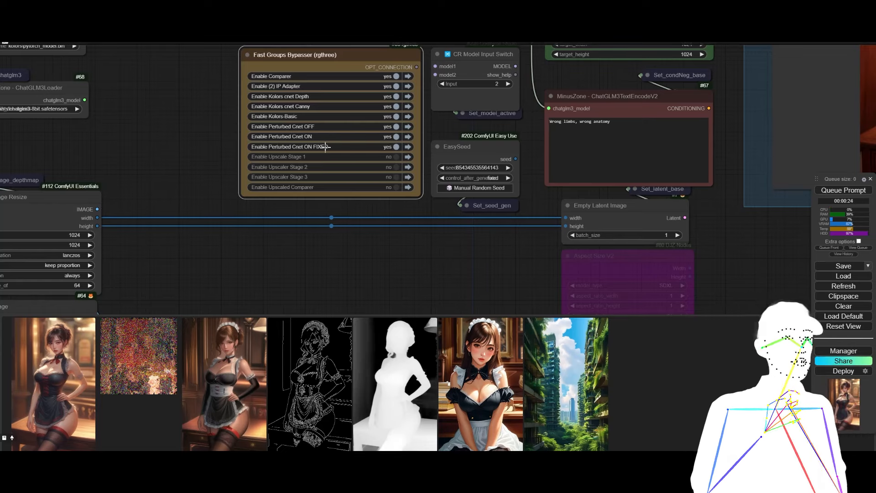
Queue a batch run using the extra queue options and inspect the first image generated in the Perturbed Cnet OFF group
{"action": "scroll", "coordinate": [190, 162], "scroll_direction": "down", "scroll_amount": 10}
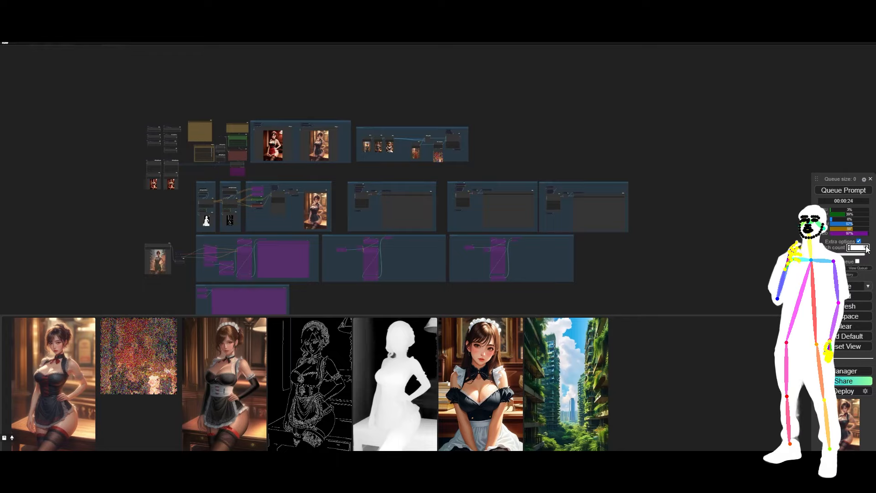
{"action": "left_click", "coordinate": [848, 191]}
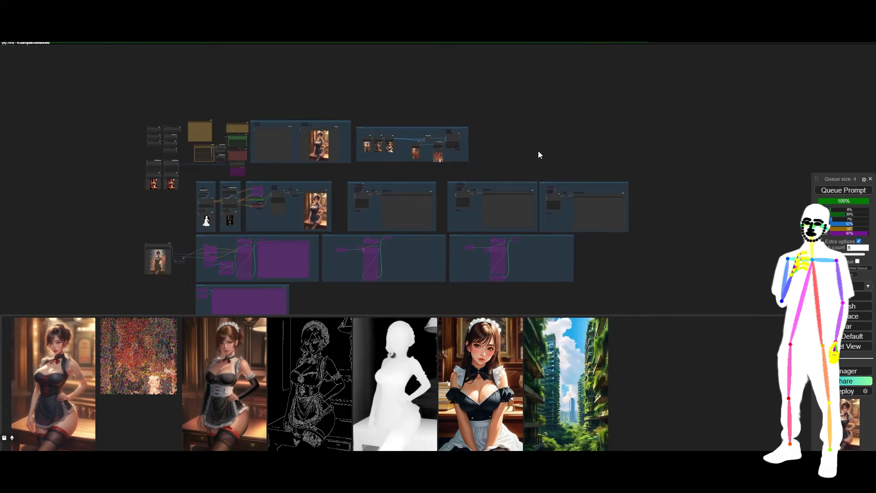
{"action": "scroll", "coordinate": [297, 146], "scroll_direction": "up", "scroll_amount": 5}
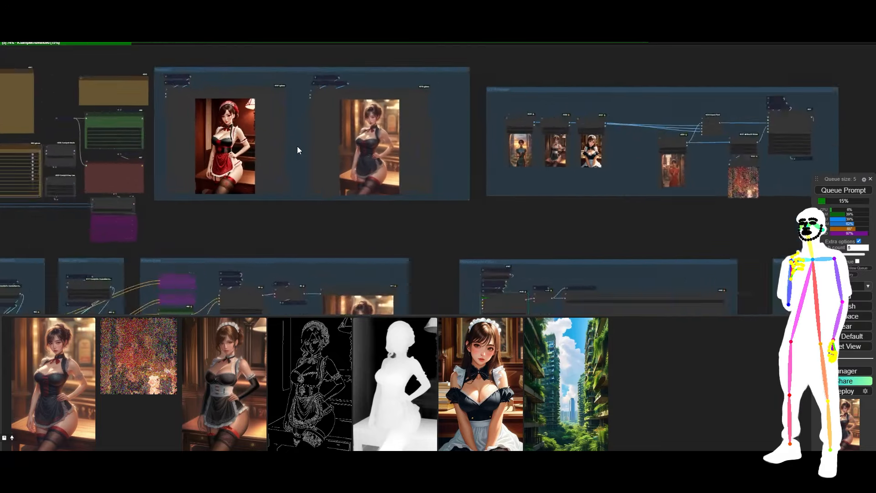
{"action": "scroll", "coordinate": [296, 149], "scroll_direction": "down", "scroll_amount": 5}
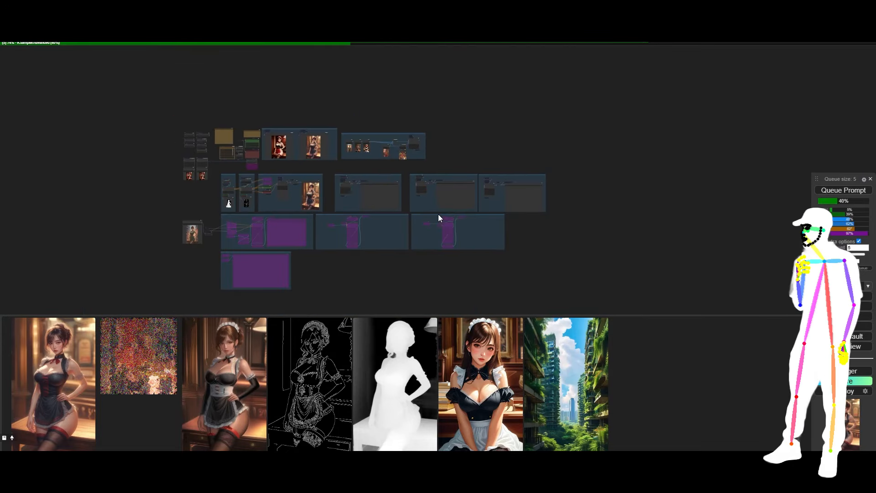
{"action": "scroll", "coordinate": [409, 201], "scroll_direction": "up", "scroll_amount": 7}
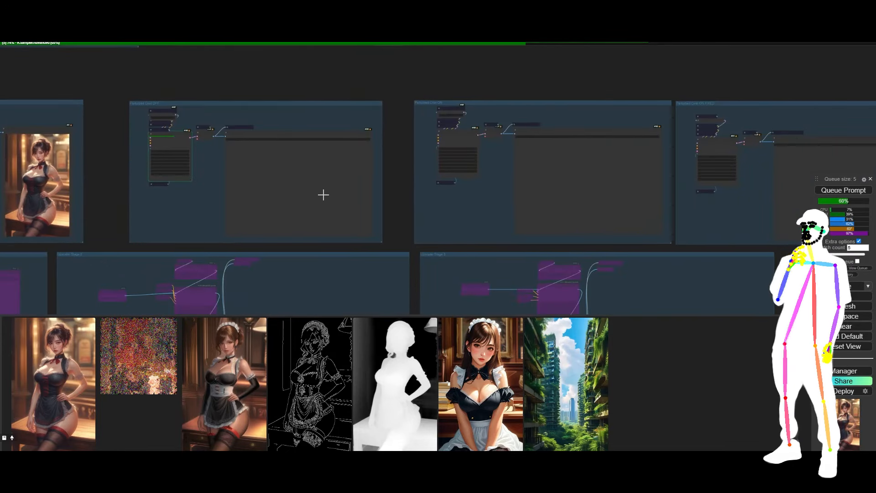
{"action": "scroll", "coordinate": [110, 195], "scroll_direction": "down", "scroll_amount": 5}
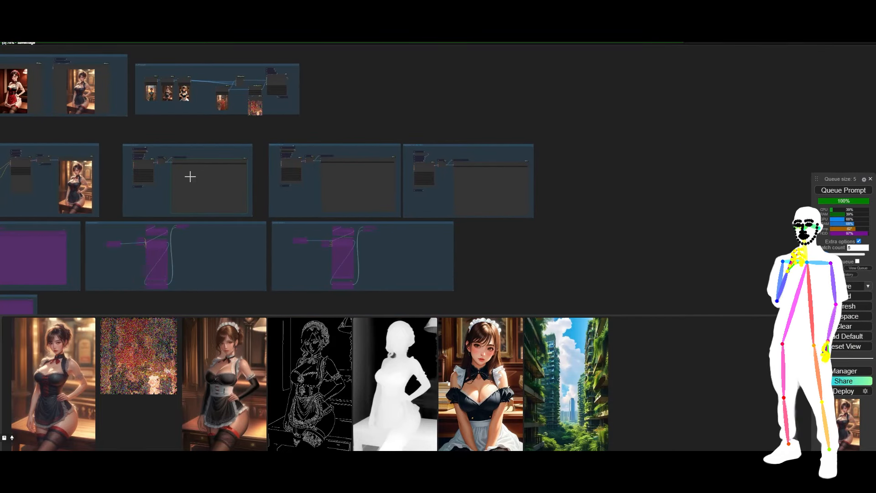
{"action": "scroll", "coordinate": [156, 185], "scroll_direction": "up", "scroll_amount": 6}
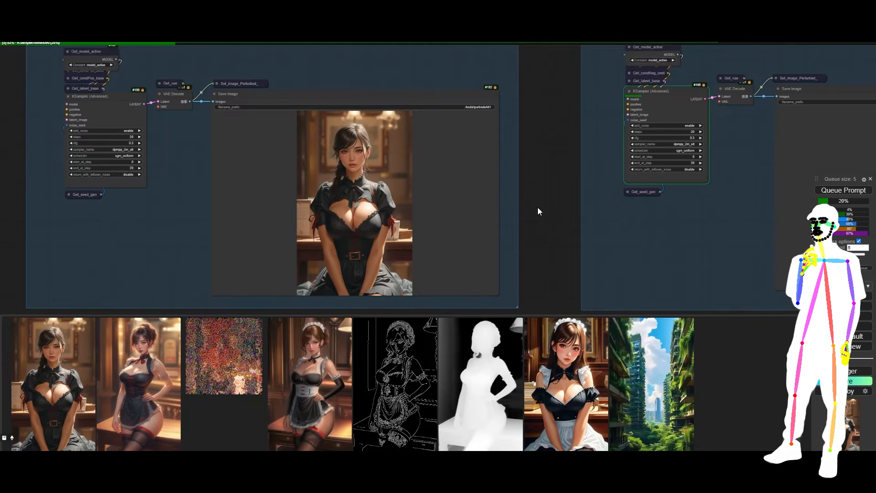
Load the earlier IP Adapter result as the third reference image in the (2) IP Adapter group
{"action": "scroll", "coordinate": [538, 207], "scroll_direction": "down", "scroll_amount": 10}
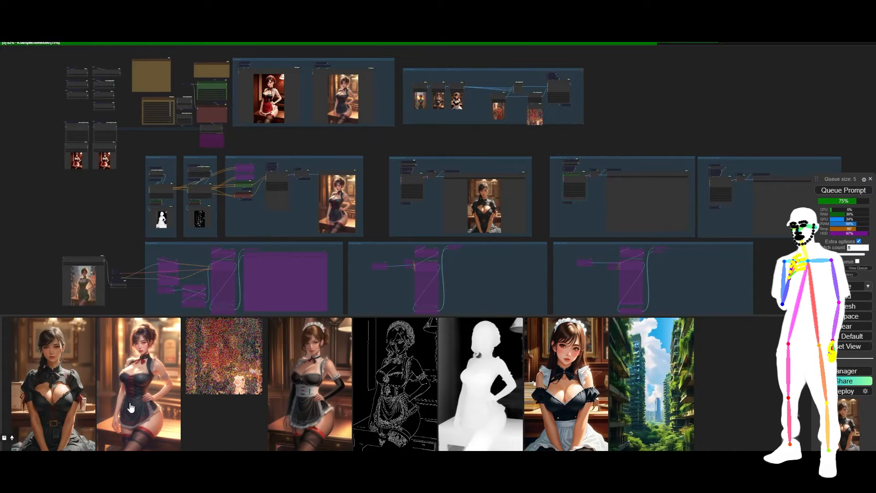
{"action": "left_click_drag", "start_coordinate": [131, 407], "coordinate": [456, 98]}
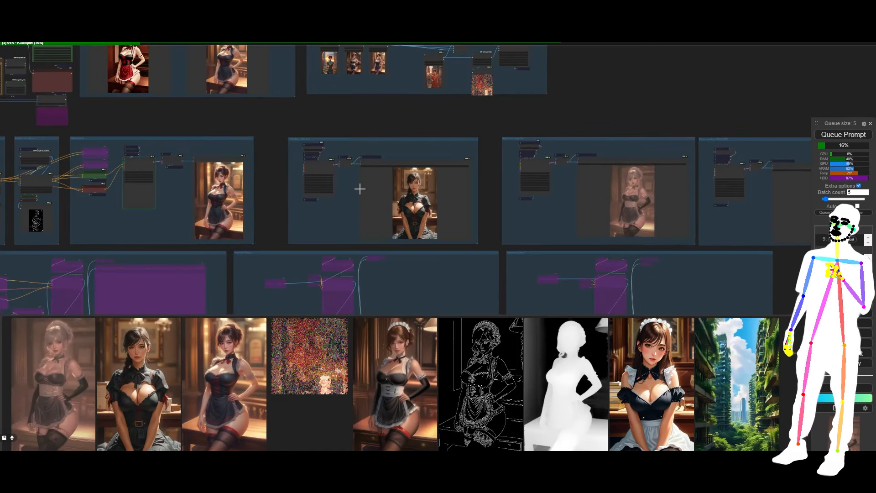
Collapse the Get_model_active node in the Perturbed Cnet OFF group and view its output beside the Perturbed Cnet ON group
{"action": "scroll", "coordinate": [359, 189], "scroll_direction": "up", "scroll_amount": 5}
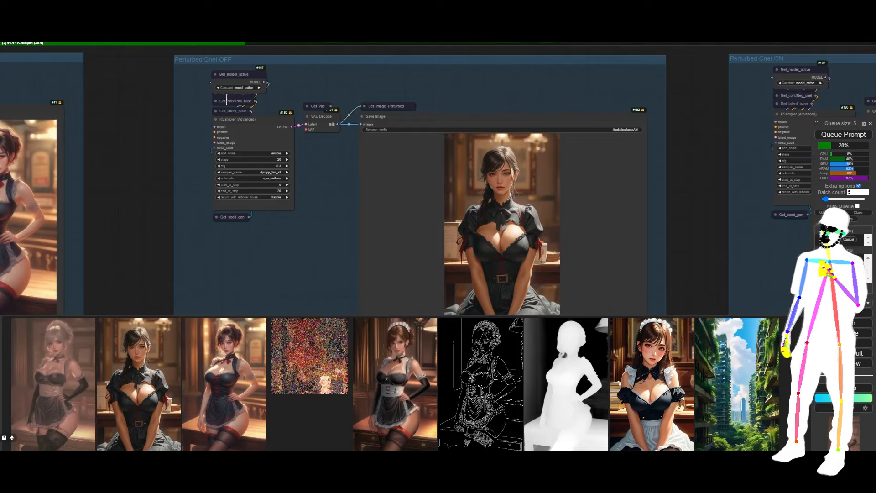
{"action": "left_click", "coordinate": [214, 74]}
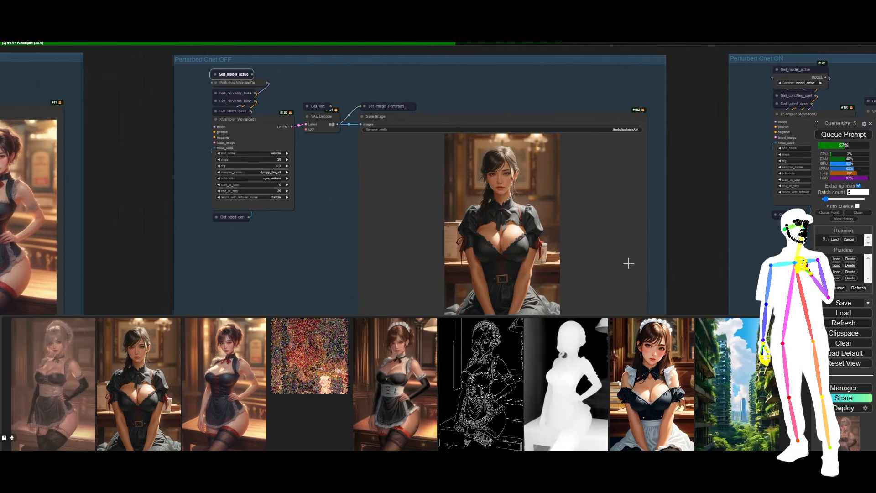
{"action": "scroll", "coordinate": [628, 263], "scroll_direction": "down", "scroll_amount": 3}
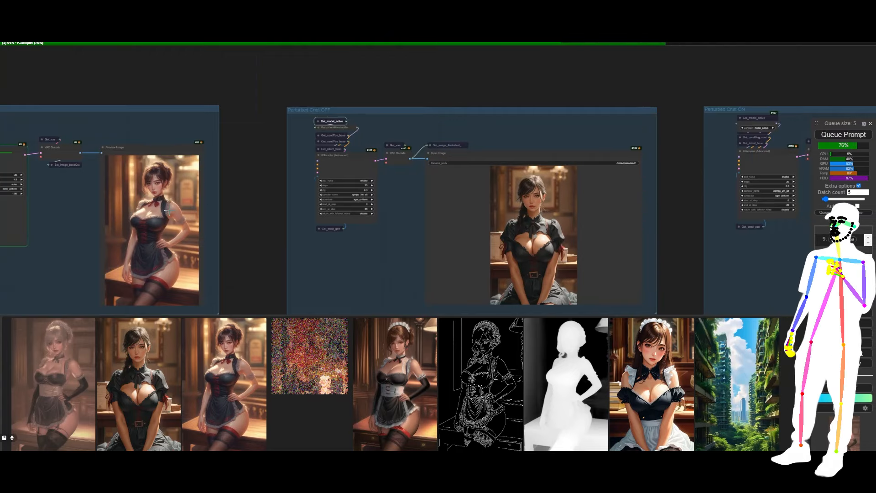
{"action": "left_click_drag", "start_coordinate": [252, 93], "coordinate": [267, 119]}
{"action": "left_click_drag", "start_coordinate": [537, 111], "coordinate": [356, 78]}
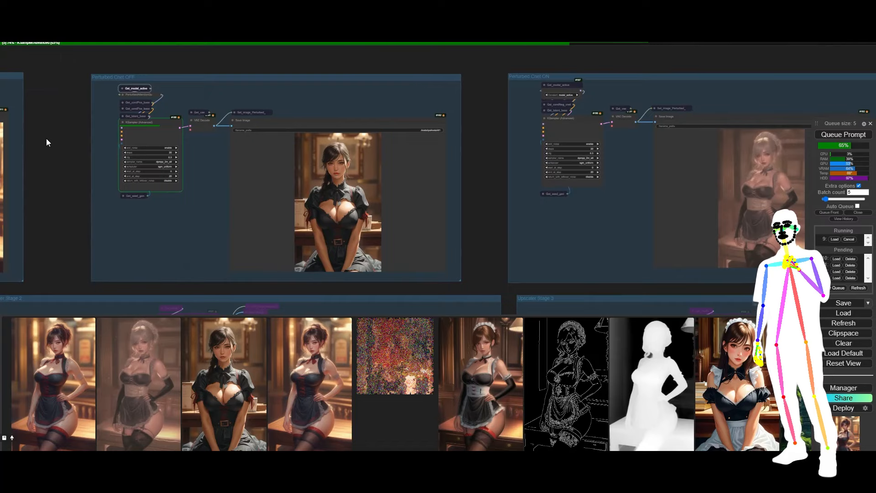
Examine the image generated in the Perturbed Cnet ON group against the neighbouring Perturbed Cnet groups
{"action": "scroll", "coordinate": [46, 138], "scroll_direction": "down", "scroll_amount": 6}
{"action": "scroll", "coordinate": [500, 151], "scroll_direction": "up", "scroll_amount": 7}
{"action": "scroll", "coordinate": [436, 184], "scroll_direction": "up", "scroll_amount": 3}
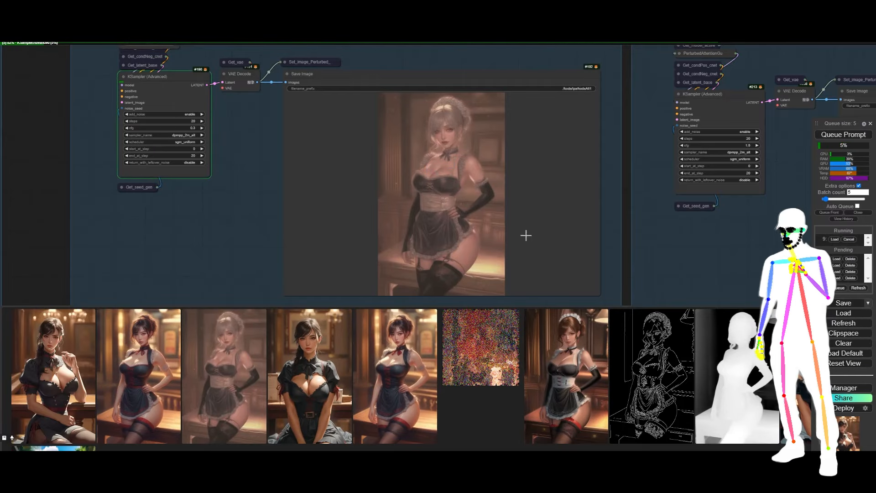
{"action": "scroll", "coordinate": [554, 197], "scroll_direction": "down", "scroll_amount": 3}
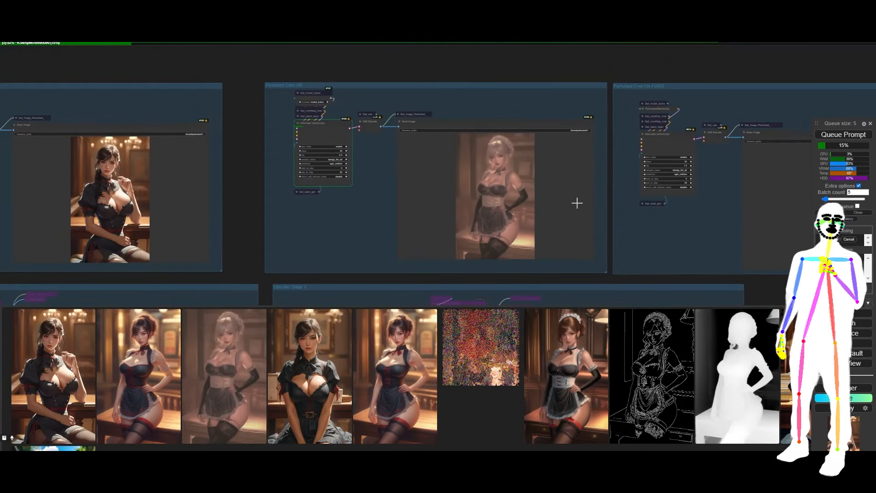
{"action": "scroll", "coordinate": [576, 203], "scroll_direction": "down", "scroll_amount": 1}
{"action": "scroll", "coordinate": [575, 202], "scroll_direction": "down", "scroll_amount": 2}
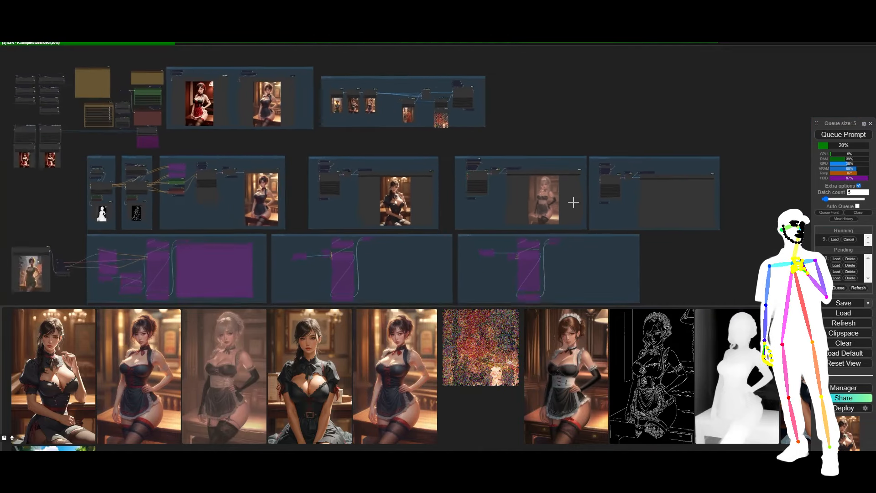
{"action": "scroll", "coordinate": [573, 202], "scroll_direction": "down", "scroll_amount": 1}
Compare the two images in the first Image Comparer node using its comparison slider
{"action": "scroll", "coordinate": [217, 99], "scroll_direction": "up", "scroll_amount": 15}
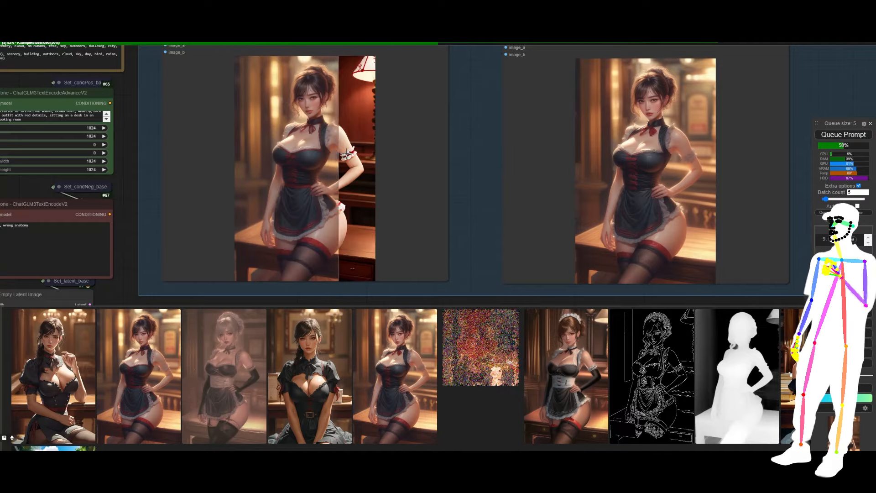
{"action": "scroll", "coordinate": [349, 111], "scroll_direction": "up", "scroll_amount": 4}
{"action": "scroll", "coordinate": [349, 111], "scroll_direction": "up", "scroll_amount": 3}
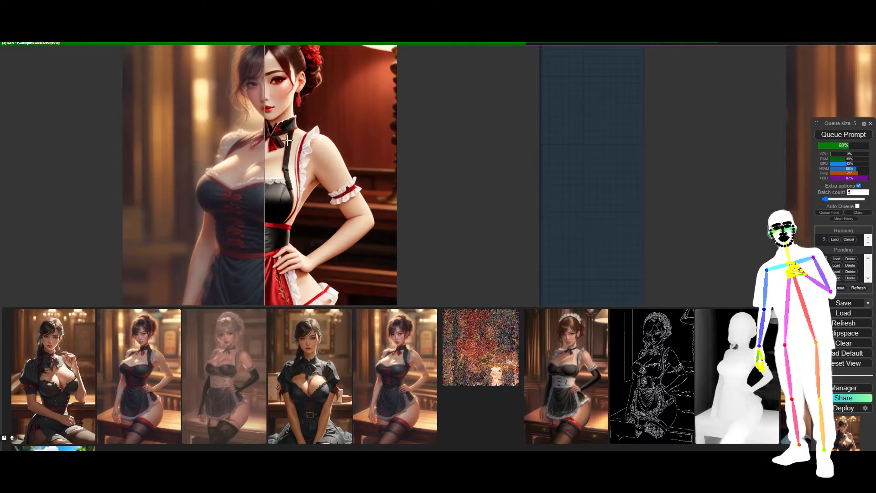
{"action": "scroll", "coordinate": [223, 164], "scroll_direction": "down", "scroll_amount": 12}
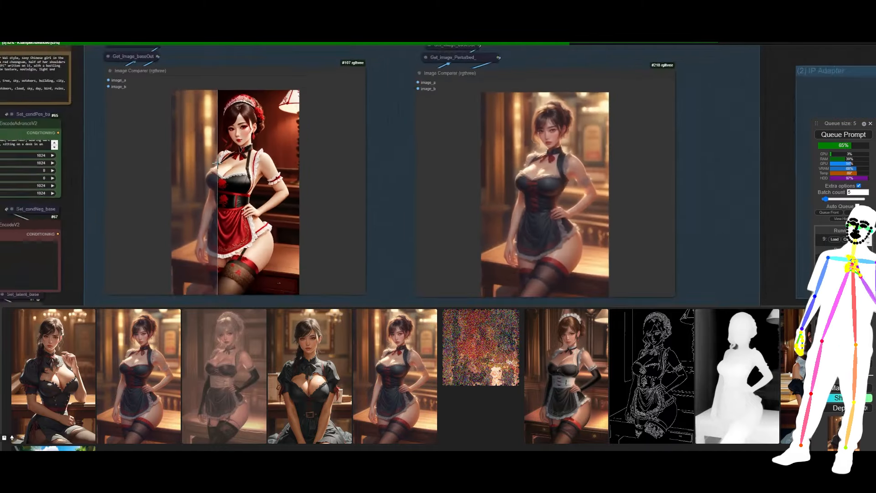
Review the reference images loaded in the (2) IP Adapter group and their links to Make Image Batch
{"action": "scroll", "coordinate": [732, 239], "scroll_direction": "up", "scroll_amount": 8}
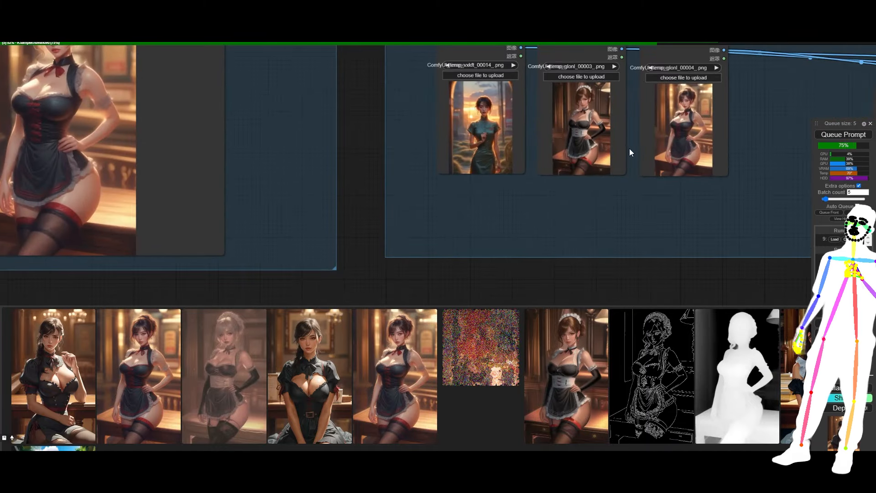
{"action": "left_click_drag", "start_coordinate": [649, 244], "coordinate": [442, 236]}
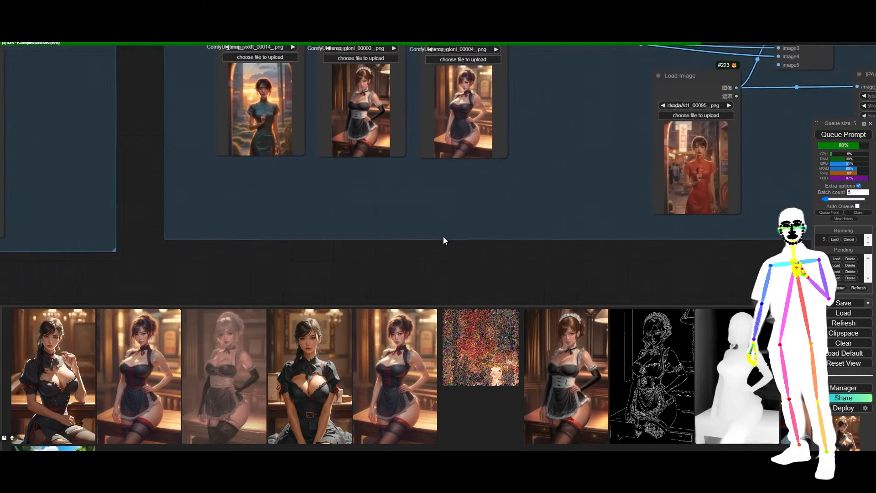
{"action": "left_click_drag", "start_coordinate": [491, 216], "coordinate": [511, 275]}
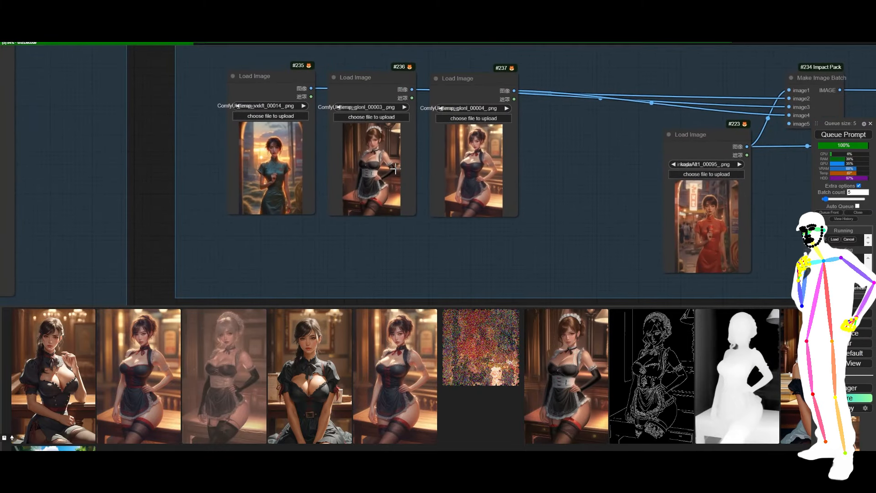
{"action": "scroll", "coordinate": [584, 203], "scroll_direction": "down", "scroll_amount": 10}
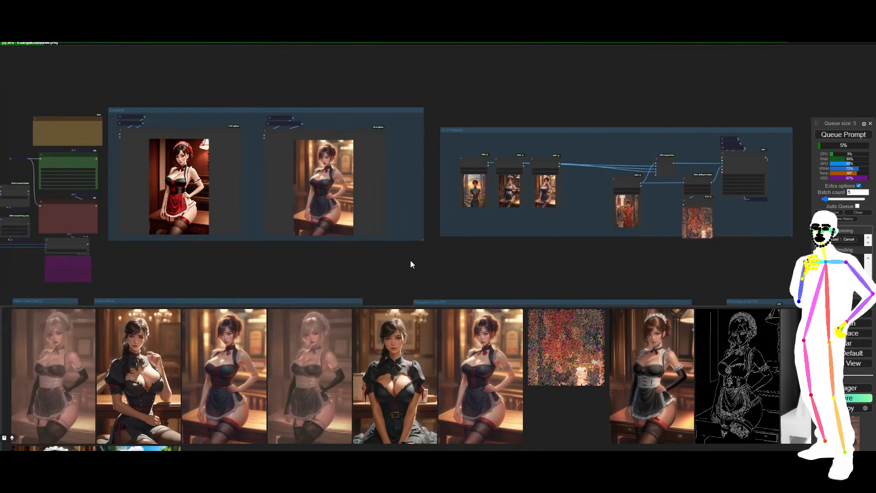
Inspect the conditioning nodes, KSampler settings and output image of the Perturbed Cnet OFF group
{"action": "left_click_drag", "start_coordinate": [319, 264], "coordinate": [324, 57]}
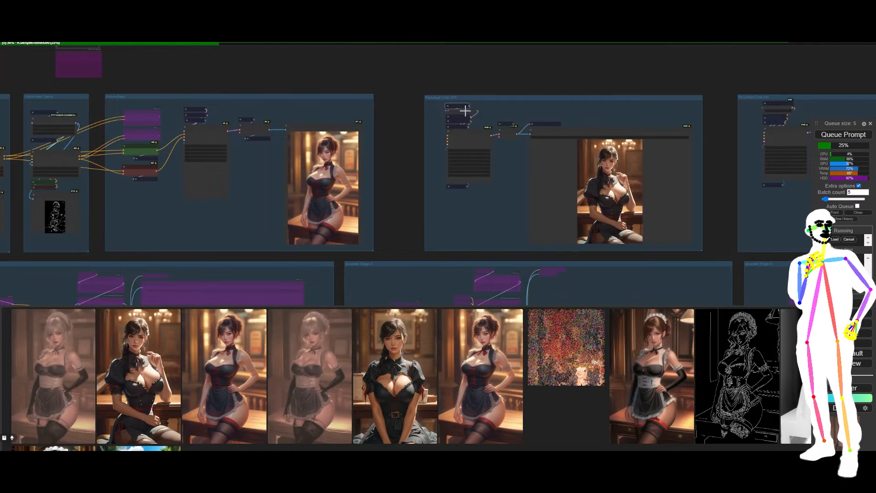
{"action": "scroll", "coordinate": [483, 121], "scroll_direction": "up", "scroll_amount": 10}
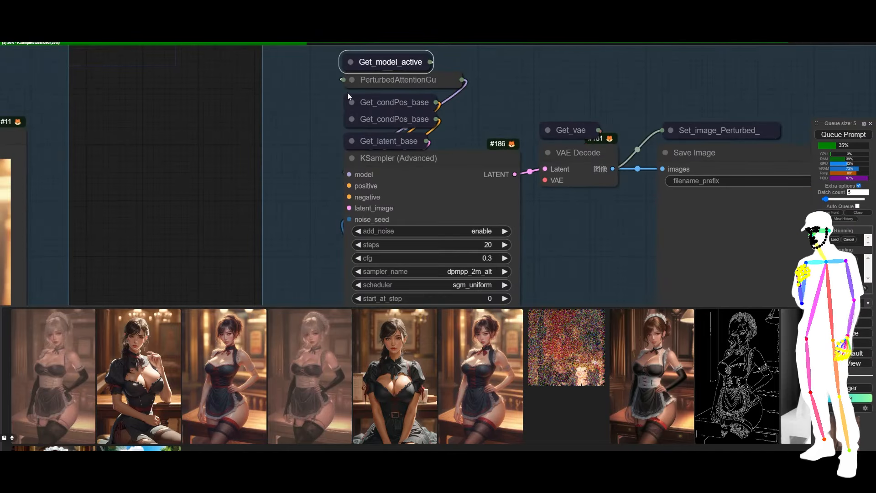
{"action": "scroll", "coordinate": [179, 105], "scroll_direction": "down", "scroll_amount": 10}
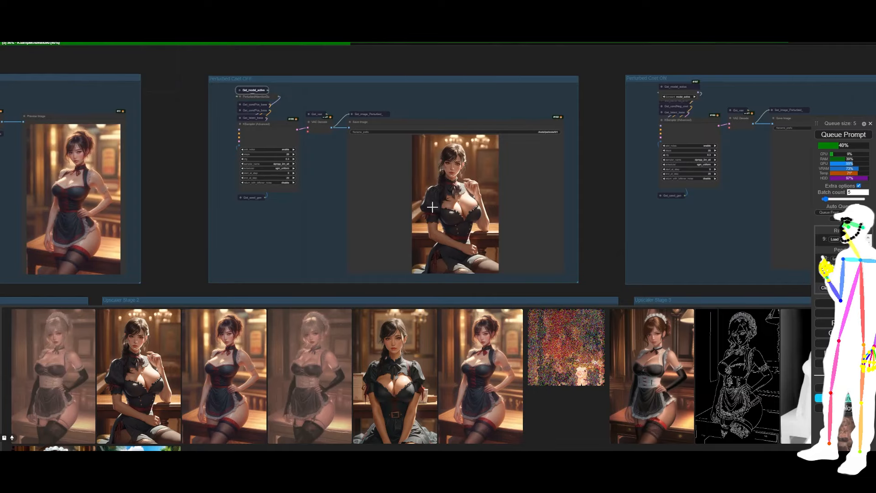
{"action": "scroll", "coordinate": [432, 207], "scroll_direction": "up", "scroll_amount": 5}
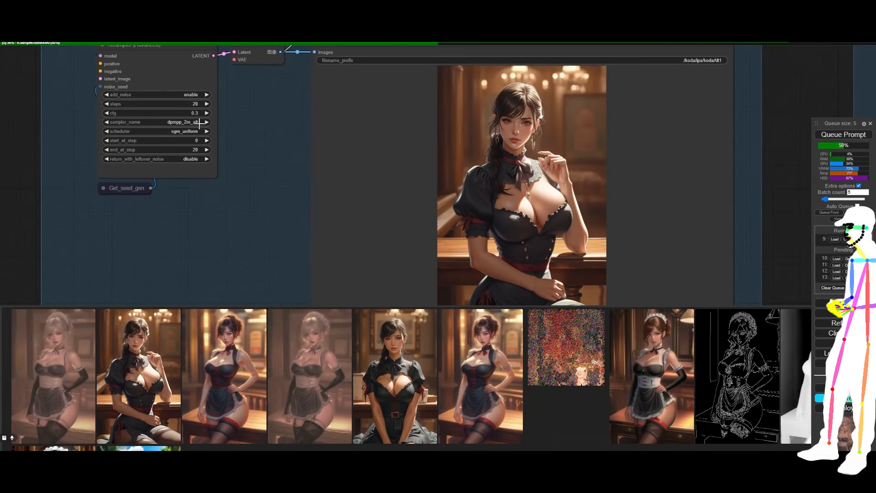
{"action": "scroll", "coordinate": [187, 107], "scroll_direction": "up", "scroll_amount": 3}
{"action": "scroll", "coordinate": [281, 139], "scroll_direction": "down", "scroll_amount": 6}
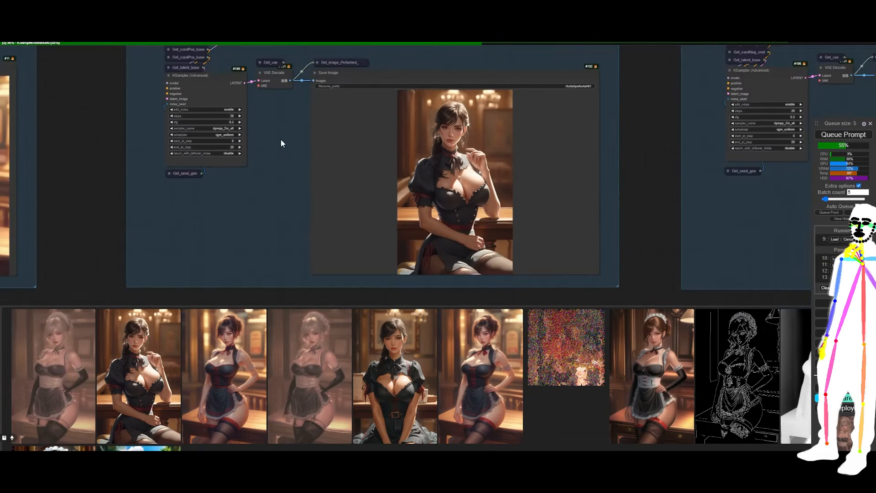
Inspect the saved image of the Perturbed Cnet ON group up close, together with its KSampler settings
{"action": "scroll", "coordinate": [255, 196], "scroll_direction": "up", "scroll_amount": 2}
{"action": "scroll", "coordinate": [243, 196], "scroll_direction": "right", "scroll_amount": 2}
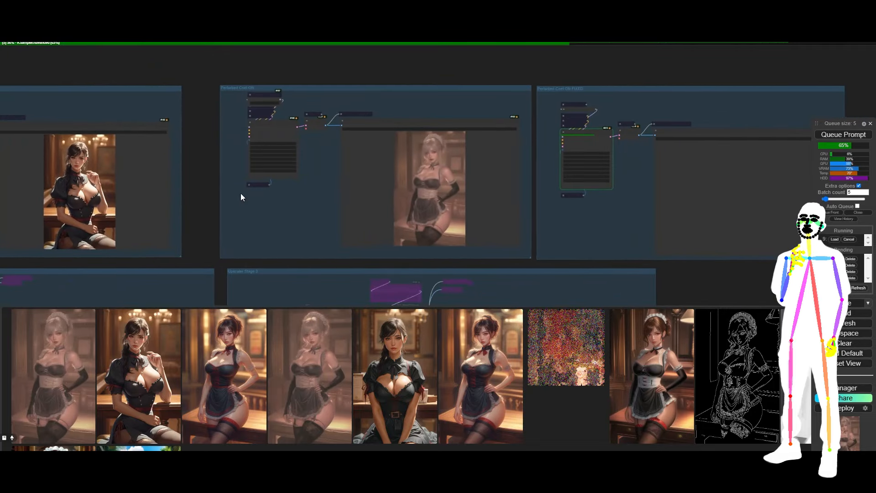
{"action": "scroll", "coordinate": [352, 157], "scroll_direction": "up", "scroll_amount": 7}
{"action": "scroll", "coordinate": [631, 184], "scroll_direction": "up", "scroll_amount": 7}
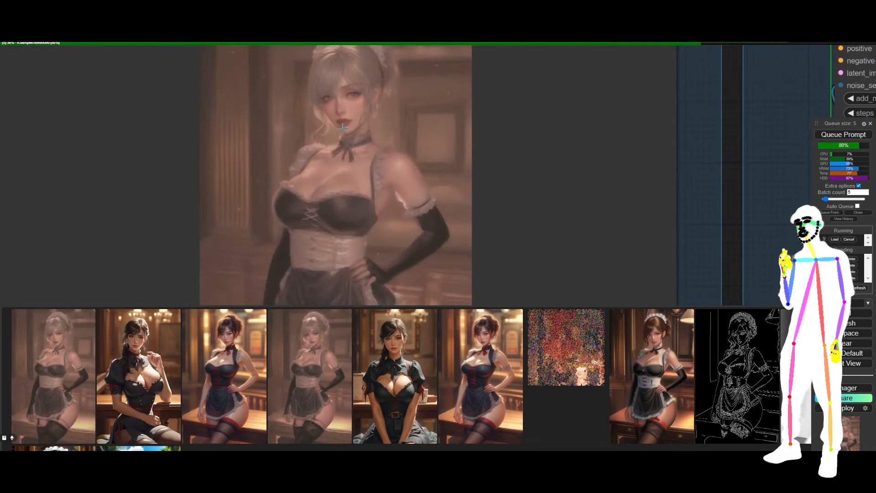
{"action": "scroll", "coordinate": [358, 143], "scroll_direction": "down", "scroll_amount": 6}
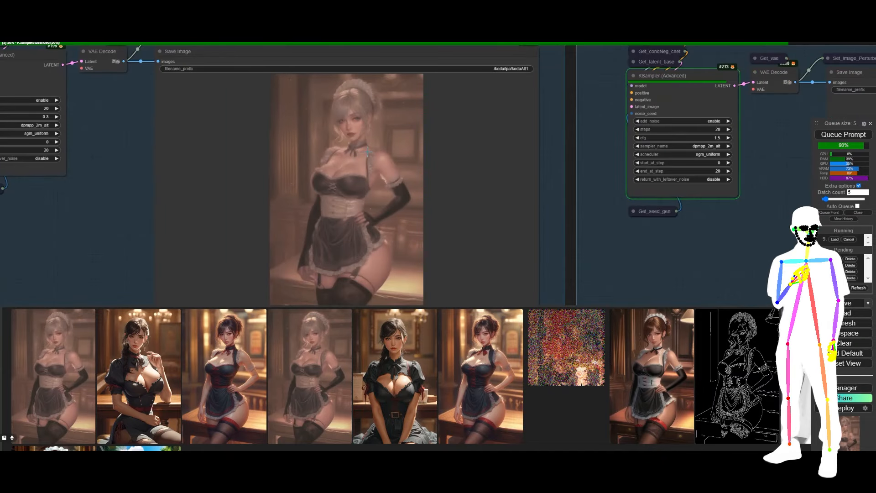
{"action": "left_click_drag", "start_coordinate": [103, 205], "coordinate": [178, 199]}
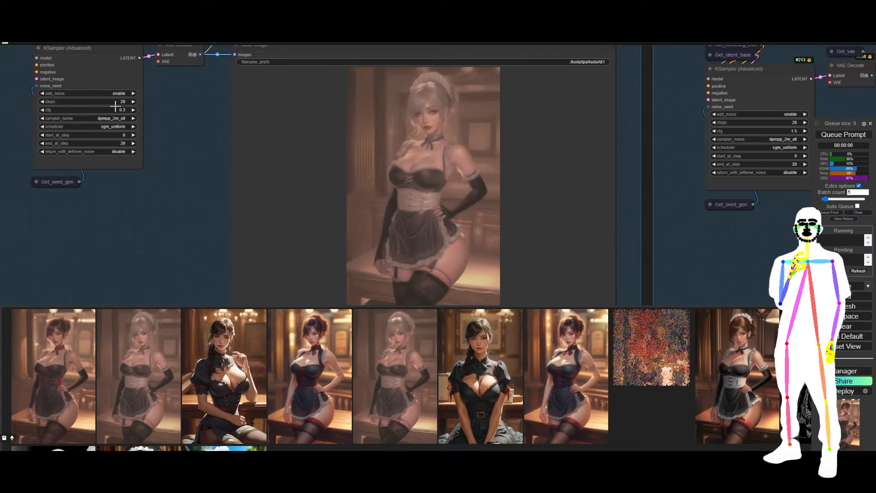
Collapse the Get_model_active node in the Perturbed Cnet ON group to uncover its PerturbedAttention and conditioning nodes
{"action": "left_click_drag", "start_coordinate": [192, 117], "coordinate": [213, 279]}
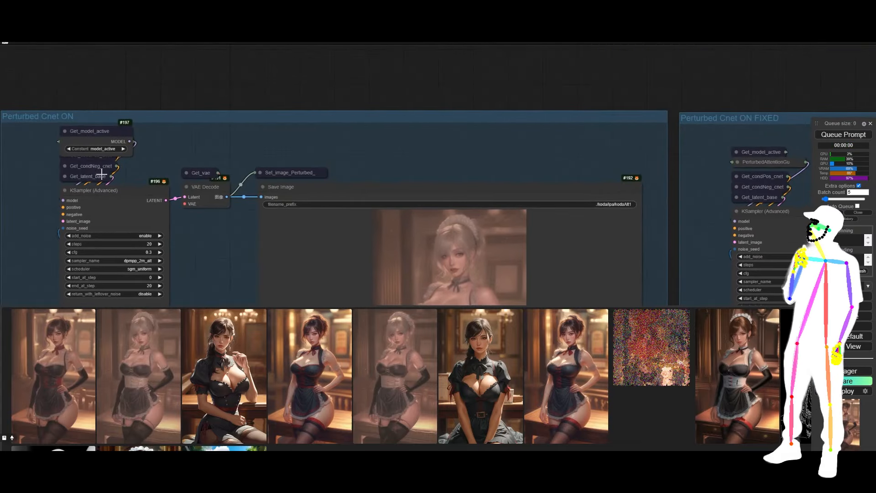
{"action": "left_click_drag", "start_coordinate": [34, 234], "coordinate": [152, 136]}
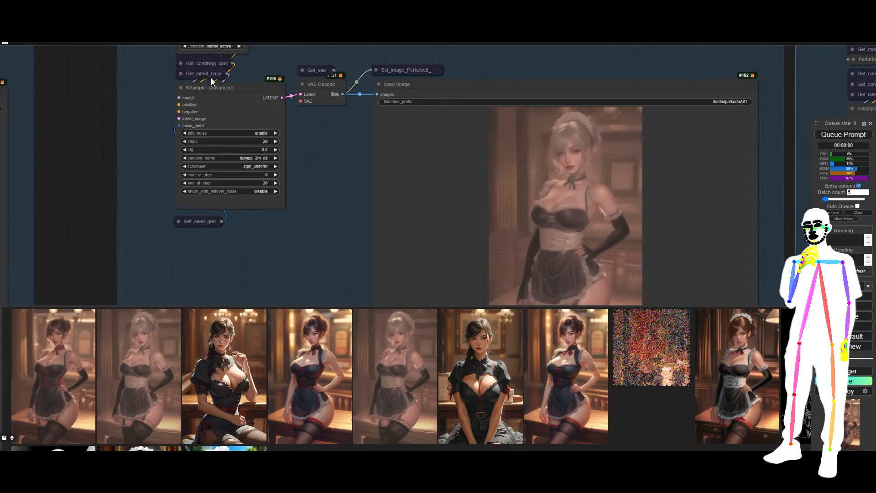
{"action": "scroll", "coordinate": [229, 58], "scroll_direction": "up", "scroll_amount": 5}
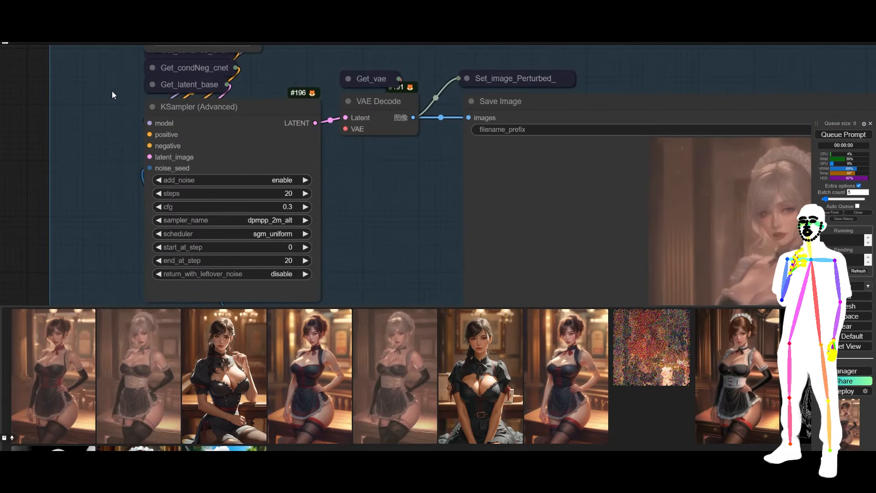
{"action": "left_click_drag", "start_coordinate": [111, 91], "coordinate": [130, 154]}
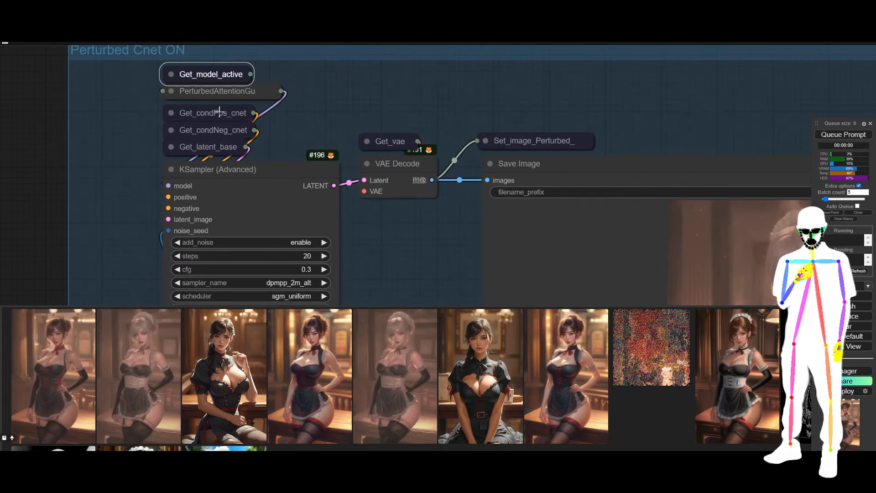
{"action": "scroll", "coordinate": [143, 131], "scroll_direction": "down", "scroll_amount": 7}
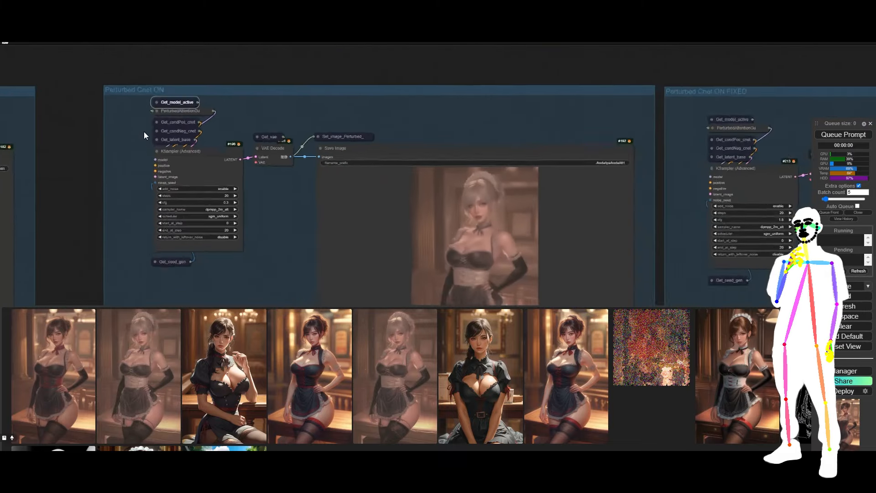
Examine the KSampler settings and the generated image of the Perturbed Cnet ON FIXED group
{"action": "scroll", "coordinate": [144, 131], "scroll_direction": "down", "scroll_amount": 3}
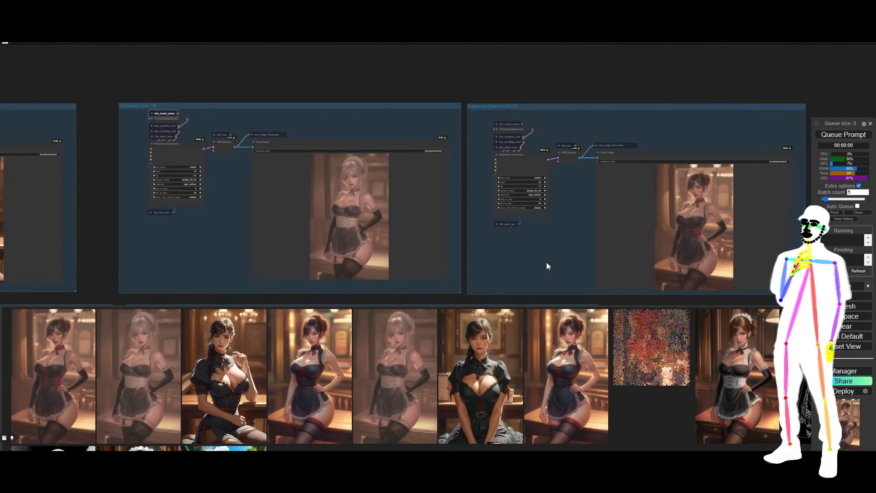
{"action": "left_click_drag", "start_coordinate": [522, 263], "coordinate": [411, 256]}
{"action": "scroll", "coordinate": [449, 188], "scroll_direction": "up", "scroll_amount": 6}
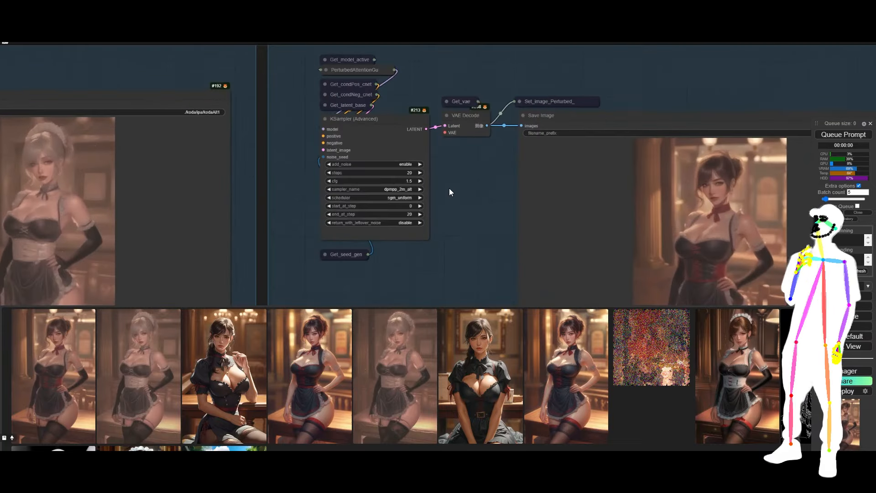
{"action": "scroll", "coordinate": [449, 188], "scroll_direction": "up", "scroll_amount": 5}
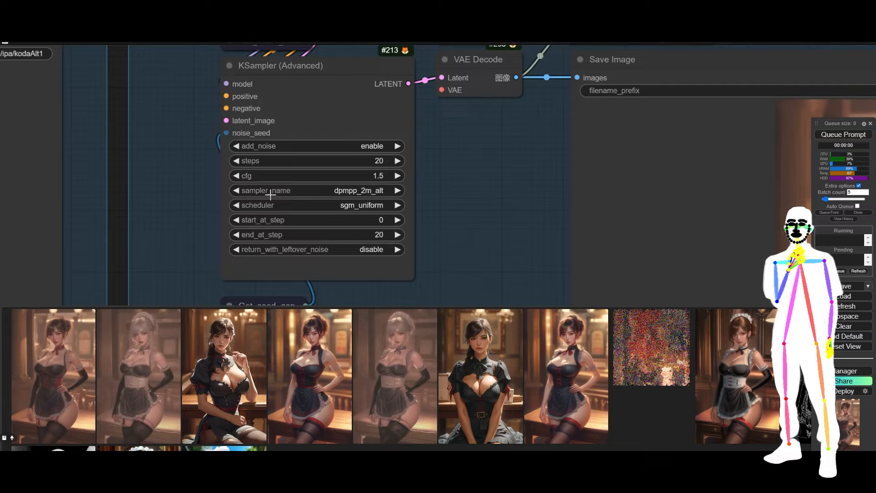
{"action": "scroll", "coordinate": [157, 150], "scroll_direction": "down", "scroll_amount": 5}
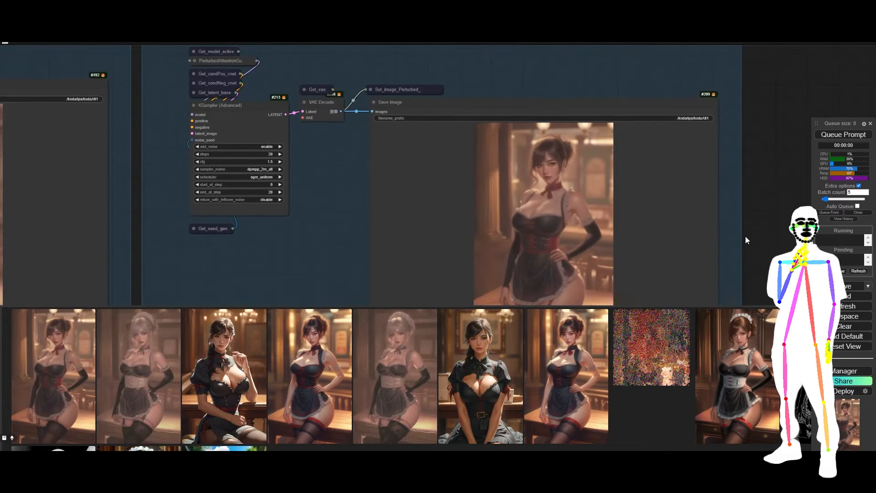
{"action": "scroll", "coordinate": [745, 240], "scroll_direction": "up", "scroll_amount": 6}
{"action": "scroll", "coordinate": [786, 184], "scroll_direction": "down", "scroll_amount": 3}
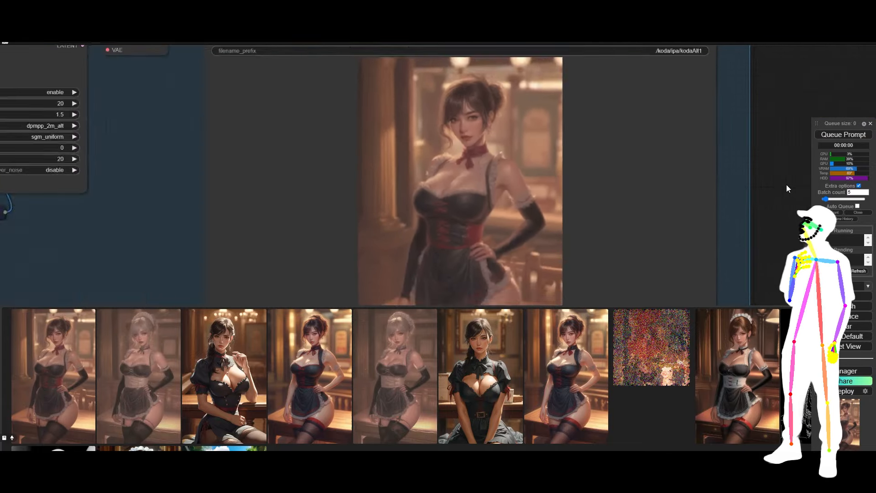
Compare the output images of the Perturbed Cnet ON and Perturbed Cnet ON FIXED groups side by side
{"action": "scroll", "coordinate": [786, 184], "scroll_direction": "down", "scroll_amount": 9}
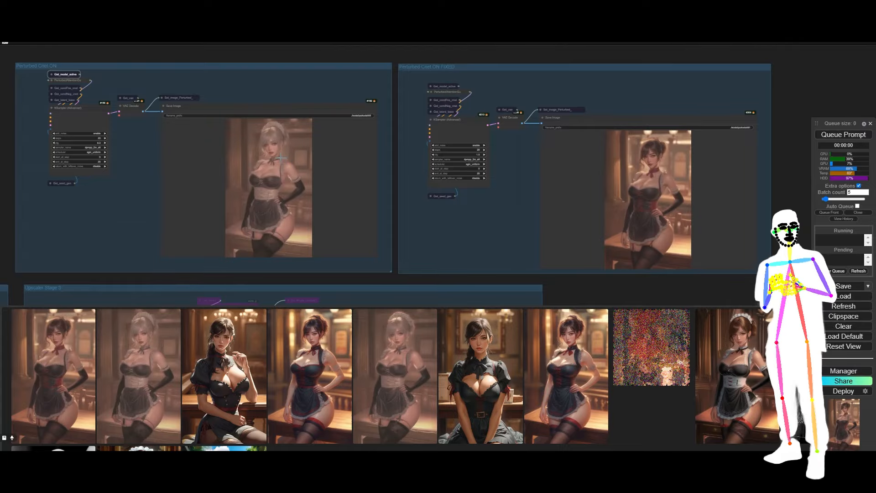
{"action": "scroll", "coordinate": [666, 188], "scroll_direction": "up", "scroll_amount": 1}
{"action": "scroll", "coordinate": [666, 188], "scroll_direction": "up", "scroll_amount": 2}
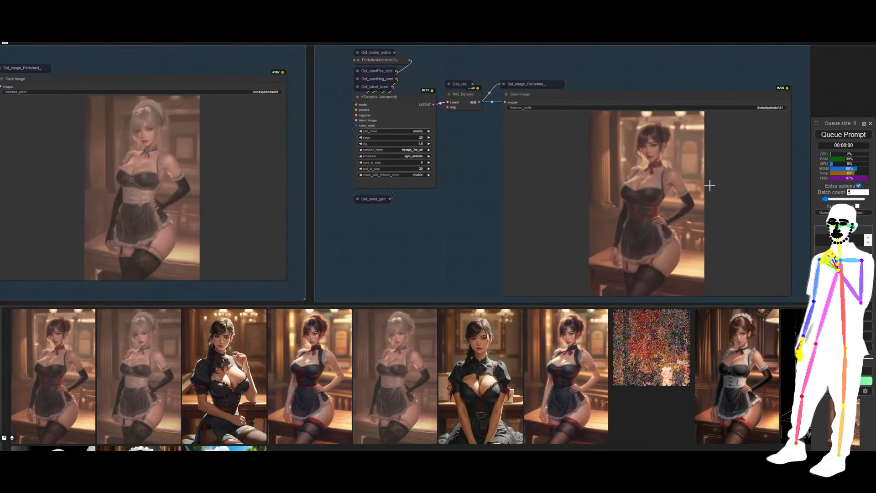
Set the cfg of the Perturbed Cnet ON FIXED group's KSampler to 2.0 and queue another batch run
{"action": "scroll", "coordinate": [745, 205], "scroll_direction": "up", "scroll_amount": 3}
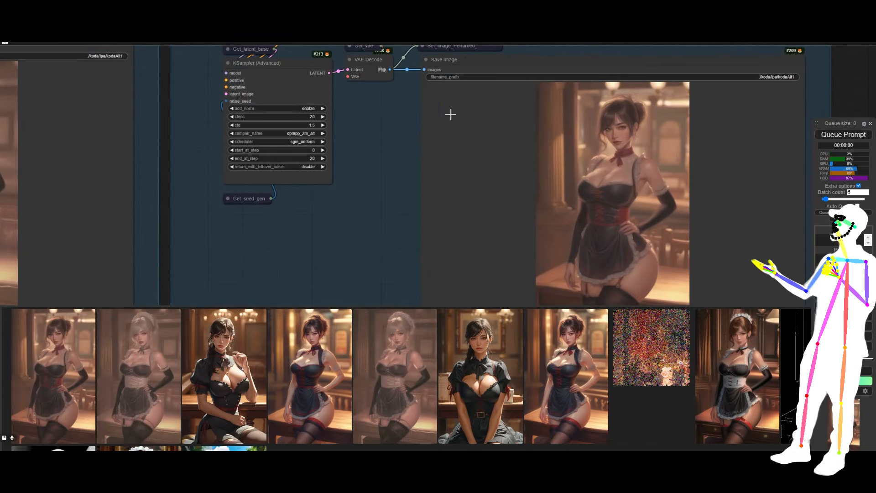
{"action": "left_click", "coordinate": [322, 125]}
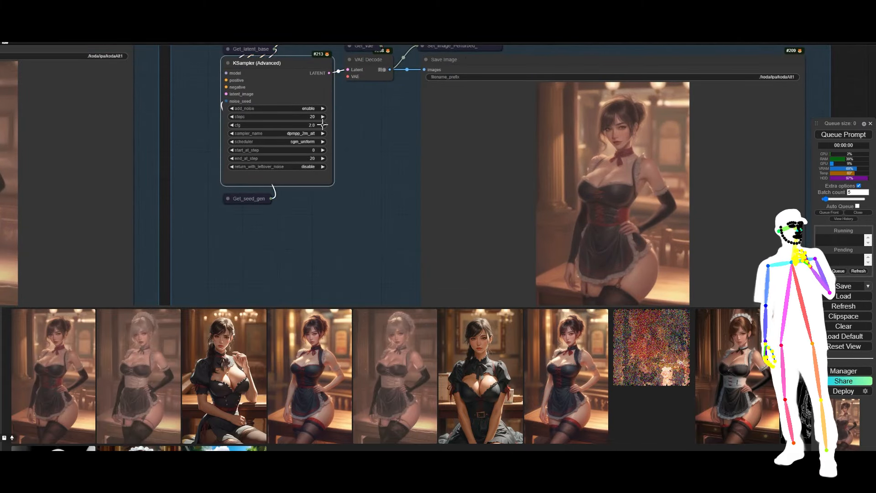
{"action": "left_click", "coordinate": [854, 138]}
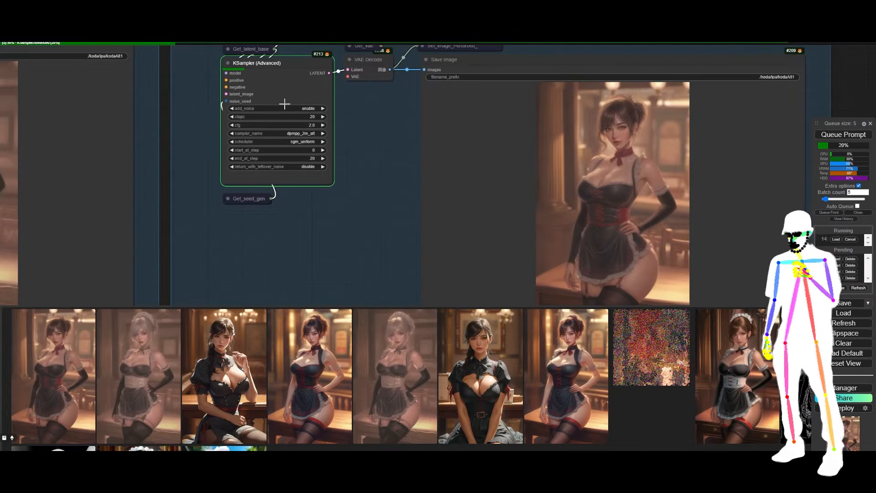
Check the KSampler (Advanced) settings in the Perturbed Cnet ON group while the batch runs
{"action": "scroll", "coordinate": [393, 241], "scroll_direction": "down", "scroll_amount": 3}
{"action": "scroll", "coordinate": [393, 238], "scroll_direction": "down", "scroll_amount": 8}
{"action": "left_click_drag", "start_coordinate": [377, 251], "coordinate": [481, 216]}
{"action": "scroll", "coordinate": [207, 174], "scroll_direction": "up", "scroll_amount": 10}
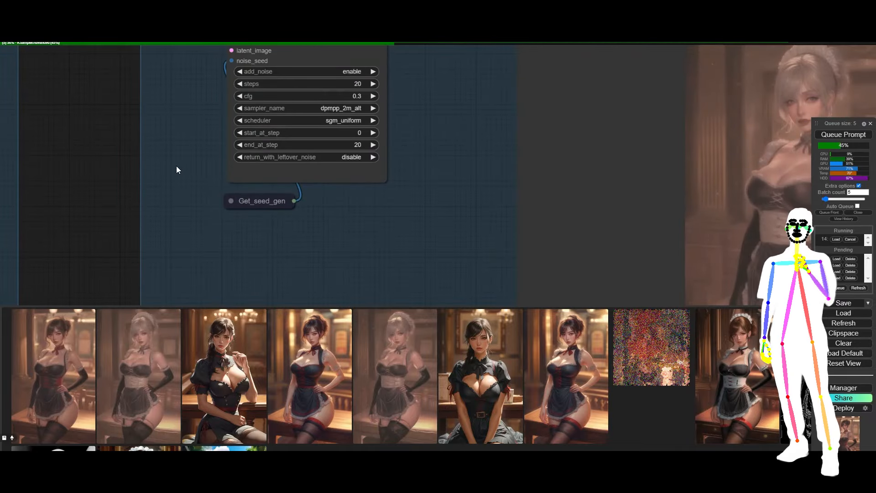
Check the KSampler cfg and the new output of the Perturbed Cnet ON FIXED group beside the Perturbed Cnet ON group
{"action": "scroll", "coordinate": [177, 167], "scroll_direction": "down", "scroll_amount": 10}
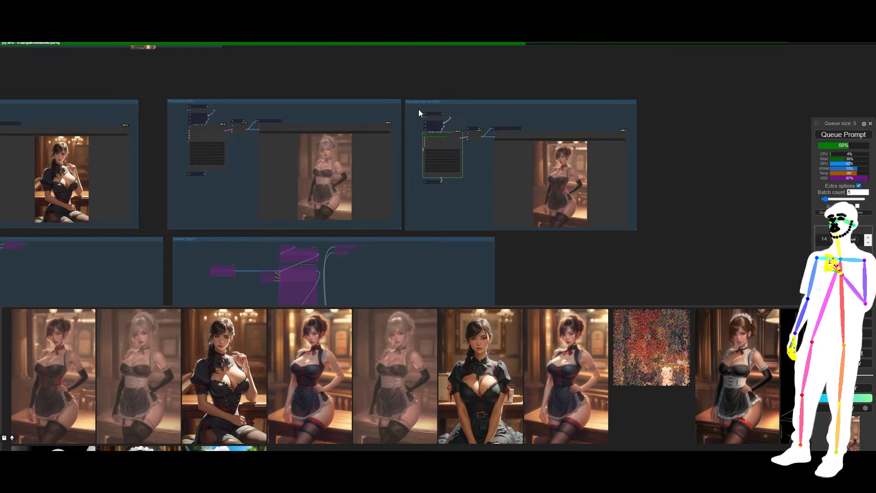
{"action": "left_click_drag", "start_coordinate": [418, 109], "coordinate": [362, 237]}
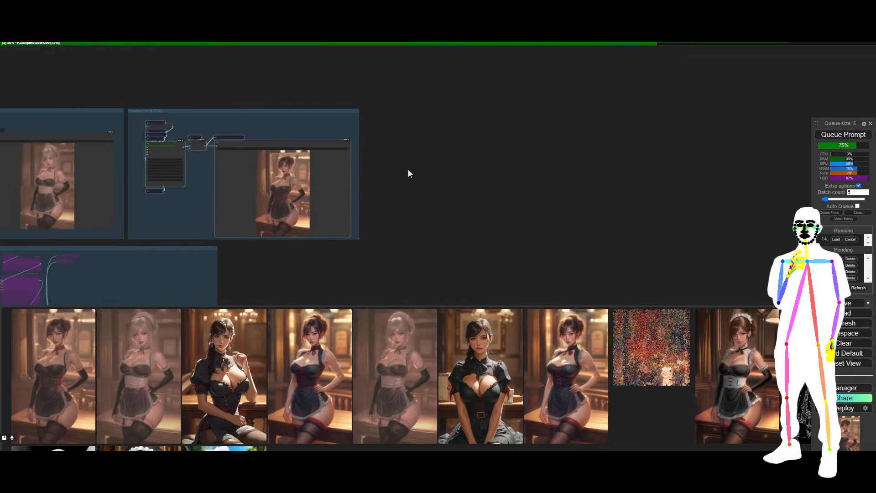
{"action": "scroll", "coordinate": [125, 158], "scroll_direction": "up", "scroll_amount": 10}
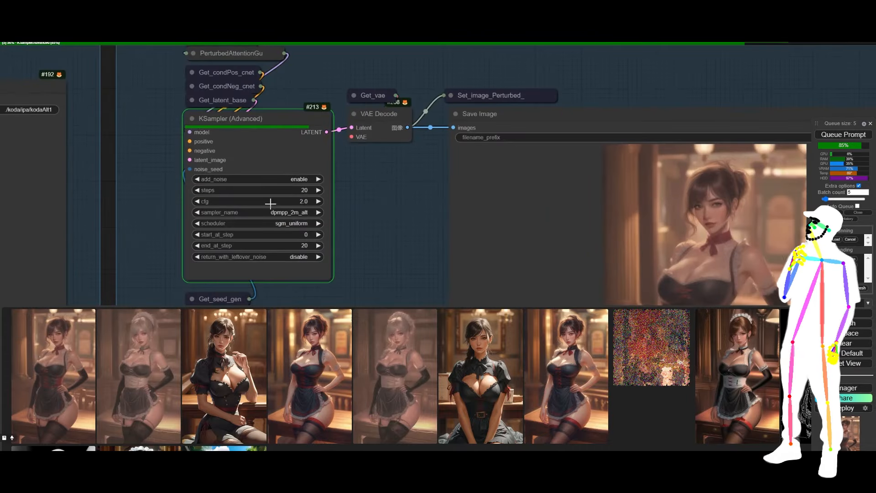
{"action": "scroll", "coordinate": [209, 187], "scroll_direction": "down", "scroll_amount": 9}
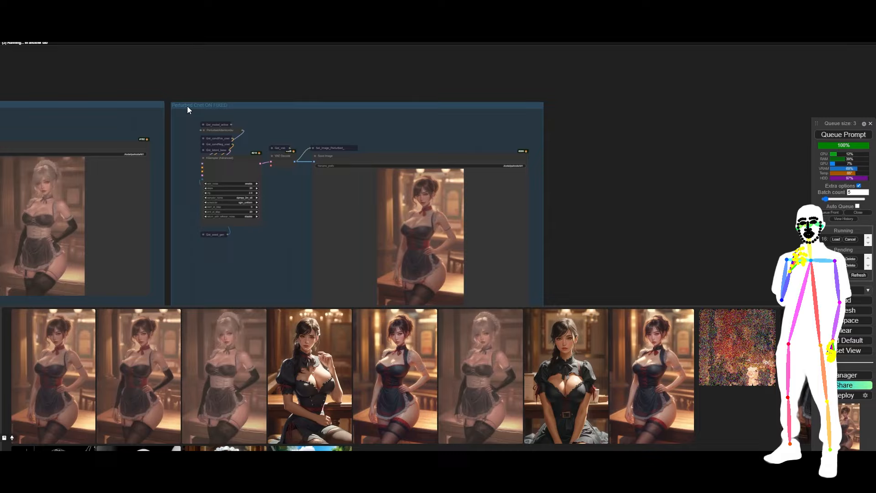
{"action": "scroll", "coordinate": [312, 91], "scroll_direction": "down", "scroll_amount": 5}
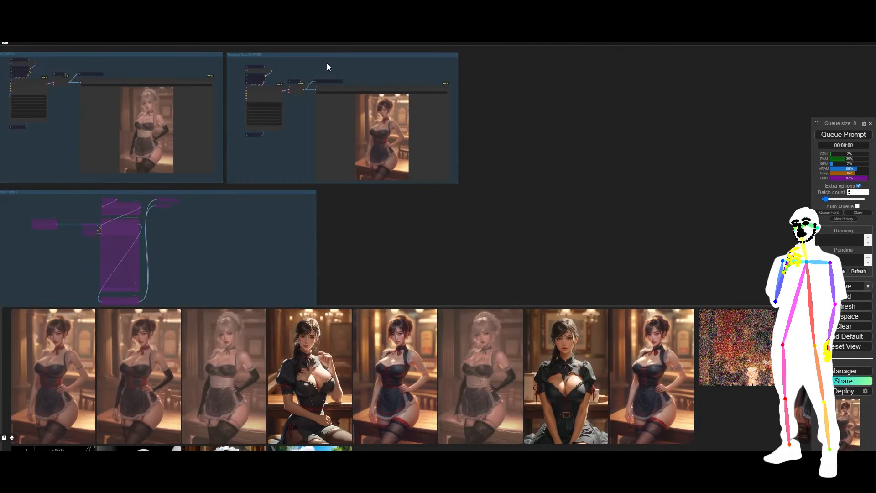
{"action": "left_click_drag", "start_coordinate": [538, 91], "coordinate": [596, 137]}
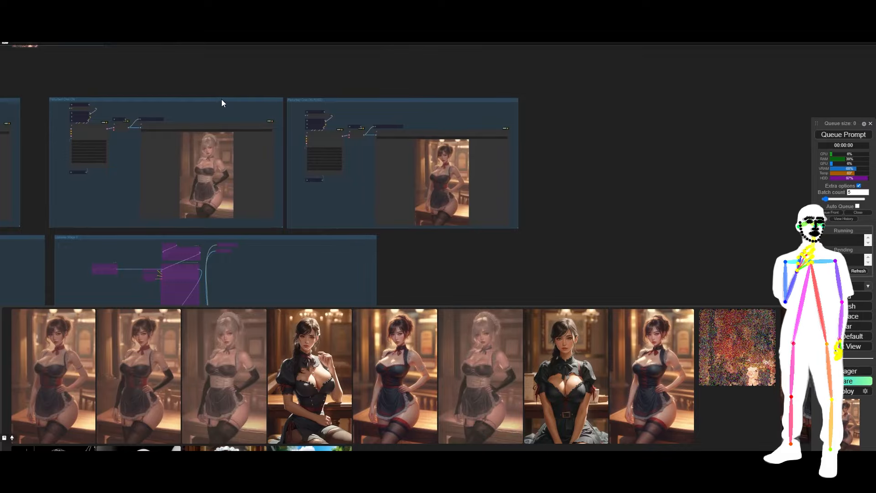
{"action": "scroll", "coordinate": [285, 94], "scroll_direction": "up", "scroll_amount": 5}
{"action": "scroll", "coordinate": [289, 101], "scroll_direction": "up", "scroll_amount": 3}
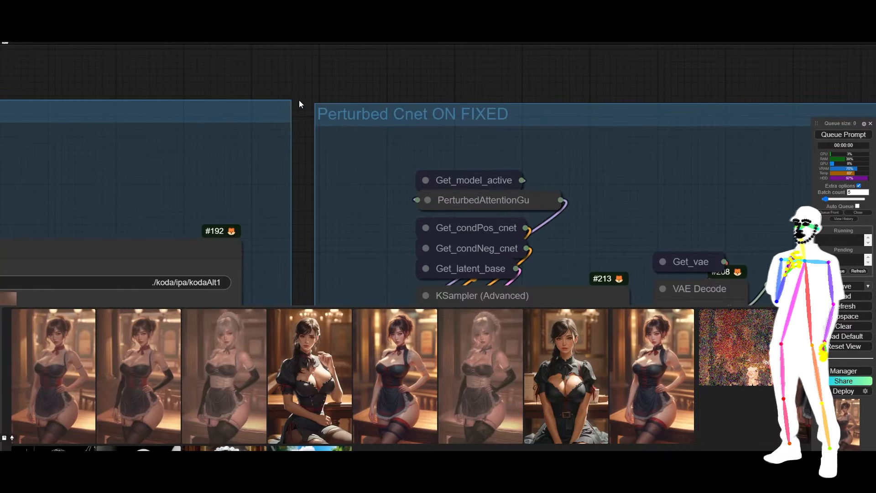
Review which workflow groups are enabled and how the EasySeed node is set
{"action": "scroll", "coordinate": [517, 106], "scroll_direction": "down", "scroll_amount": 10}
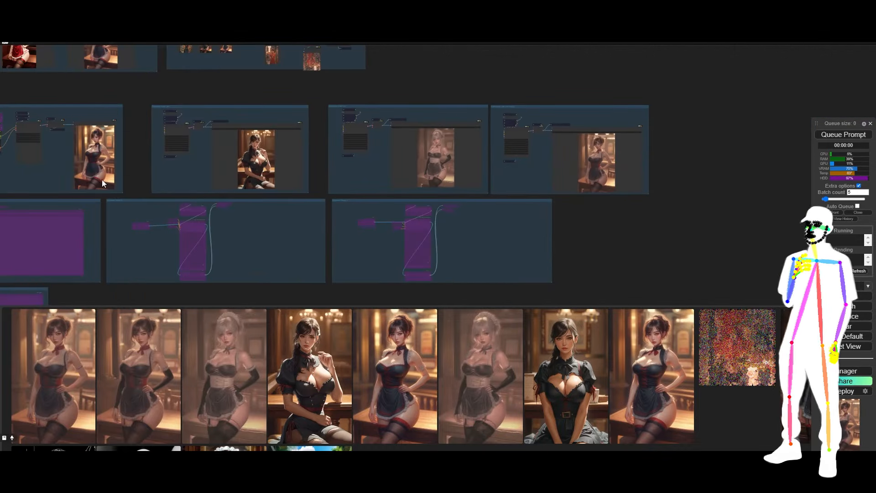
{"action": "scroll", "coordinate": [463, 245], "scroll_direction": "down", "scroll_amount": 3}
{"action": "scroll", "coordinate": [234, 129], "scroll_direction": "up", "scroll_amount": 6}
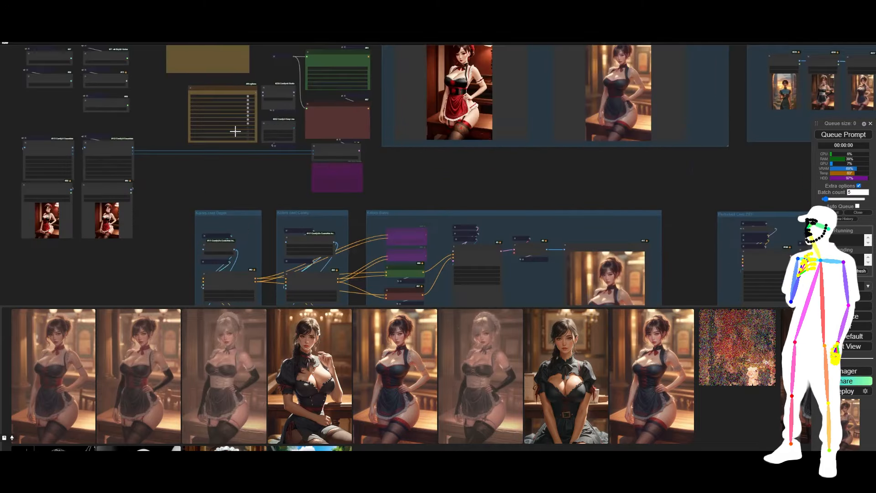
{"action": "scroll", "coordinate": [216, 86], "scroll_direction": "up", "scroll_amount": 5}
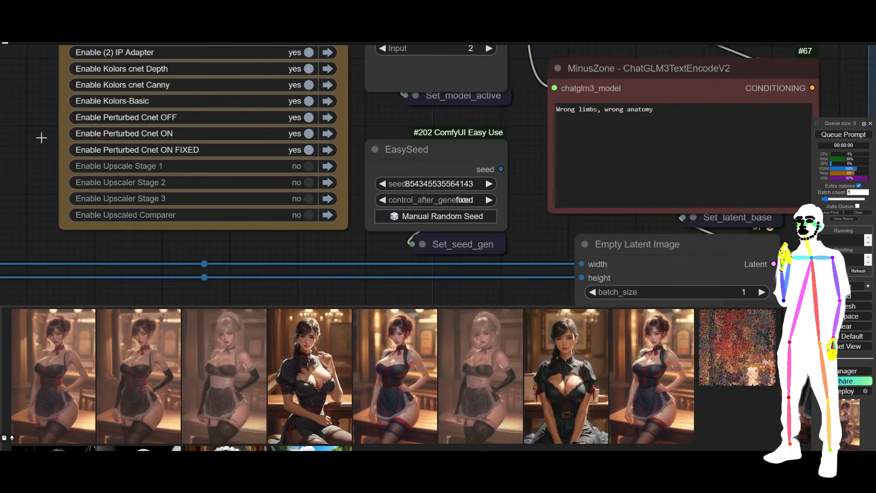
{"action": "scroll", "coordinate": [41, 137], "scroll_direction": "down", "scroll_amount": 8}
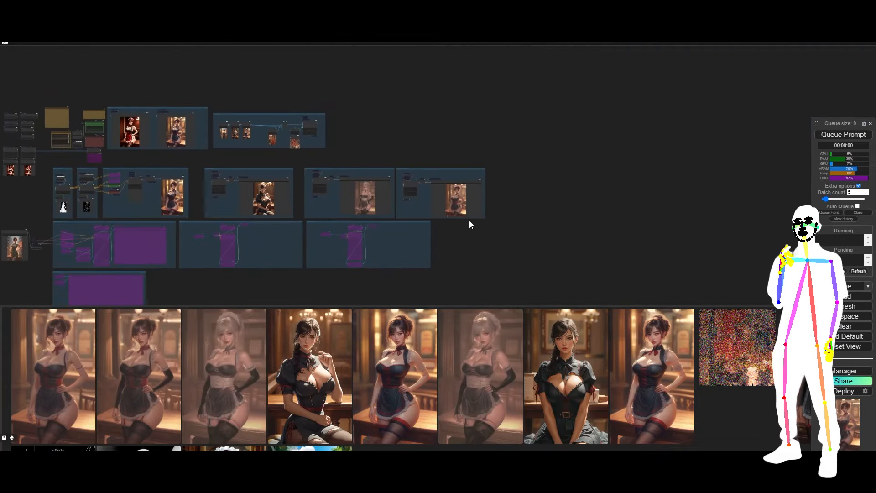
Compare the Perturbed Cnet ON FIXED output image with the Perturbed Cnet ON and Perturbed Cnet OFF images
{"action": "scroll", "coordinate": [449, 228], "scroll_direction": "up", "scroll_amount": 10}
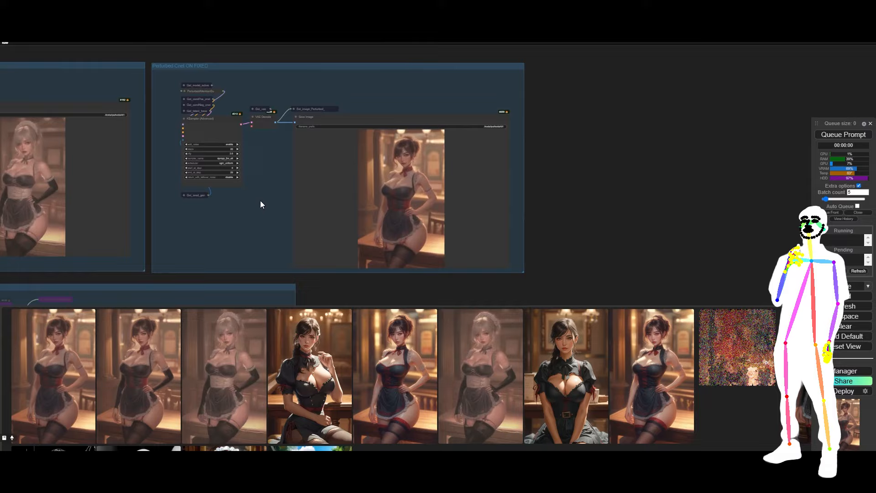
{"action": "scroll", "coordinate": [247, 160], "scroll_direction": "up", "scroll_amount": 5}
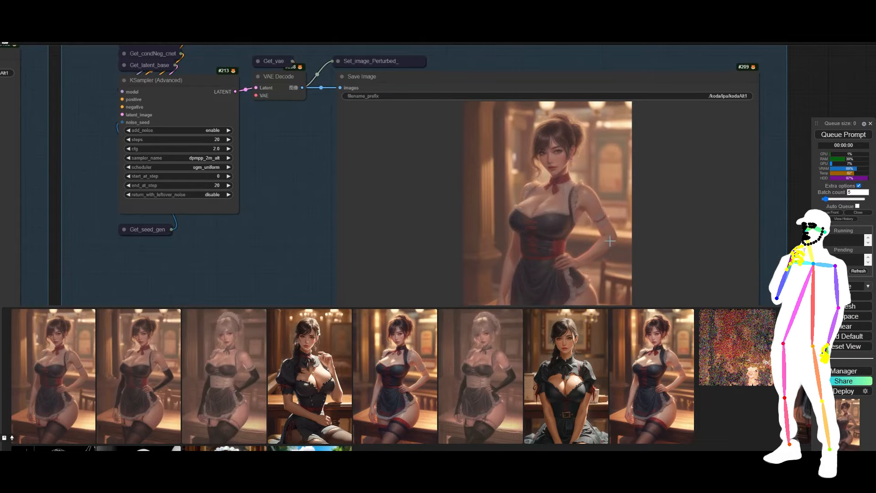
{"action": "scroll", "coordinate": [609, 241], "scroll_direction": "down", "scroll_amount": 5}
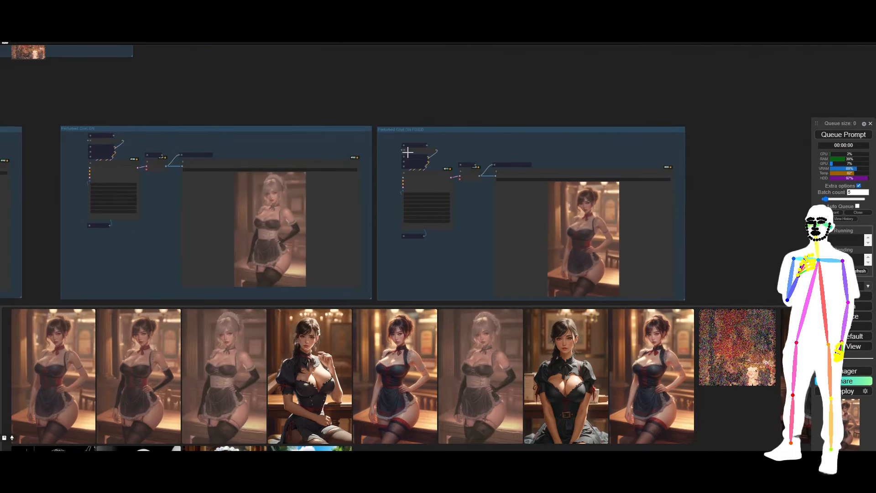
{"action": "left_click_drag", "start_coordinate": [433, 91], "coordinate": [504, 78]}
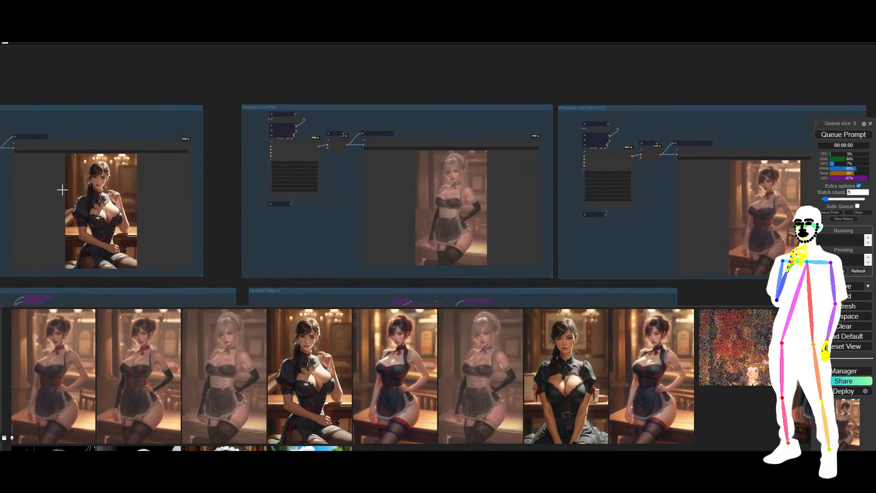
{"action": "scroll", "coordinate": [63, 189], "scroll_direction": "up", "scroll_amount": 5}
{"action": "scroll", "coordinate": [100, 157], "scroll_direction": "down", "scroll_amount": 5}
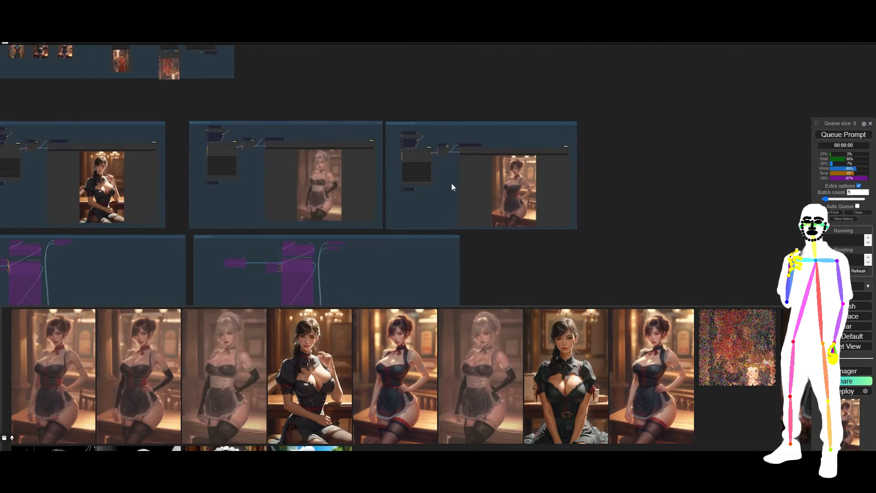
Examine the Kolors-Basic group's sampler and output alongside the neighbouring Perturbed Cnet OFF group
{"action": "left_click_drag", "start_coordinate": [285, 102], "coordinate": [538, 107]}
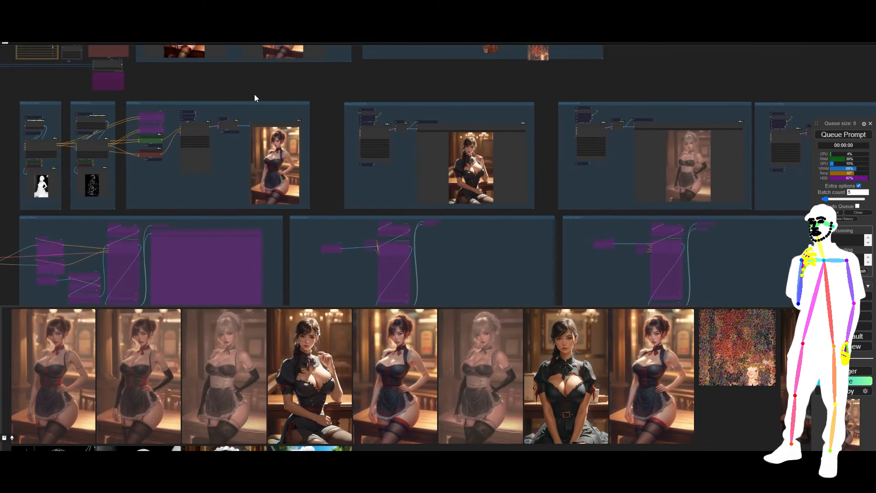
{"action": "left_click_drag", "start_coordinate": [254, 98], "coordinate": [348, 94]}
{"action": "scroll", "coordinate": [308, 102], "scroll_direction": "up", "scroll_amount": 8}
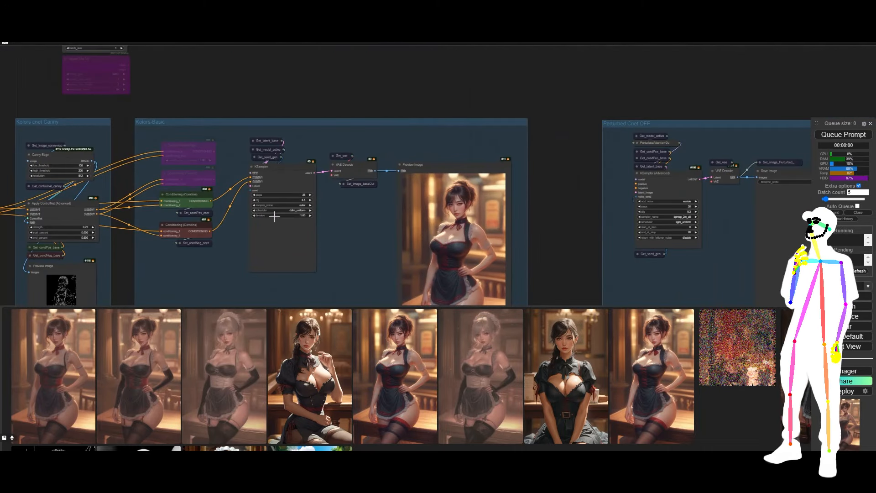
{"action": "left_click_drag", "start_coordinate": [483, 101], "coordinate": [294, 110]}
{"action": "scroll", "coordinate": [296, 111], "scroll_direction": "down", "scroll_amount": 5}
{"action": "left_click_drag", "start_coordinate": [433, 65], "coordinate": [310, 126]}
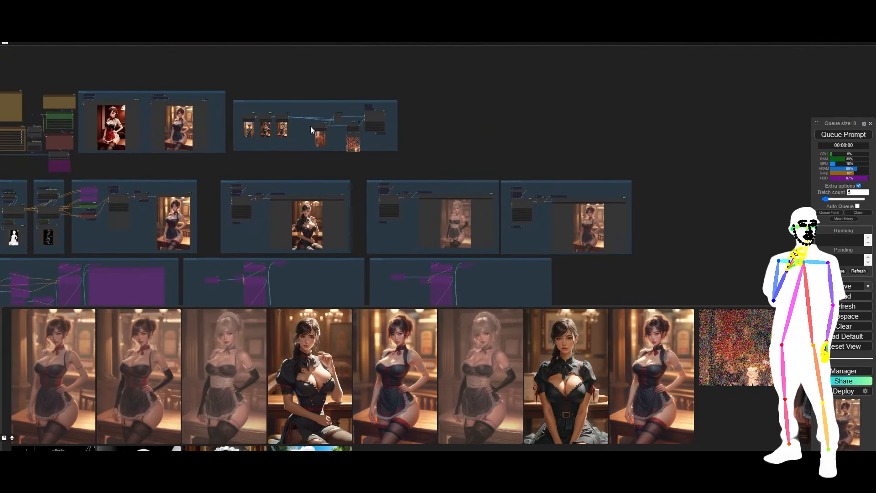
Load the generated dark-haired maid image from the image feed into the first, third and negative Load Image nodes of the IP Adapter group
{"action": "scroll", "coordinate": [356, 119], "scroll_direction": "up", "scroll_amount": 16}
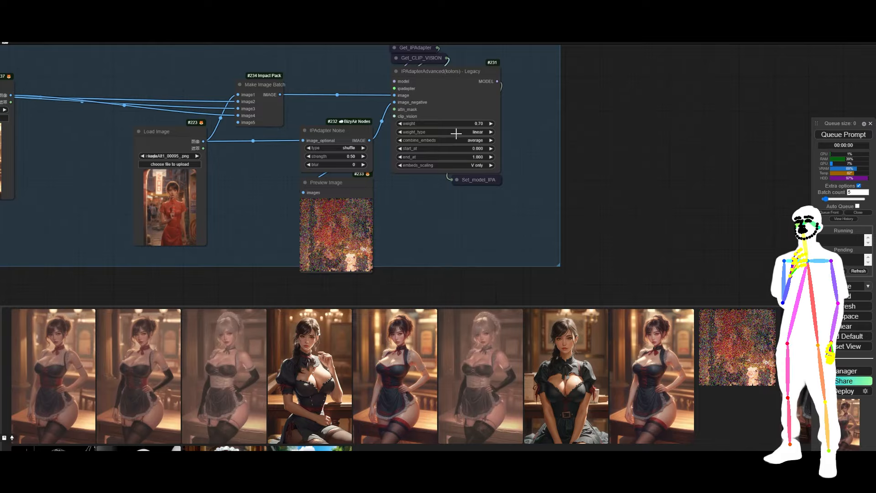
{"action": "scroll", "coordinate": [579, 144], "scroll_direction": "down", "scroll_amount": 6}
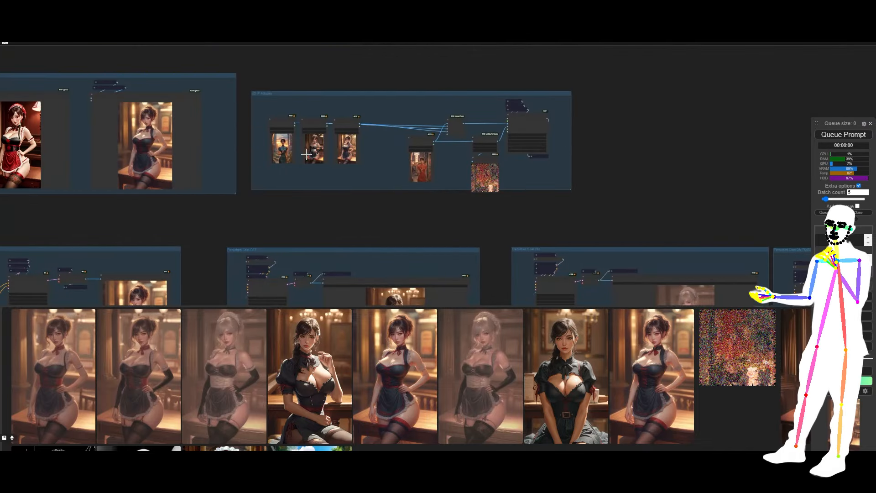
{"action": "scroll", "coordinate": [319, 184], "scroll_direction": "up", "scroll_amount": 5}
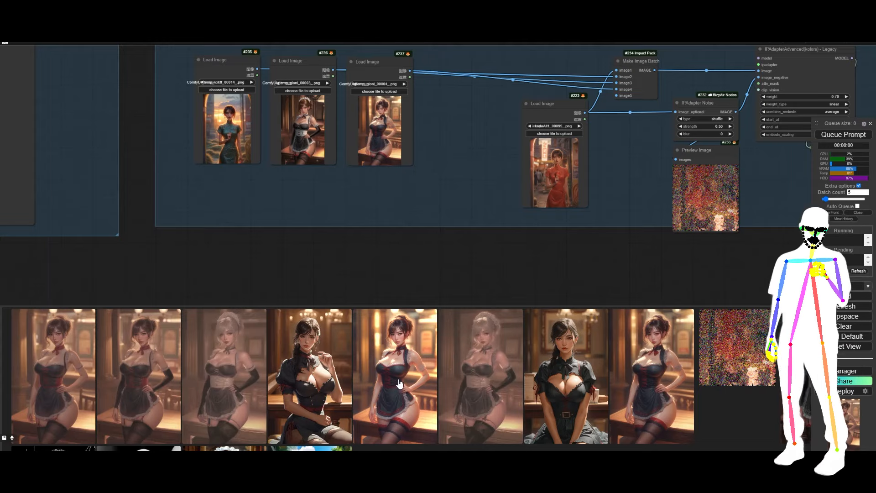
{"action": "left_click_drag", "start_coordinate": [395, 383], "coordinate": [367, 111]}
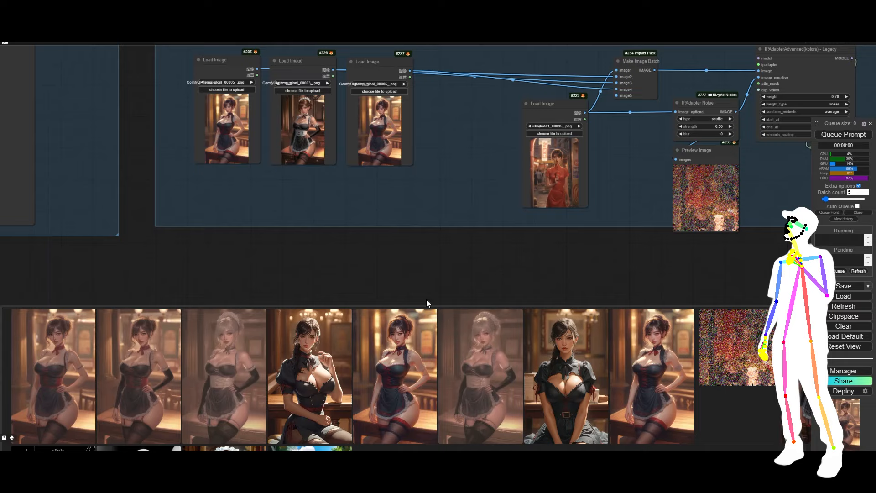
{"action": "left_click_drag", "start_coordinate": [399, 375], "coordinate": [546, 182]}
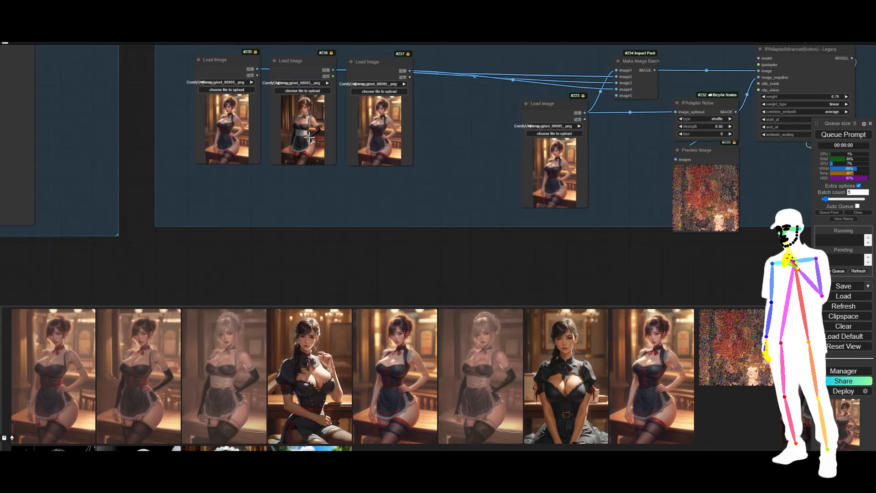
Load another maid image from the image feed into the third Load Image node of the IP Adapter group and queue another batch run
{"action": "scroll", "coordinate": [431, 370], "scroll_direction": "down", "scroll_amount": 2}
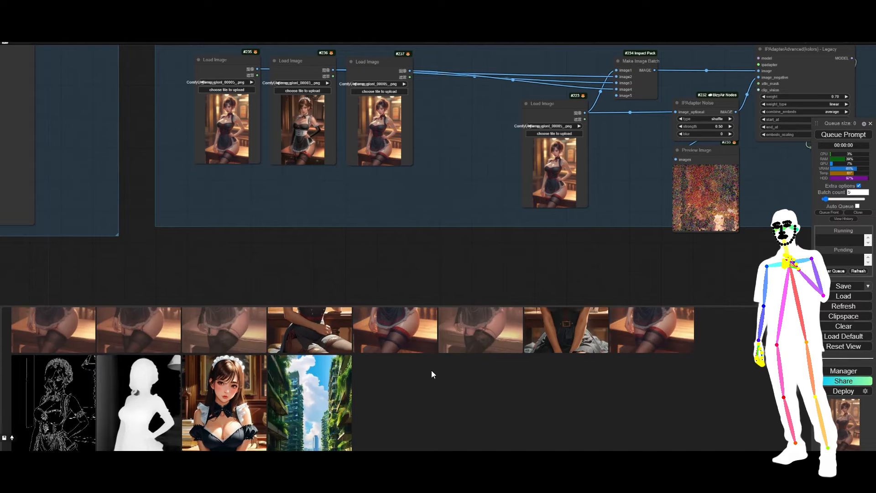
{"action": "scroll", "coordinate": [502, 374], "scroll_direction": "up", "scroll_amount": 2}
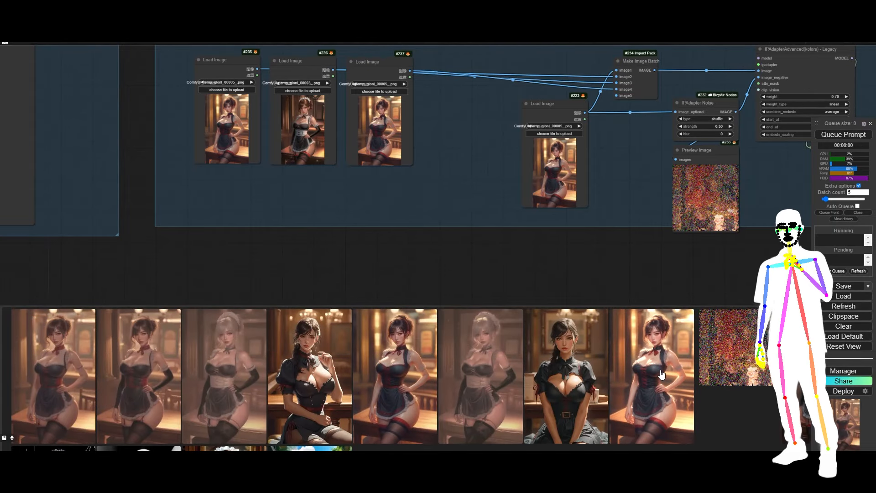
{"action": "left_click_drag", "start_coordinate": [502, 374], "coordinate": [384, 130]}
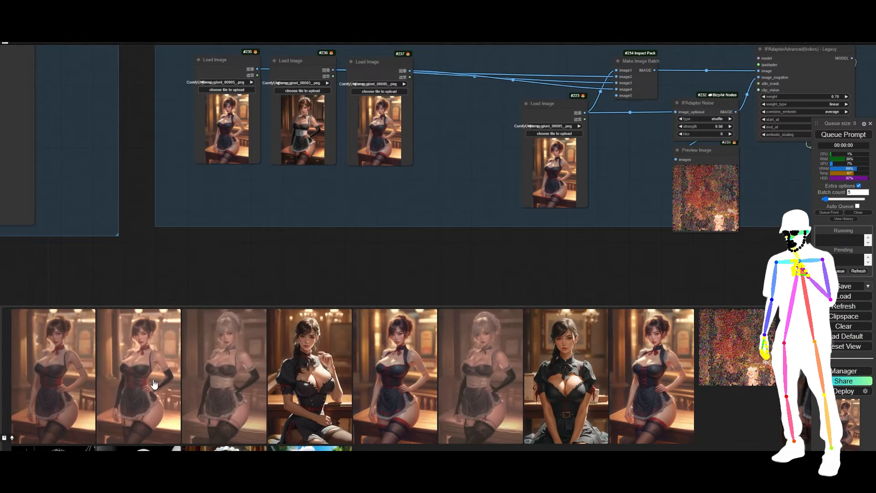
{"action": "scroll", "coordinate": [260, 345], "scroll_direction": "down", "scroll_amount": 3}
{"action": "scroll", "coordinate": [260, 345], "scroll_direction": "down", "scroll_amount": 2}
{"action": "scroll", "coordinate": [665, 400], "scroll_direction": "up", "scroll_amount": 3}
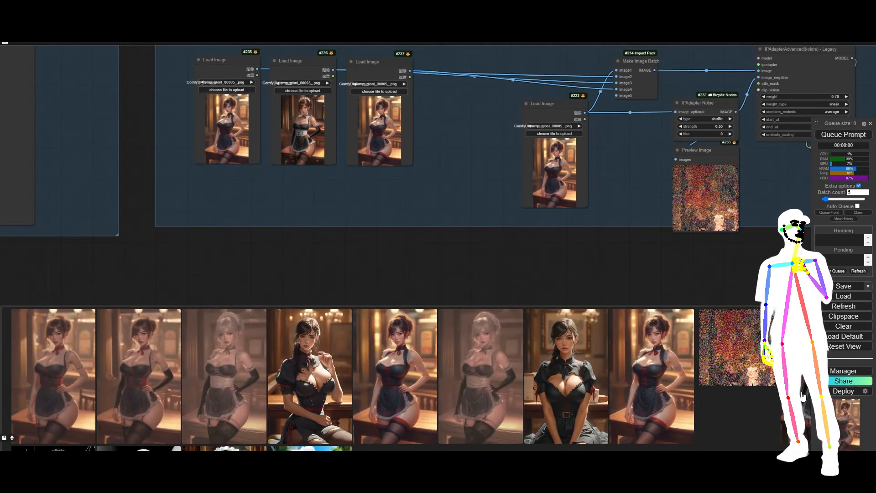
{"action": "left_click_drag", "start_coordinate": [801, 396], "coordinate": [363, 143]}
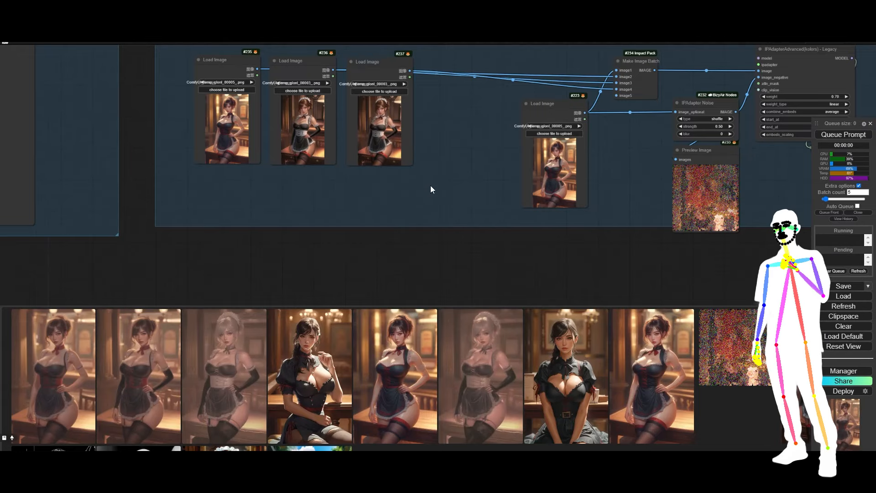
{"action": "left_click", "coordinate": [843, 134]}
{"action": "scroll", "coordinate": [497, 147], "scroll_direction": "down", "scroll_amount": 5}
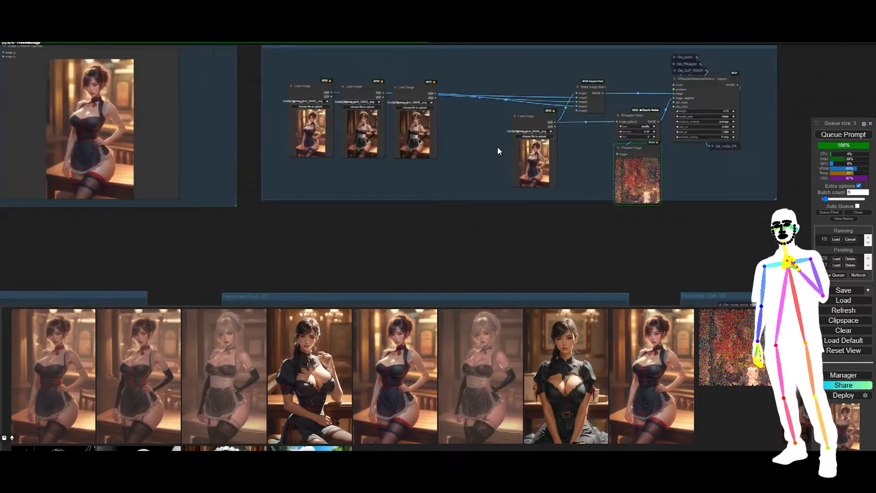
Examine the depth-map Image Resize node, its width and height links to Empty Latent Image, and its resize method options
{"action": "scroll", "coordinate": [497, 146], "scroll_direction": "down", "scroll_amount": 2}
{"action": "scroll", "coordinate": [462, 156], "scroll_direction": "down", "scroll_amount": 2}
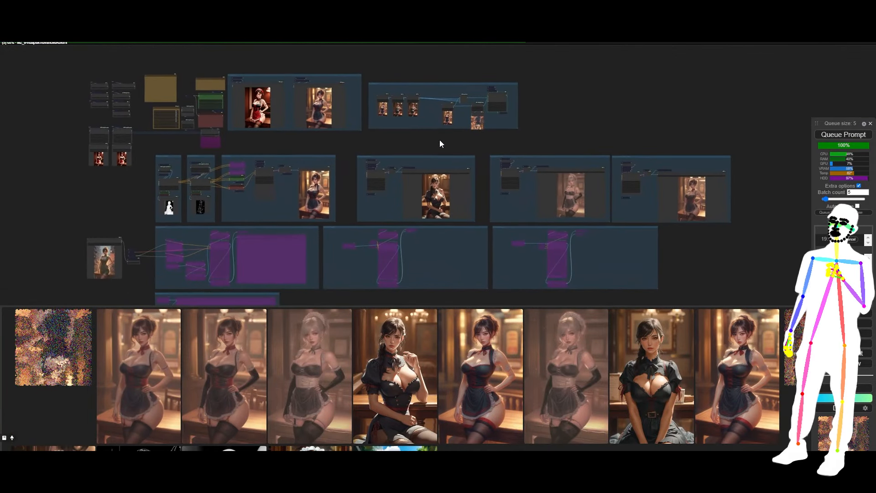
{"action": "left_click_drag", "start_coordinate": [443, 138], "coordinate": [473, 141]}
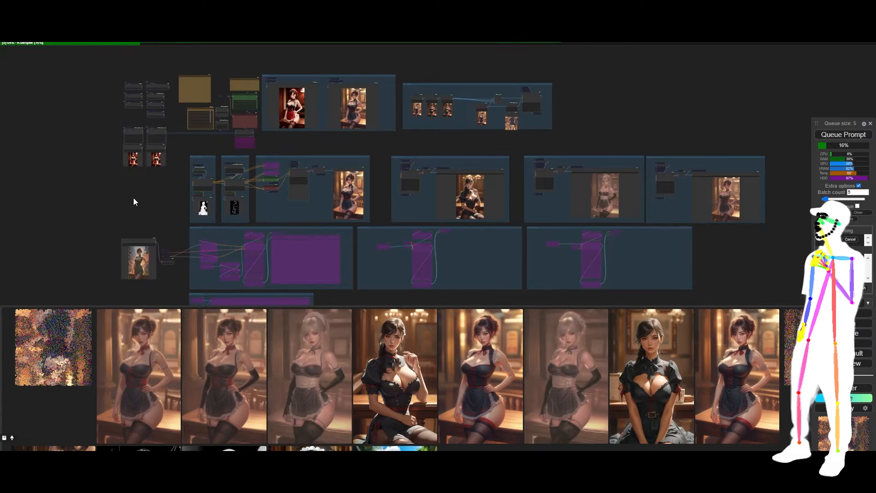
{"action": "left_click_drag", "start_coordinate": [133, 198], "coordinate": [275, 204]}
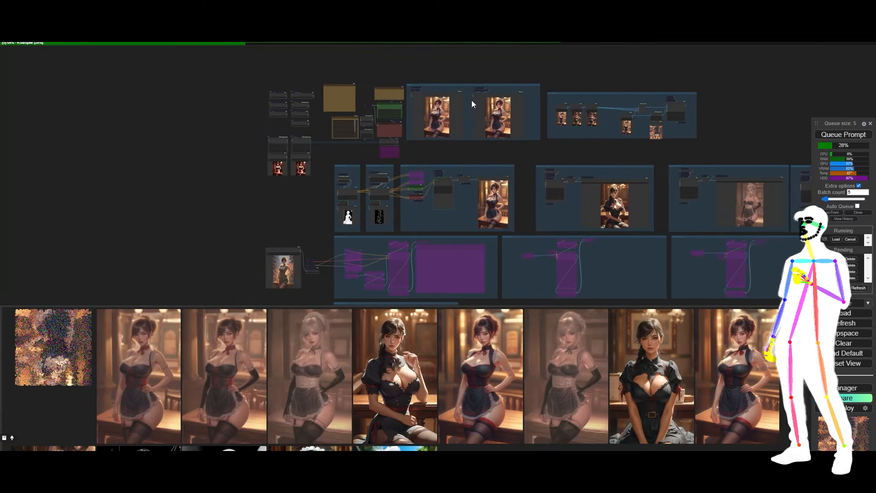
{"action": "scroll", "coordinate": [262, 142], "scroll_direction": "up", "scroll_amount": 15}
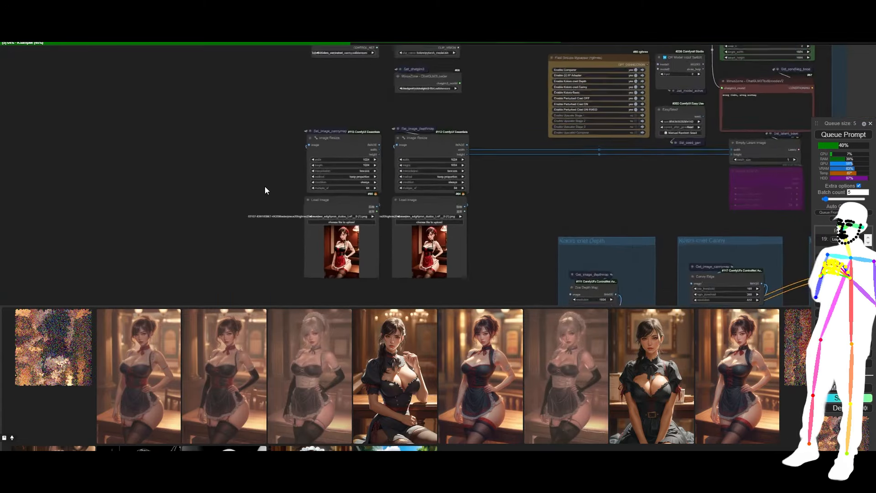
{"action": "left_click_drag", "start_coordinate": [617, 180], "coordinate": [285, 168]}
{"action": "left_click", "coordinate": [264, 160]}
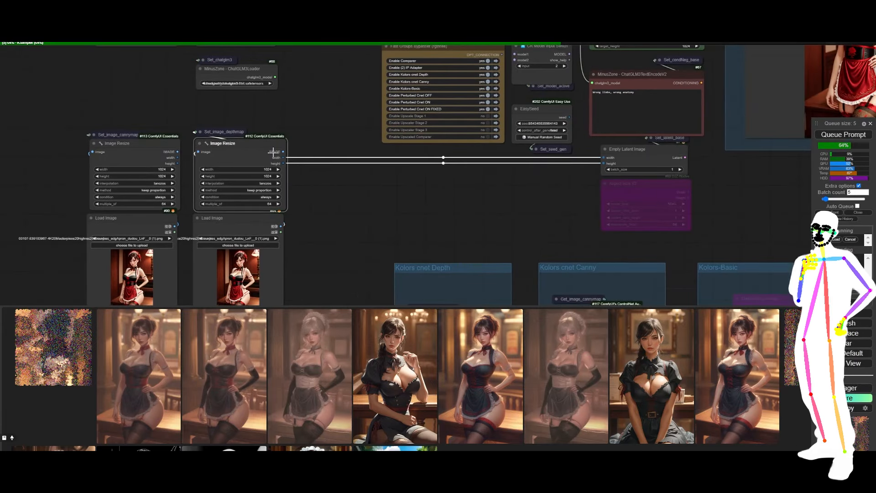
{"action": "scroll", "coordinate": [286, 160], "scroll_direction": "up", "scroll_amount": 5}
{"action": "scroll", "coordinate": [311, 201], "scroll_direction": "down", "scroll_amount": 3}
{"action": "left_click", "coordinate": [704, 168]}
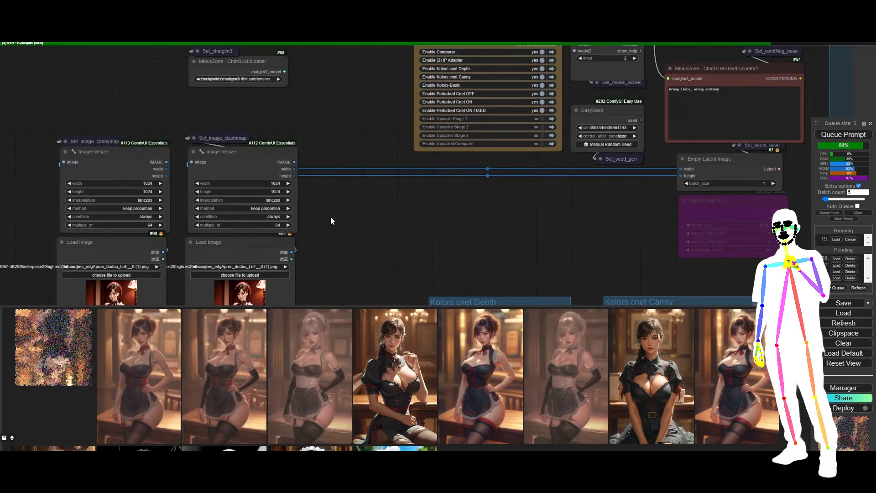
{"action": "left_click_drag", "start_coordinate": [330, 218], "coordinate": [135, 216]}
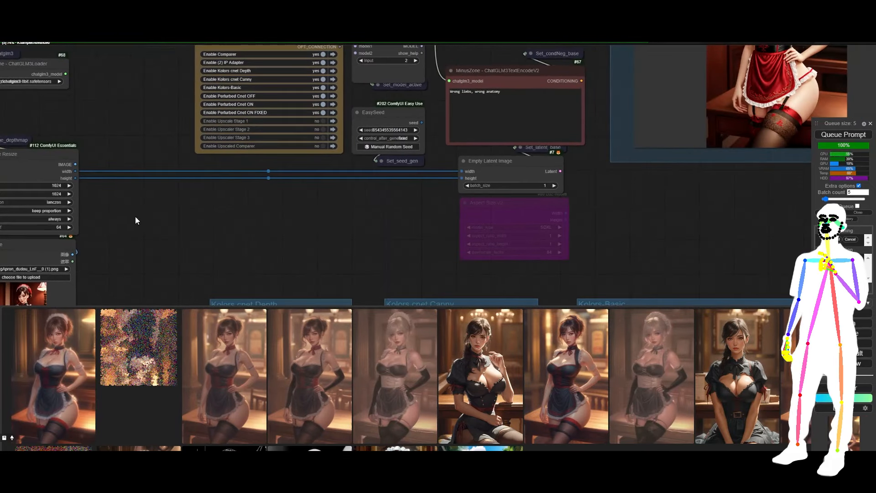
{"action": "left_click", "coordinate": [504, 167]}
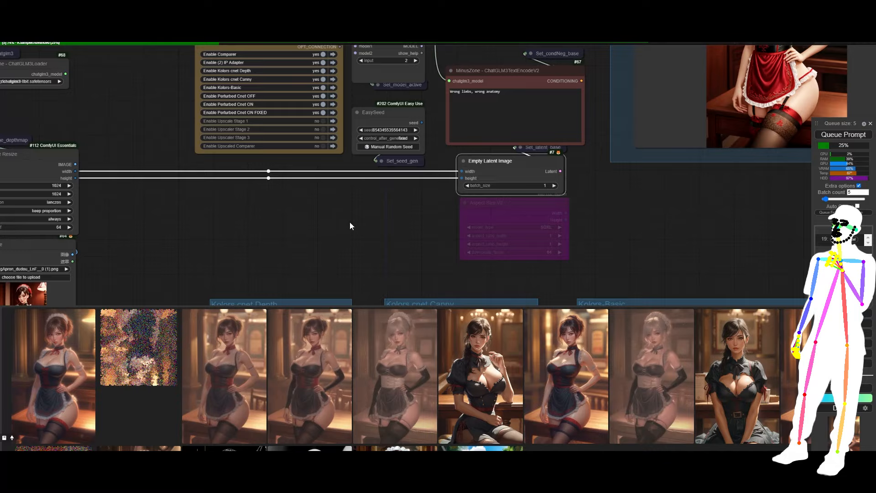
{"action": "left_click_drag", "start_coordinate": [233, 212], "coordinate": [496, 216]}
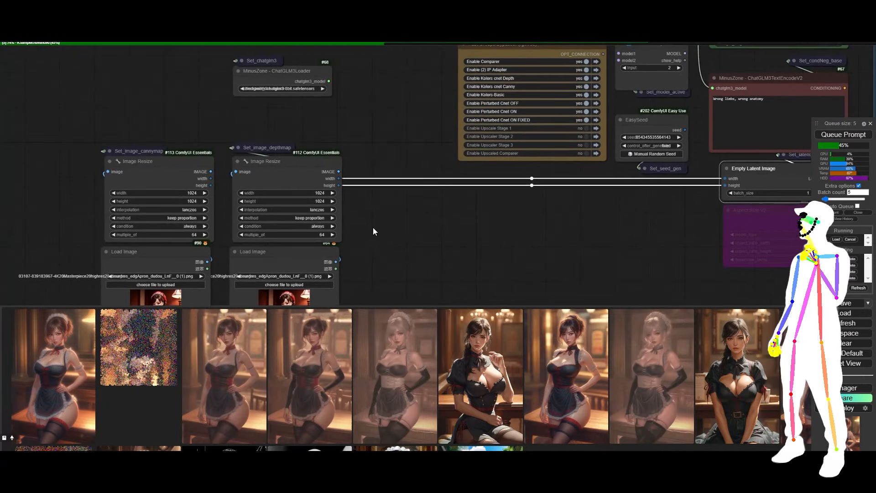
{"action": "left_click", "coordinate": [295, 218]}
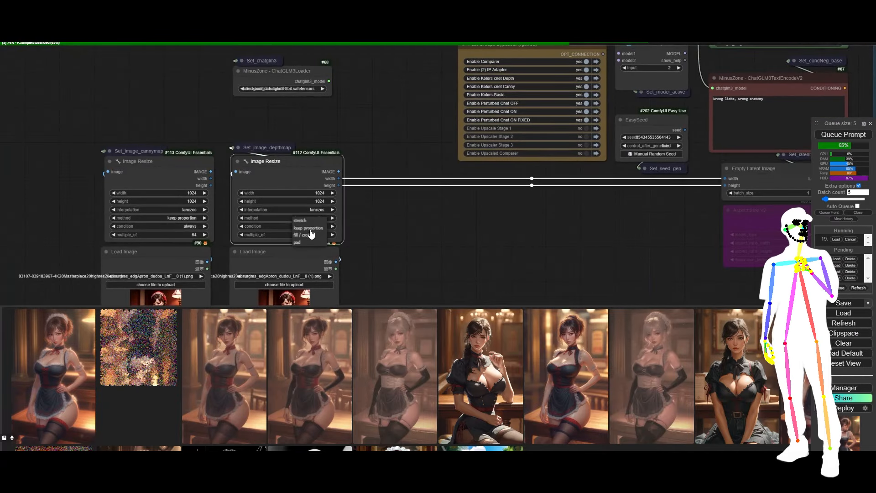
{"action": "left_click", "coordinate": [374, 225]}
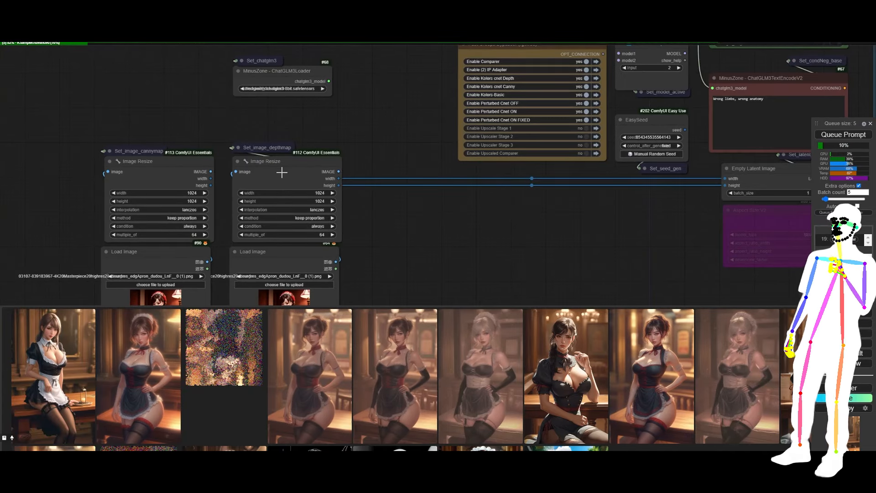
Examine the Kolors-Basic preview image up close, along with the KSampler settings that produce it
{"action": "scroll", "coordinate": [128, 106], "scroll_direction": "down", "scroll_amount": 5}
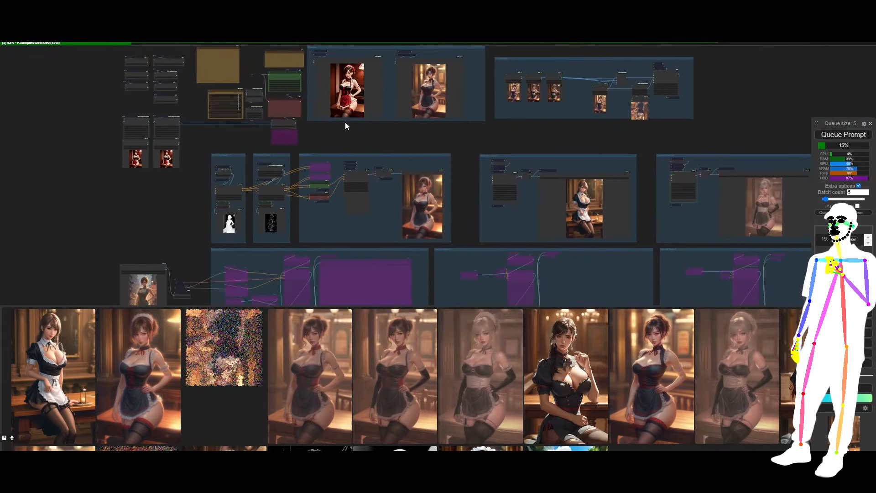
{"action": "left_click_drag", "start_coordinate": [426, 142], "coordinate": [360, 116]}
{"action": "scroll", "coordinate": [351, 183], "scroll_direction": "up", "scroll_amount": 10}
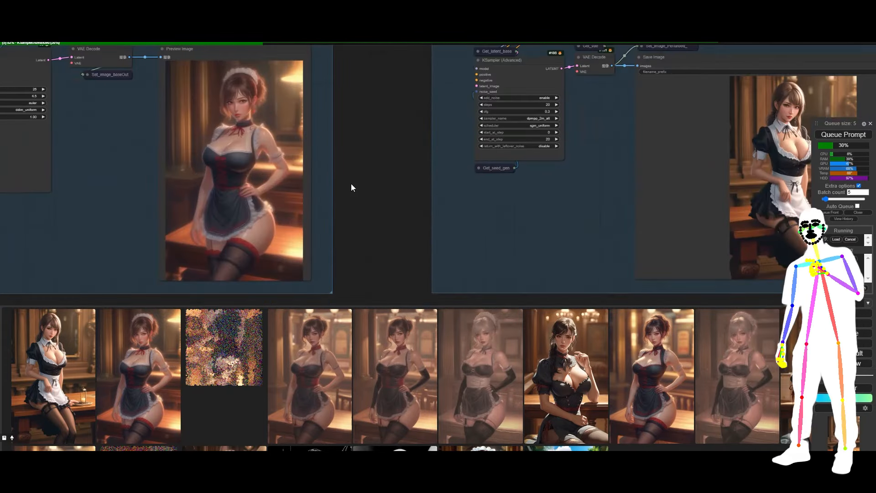
{"action": "left_click_drag", "start_coordinate": [346, 118], "coordinate": [491, 130]}
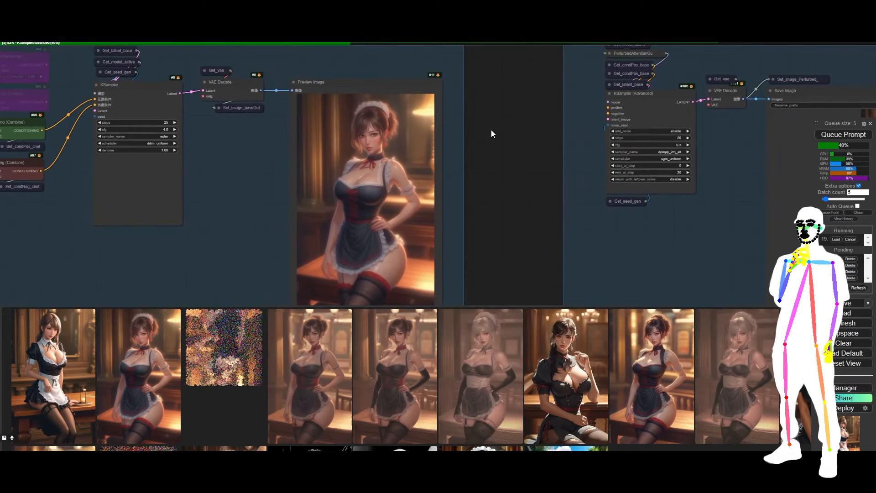
{"action": "scroll", "coordinate": [488, 129], "scroll_direction": "up", "scroll_amount": 4}
{"action": "scroll", "coordinate": [489, 130], "scroll_direction": "up", "scroll_amount": 3}
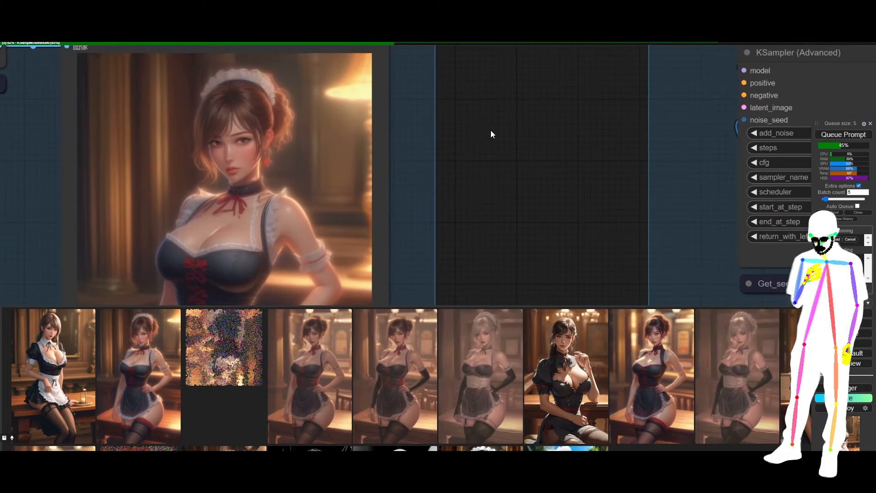
{"action": "scroll", "coordinate": [491, 130], "scroll_direction": "down", "scroll_amount": 2}
{"action": "scroll", "coordinate": [490, 130], "scroll_direction": "up", "scroll_amount": 1}
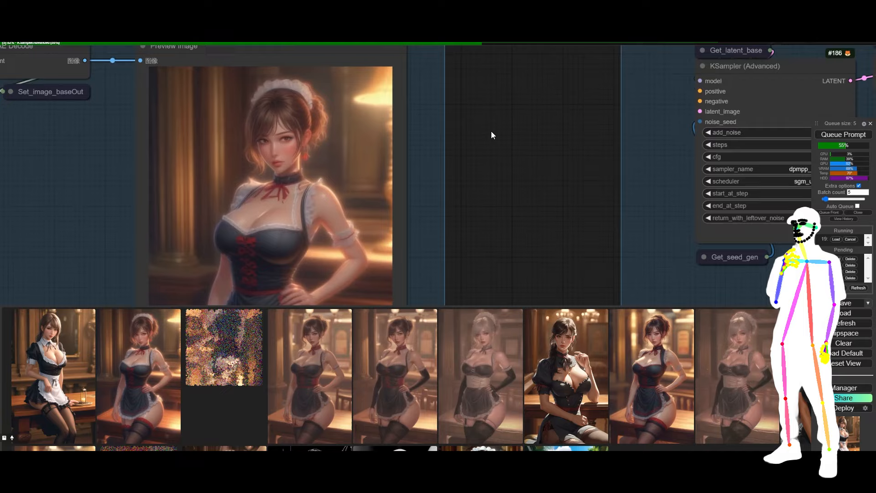
{"action": "left_click_drag", "start_coordinate": [481, 198], "coordinate": [825, 218]}
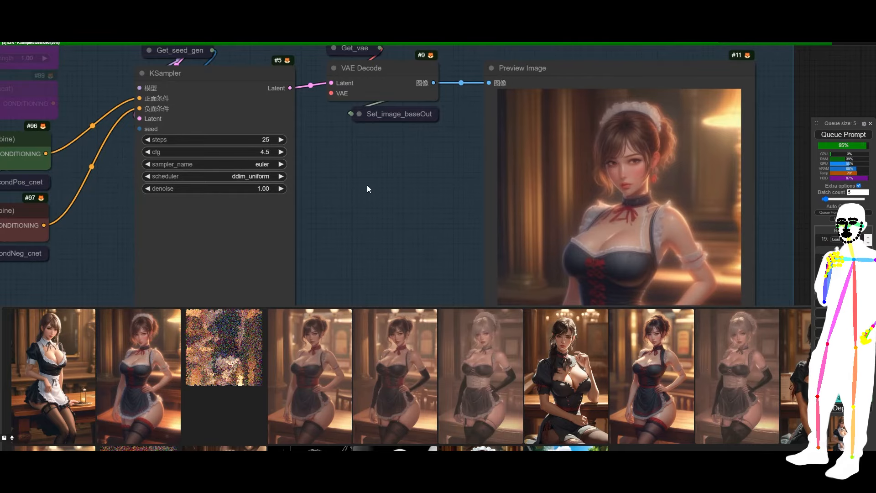
{"action": "scroll", "coordinate": [367, 185], "scroll_direction": "down", "scroll_amount": 3}
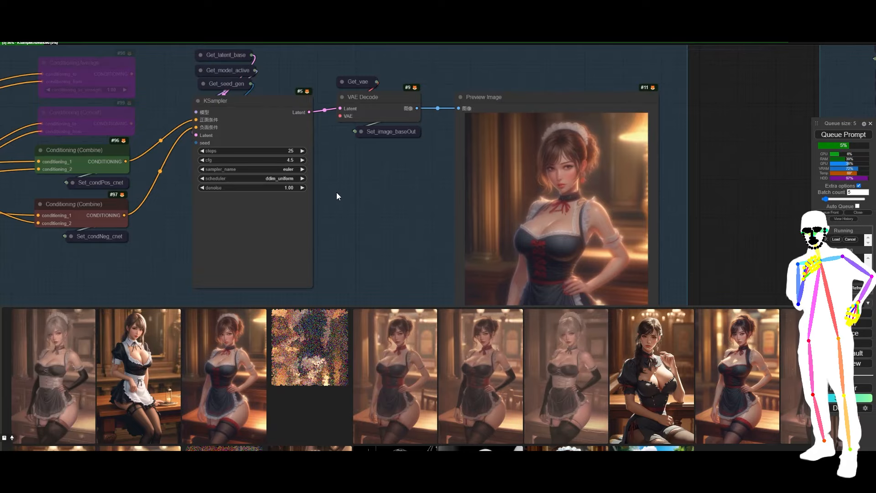
{"action": "scroll", "coordinate": [336, 192], "scroll_direction": "down", "scroll_amount": 2}
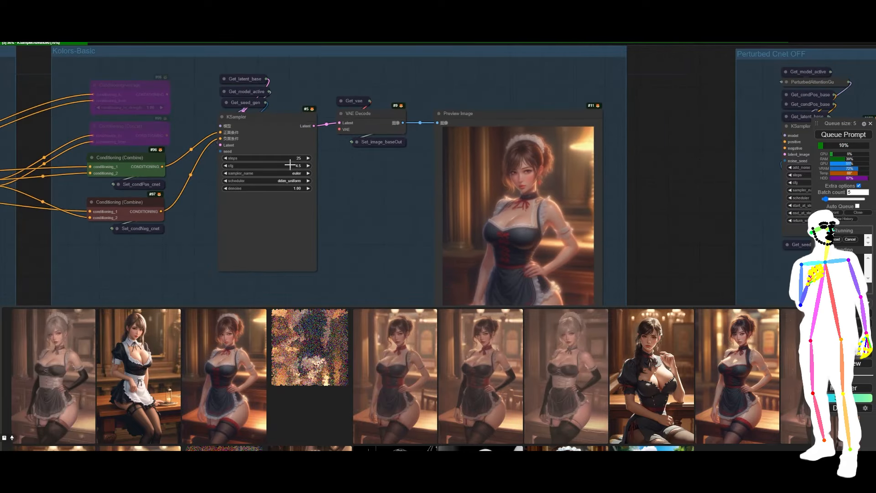
Duplicate the nodes of the Perturbed Cnet ON FIXED group and place the copy in the empty space beside that group
{"action": "scroll", "coordinate": [363, 208], "scroll_direction": "down", "scroll_amount": 5}
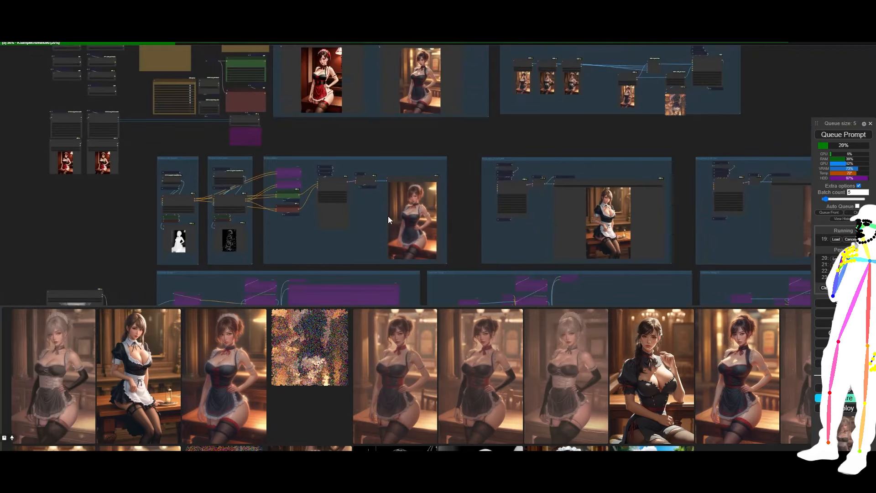
{"action": "left_click_drag", "start_coordinate": [463, 238], "coordinate": [26, 231]}
{"action": "left_click_drag", "start_coordinate": [345, 211], "coordinate": [169, 195]}
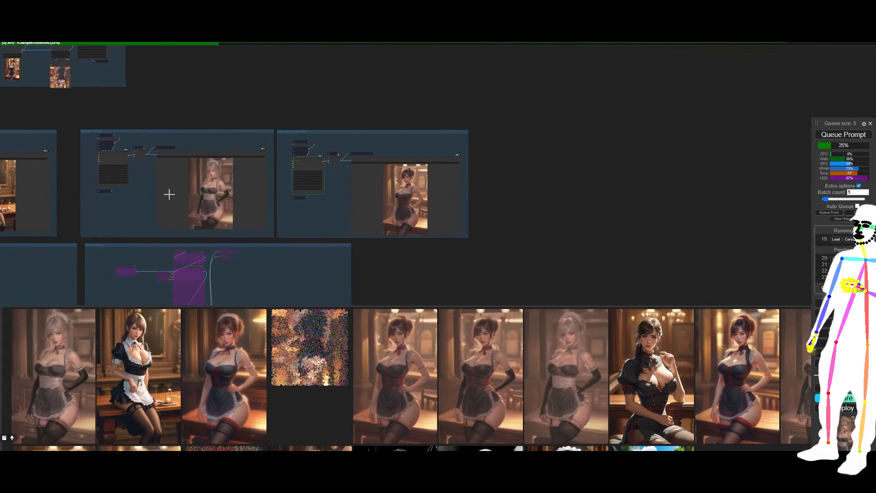
{"action": "left_click_drag", "start_coordinate": [289, 136], "coordinate": [456, 229]}
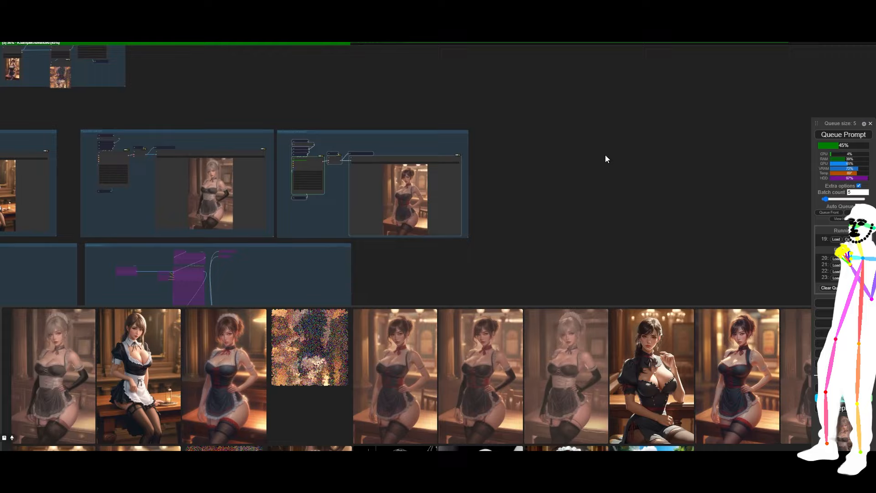
{"action": "key", "text": "ctrl+v"}
{"action": "left_click_drag", "start_coordinate": [648, 172], "coordinate": [576, 153]}
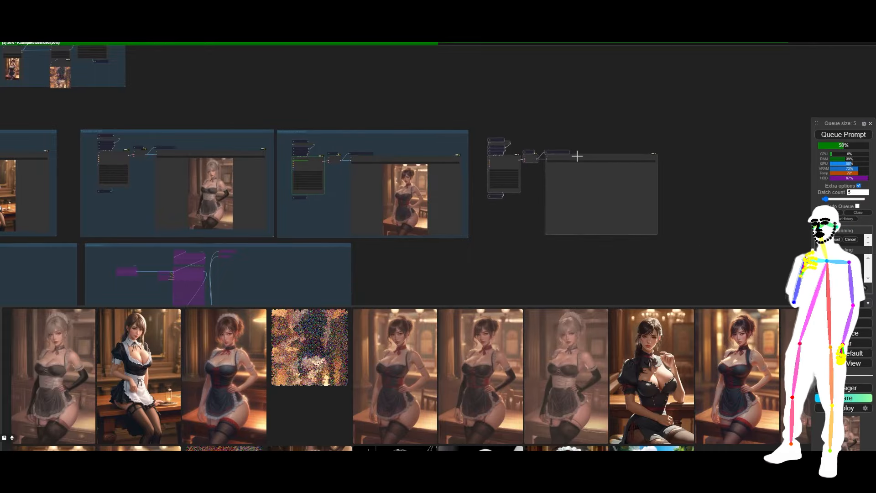
Delete the PerturbedAttentionGuidance node from the copied chain, leaving Get_model_active feeding the KSampler (Advanced) directly
{"action": "scroll", "coordinate": [546, 151], "scroll_direction": "up", "scroll_amount": 15}
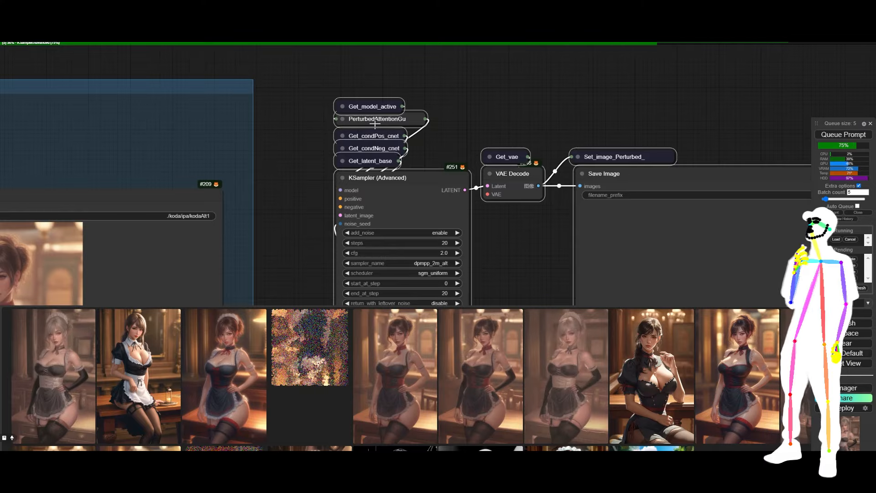
{"action": "left_click", "coordinate": [462, 111]}
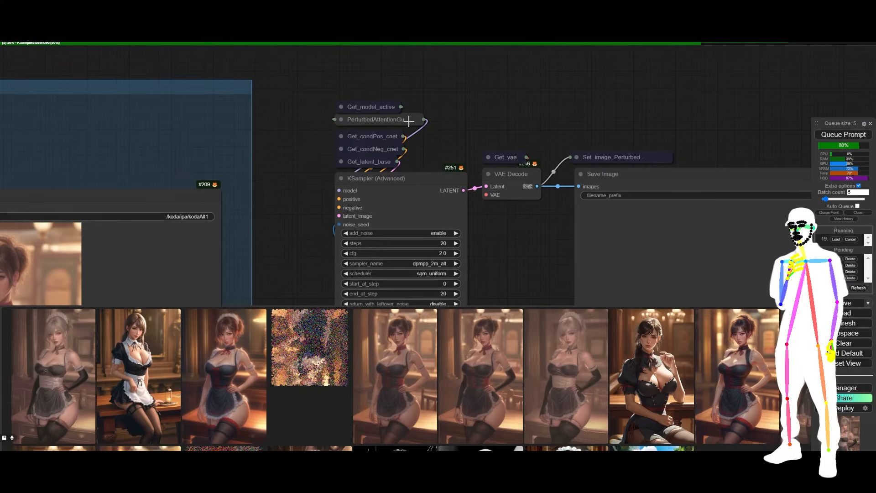
{"action": "left_click", "coordinate": [409, 119]}
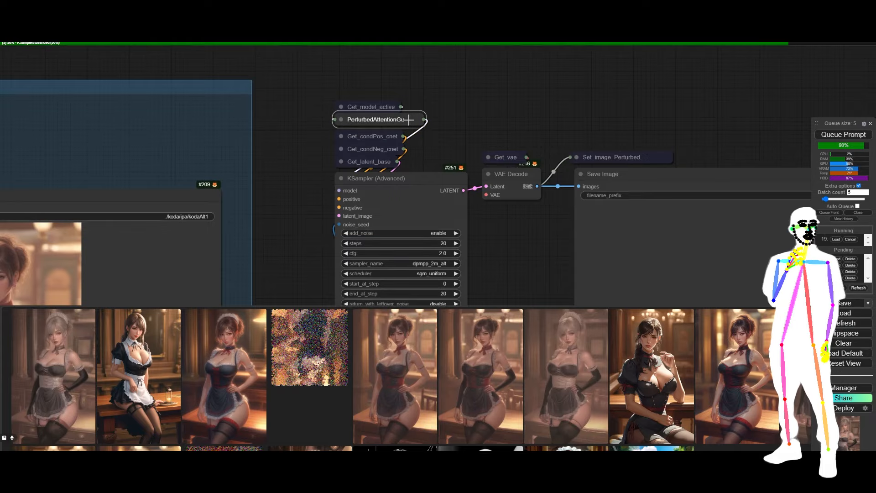
{"action": "key", "text": "Delete"}
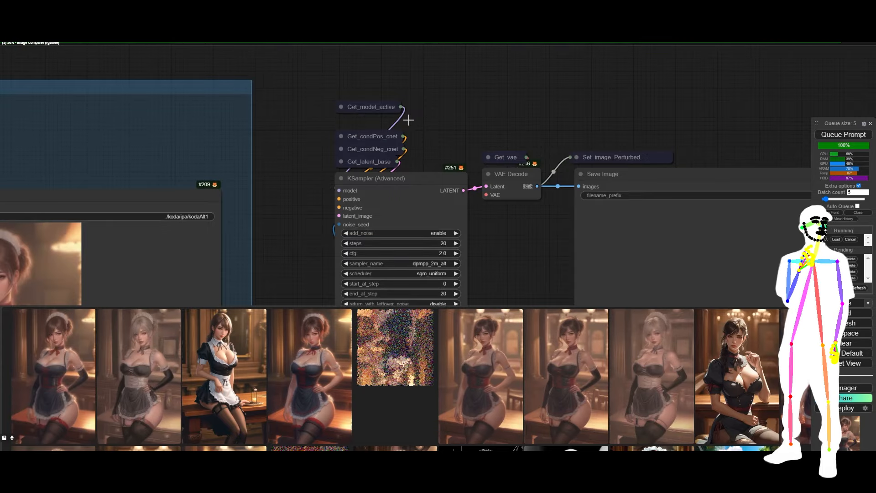
{"action": "left_click", "coordinate": [367, 106]}
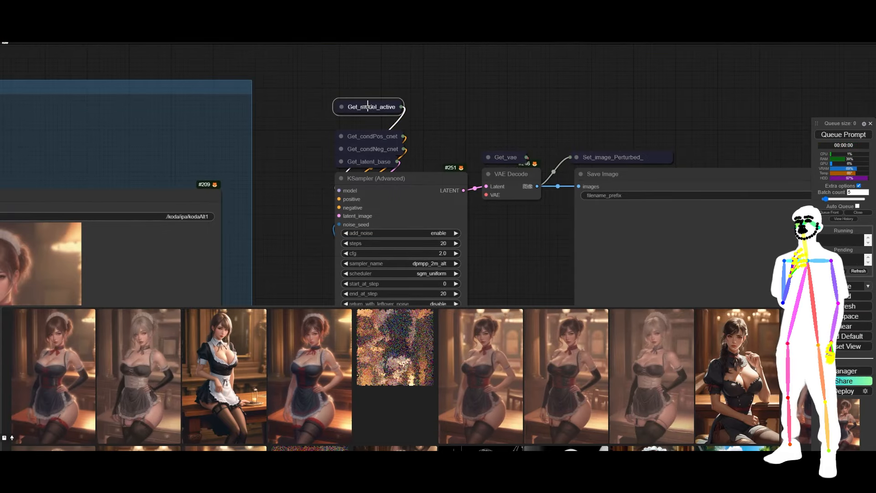
{"action": "left_click", "coordinate": [453, 121]}
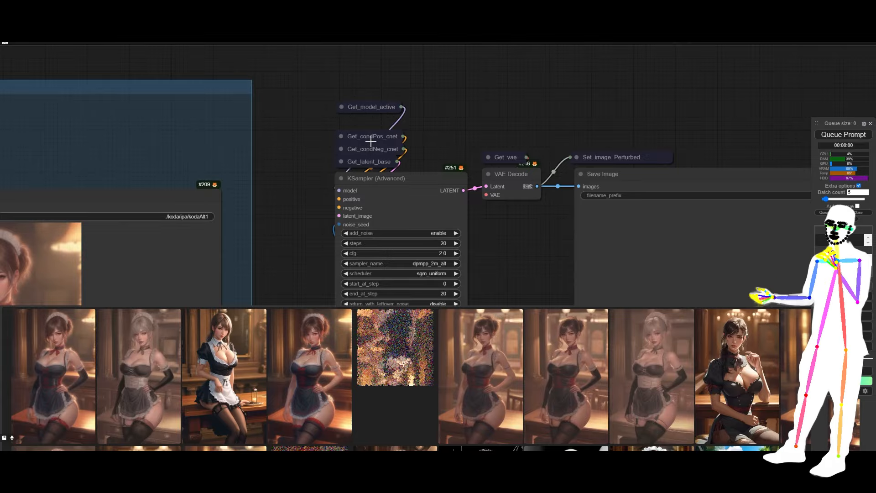
Expand the copied Set_image_Perturbed_cON_FIXED_0 node and change its constant to image_standard
{"action": "left_click_drag", "start_coordinate": [465, 134], "coordinate": [415, 74]}
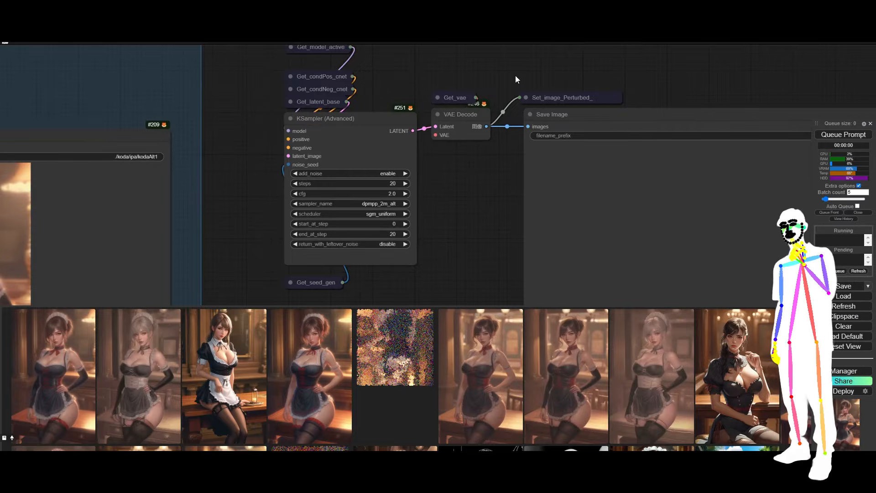
{"action": "left_click", "coordinate": [526, 97]}
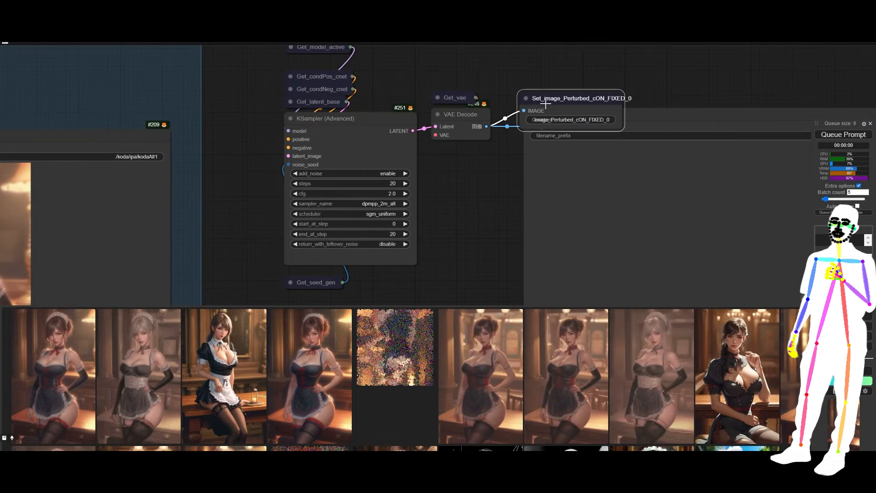
{"action": "left_click", "coordinate": [584, 120]}
{"action": "left_click", "coordinate": [633, 117]}
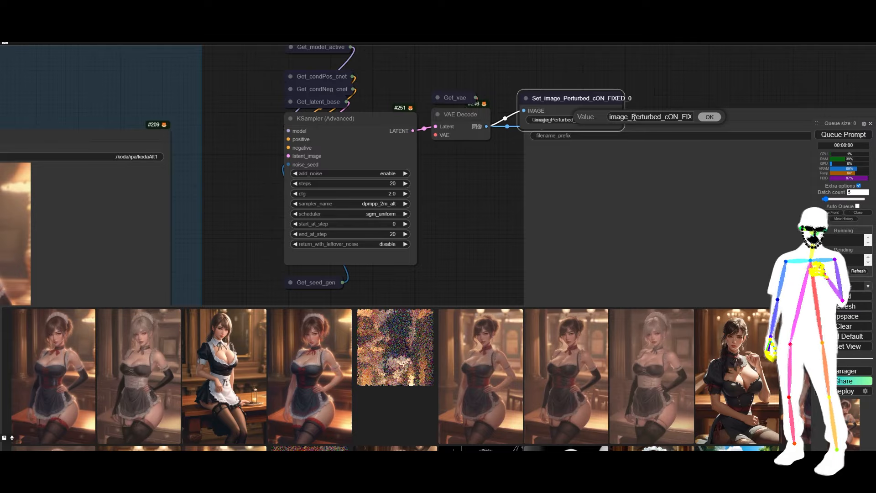
{"action": "key", "text": "ctrl+a"}
{"action": "type", "text": "image_s"}
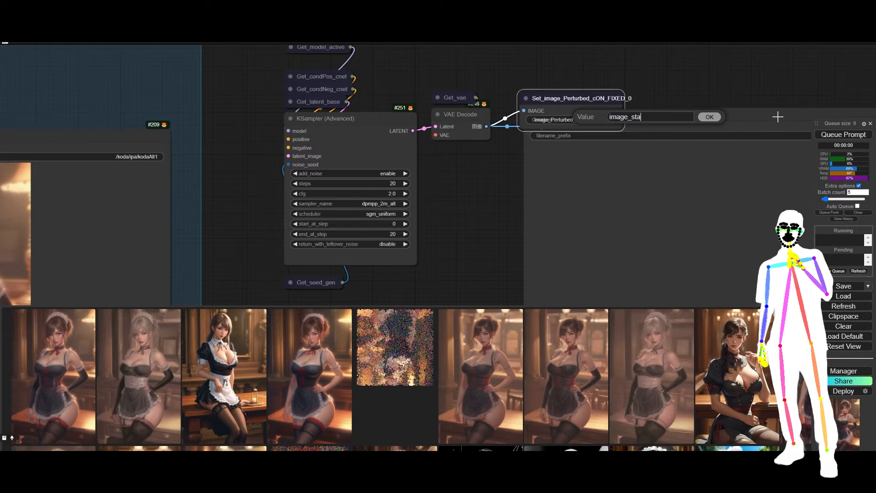
{"action": "type", "text": "tandard"}
{"action": "key", "text": "Return"}
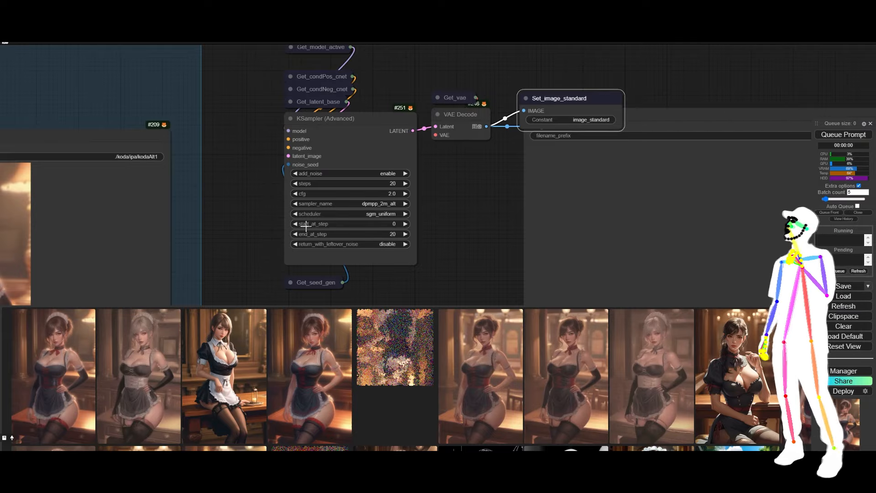
{"action": "left_click", "coordinate": [385, 184]}
{"action": "left_click", "coordinate": [499, 183]}
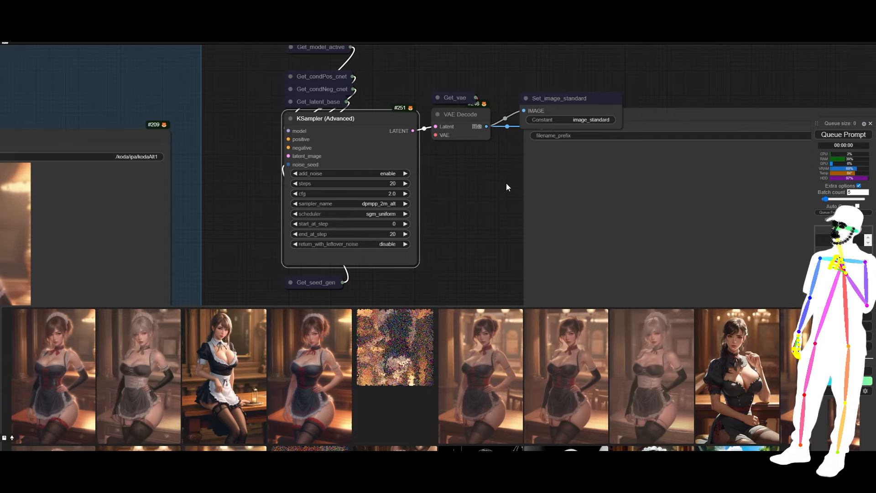
Set the copied KSampler (Advanced) to cfg 4.5, sampler euler and scheduler karras
{"action": "left_click", "coordinate": [390, 194]}
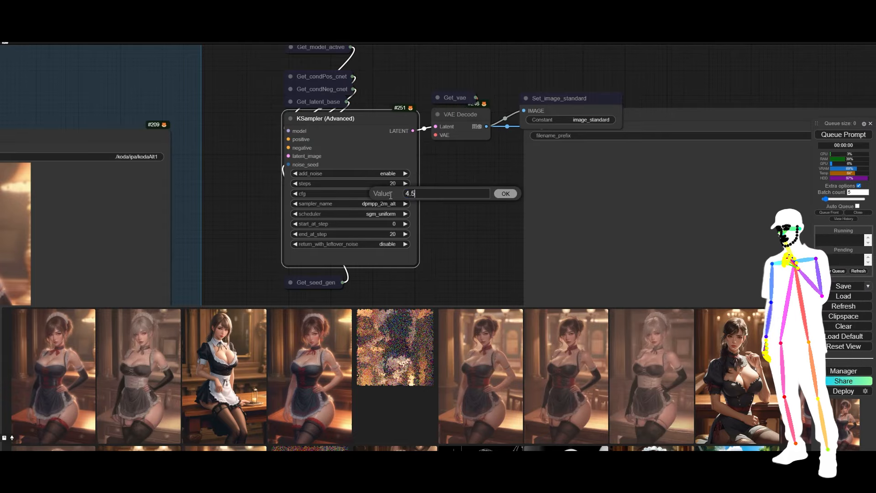
{"action": "type", "text": "4.5"}
{"action": "key", "text": "Return"}
{"action": "left_click", "coordinate": [384, 204]}
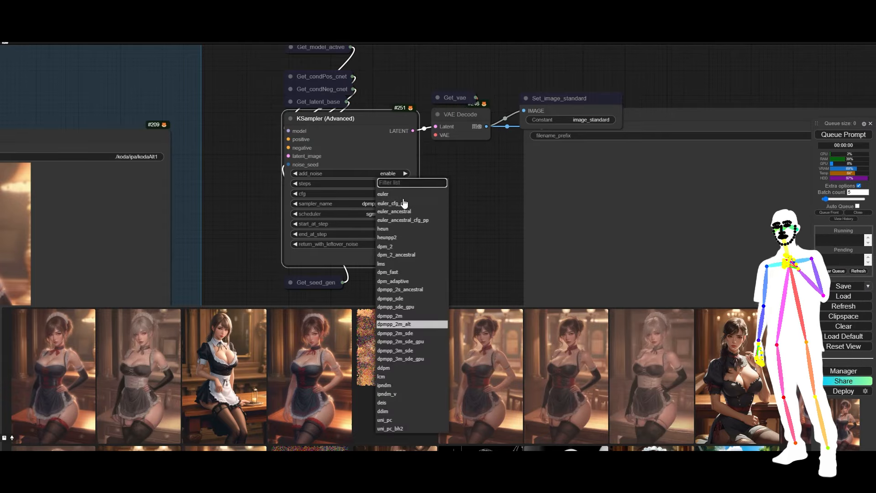
{"action": "left_click", "coordinate": [387, 194]}
{"action": "left_click", "coordinate": [382, 214]}
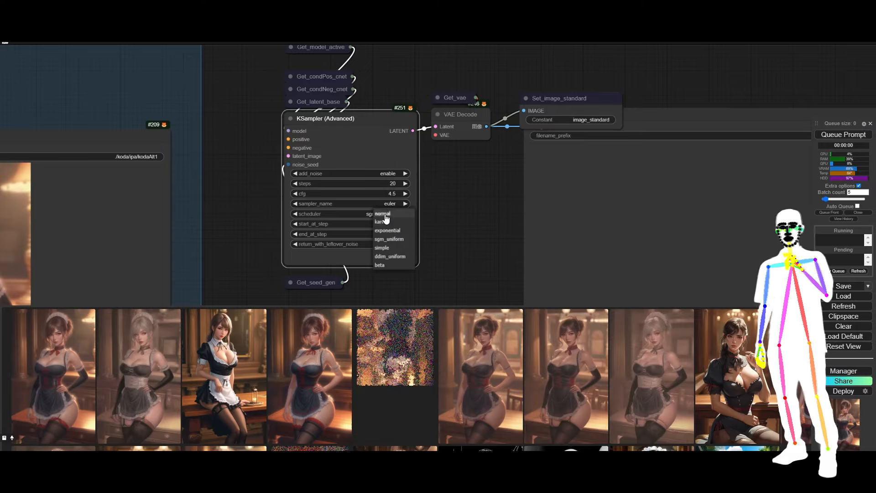
{"action": "left_click", "coordinate": [382, 222]}
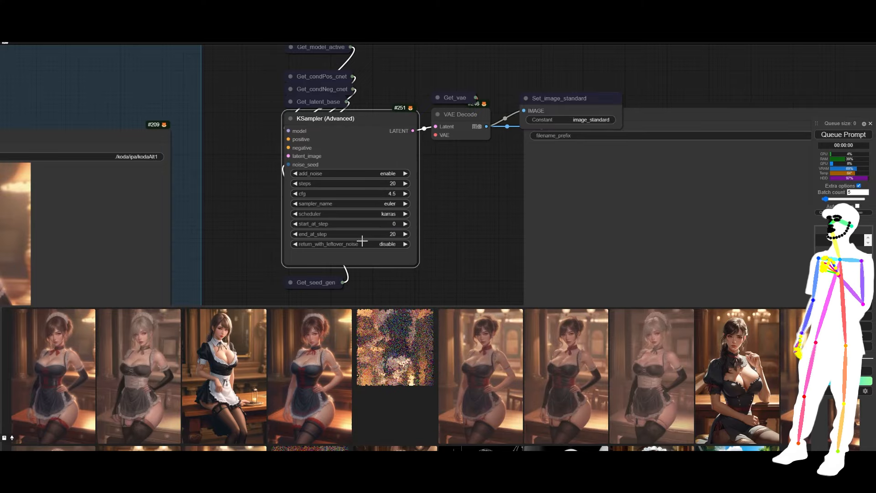
Collapse the Set_image_standard node and queue the prompt to generate with the new standard branch
{"action": "scroll", "coordinate": [269, 202], "scroll_direction": "down", "scroll_amount": 4}
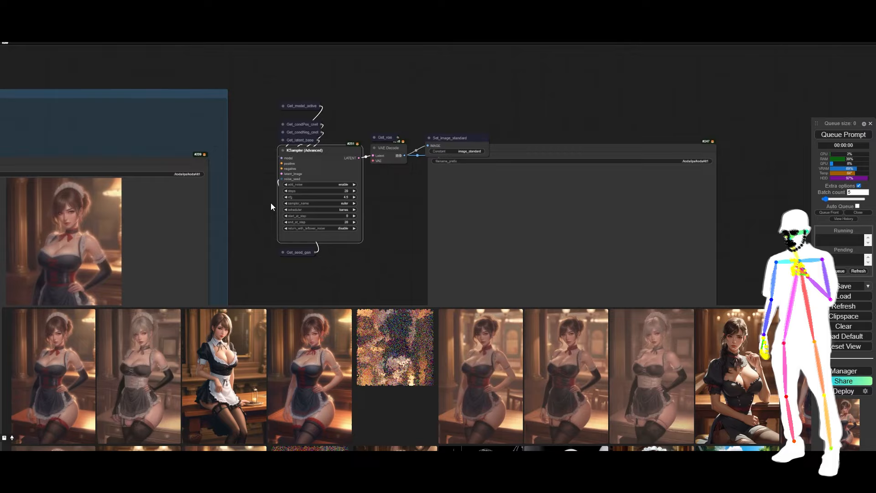
{"action": "left_click_drag", "start_coordinate": [418, 272], "coordinate": [377, 226]}
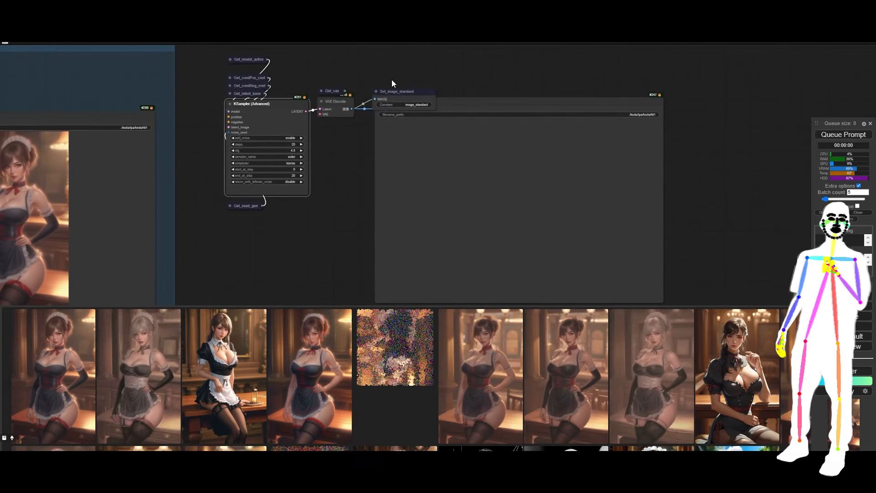
{"action": "left_click", "coordinate": [375, 92]}
{"action": "left_click", "coordinate": [843, 134]}
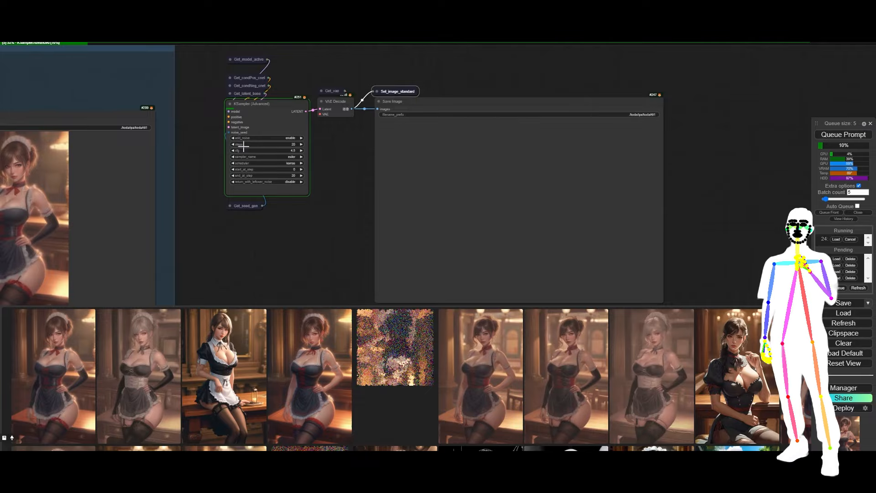
Add a group around all nodes of the standard branch, keeping the default title Group
{"action": "left_click_drag", "start_coordinate": [321, 242], "coordinate": [201, 272]}
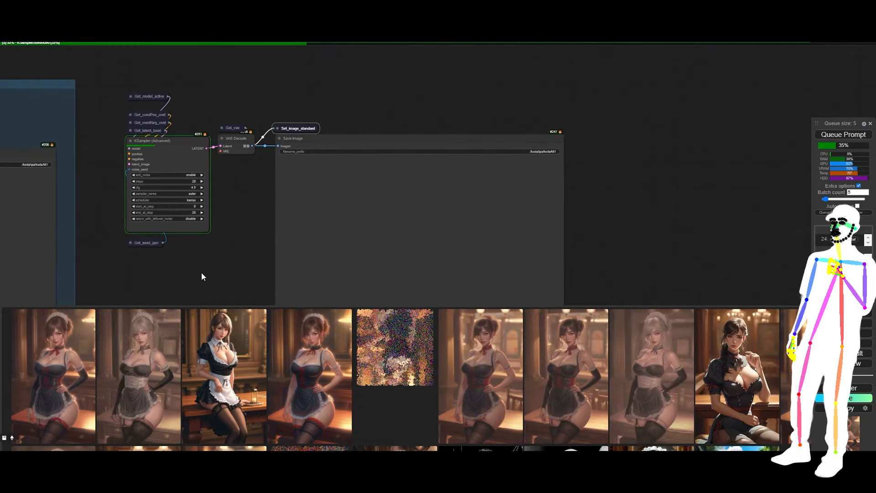
{"action": "right_click", "coordinate": [94, 81]}
{"action": "left_click", "coordinate": [108, 97]}
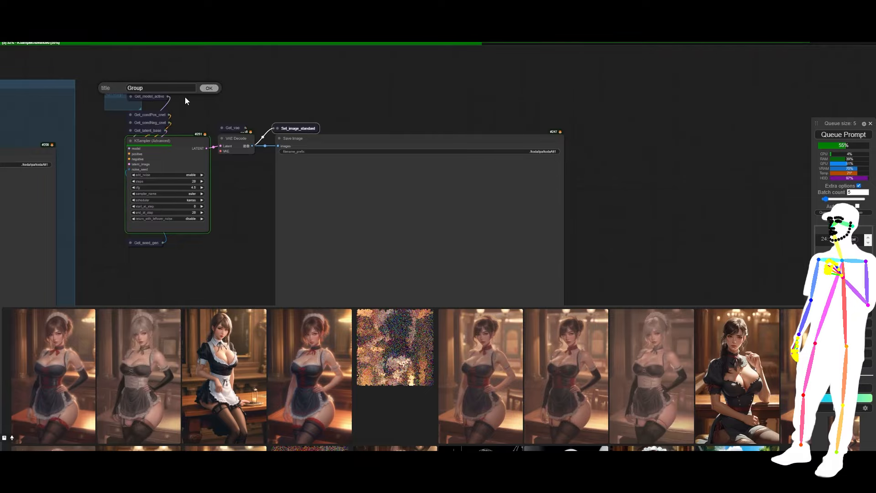
{"action": "left_click_drag", "start_coordinate": [140, 109], "coordinate": [569, 363]}
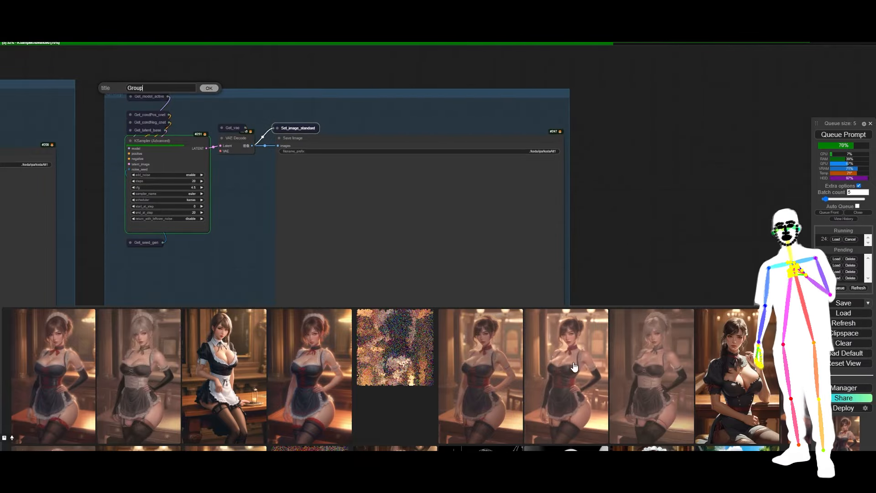
{"action": "left_click_drag", "start_coordinate": [648, 233], "coordinate": [658, 250]}
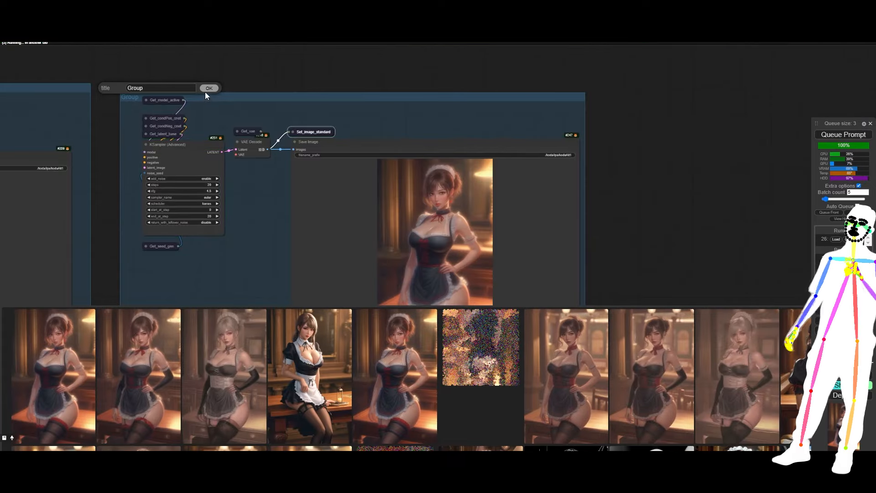
{"action": "left_click", "coordinate": [207, 90]}
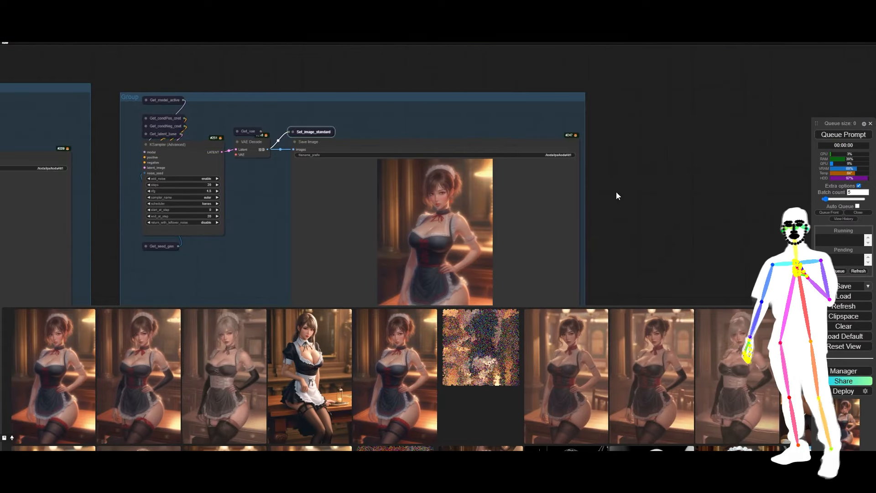
Switch the standard branch's KSampler (Advanced) to the euler_cfg_pp sampler and queue the prompt again
{"action": "left_click_drag", "start_coordinate": [615, 196], "coordinate": [669, 143]}
{"action": "scroll", "coordinate": [304, 141], "scroll_direction": "up", "scroll_amount": 5}
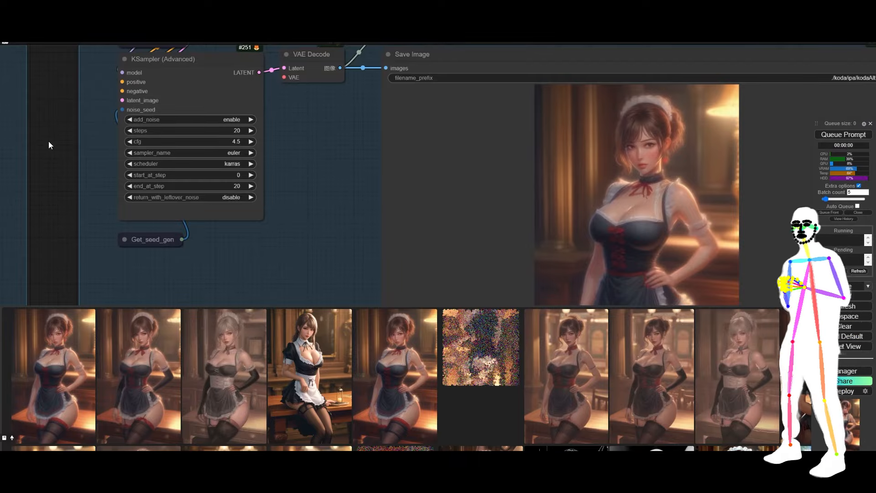
{"action": "scroll", "coordinate": [73, 151], "scroll_direction": "down", "scroll_amount": 2}
{"action": "left_click_drag", "start_coordinate": [219, 248], "coordinate": [261, 244]}
{"action": "left_click_drag", "start_coordinate": [319, 171], "coordinate": [184, 155]}
{"action": "left_click", "coordinate": [108, 134]}
{"action": "left_click", "coordinate": [120, 139]}
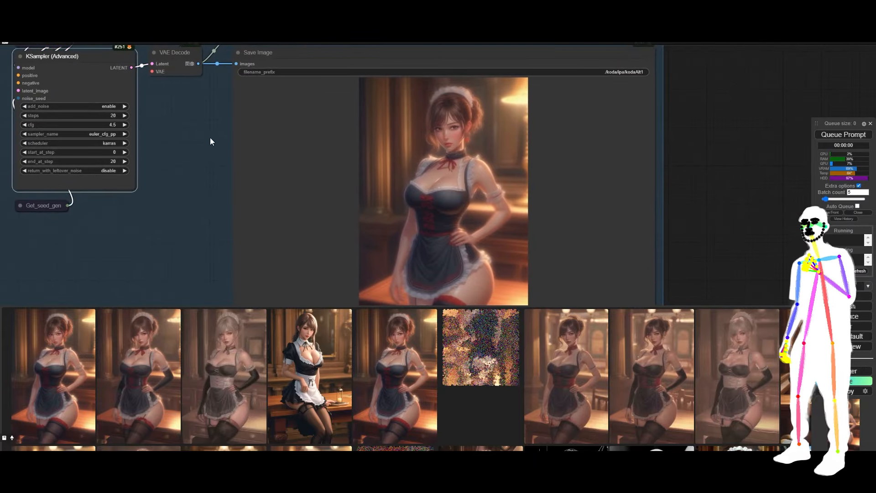
{"action": "left_click", "coordinate": [843, 134]}
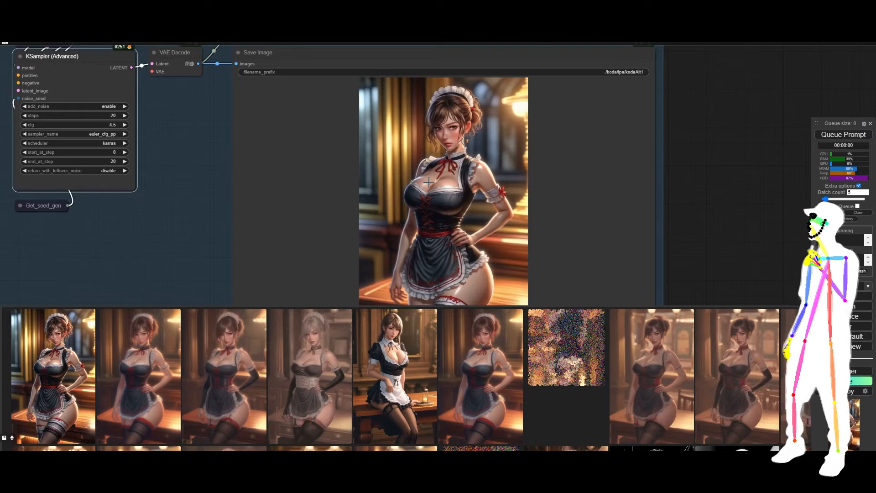
Inspect the generated image, lower the standard KSampler's cfg to 4.0 and queue the prompt
{"action": "scroll", "coordinate": [429, 183], "scroll_direction": "up", "scroll_amount": 5}
{"action": "scroll", "coordinate": [538, 95], "scroll_direction": "down", "scroll_amount": 5}
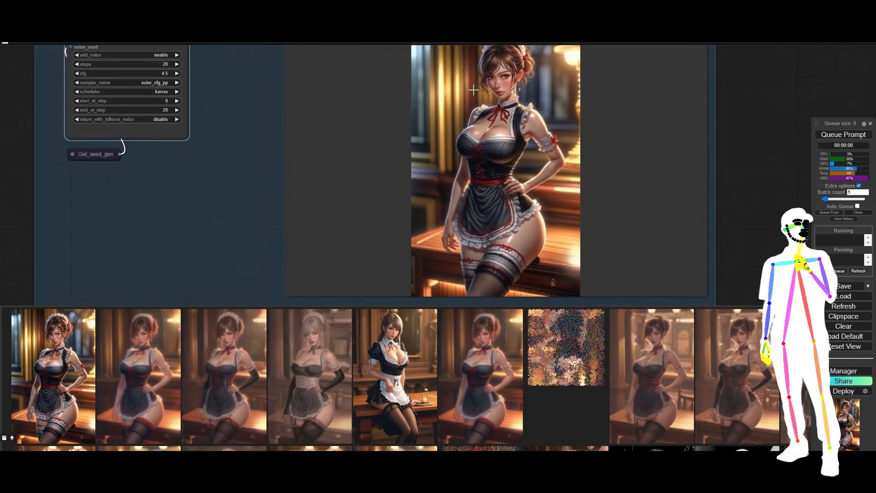
{"action": "left_click_drag", "start_coordinate": [216, 115], "coordinate": [280, 194]}
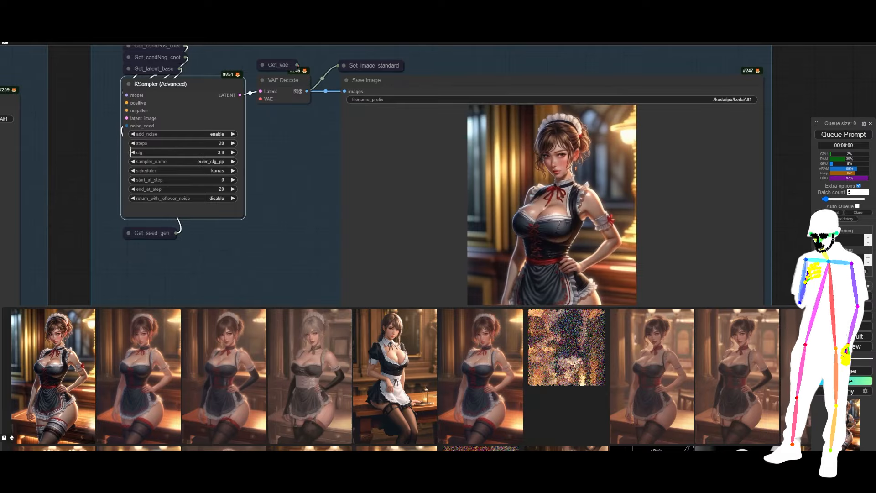
{"action": "left_click", "coordinate": [843, 135]}
{"action": "left_click_drag", "start_coordinate": [315, 216], "coordinate": [294, 187]}
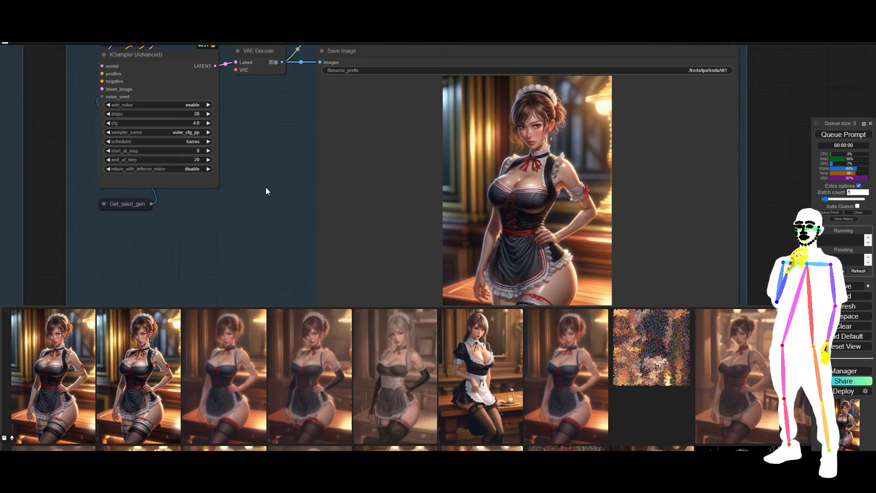
Duplicate all nodes of the standard branch and place the copy in the empty space beside its group
{"action": "scroll", "coordinate": [265, 187], "scroll_direction": "down", "scroll_amount": 5}
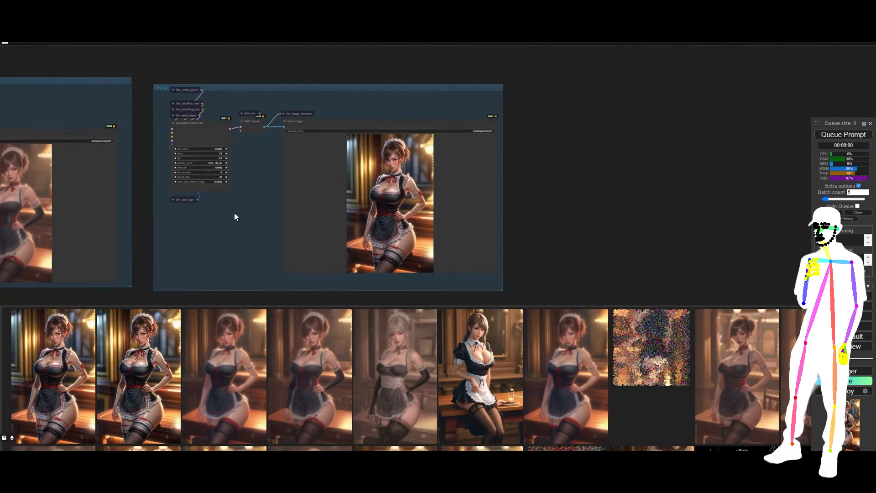
{"action": "left_click_drag", "start_coordinate": [154, 259], "coordinate": [487, 59]}
{"action": "key", "text": "ctrl+c"}
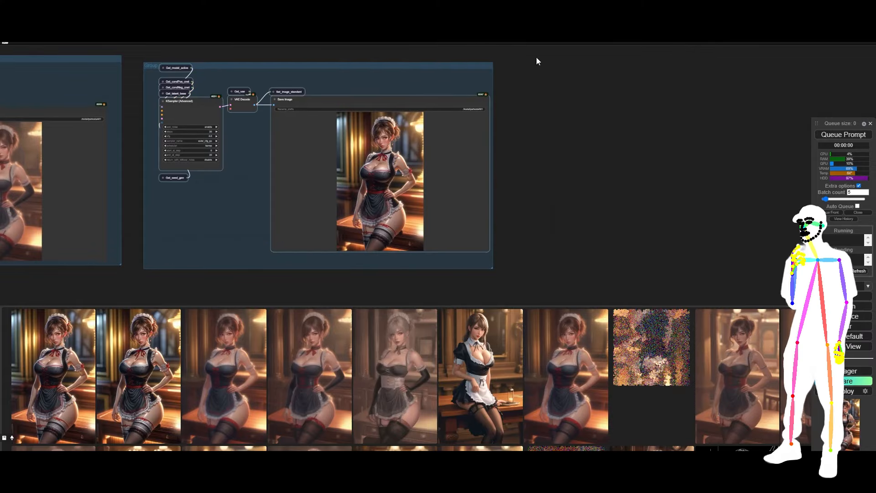
{"action": "key", "text": "ctrl+v"}
{"action": "left_click_drag", "start_coordinate": [757, 104], "coordinate": [667, 103]}
{"action": "left_click", "coordinate": [586, 130]}
Set the duplicated KSampler (Advanced) to sampler dpmpp_3m_sde_gpu and scheduler sgm_uniform
{"action": "scroll", "coordinate": [586, 130], "scroll_direction": "up", "scroll_amount": 5}
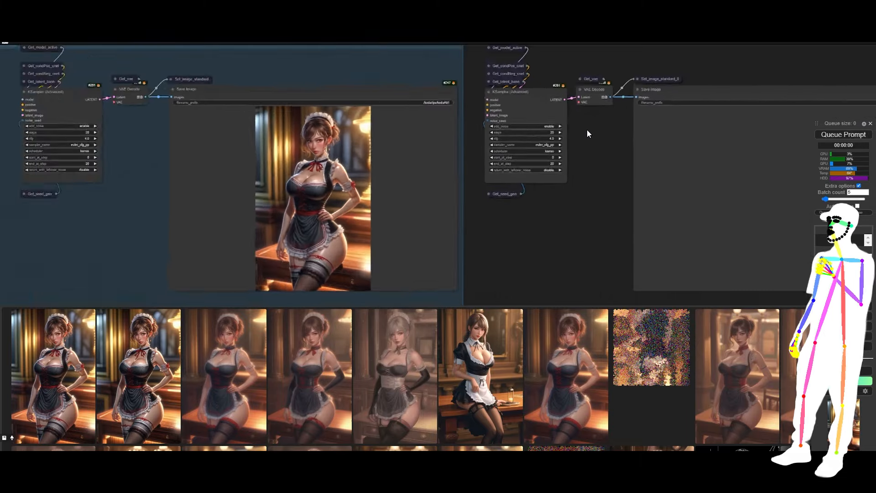
{"action": "scroll", "coordinate": [676, 114], "scroll_direction": "up", "scroll_amount": 2}
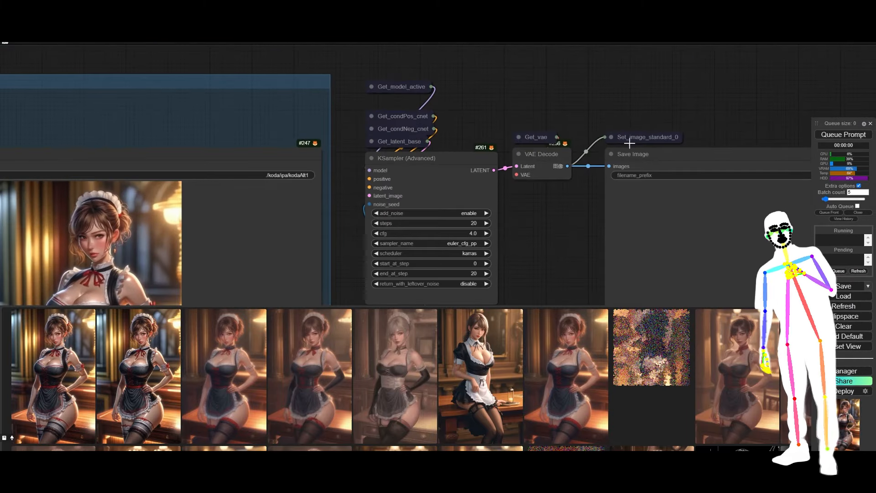
{"action": "left_click", "coordinate": [643, 137]}
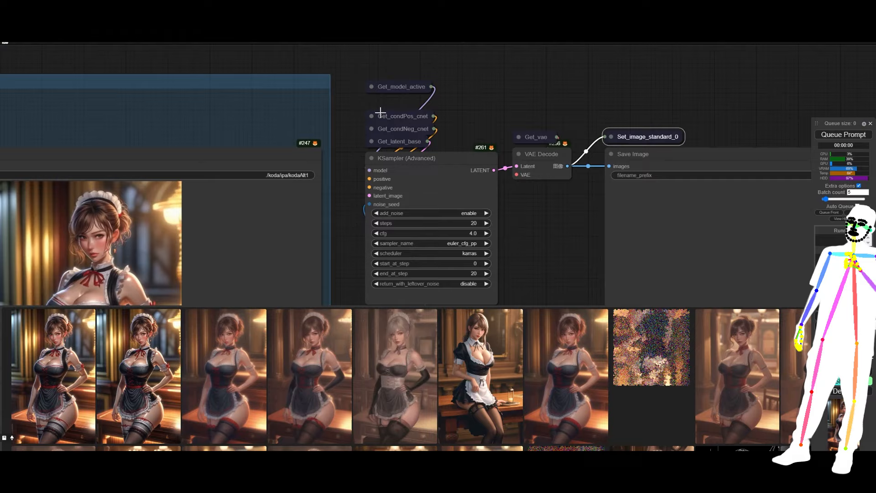
{"action": "left_click_drag", "start_coordinate": [504, 111], "coordinate": [502, 56]}
{"action": "left_click", "coordinate": [579, 205]}
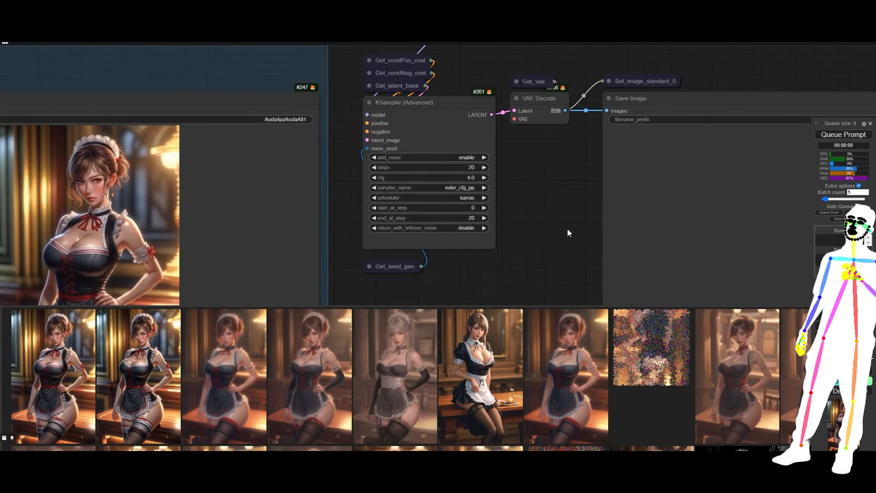
{"action": "left_click", "coordinate": [445, 188]}
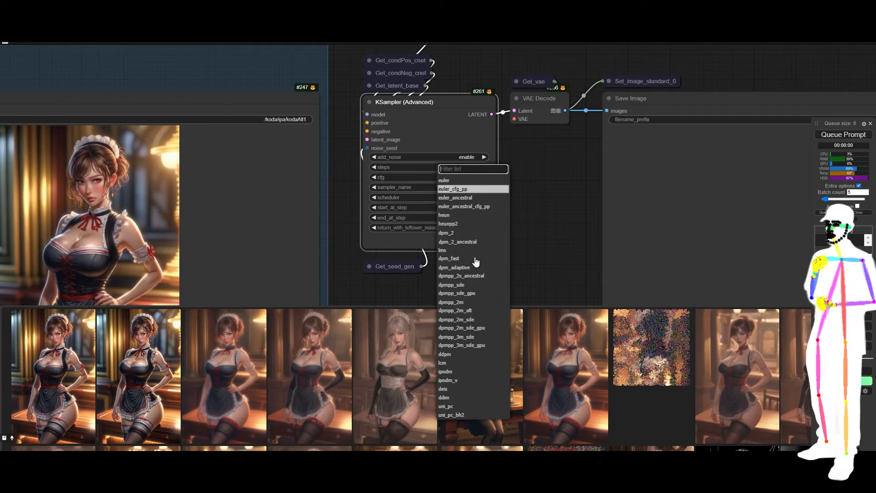
{"action": "left_click", "coordinate": [474, 346]}
{"action": "left_click", "coordinate": [454, 197]}
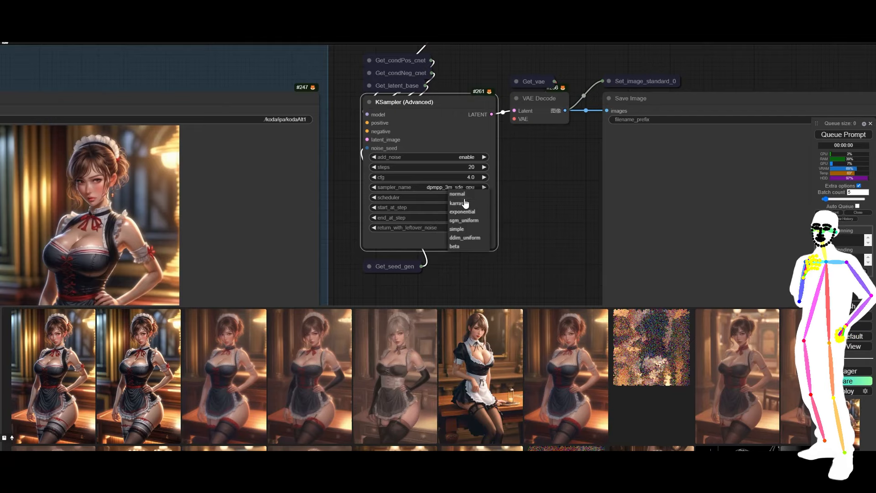
{"action": "left_click", "coordinate": [463, 220]}
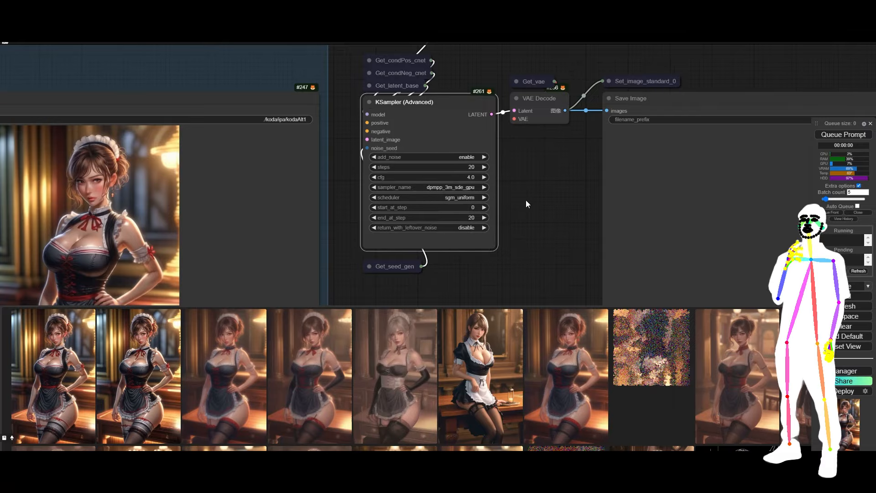
Queue the prompt and examine the image produced by the dpmpp_3m_sde_gpu branch
{"action": "left_click_drag", "start_coordinate": [541, 243], "coordinate": [344, 225]}
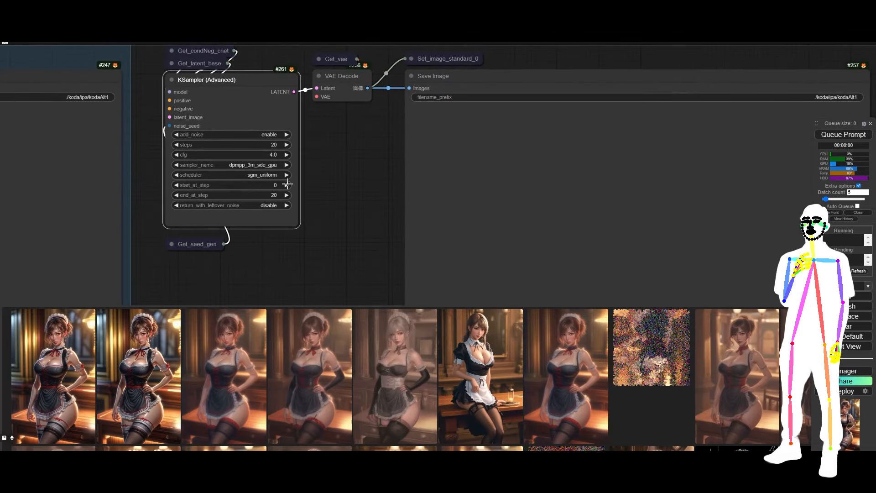
{"action": "left_click", "coordinate": [870, 137]}
{"action": "scroll", "coordinate": [365, 160], "scroll_direction": "down", "scroll_amount": 6}
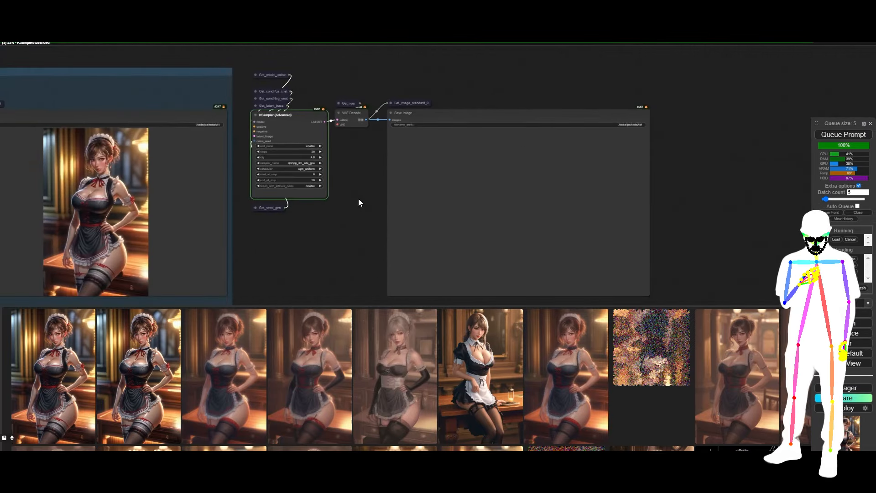
{"action": "left_click_drag", "start_coordinate": [358, 199], "coordinate": [218, 200]}
{"action": "scroll", "coordinate": [268, 223], "scroll_direction": "up", "scroll_amount": 3}
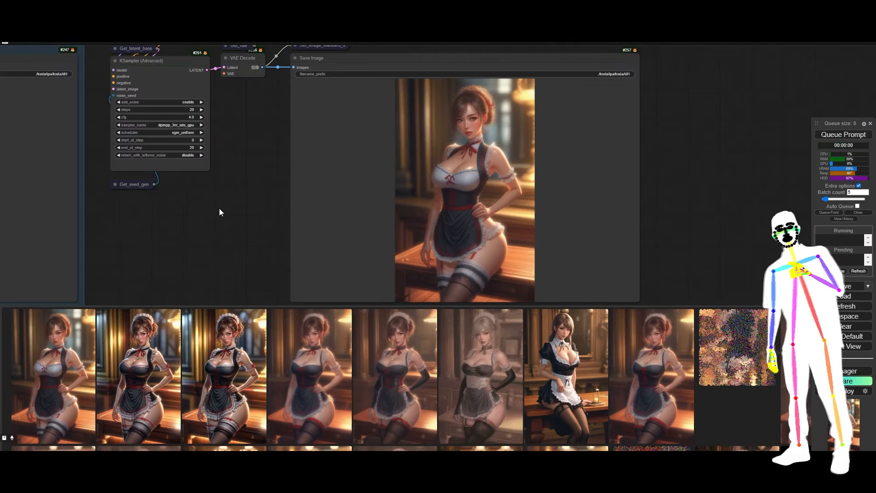
Duplicate the dpmpp_3m_sde_gpu branch's nodes and place the copy beside the original, aligned with it
{"action": "scroll", "coordinate": [219, 211], "scroll_direction": "down", "scroll_amount": 6}
{"action": "left_click_drag", "start_coordinate": [184, 233], "coordinate": [210, 230]}
{"action": "left_click_drag", "start_coordinate": [182, 83], "coordinate": [491, 272]}
{"action": "key", "text": "ctrl+c"}
{"action": "key", "text": "ctrl+v"}
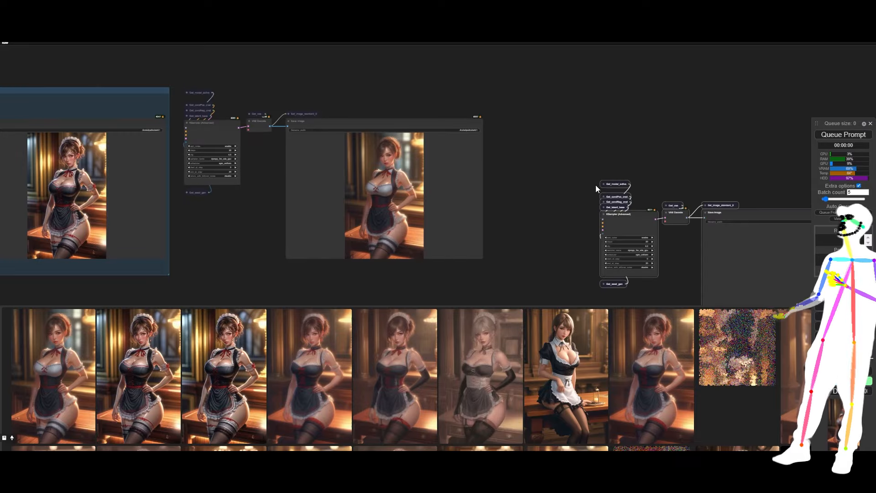
{"action": "left_click_drag", "start_coordinate": [745, 215], "coordinate": [653, 125]}
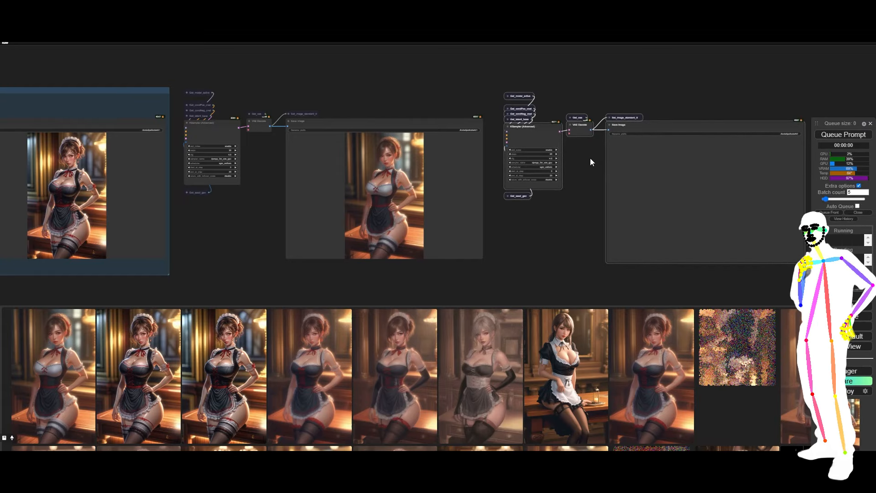
Check the constant inside the newest branch's Set_image_standard_0 node and collapse the node again
{"action": "scroll", "coordinate": [592, 146], "scroll_direction": "up", "scroll_amount": 8}
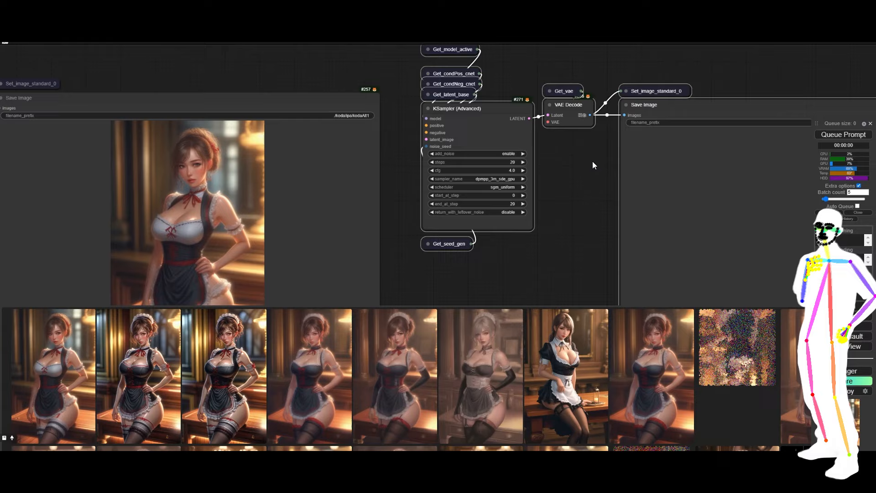
{"action": "left_click", "coordinate": [623, 91]}
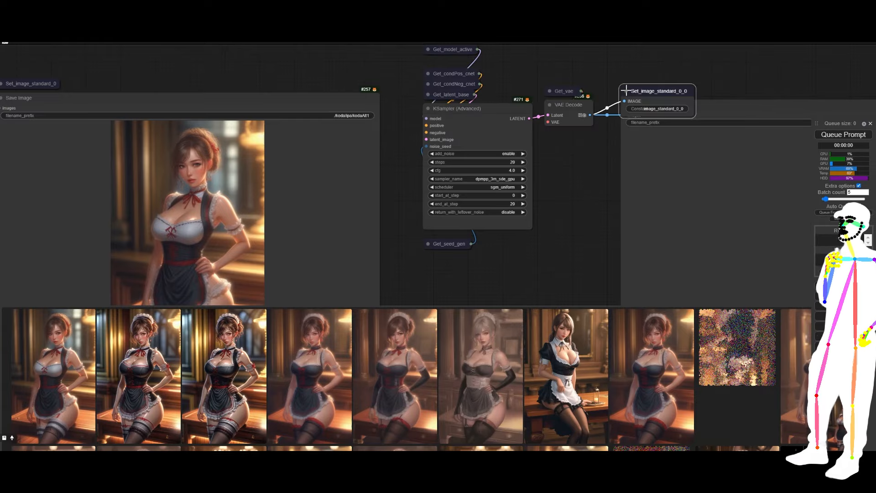
{"action": "left_click", "coordinate": [631, 78]}
{"action": "left_click", "coordinate": [626, 91]}
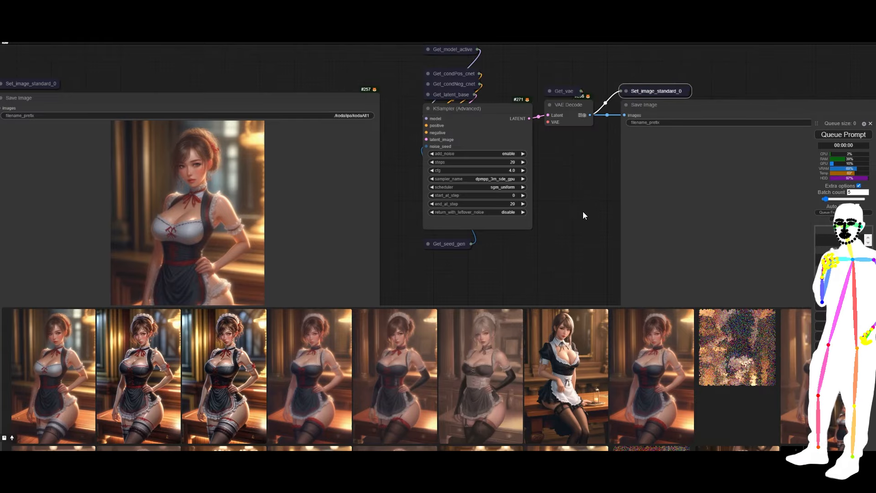
Add a group with the default title around the original dpmpp_3m_sde_gpu branch and realign its Get_model_active node inside
{"action": "scroll", "coordinate": [583, 214], "scroll_direction": "down", "scroll_amount": 5}
{"action": "right_click", "coordinate": [184, 104]}
{"action": "left_click", "coordinate": [223, 112]}
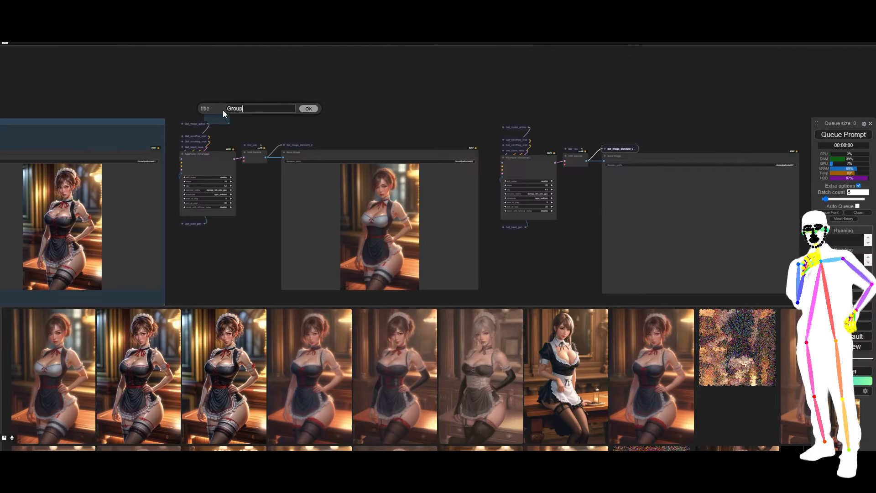
{"action": "key", "text": "Return"}
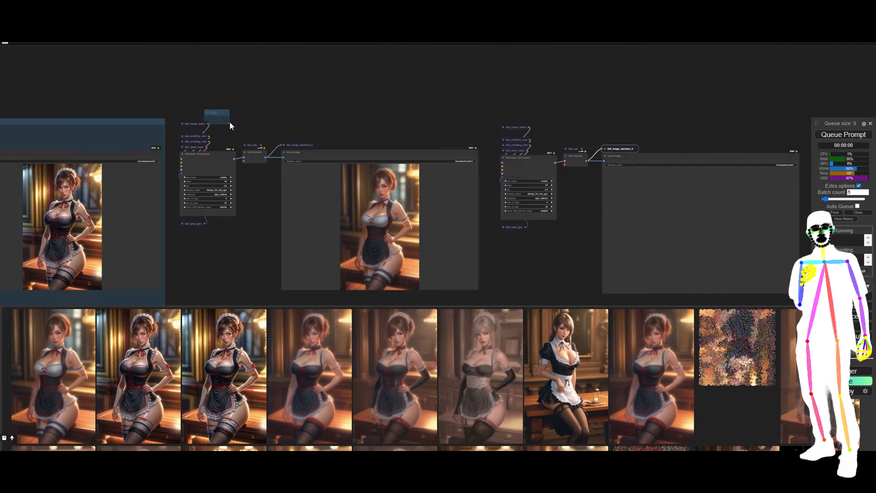
{"action": "left_click_drag", "start_coordinate": [220, 111], "coordinate": [485, 299]}
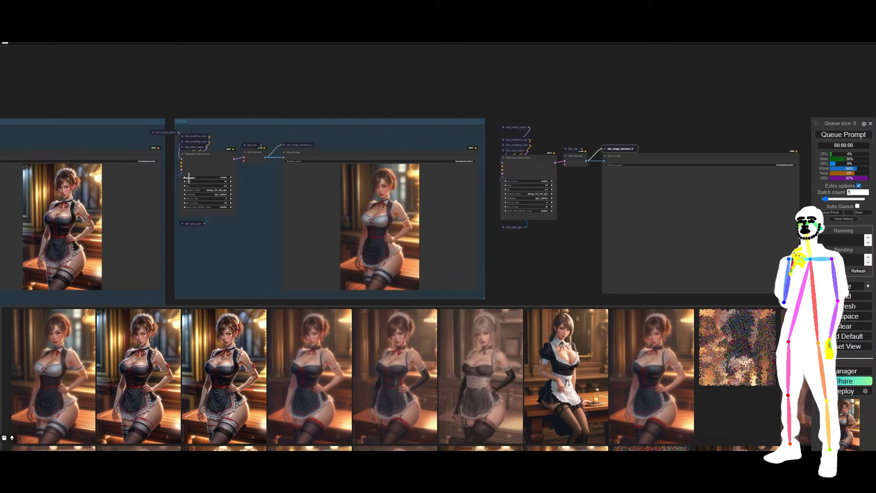
{"action": "left_click_drag", "start_coordinate": [164, 131], "coordinate": [192, 127]}
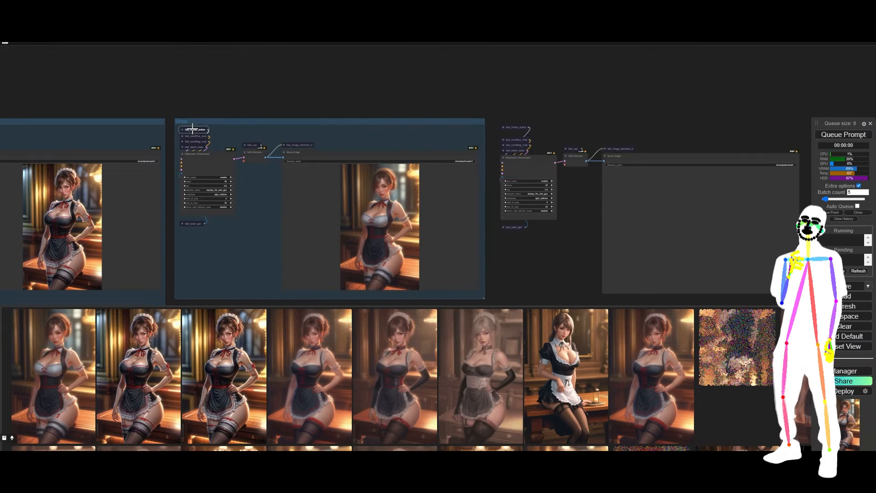
Add another group with the default title enclosing all nodes of the newest duplicated branch
{"action": "right_click", "coordinate": [650, 108]}
{"action": "left_click", "coordinate": [669, 120]}
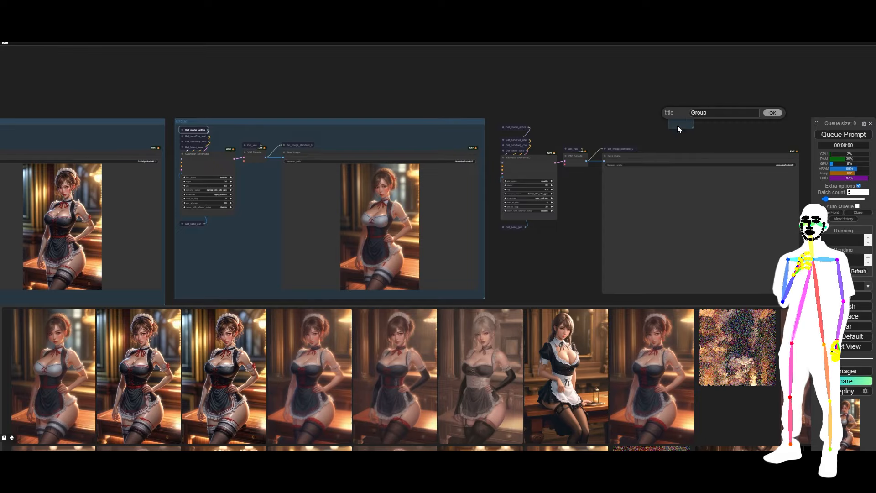
{"action": "left_click_drag", "start_coordinate": [677, 123], "coordinate": [801, 299]}
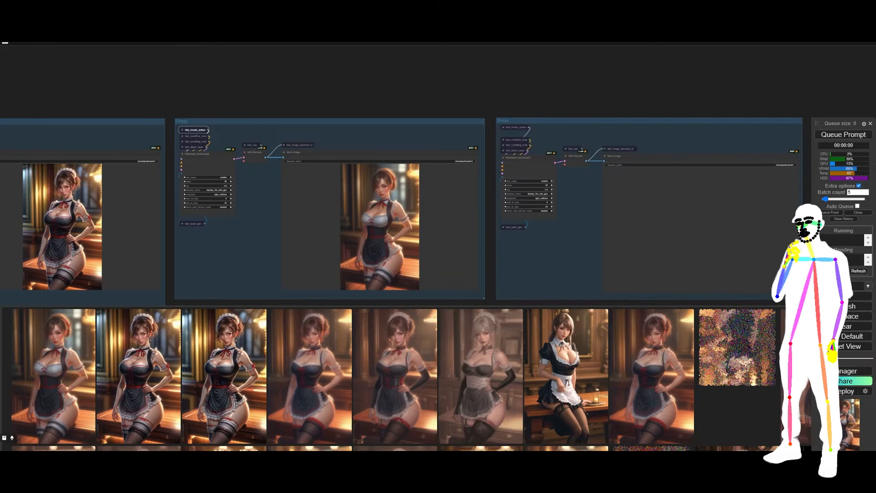
Set the newest branch's KSampler (Advanced) to sampler dpmpp_2m_alt
{"action": "scroll", "coordinate": [588, 180], "scroll_direction": "up", "scroll_amount": 5}
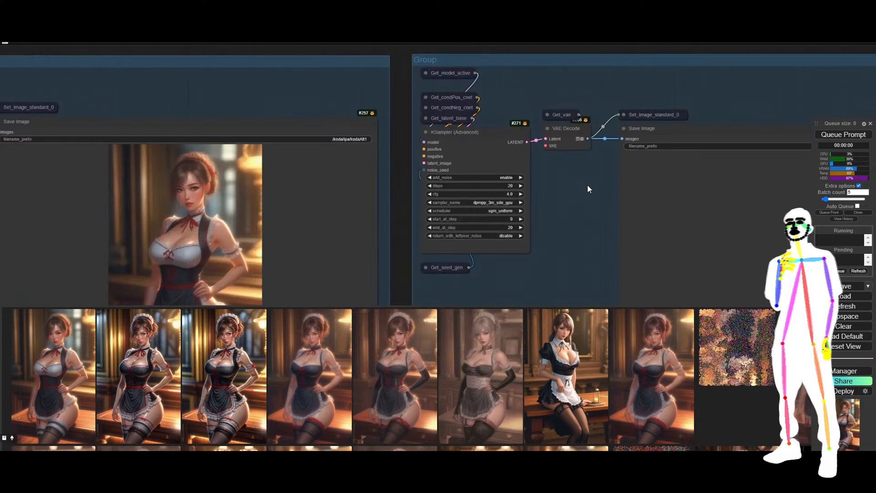
{"action": "scroll", "coordinate": [587, 185], "scroll_direction": "up", "scroll_amount": 5}
{"action": "left_click", "coordinate": [420, 175]}
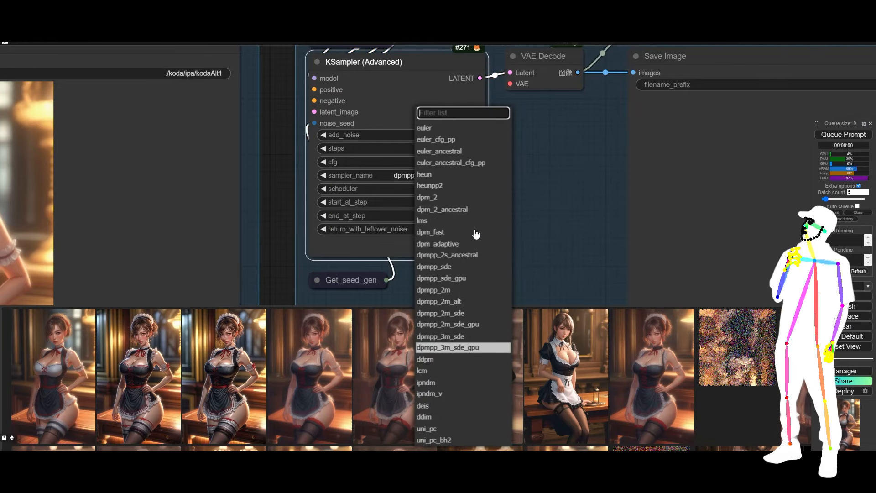
{"action": "left_click", "coordinate": [460, 302]}
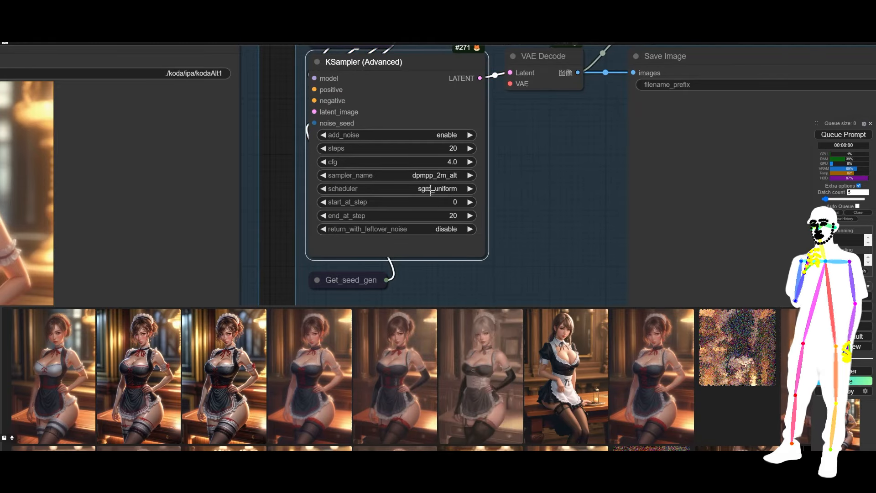
Lower the cfg of the dpmpp_2m_alt KSampler (Advanced) to 2.0
{"action": "left_click", "coordinate": [325, 162]}
{"action": "left_click", "coordinate": [325, 162]}
{"action": "left_click", "coordinate": [325, 162]}
{"action": "left_click", "coordinate": [325, 161]}
{"action": "left_click", "coordinate": [325, 162]}
{"action": "left_click", "coordinate": [325, 161]}
{"action": "left_click", "coordinate": [325, 162]}
{"action": "left_click", "coordinate": [326, 162]}
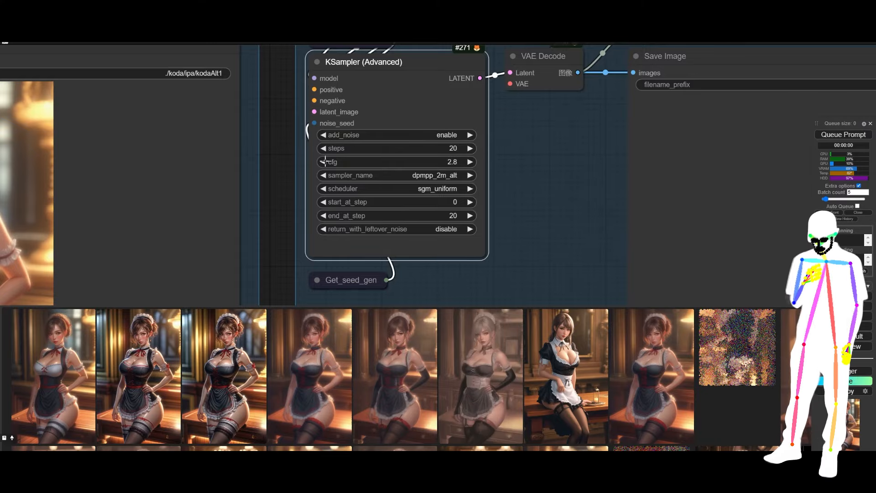
{"action": "left_click", "coordinate": [325, 162]}
{"action": "left_click", "coordinate": [325, 161]}
{"action": "left_click", "coordinate": [325, 161]}
{"action": "left_click", "coordinate": [325, 161]}
{"action": "left_click", "coordinate": [326, 162]}
{"action": "left_click", "coordinate": [325, 161]}
{"action": "left_click", "coordinate": [325, 162]}
{"action": "left_click", "coordinate": [325, 162]}
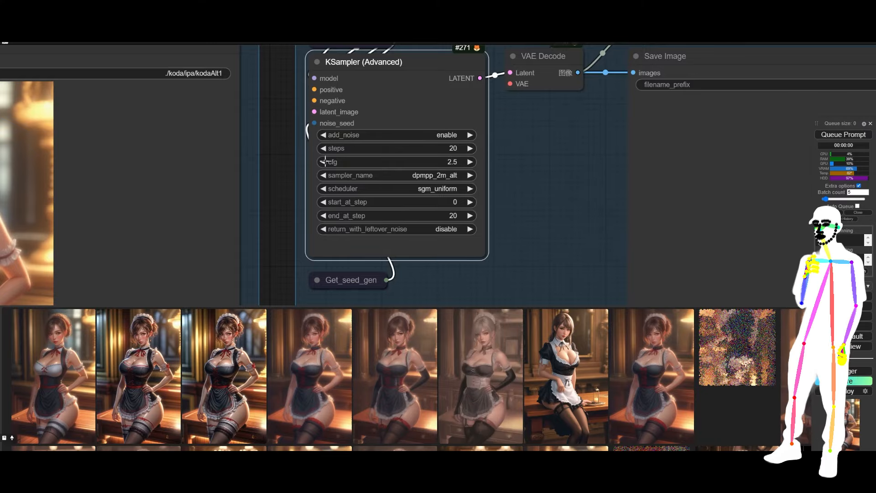
Queue the prompt and examine the image produced by the dpmpp_2m_alt branch
{"action": "left_click", "coordinate": [861, 134]}
{"action": "scroll", "coordinate": [277, 136], "scroll_direction": "down", "scroll_amount": 3}
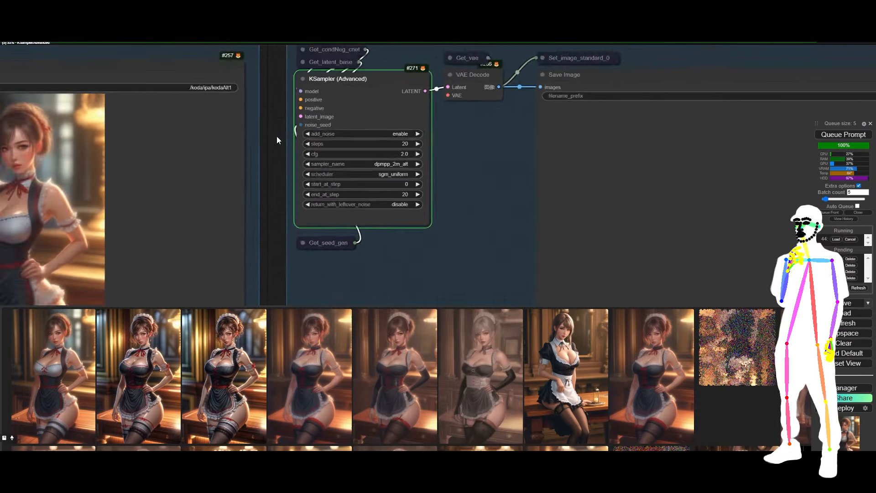
{"action": "scroll", "coordinate": [277, 135], "scroll_direction": "down", "scroll_amount": 8}
{"action": "scroll", "coordinate": [492, 177], "scroll_direction": "up", "scroll_amount": 7}
{"action": "scroll", "coordinate": [516, 179], "scroll_direction": "down", "scroll_amount": 2}
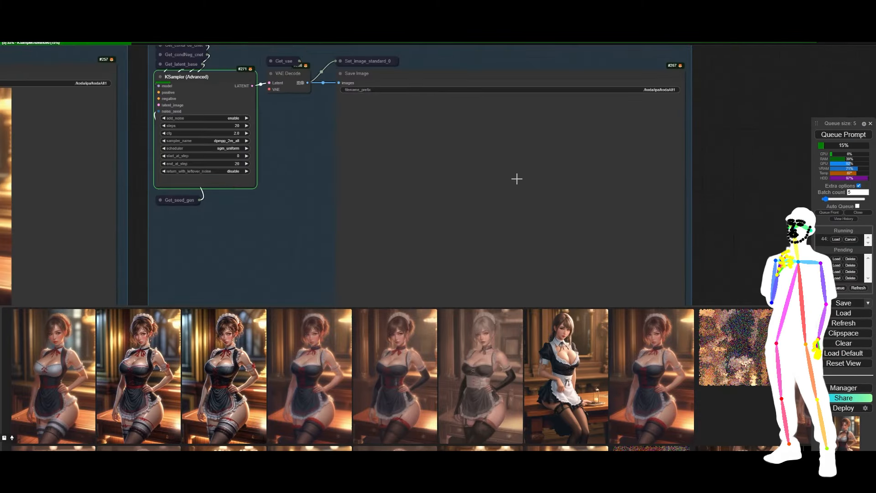
{"action": "left_click_drag", "start_coordinate": [724, 231], "coordinate": [720, 215]}
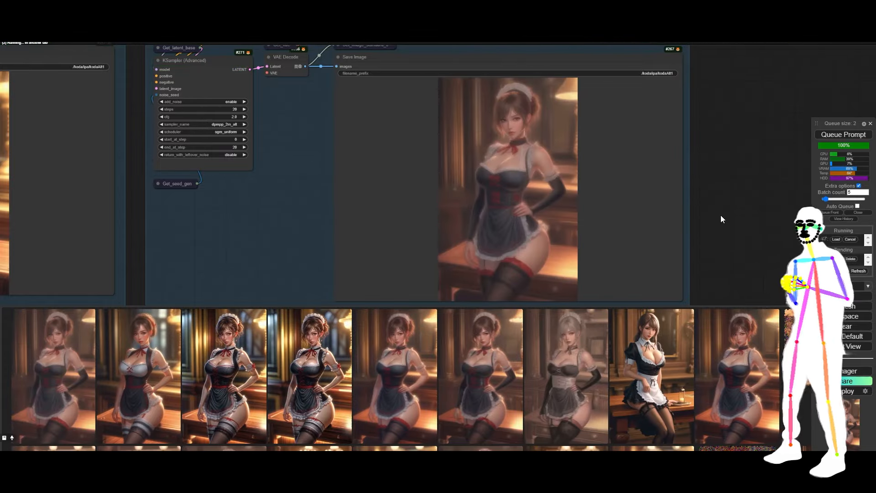
Switch the Load Image node feeding the canny map to -cosxledit-donor-_00002_.png
{"action": "scroll", "coordinate": [721, 215], "scroll_direction": "down", "scroll_amount": 6}
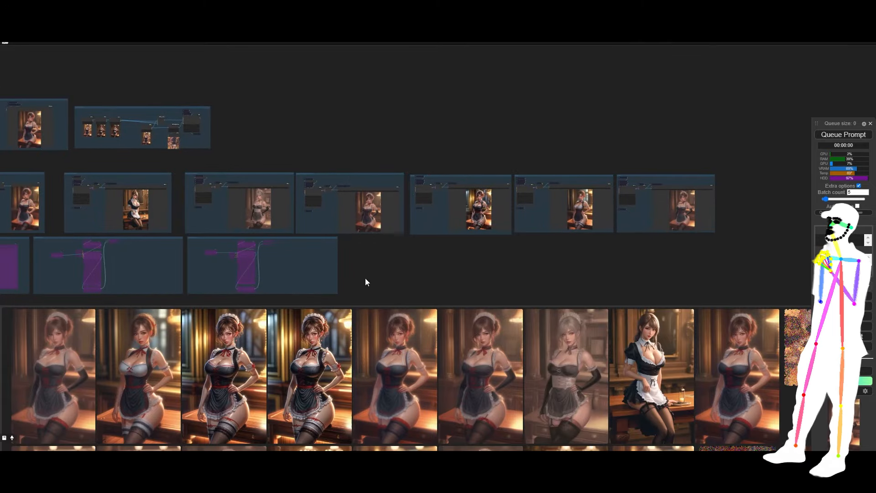
{"action": "left_click_drag", "start_coordinate": [365, 278], "coordinate": [524, 263]}
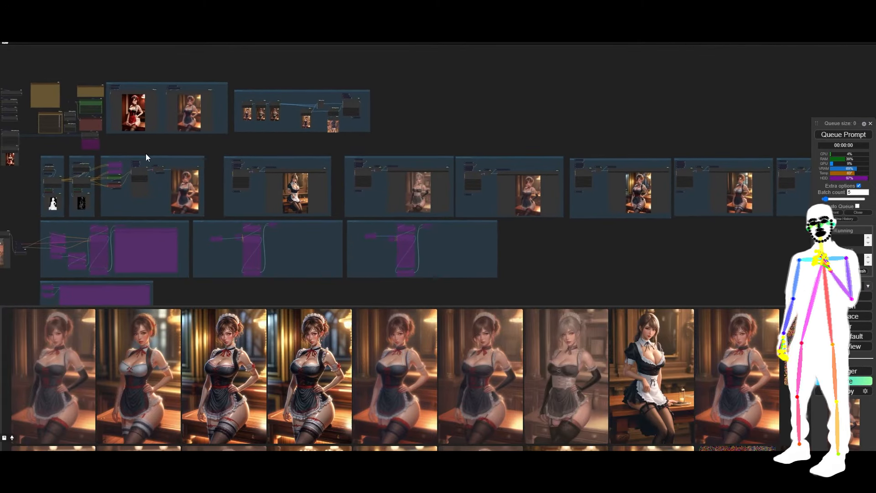
{"action": "left_click_drag", "start_coordinate": [67, 147], "coordinate": [201, 167]}
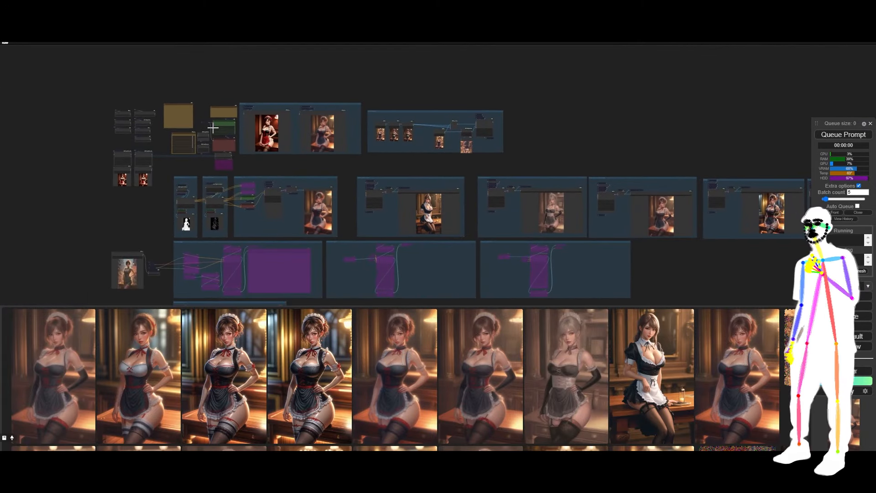
{"action": "scroll", "coordinate": [94, 207], "scroll_direction": "up", "scroll_amount": 15}
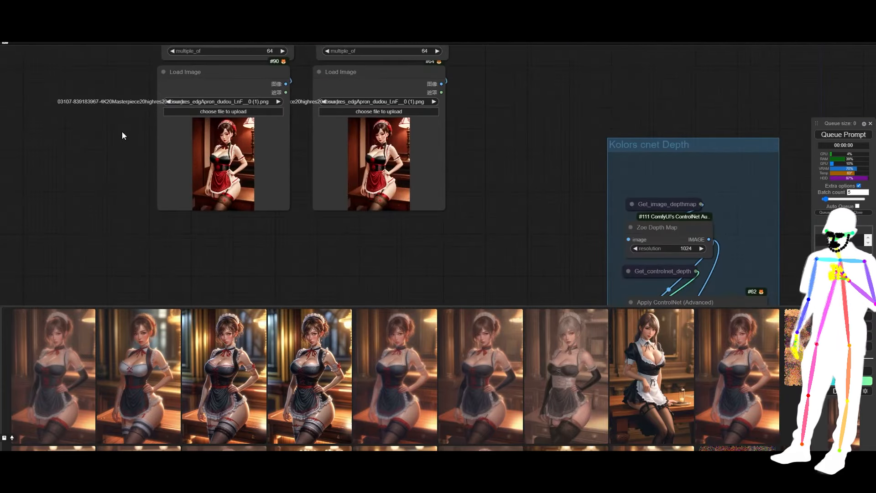
{"action": "left_click", "coordinate": [176, 162]}
{"action": "left_click", "coordinate": [175, 162]}
{"action": "left_click", "coordinate": [176, 162]}
{"action": "left_click", "coordinate": [176, 162]}
{"action": "left_click", "coordinate": [175, 162]}
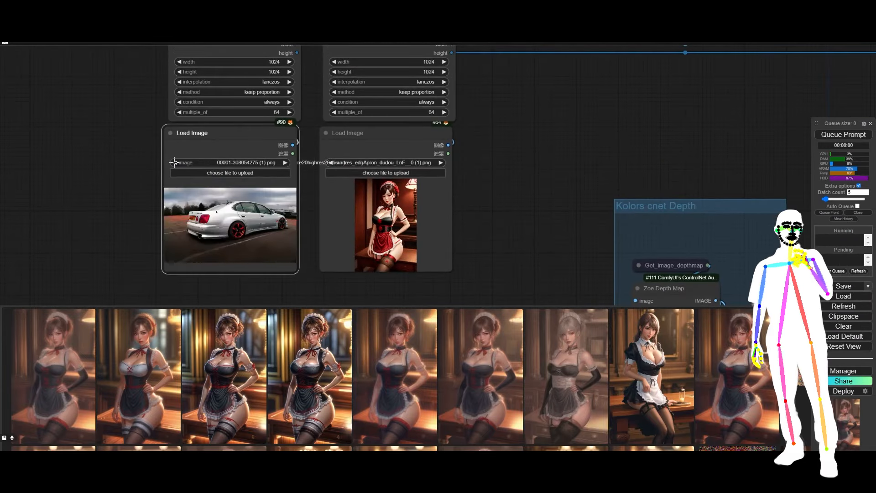
{"action": "left_click", "coordinate": [175, 162]}
{"action": "left_click", "coordinate": [176, 163]}
{"action": "left_click", "coordinate": [175, 162]}
{"action": "left_click", "coordinate": [175, 162]}
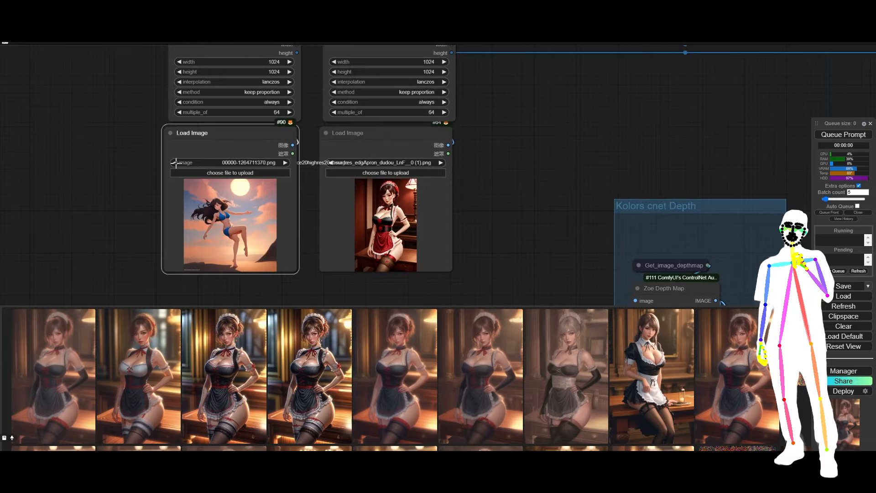
{"action": "left_click", "coordinate": [176, 162]}
{"action": "left_click", "coordinate": [175, 162]}
{"action": "left_click", "coordinate": [175, 162]}
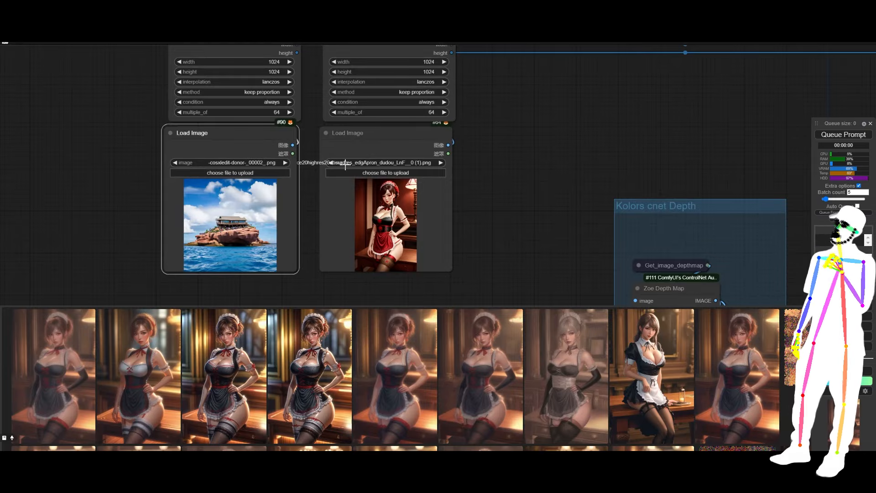
Switch the Load Image node feeding the depth map to -cosxledit-donor-_00002_.png
{"action": "left_click", "coordinate": [331, 162]}
{"action": "left_click", "coordinate": [330, 162]}
{"action": "left_click", "coordinate": [330, 162]}
{"action": "left_click", "coordinate": [330, 163]}
{"action": "left_click", "coordinate": [331, 163]}
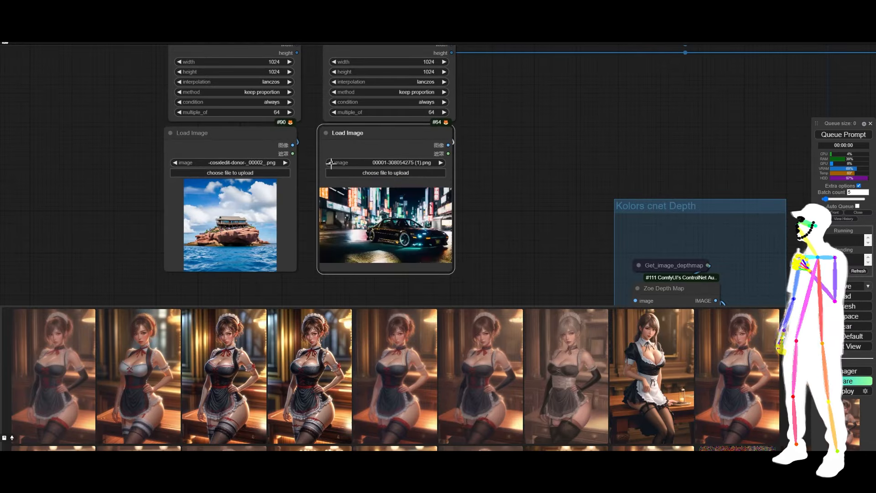
{"action": "left_click", "coordinate": [331, 163]}
{"action": "left_click", "coordinate": [330, 163]}
{"action": "left_click", "coordinate": [331, 162]}
{"action": "left_click", "coordinate": [330, 163]}
{"action": "left_click", "coordinate": [330, 162]}
{"action": "left_click", "coordinate": [330, 162]}
{"action": "left_click", "coordinate": [330, 162]}
{"action": "left_click", "coordinate": [331, 162]}
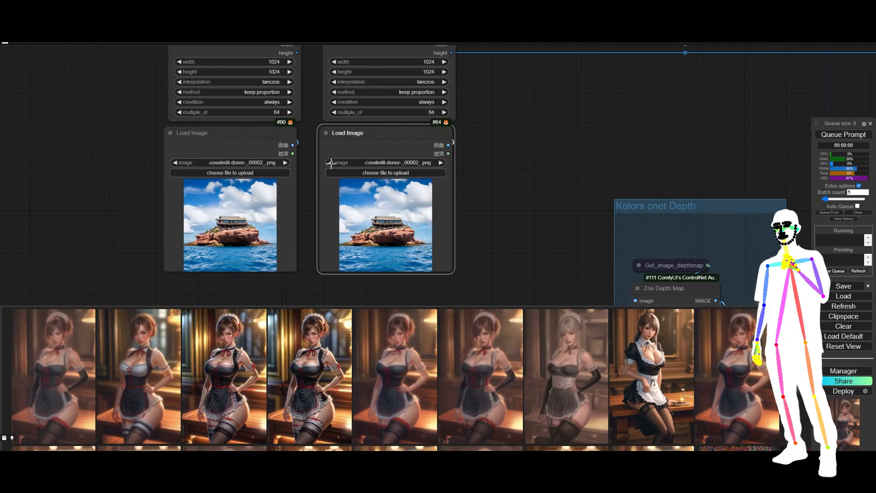
Bypass the Kolors cnet Depth, Kolors cnet Canny and (2) IP Adapter groups and set the CR Model Input Switch to 1
{"action": "left_click_drag", "start_coordinate": [504, 108], "coordinate": [492, 167]}
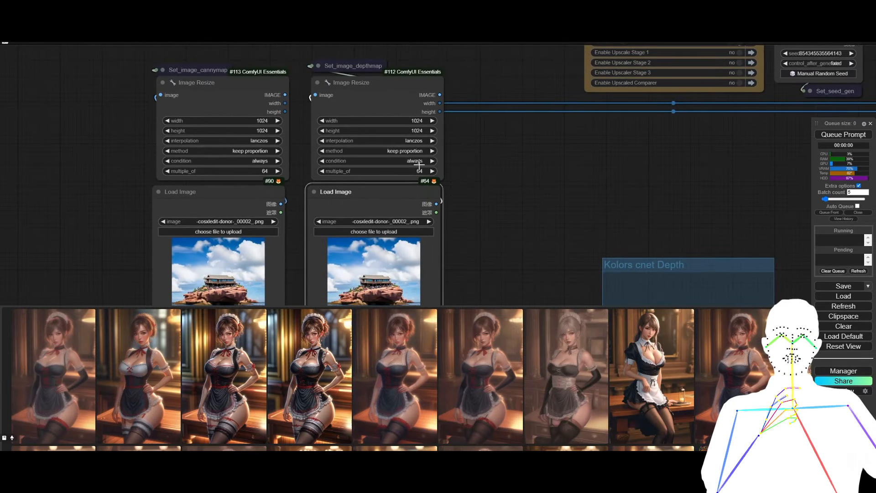
{"action": "left_click_drag", "start_coordinate": [480, 241], "coordinate": [503, 156]}
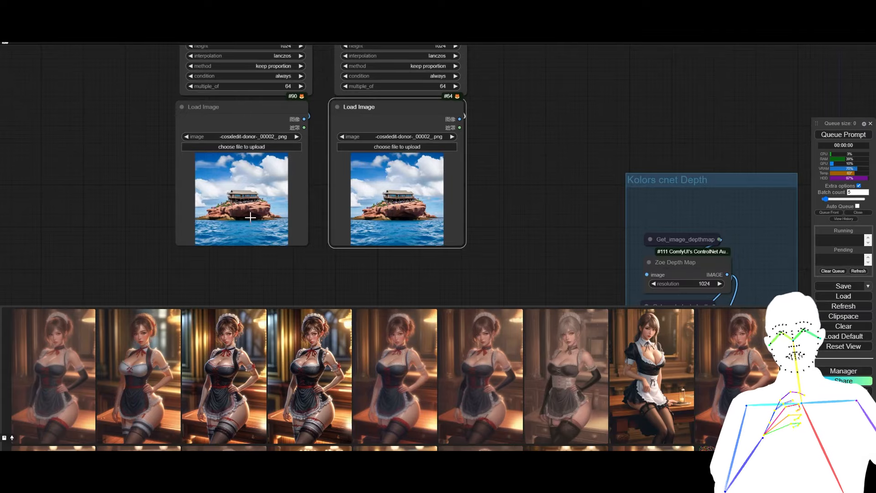
{"action": "scroll", "coordinate": [53, 195], "scroll_direction": "down", "scroll_amount": 8}
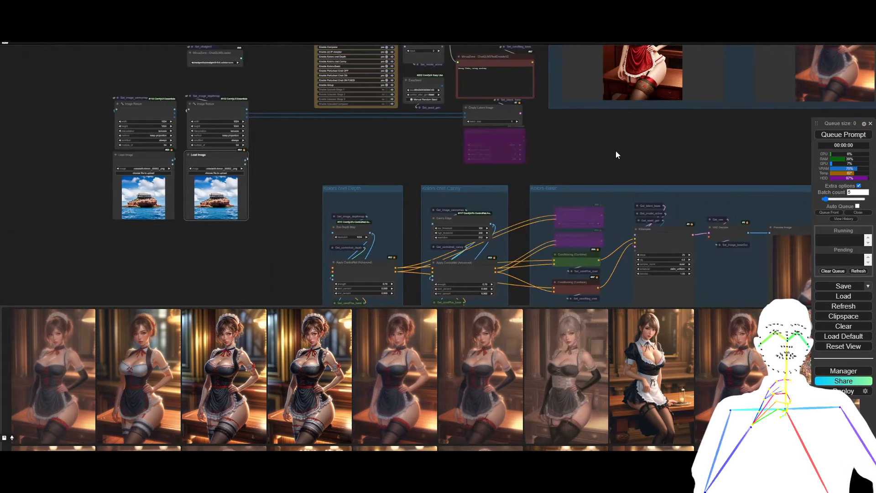
{"action": "left_click_drag", "start_coordinate": [614, 155], "coordinate": [587, 187]}
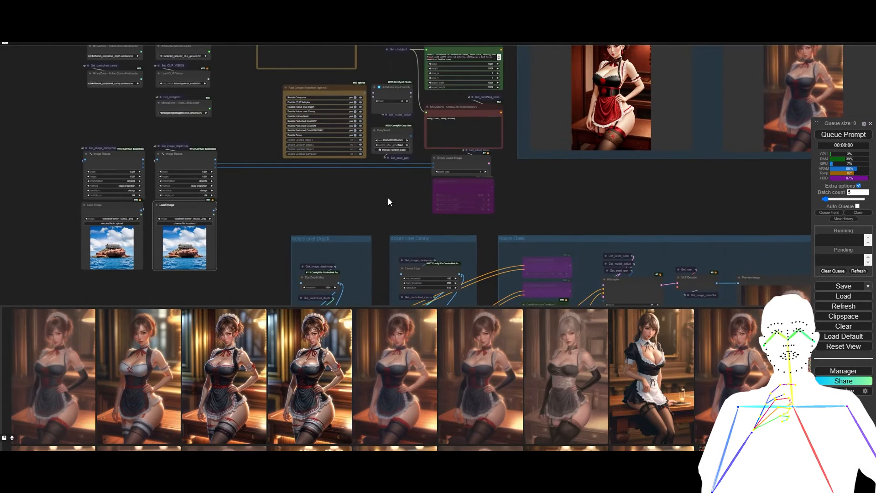
{"action": "left_click_drag", "start_coordinate": [388, 198], "coordinate": [385, 209]}
{"action": "scroll", "coordinate": [269, 136], "scroll_direction": "up", "scroll_amount": 2}
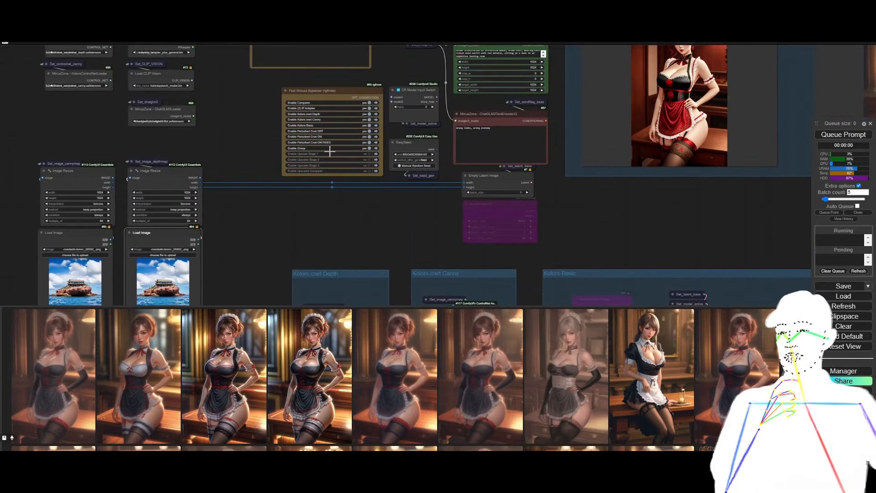
{"action": "scroll", "coordinate": [287, 121], "scroll_direction": "up", "scroll_amount": 3}
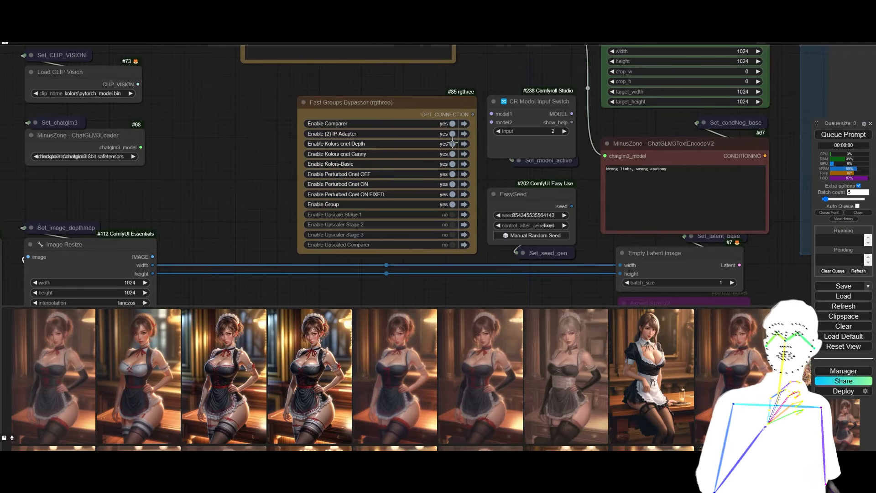
{"action": "left_click", "coordinate": [452, 143]}
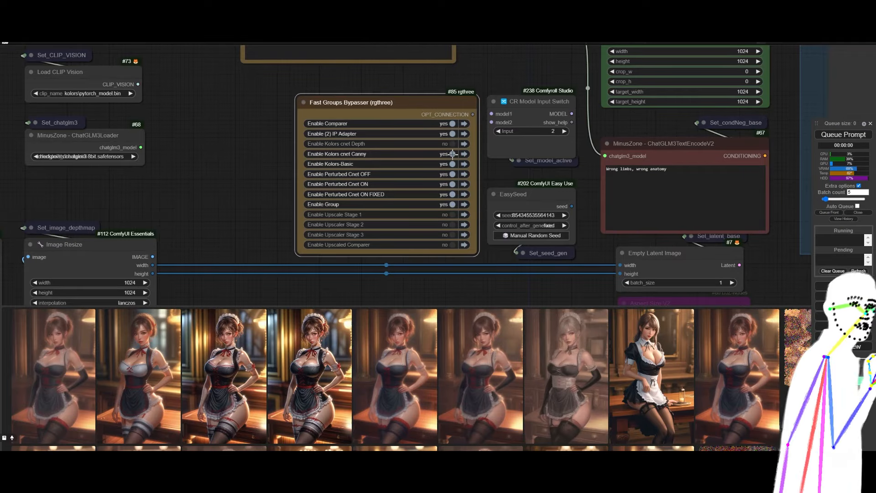
{"action": "left_click", "coordinate": [452, 154]}
{"action": "left_click", "coordinate": [452, 133]}
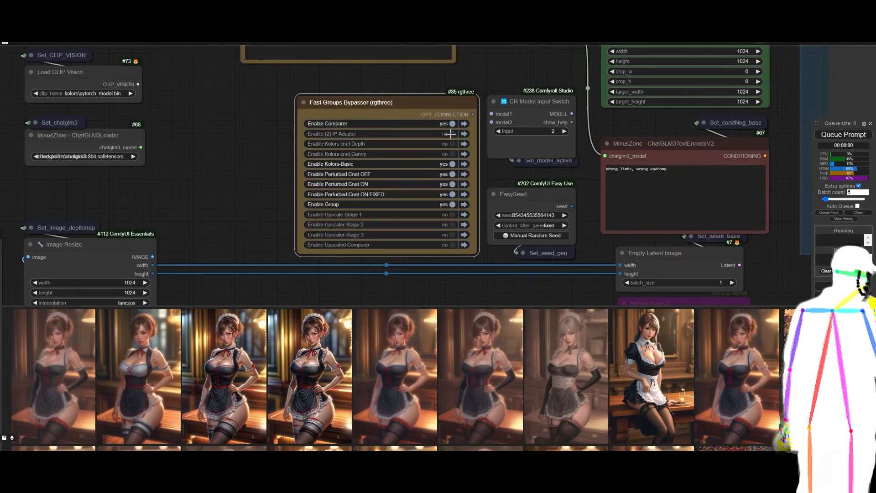
{"action": "left_click", "coordinate": [497, 131]}
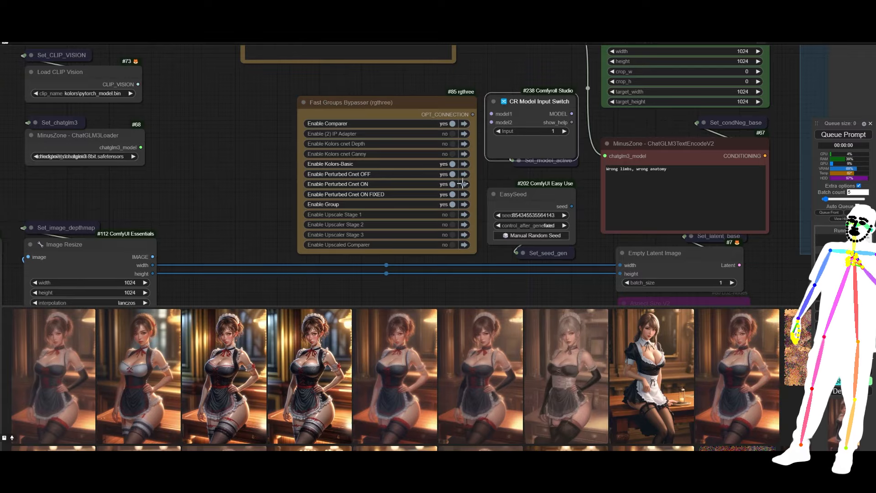
Bypass the Perturbed Cnet OFF, Perturbed Cnet ON and Perturbed Cnet ON FIXED groups in the Fast Groups Bypasser
{"action": "left_click", "coordinate": [452, 173]}
{"action": "left_click", "coordinate": [452, 184]}
{"action": "left_click", "coordinate": [452, 193]}
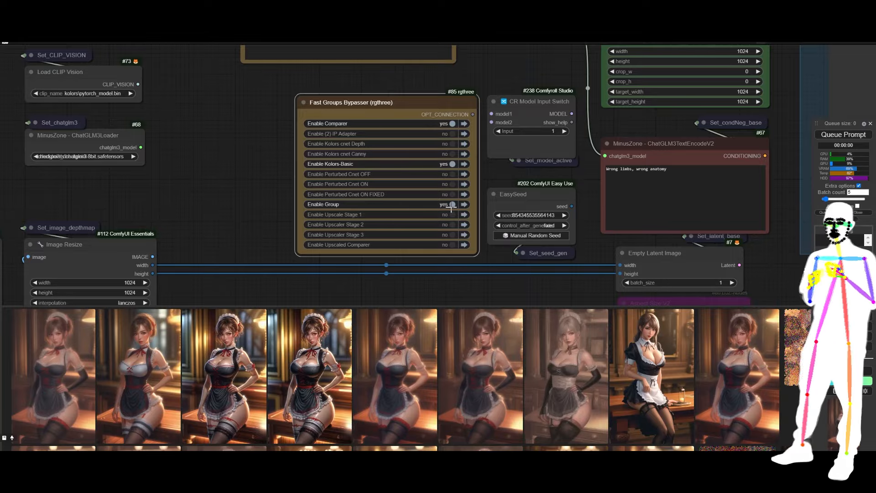
{"action": "scroll", "coordinate": [264, 172], "scroll_direction": "down", "scroll_amount": 6}
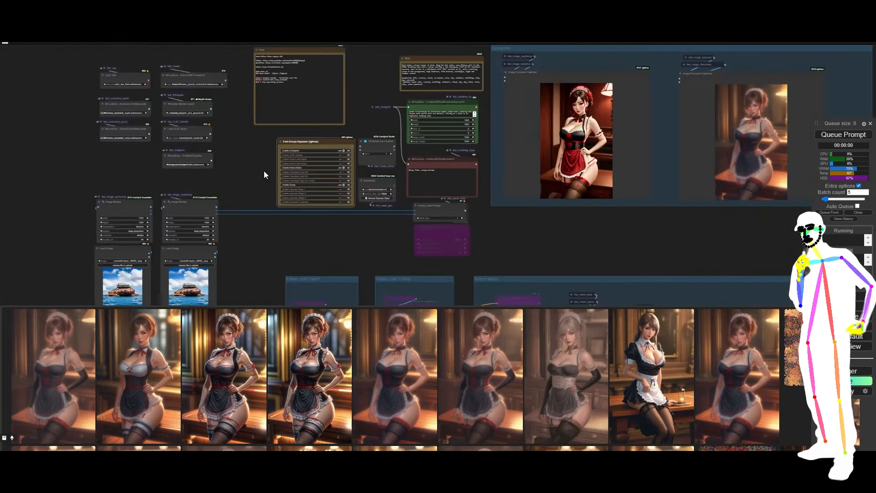
{"action": "scroll", "coordinate": [263, 171], "scroll_direction": "down", "scroll_amount": 8}
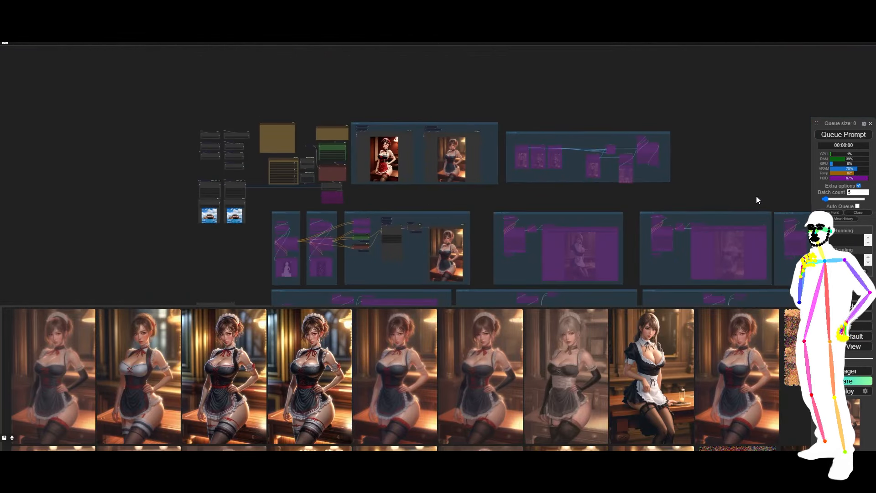
Rename the bypassed untitled group after Perturbed Cnet ON FIXED as GroupA
{"action": "left_click_drag", "start_coordinate": [756, 195], "coordinate": [220, 102]}
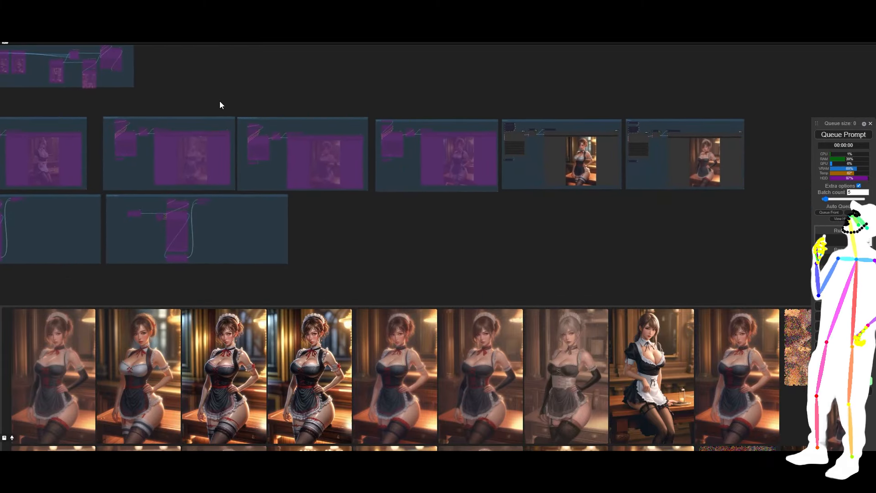
{"action": "scroll", "coordinate": [433, 96], "scroll_direction": "up", "scroll_amount": 6}
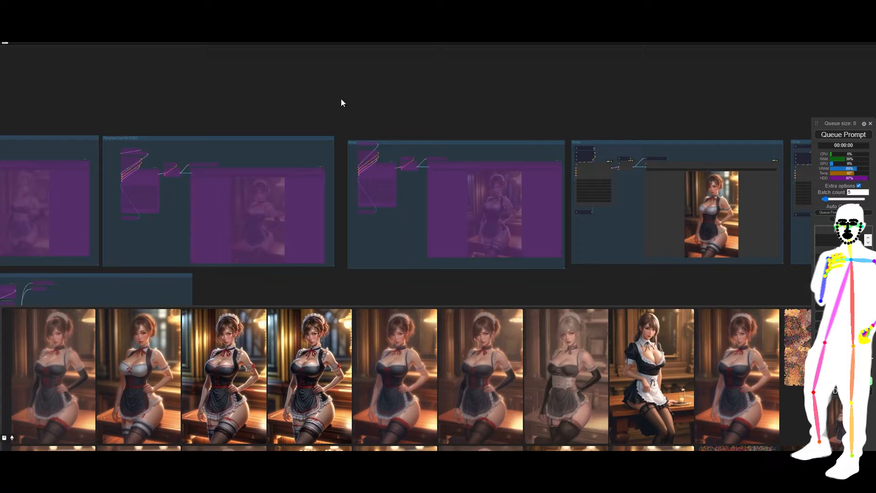
{"action": "left_click_drag", "start_coordinate": [236, 97], "coordinate": [327, 92]}
{"action": "scroll", "coordinate": [524, 110], "scroll_direction": "up", "scroll_amount": 6}
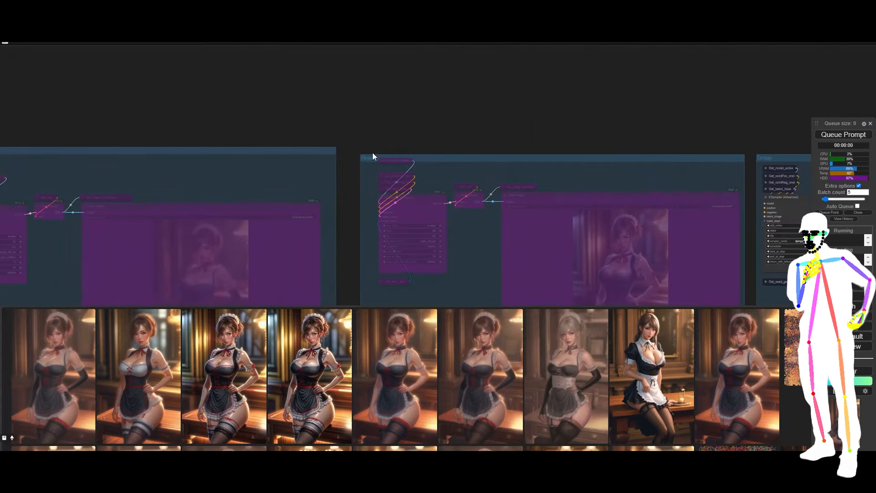
{"action": "right_click", "coordinate": [366, 157]}
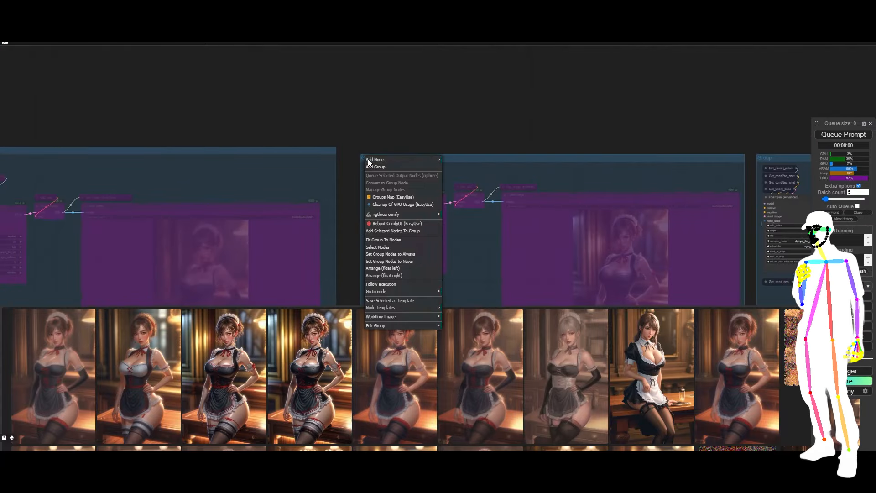
{"action": "left_click", "coordinate": [385, 326]}
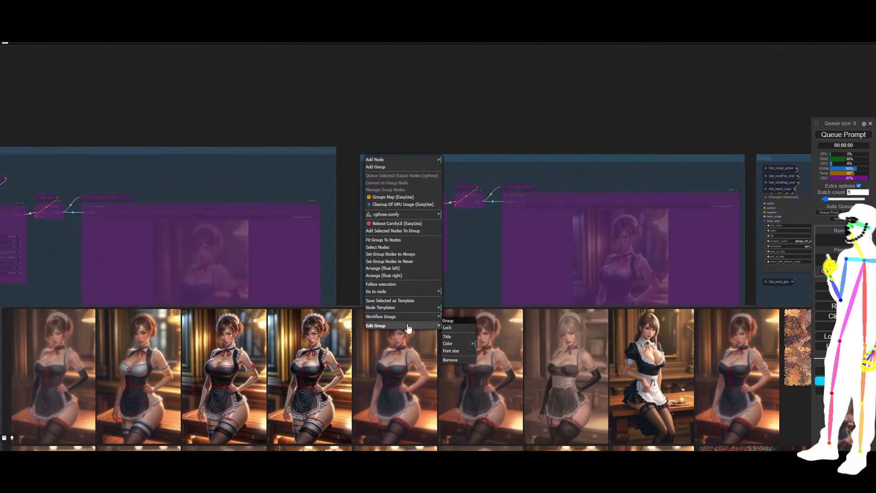
{"action": "left_click", "coordinate": [456, 335]}
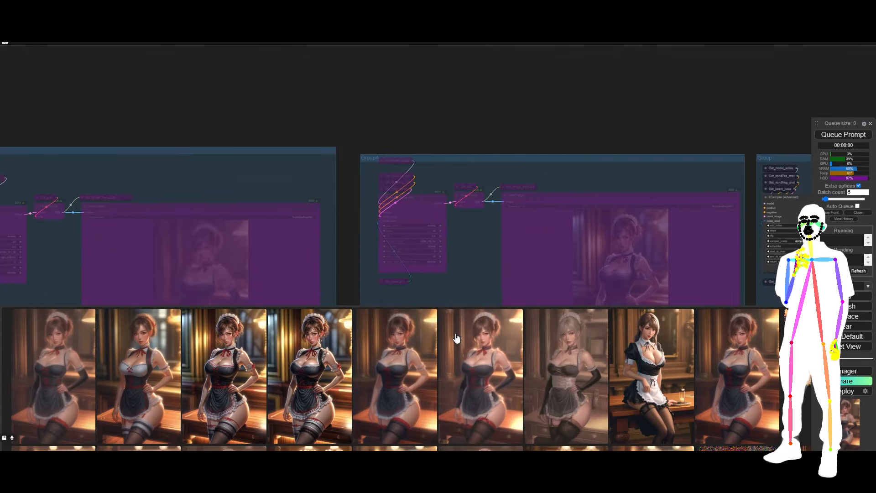
Rename the active sampler group directly after GroupA as GroupB
{"action": "right_click", "coordinate": [771, 160]}
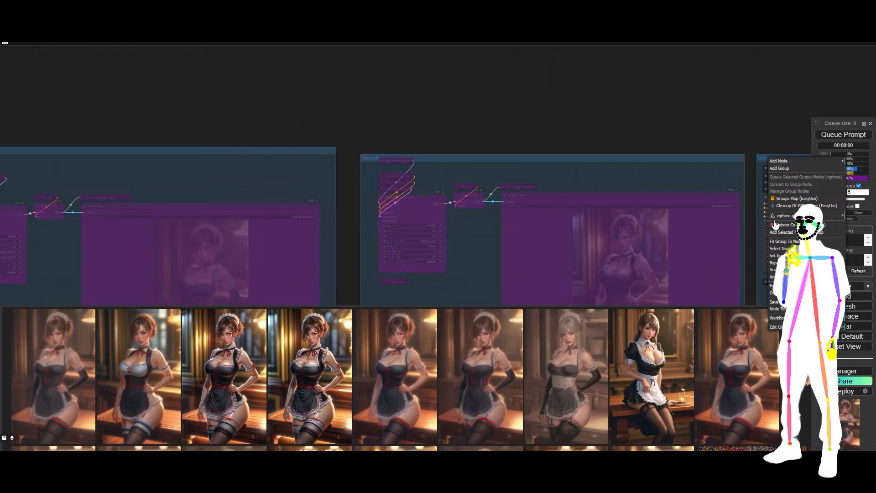
{"action": "left_click", "coordinate": [780, 327]}
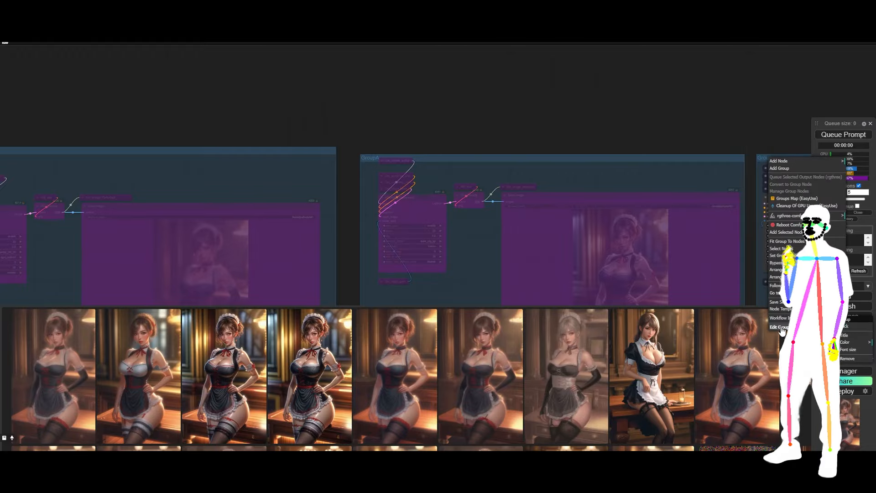
{"action": "left_click", "coordinate": [845, 336]}
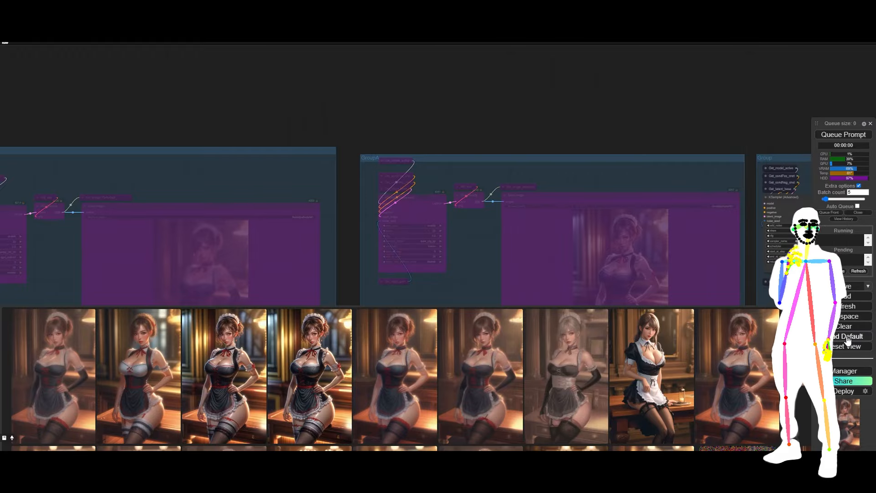
Rename the last sampler group in the row, directly after GroupB, as GroupC
{"action": "left_click_drag", "start_coordinate": [705, 116], "coordinate": [83, 83]}
{"action": "right_click", "coordinate": [418, 114]}
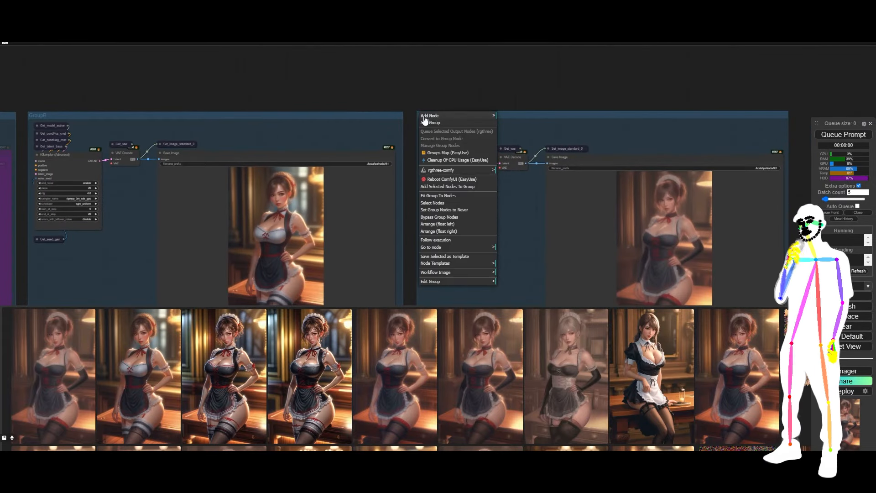
{"action": "left_click", "coordinate": [456, 281]}
{"action": "left_click", "coordinate": [504, 290]}
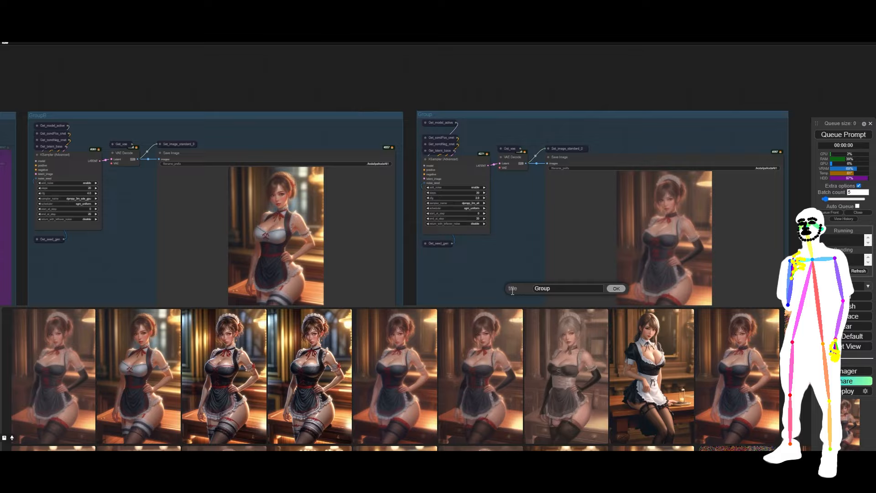
{"action": "key", "text": "Return"}
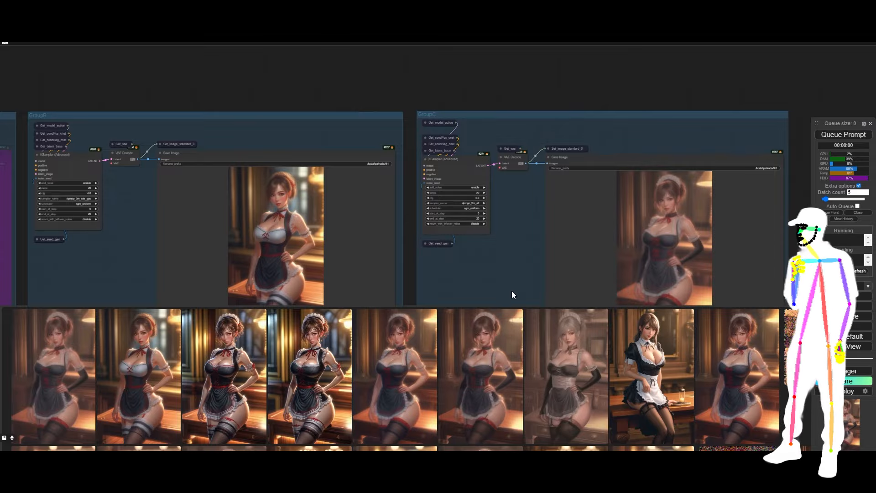
Bypass GroupA, GroupB and GroupC in the Fast Groups Bypasser, leaving only Comparer and Kolors-Basic enabled
{"action": "scroll", "coordinate": [588, 98], "scroll_direction": "down", "scroll_amount": 8}
{"action": "left_click_drag", "start_coordinate": [381, 64], "coordinate": [874, 107]}
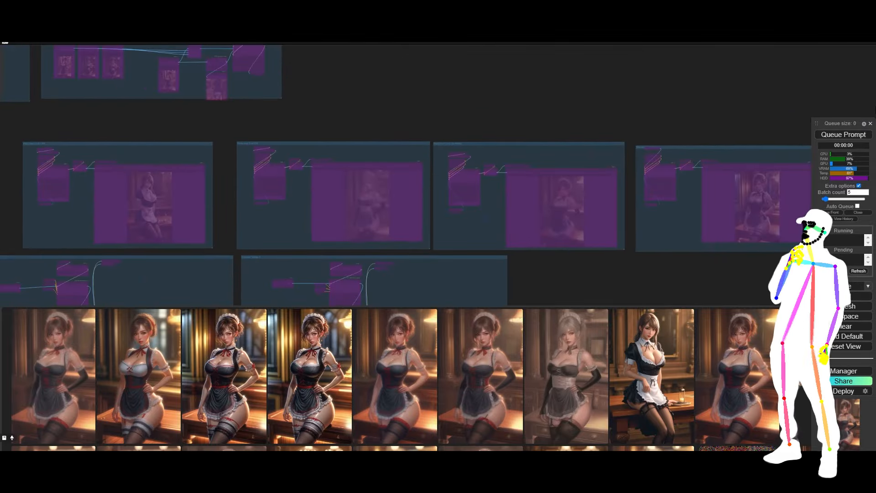
{"action": "left_click_drag", "start_coordinate": [28, 86], "coordinate": [473, 133]}
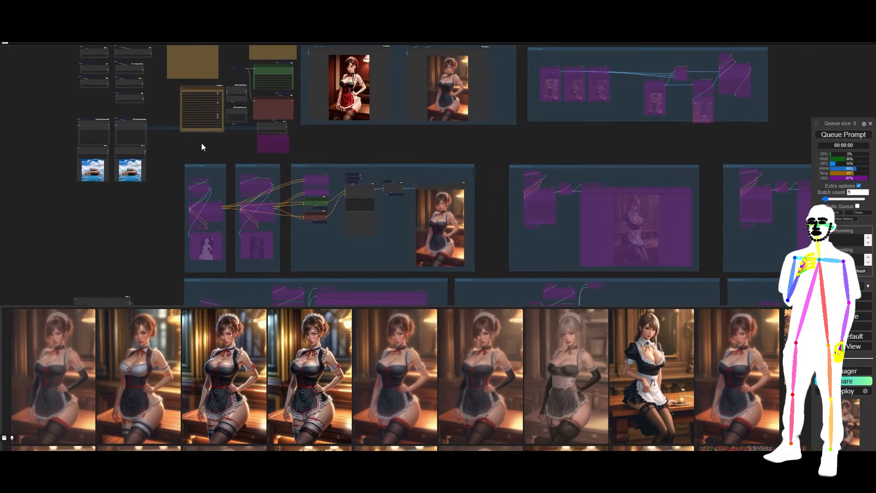
{"action": "left_click_drag", "start_coordinate": [165, 126], "coordinate": [191, 134]}
{"action": "scroll", "coordinate": [191, 138], "scroll_direction": "up", "scroll_amount": 10}
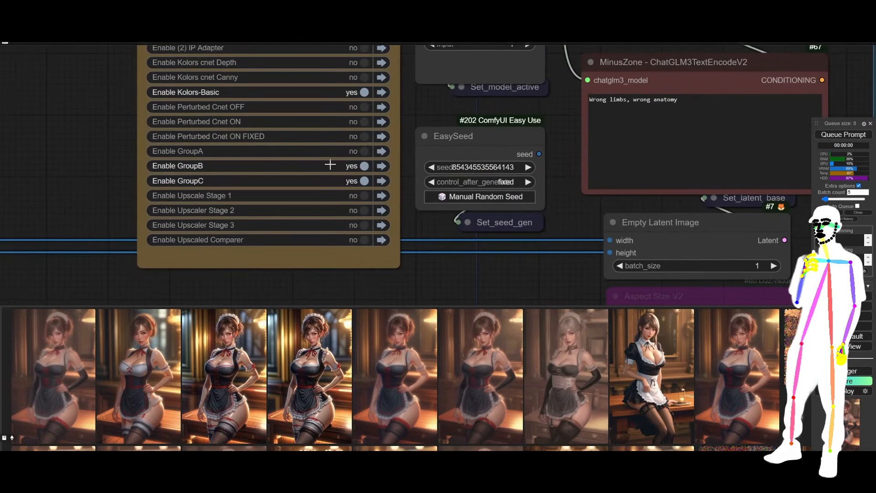
{"action": "left_click", "coordinate": [366, 150]}
{"action": "left_click", "coordinate": [363, 151]}
{"action": "left_click", "coordinate": [364, 166]}
{"action": "left_click", "coordinate": [364, 180]}
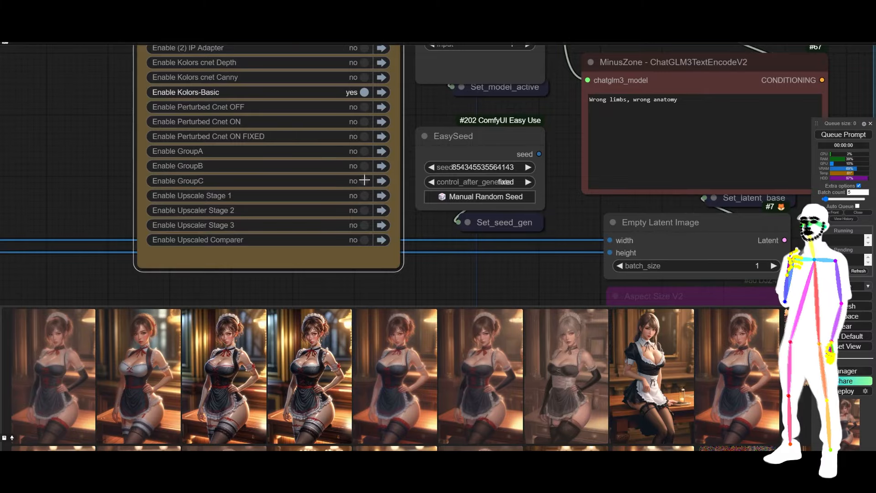
Review the Fast Groups Bypasser settings, the Comparer group and the Kolors-Basic branch across the workflow
{"action": "scroll", "coordinate": [76, 194], "scroll_direction": "down", "scroll_amount": 8}
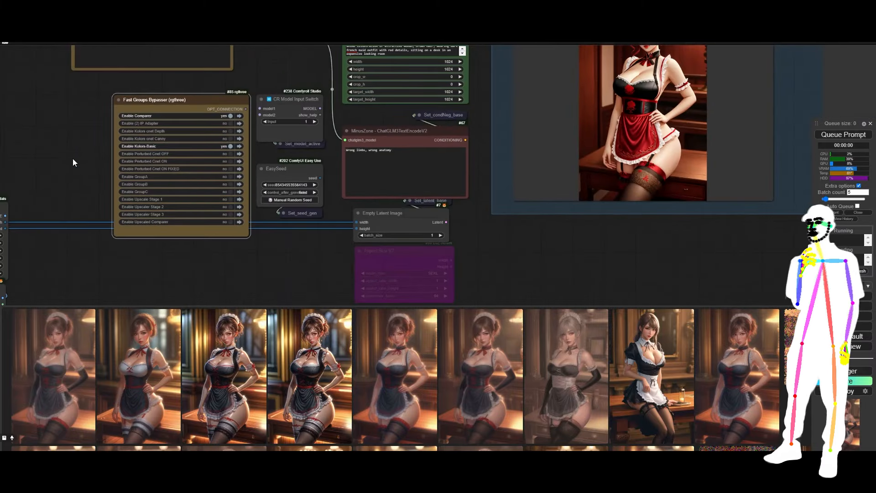
{"action": "scroll", "coordinate": [105, 123], "scroll_direction": "up", "scroll_amount": 8}
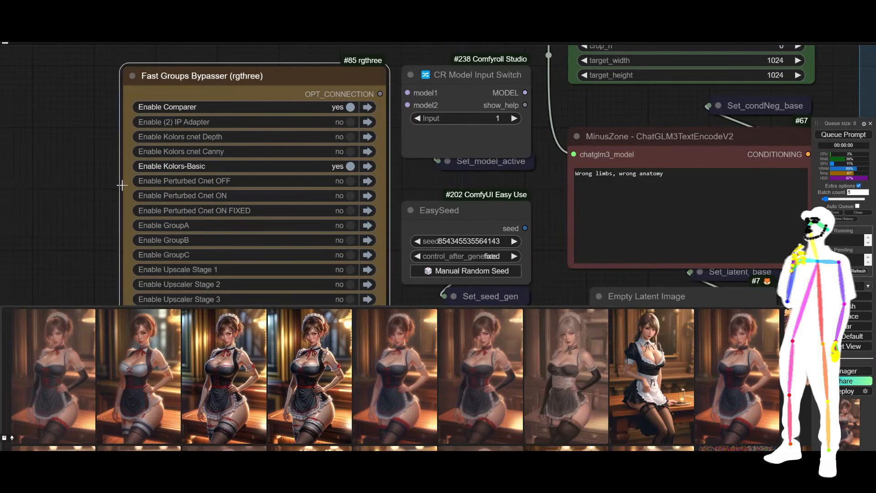
{"action": "scroll", "coordinate": [27, 202], "scroll_direction": "down", "scroll_amount": 8}
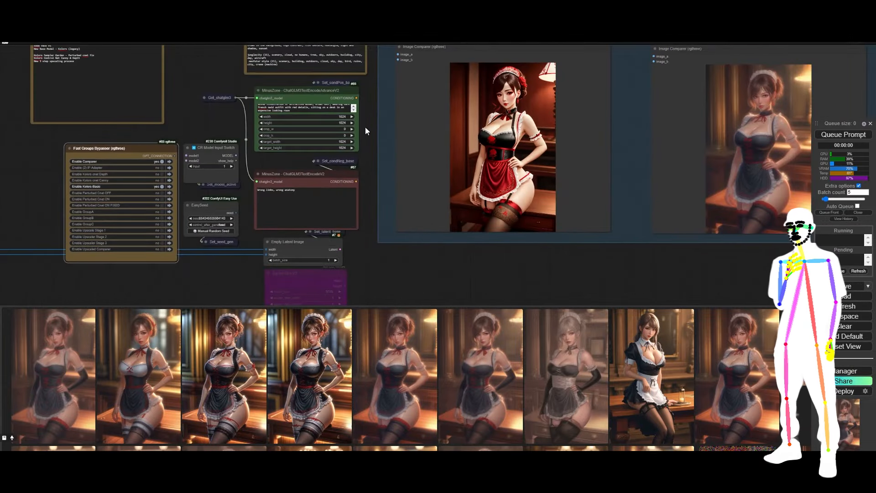
{"action": "left_click_drag", "start_coordinate": [365, 131], "coordinate": [360, 246]}
{"action": "scroll", "coordinate": [460, 146], "scroll_direction": "up", "scroll_amount": 7}
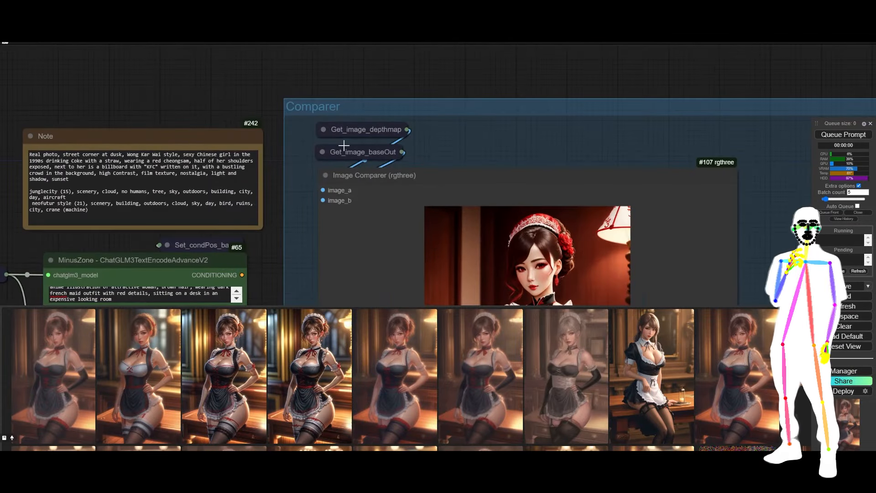
{"action": "scroll", "coordinate": [498, 141], "scroll_direction": "down", "scroll_amount": 13}
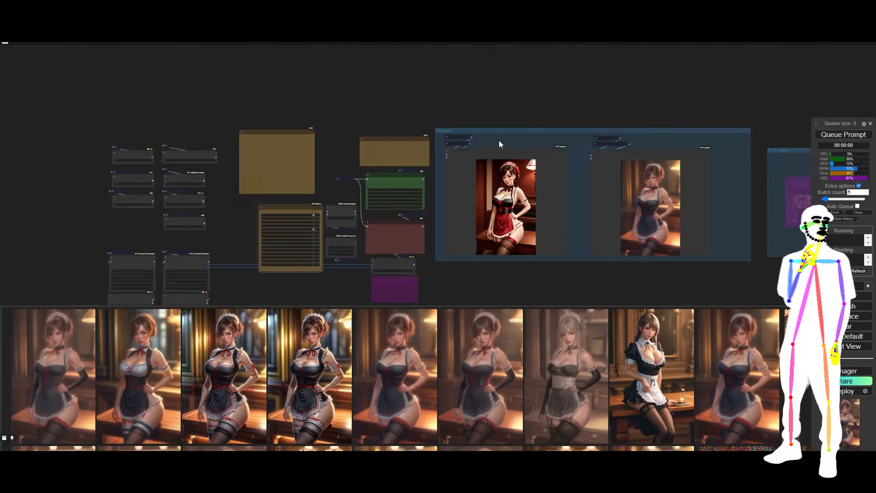
{"action": "scroll", "coordinate": [256, 258], "scroll_direction": "down", "scroll_amount": 1}
{"action": "left_click_drag", "start_coordinate": [256, 258], "coordinate": [355, 115]}
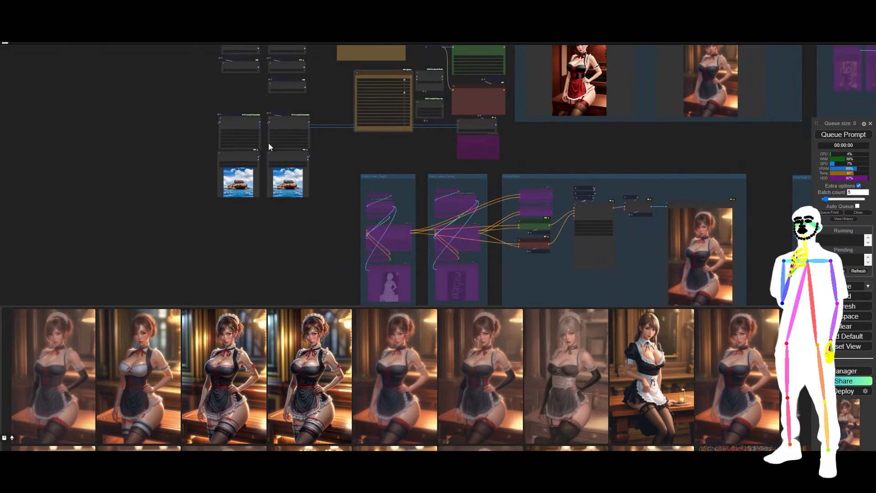
{"action": "left_click_drag", "start_coordinate": [393, 149], "coordinate": [131, 322]}
{"action": "scroll", "coordinate": [262, 203], "scroll_direction": "up", "scroll_amount": 13}
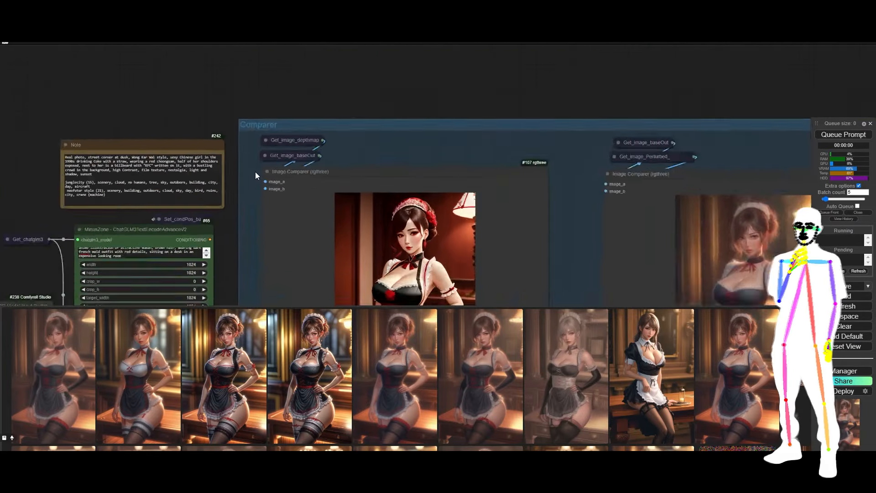
{"action": "scroll", "coordinate": [215, 150], "scroll_direction": "down", "scroll_amount": 10}
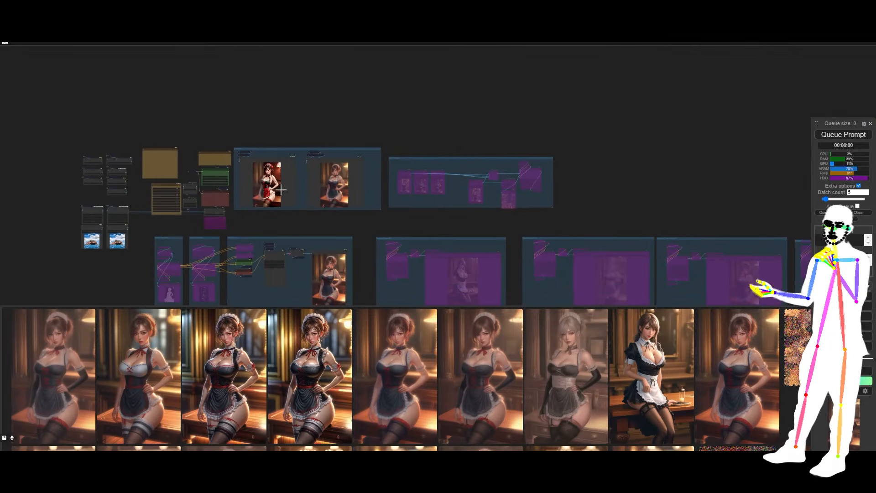
{"action": "left_click_drag", "start_coordinate": [326, 207], "coordinate": [372, 80]}
{"action": "scroll", "coordinate": [378, 150], "scroll_direction": "up", "scroll_amount": 8}
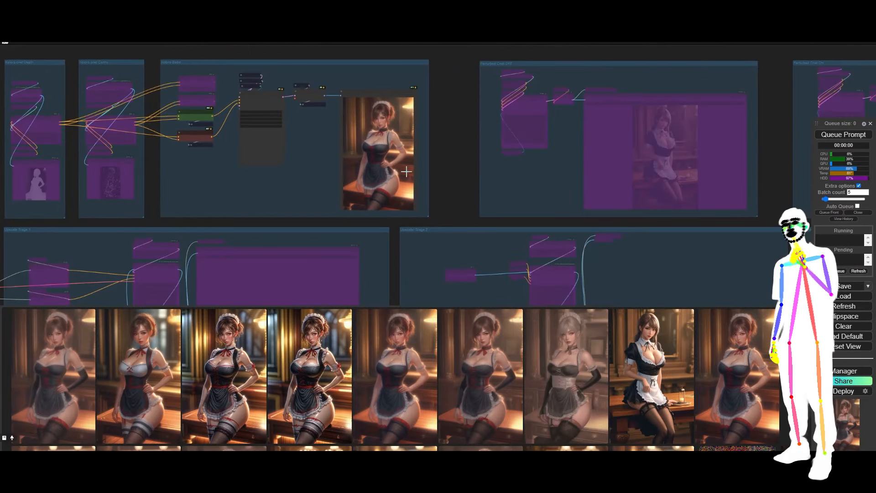
{"action": "scroll", "coordinate": [424, 169], "scroll_direction": "down", "scroll_amount": 8}
{"action": "left_click_drag", "start_coordinate": [261, 108], "coordinate": [260, 205]}
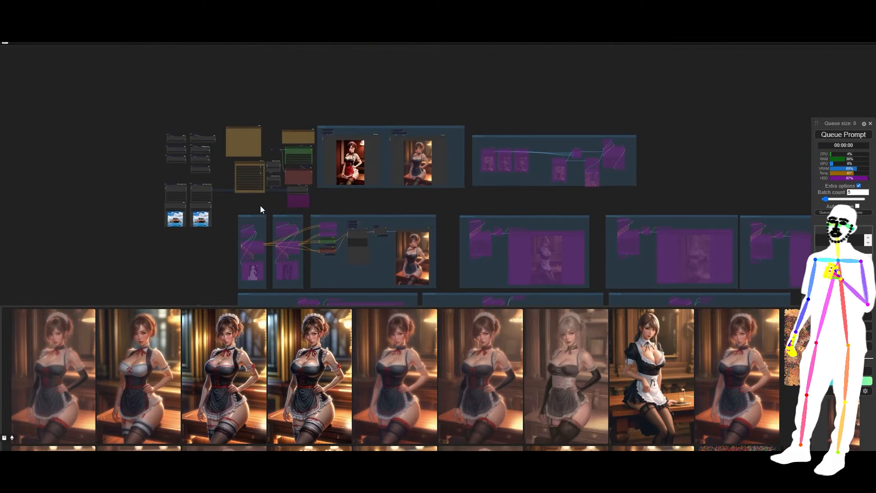
Select the "junglecity (15), scenery, cloud, no humans, tree, sky, outdoors, building, city, day, aircraft" prompt in the Note above the positive prompt node
{"action": "scroll", "coordinate": [297, 142], "scroll_direction": "up", "scroll_amount": 10}
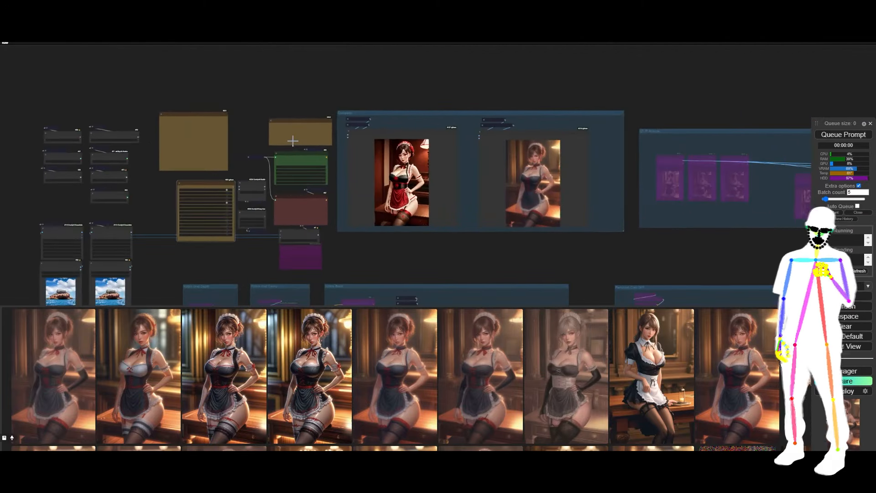
{"action": "scroll", "coordinate": [273, 149], "scroll_direction": "up", "scroll_amount": 15}
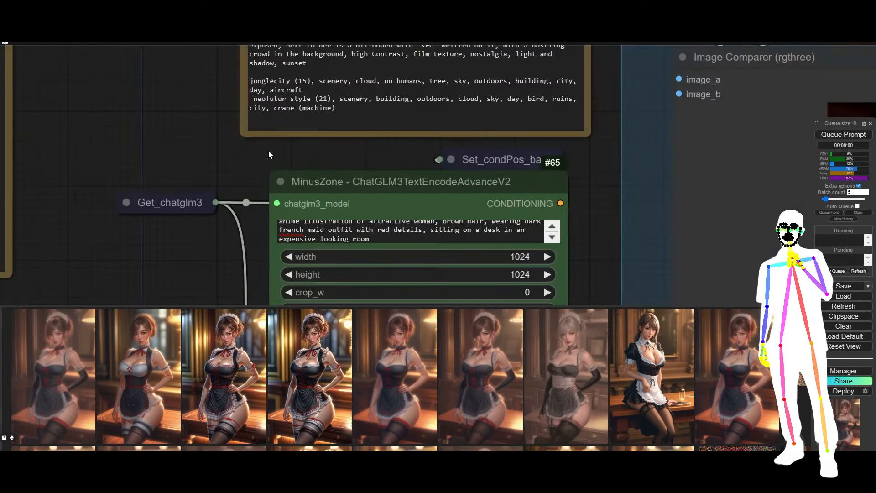
{"action": "left_click_drag", "start_coordinate": [211, 109], "coordinate": [190, 166]}
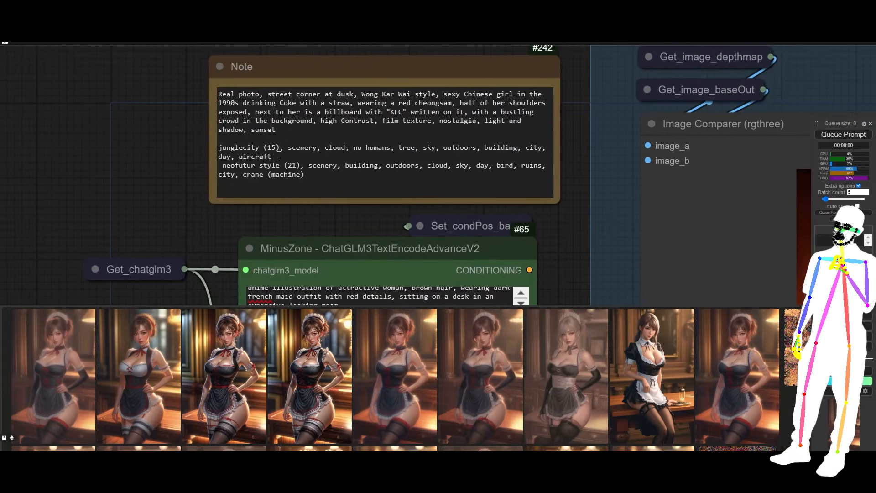
{"action": "left_click_drag", "start_coordinate": [275, 157], "coordinate": [220, 148]}
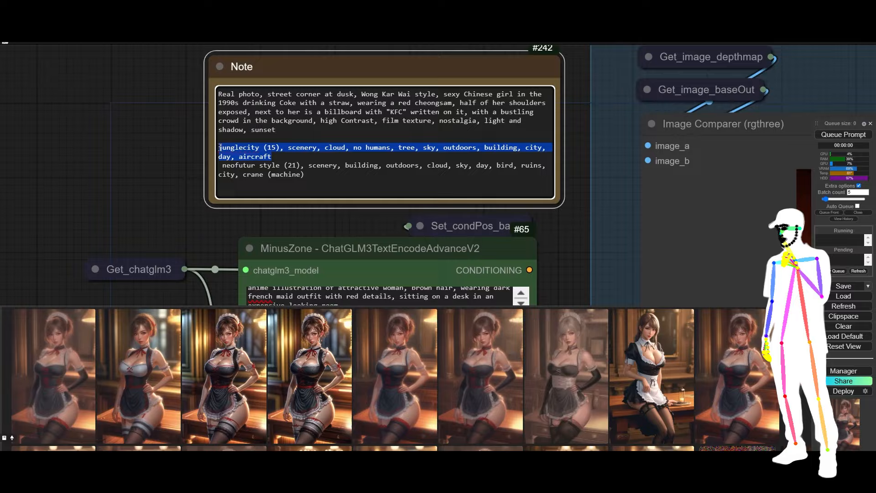
Examine the island picture in the Load Image nodes and the settings of the Image Resize nodes above them
{"action": "scroll", "coordinate": [191, 130], "scroll_direction": "down", "scroll_amount": 5}
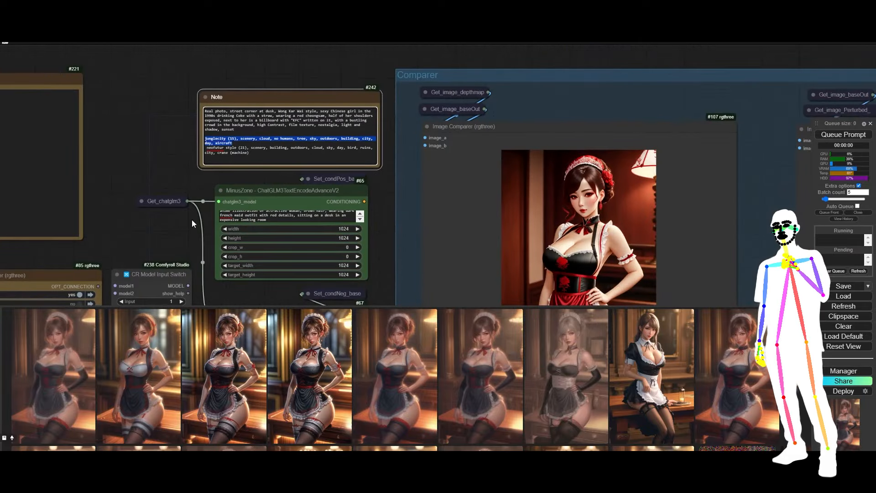
{"action": "left_click_drag", "start_coordinate": [192, 220], "coordinate": [418, 57]}
{"action": "left_click_drag", "start_coordinate": [368, 99], "coordinate": [648, 48]}
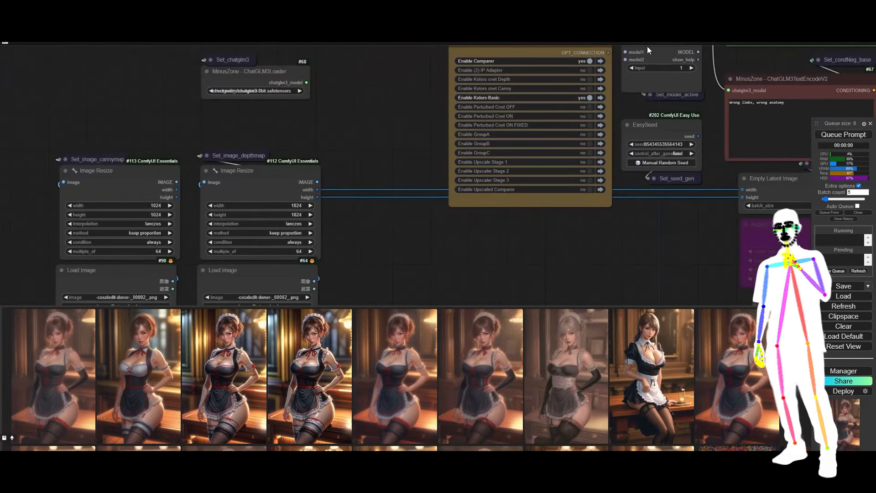
{"action": "left_click_drag", "start_coordinate": [376, 240], "coordinate": [623, 59]}
{"action": "scroll", "coordinate": [297, 157], "scroll_direction": "up", "scroll_amount": 10}
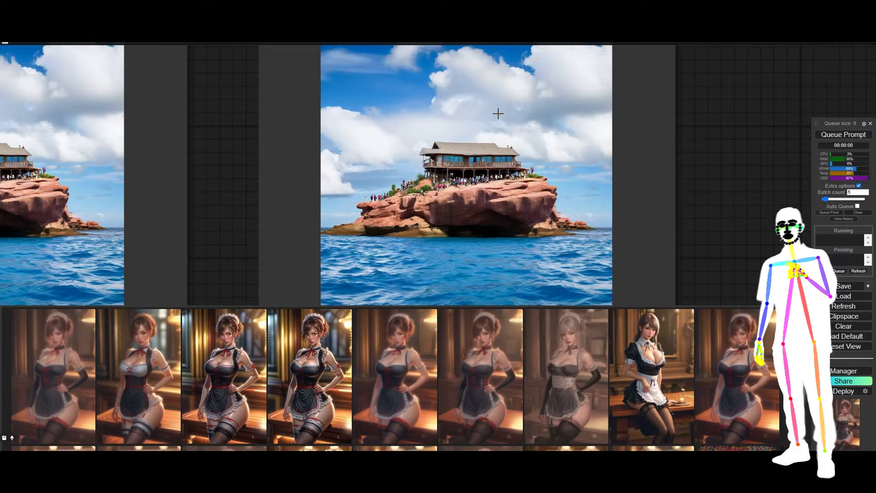
{"action": "scroll", "coordinate": [735, 240], "scroll_direction": "down", "scroll_amount": 6}
{"action": "left_click_drag", "start_coordinate": [739, 119], "coordinate": [648, 361]}
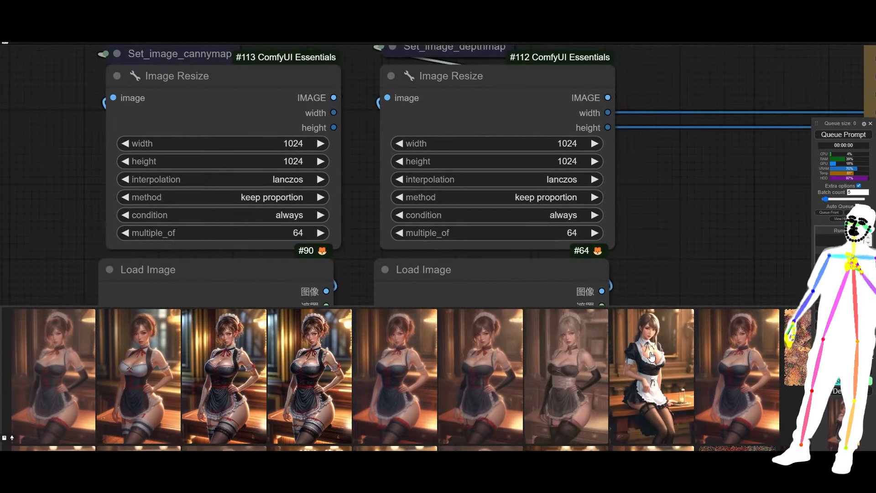
{"action": "scroll", "coordinate": [653, 210], "scroll_direction": "down", "scroll_amount": 5}
{"action": "left_click_drag", "start_coordinate": [684, 209], "coordinate": [550, 303]}
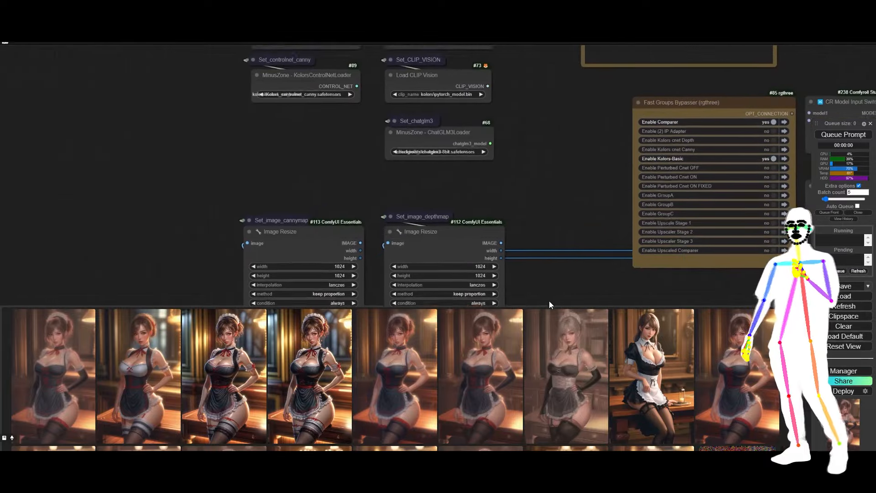
Replace the positive prompt with the Note's "junglecity (15), scenery, cloud, no humans, tree, sky, outdoors, building, city, day, aircraft" text
{"action": "left_click_drag", "start_coordinate": [567, 166], "coordinate": [495, 344]}
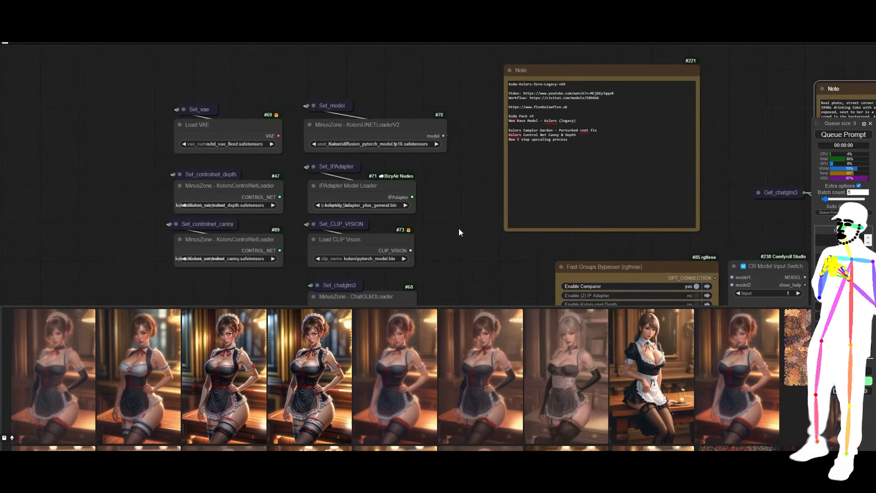
{"action": "left_click_drag", "start_coordinate": [459, 223], "coordinate": [456, 2]}
{"action": "left_click_drag", "start_coordinate": [468, 251], "coordinate": [81, 335]}
{"action": "left_click_drag", "start_coordinate": [437, 175], "coordinate": [375, 294]}
{"action": "scroll", "coordinate": [569, 171], "scroll_direction": "up", "scroll_amount": 2}
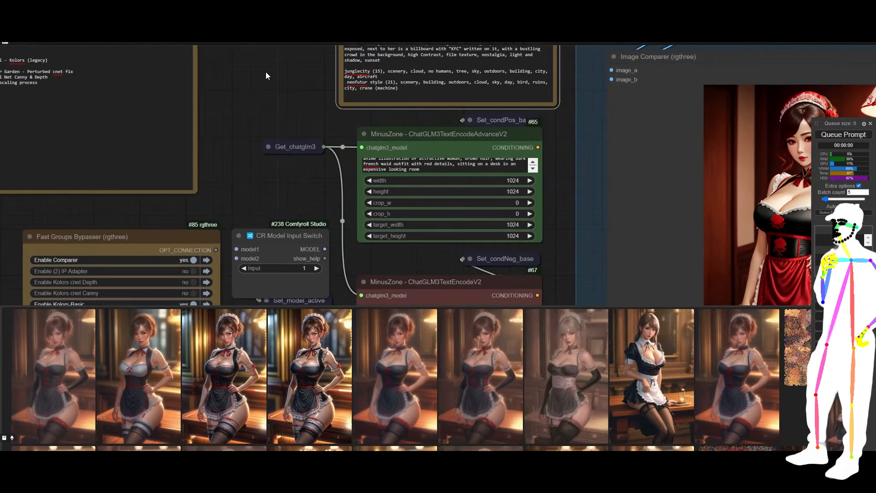
{"action": "left_click_drag", "start_coordinate": [315, 73], "coordinate": [332, 105]}
{"action": "key", "text": "ctrl+c"}
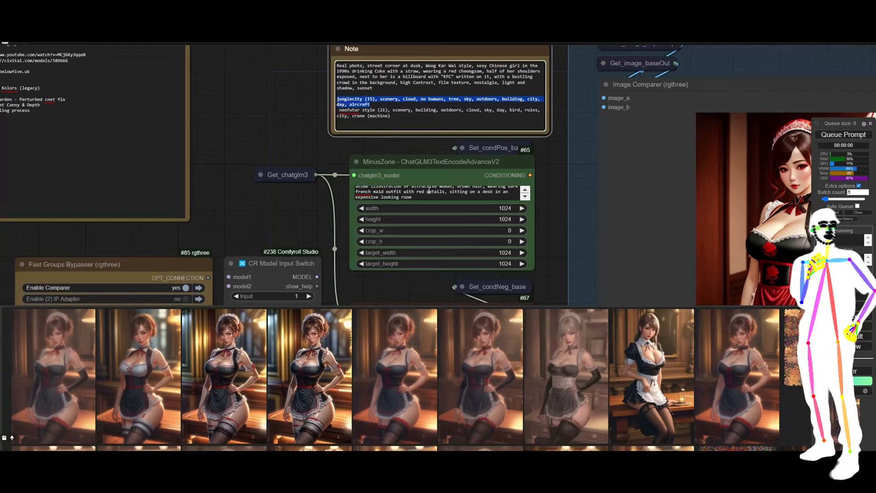
{"action": "left_click", "coordinate": [427, 196]}
{"action": "key", "text": "ctrl+a"}
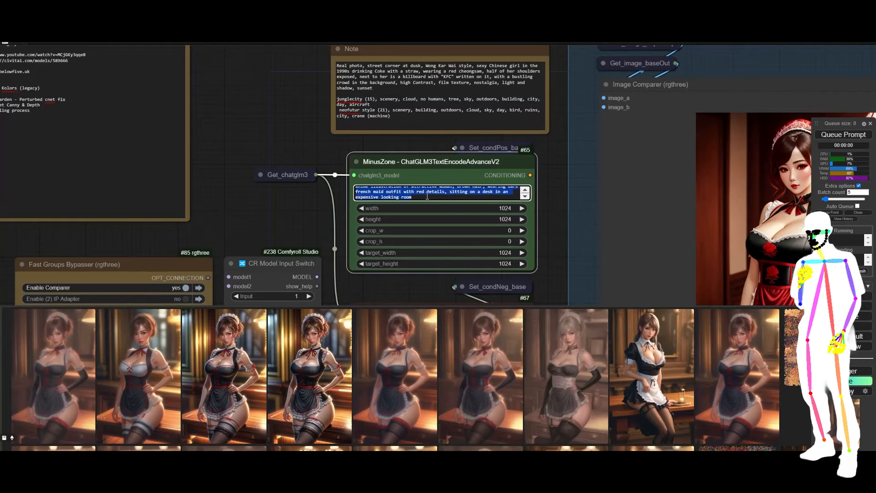
{"action": "key", "text": "ctrl+v"}
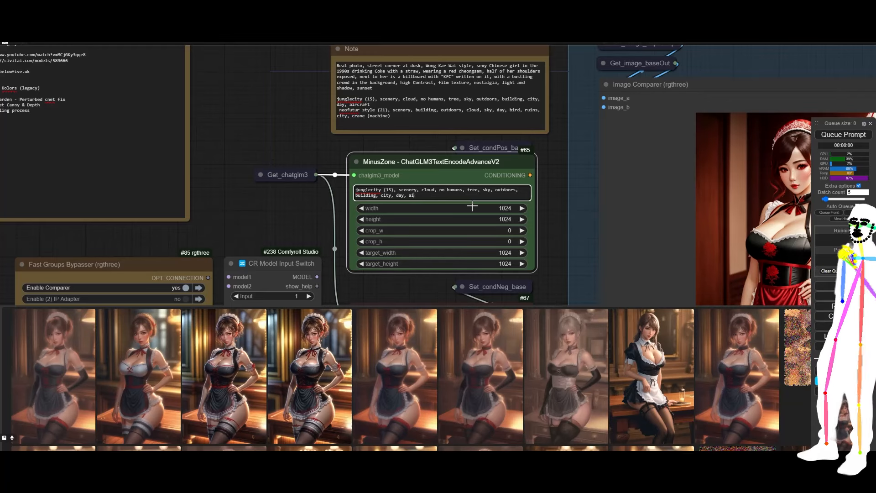
Remove "aircraft" from the end of the positive prompt and change "junglecity (15)" to "junglehouse"
{"action": "key", "text": "BackSpace"}
{"action": "key", "text": "BackSpace"}
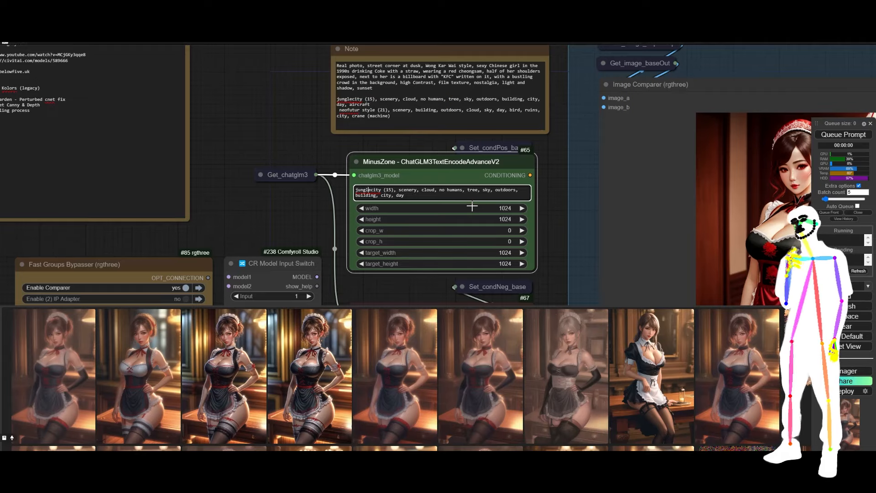
{"action": "type", "text": "house"}
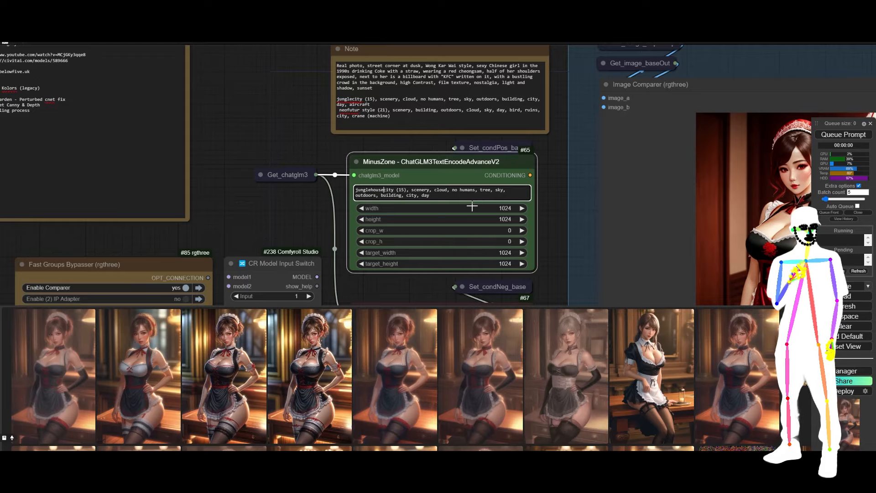
{"action": "key", "text": "Delete"}
{"action": "key", "text": "Delete"}
{"action": "key", "text": "Delete"}
{"action": "key", "text": "Delete"}
{"action": "key", "text": "Delete"}
{"action": "key", "text": "Delete"}
{"action": "key", "text": "Delete"}
{"action": "key", "text": "Delete"}
{"action": "key", "text": "Delete"}
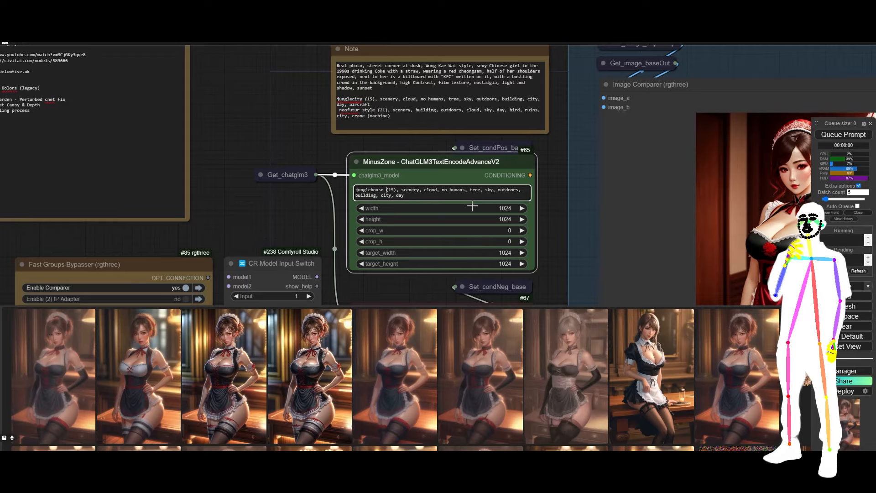
{"action": "key", "text": "Delete"}
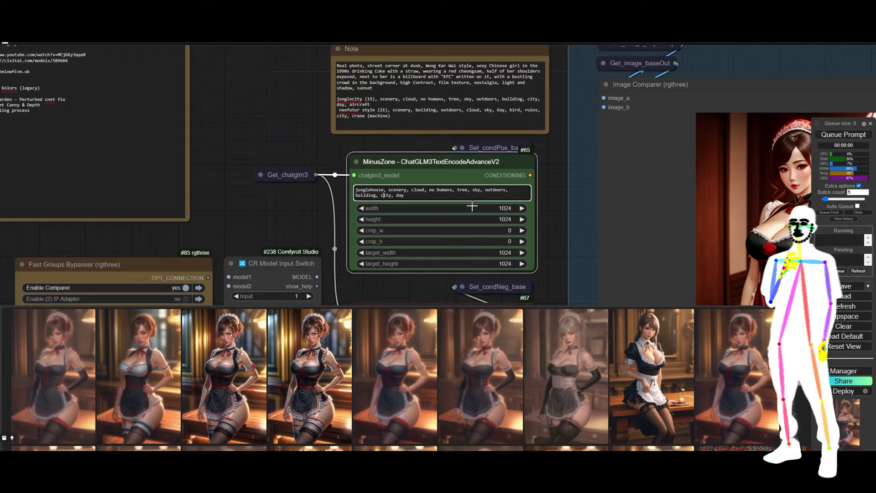
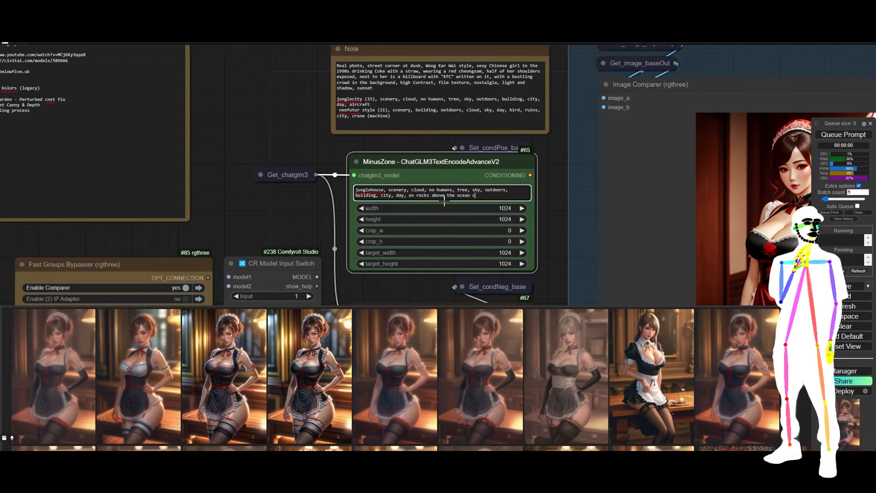
Append "on rocks above the ocean clear blue skies fluffy clouds" to the positive prompt and begin it with "photo of"
{"action": "type", "text": "r blue skies fl"}
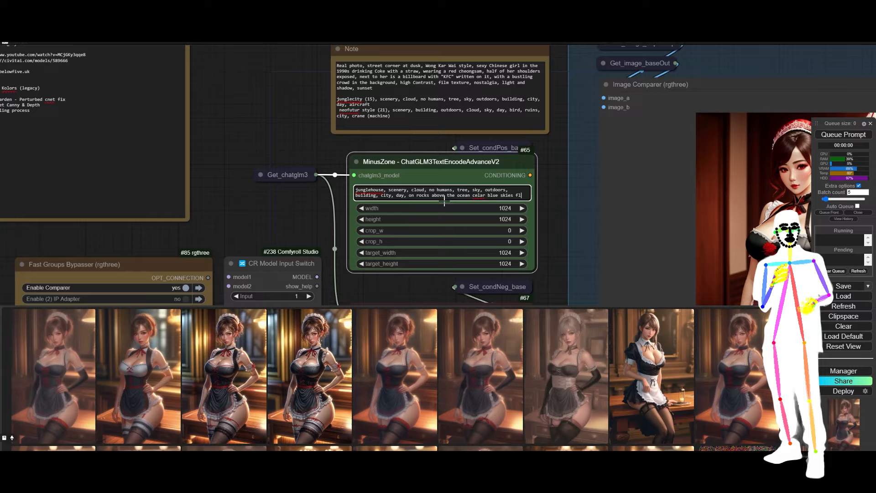
{"action": "type", "text": "uffy clouds"}
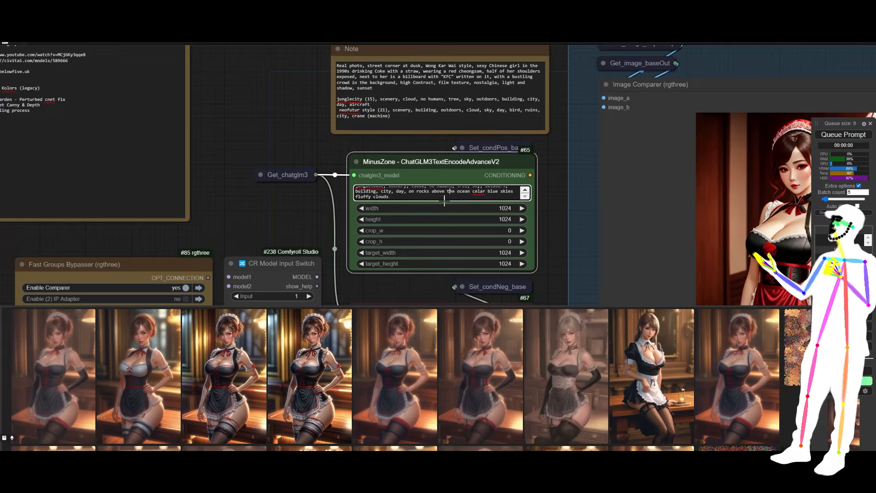
{"action": "key", "text": "Up"}
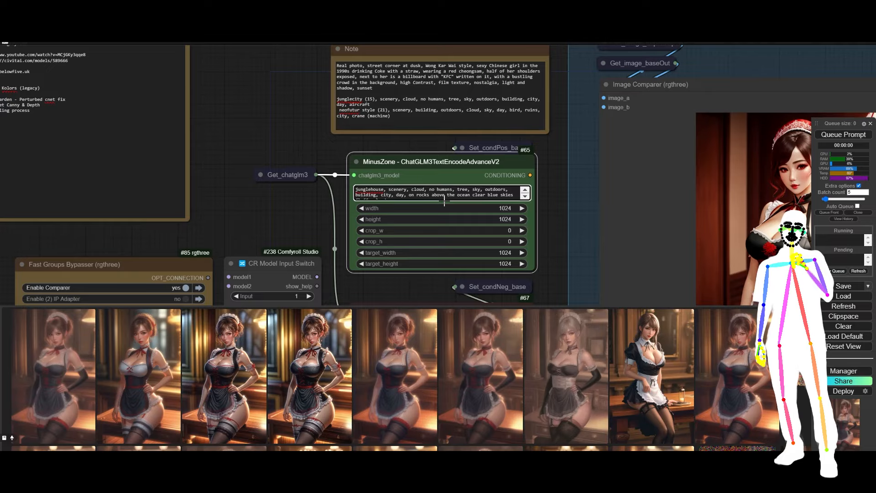
{"action": "type", "text": "photo of"}
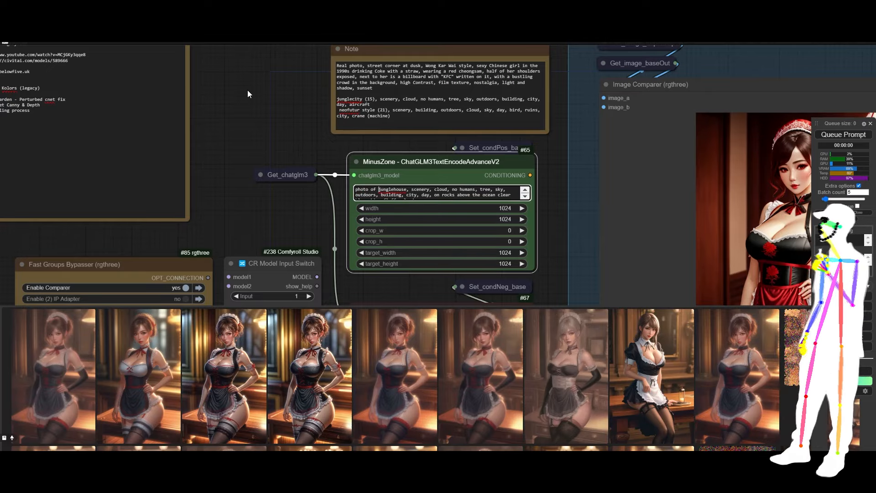
Queue the batch of generations with the new prompt and bring the Kolors-Basic group into view
{"action": "scroll", "coordinate": [248, 90], "scroll_direction": "down", "scroll_amount": 12}
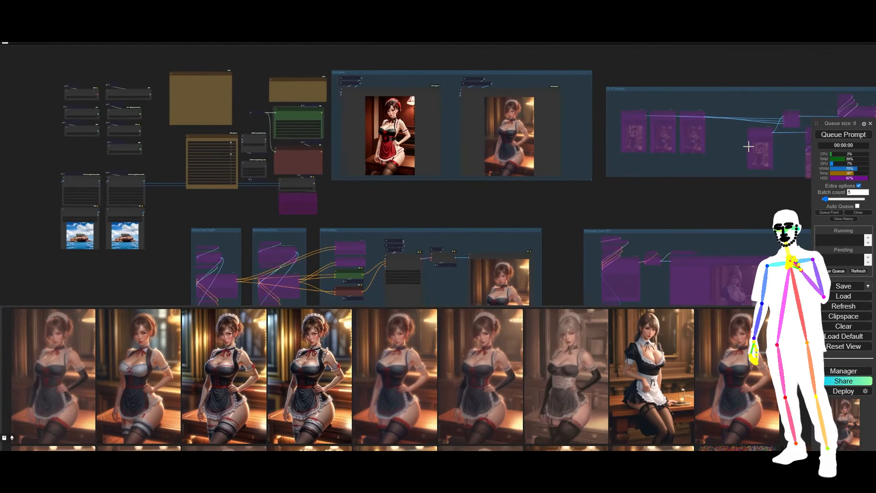
{"action": "left_click", "coordinate": [844, 136]}
{"action": "left_click_drag", "start_coordinate": [556, 259], "coordinate": [565, 162]}
{"action": "scroll", "coordinate": [555, 193], "scroll_direction": "up", "scroll_amount": 5}
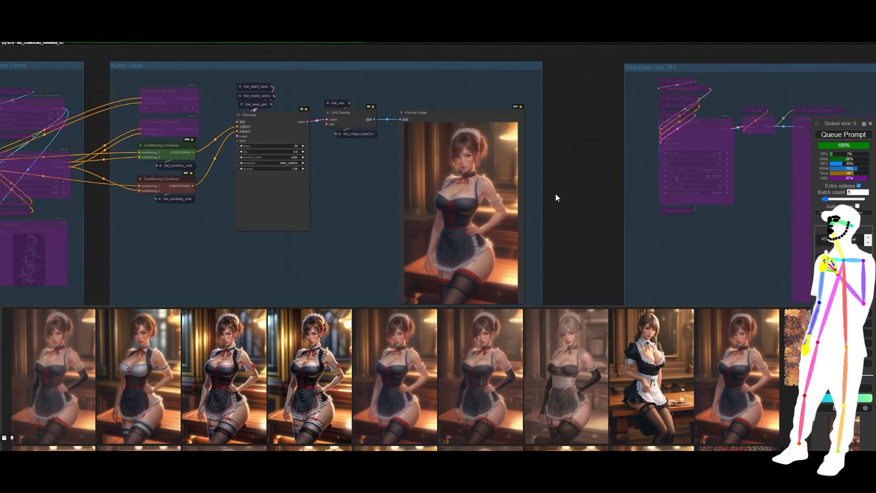
Follow the running generation across the workflow, checking the prompt nodes, the Fast Groups Bypasser and the Comparer group
{"action": "scroll", "coordinate": [556, 196], "scroll_direction": "down", "scroll_amount": 5}
{"action": "left_click_drag", "start_coordinate": [377, 113], "coordinate": [414, 156]}
{"action": "left_click_drag", "start_coordinate": [243, 119], "coordinate": [263, 181]}
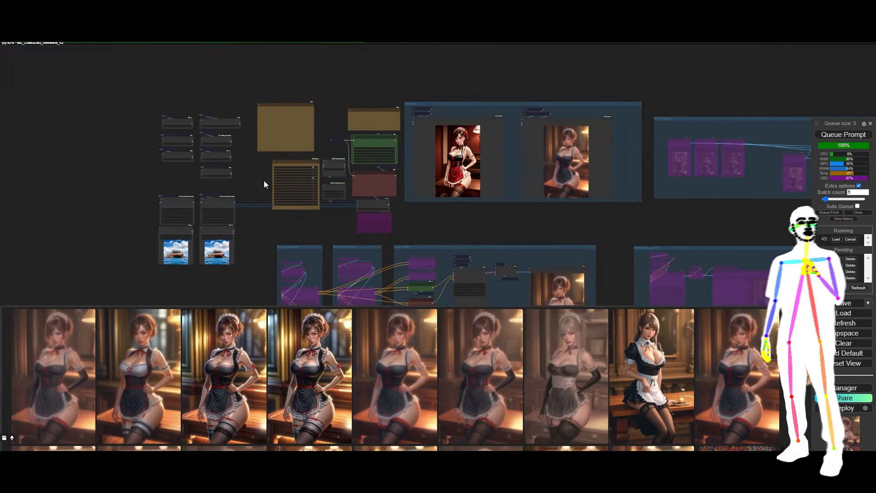
{"action": "scroll", "coordinate": [332, 156], "scroll_direction": "up", "scroll_amount": 10}
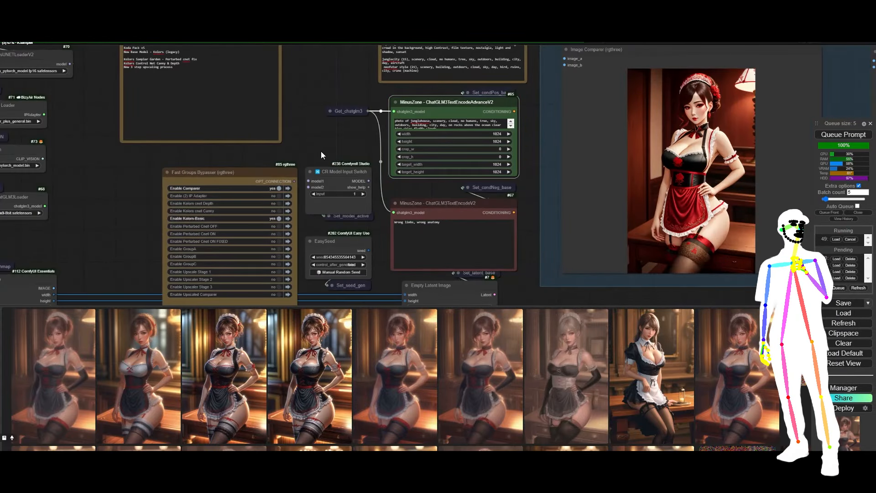
{"action": "scroll", "coordinate": [302, 76], "scroll_direction": "down", "scroll_amount": 10}
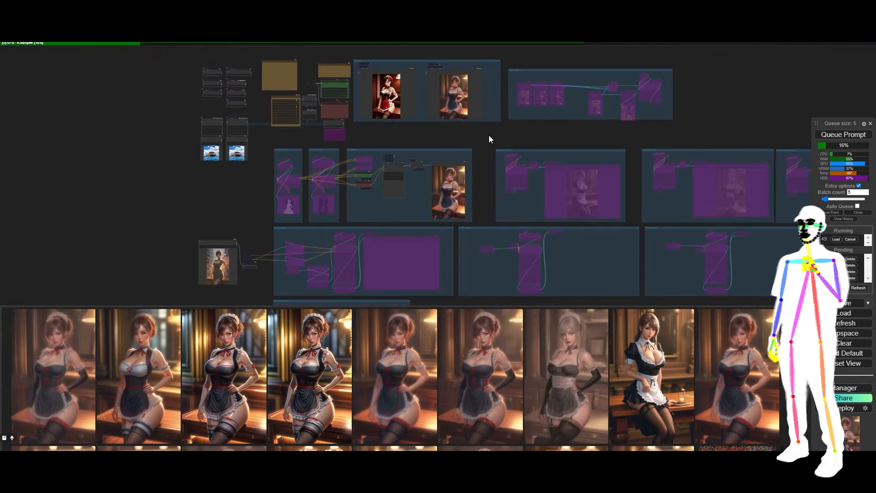
{"action": "scroll", "coordinate": [454, 143], "scroll_direction": "down", "scroll_amount": 3}
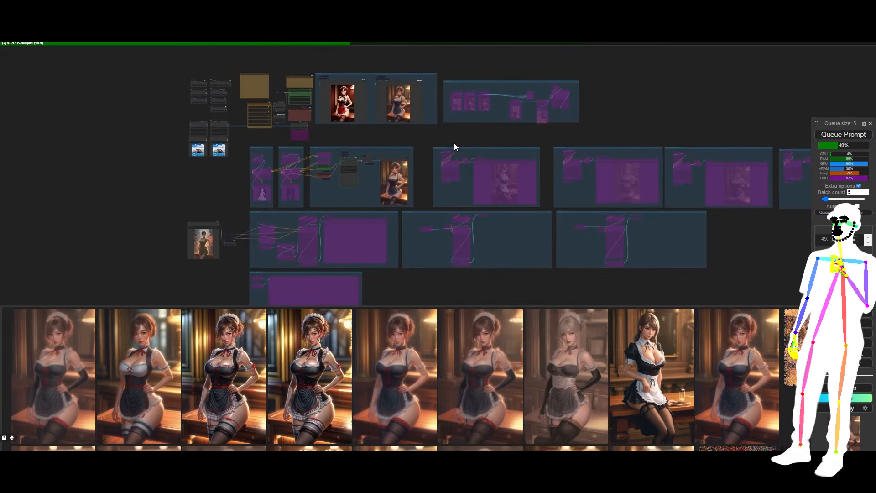
{"action": "scroll", "coordinate": [407, 172], "scroll_direction": "up", "scroll_amount": 10}
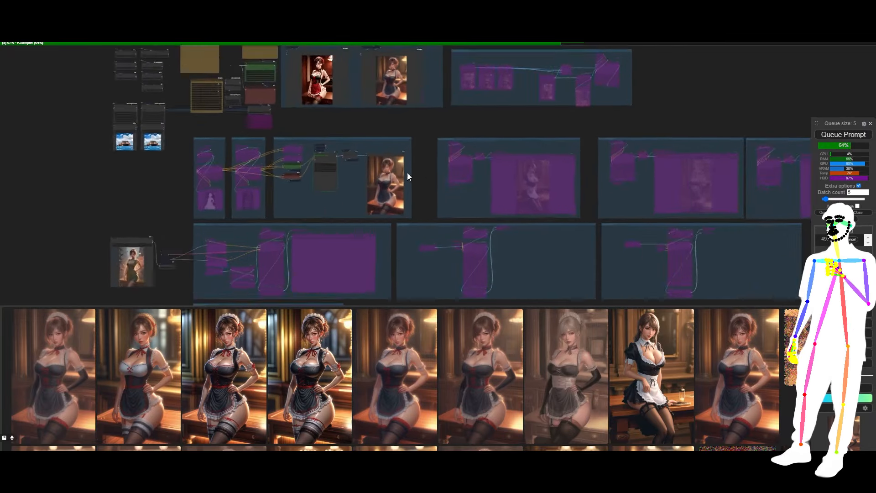
{"action": "scroll", "coordinate": [485, 158], "scroll_direction": "up", "scroll_amount": 3}
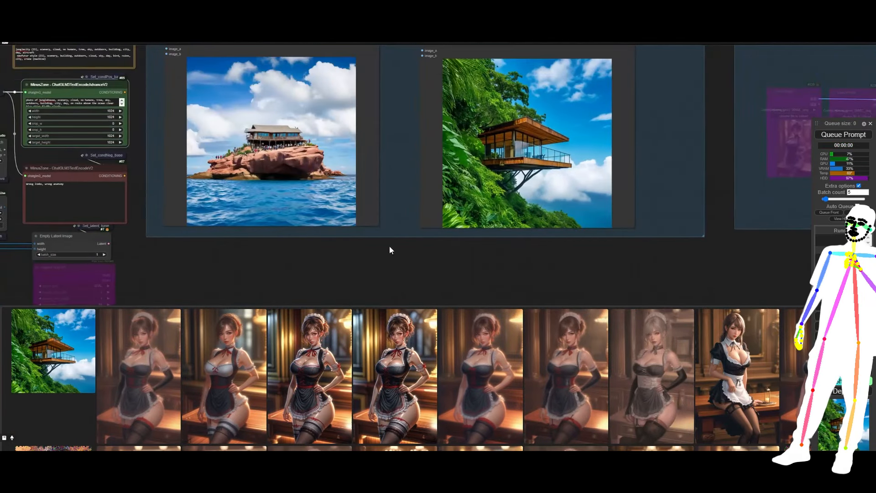
Compare the island source with the generated house in the Image Comparer, and check the Empty Latent Image and Image Resize nodes
{"action": "left_click_drag", "start_coordinate": [378, 267], "coordinate": [388, 281]}
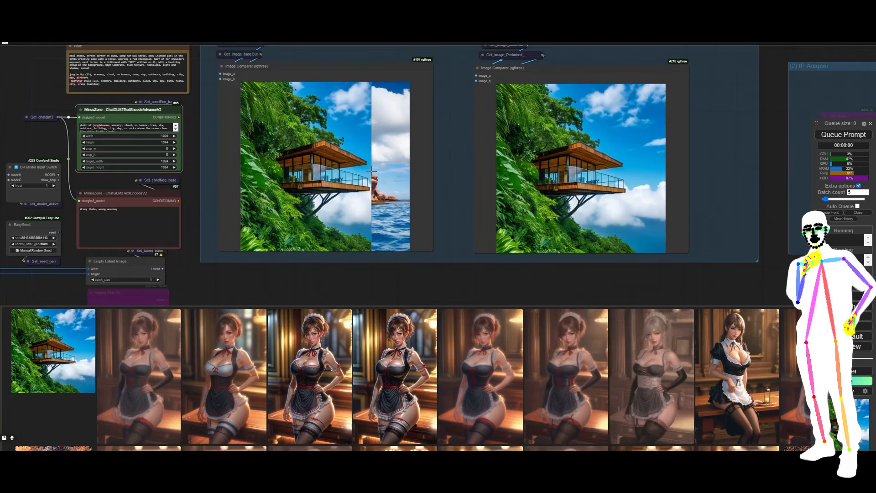
{"action": "scroll", "coordinate": [372, 170], "scroll_direction": "down", "scroll_amount": 2}
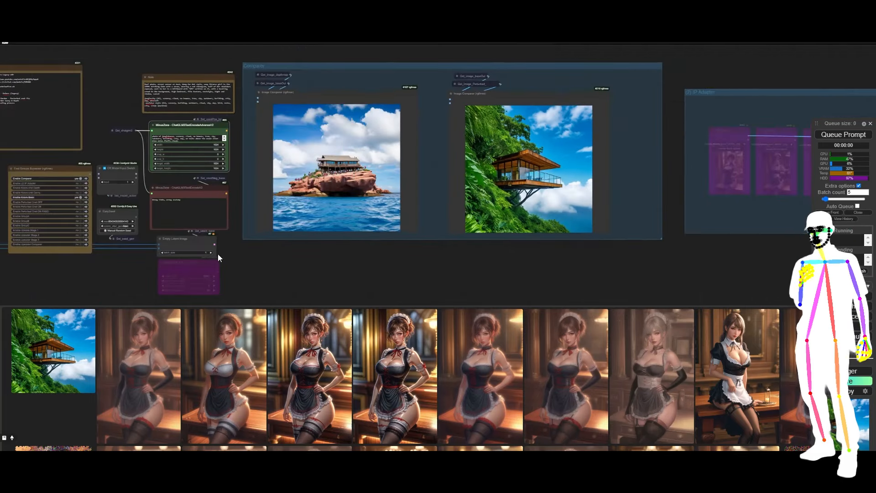
{"action": "scroll", "coordinate": [176, 258], "scroll_direction": "up", "scroll_amount": 10}
{"action": "scroll", "coordinate": [157, 217], "scroll_direction": "down", "scroll_amount": 12}
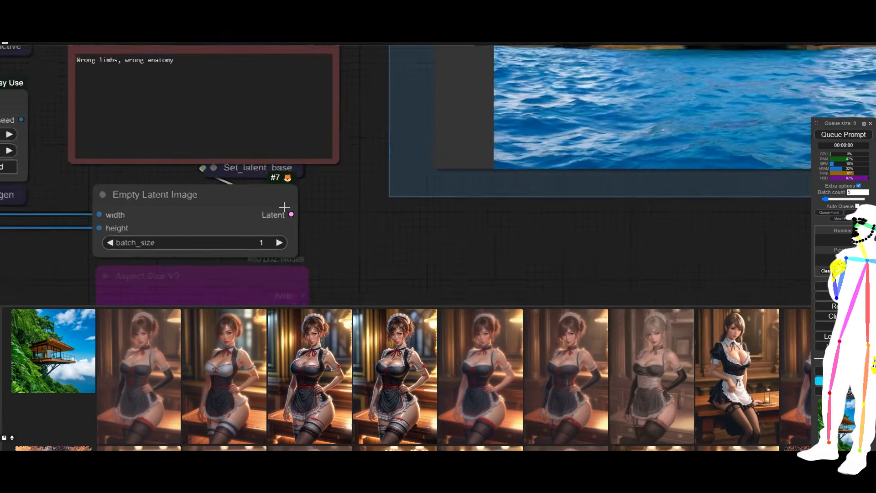
{"action": "left_click_drag", "start_coordinate": [103, 272], "coordinate": [246, 178]}
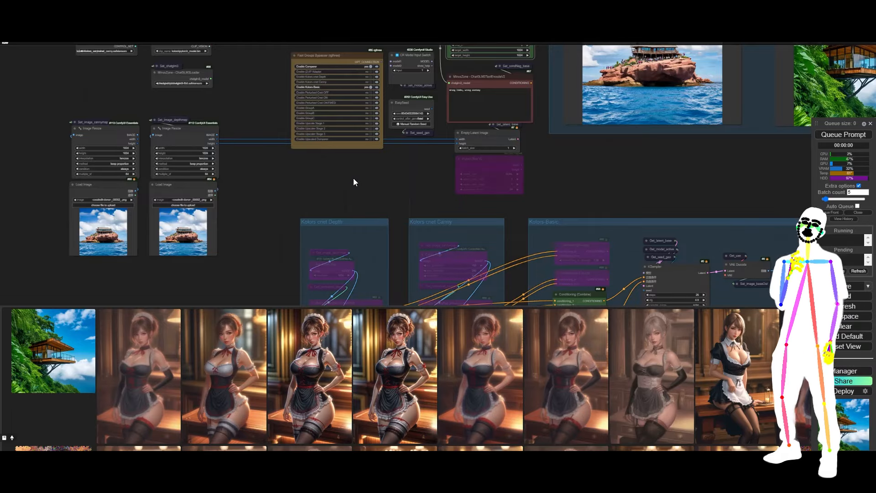
{"action": "left_click_drag", "start_coordinate": [388, 185], "coordinate": [74, 244]}
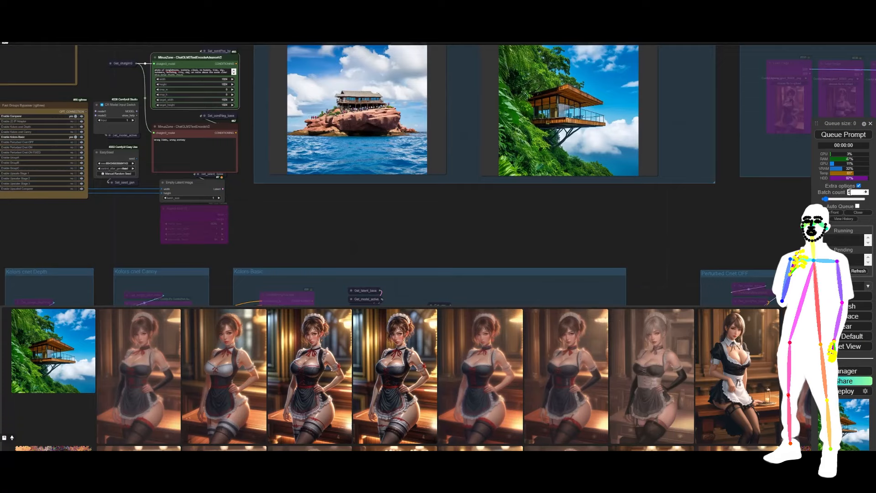
{"action": "left_click_drag", "start_coordinate": [557, 241], "coordinate": [438, 321]}
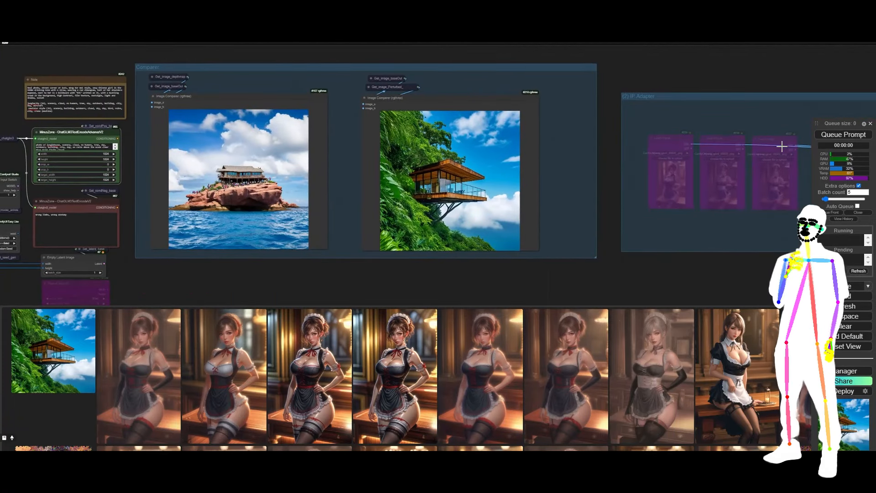
Set the EasySeed node's control after generate to randomize and queue the batch again
{"action": "left_click", "coordinate": [838, 136]}
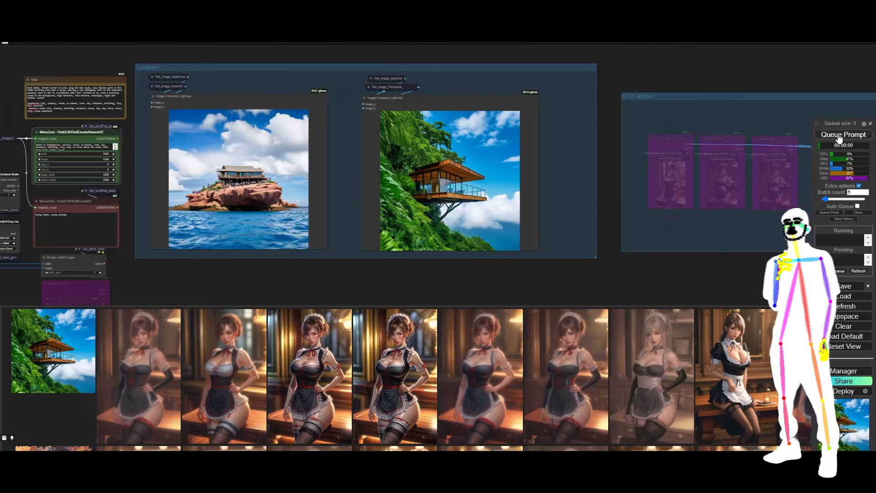
{"action": "left_click_drag", "start_coordinate": [136, 277], "coordinate": [304, 256]}
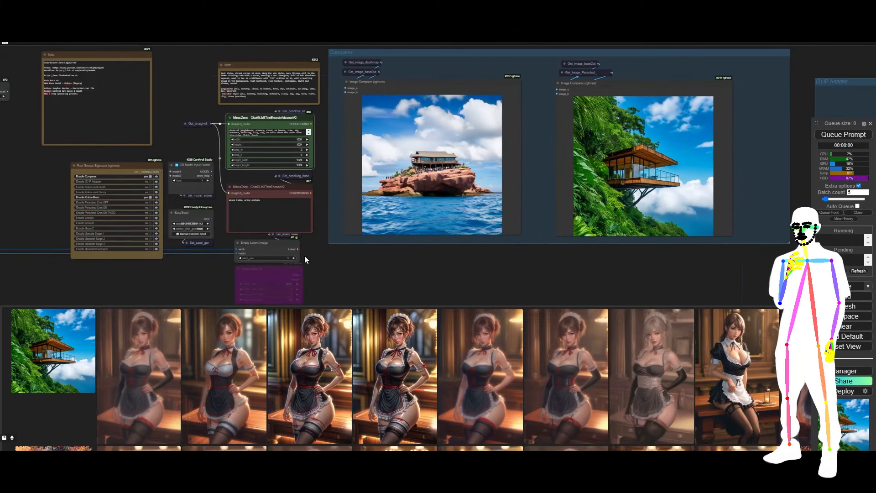
{"action": "scroll", "coordinate": [175, 240], "scroll_direction": "up", "scroll_amount": 6}
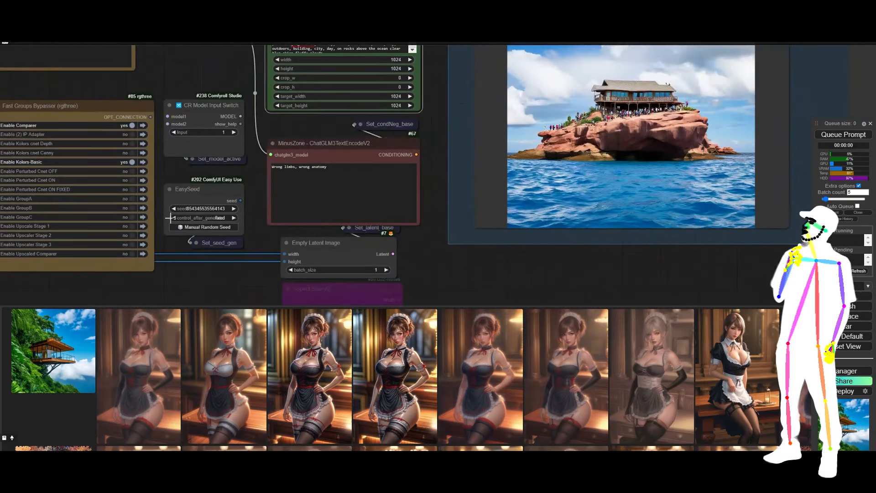
{"action": "left_click", "coordinate": [174, 217]}
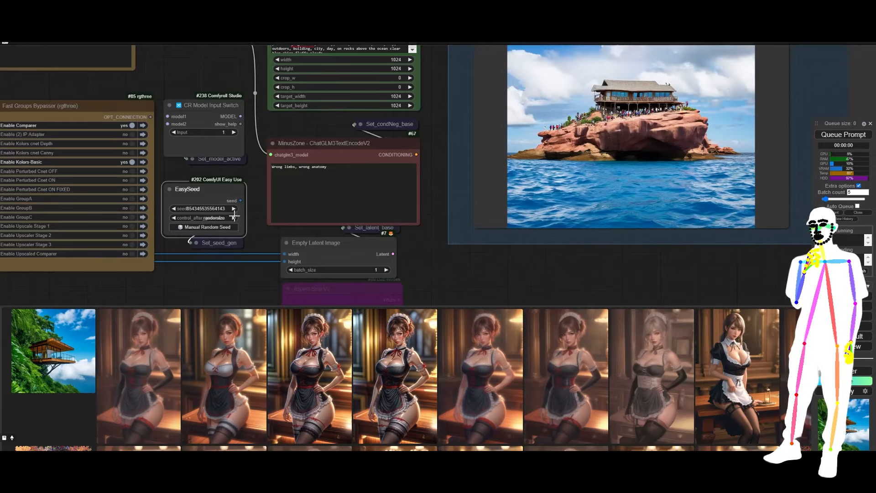
{"action": "left_click", "coordinate": [843, 134]}
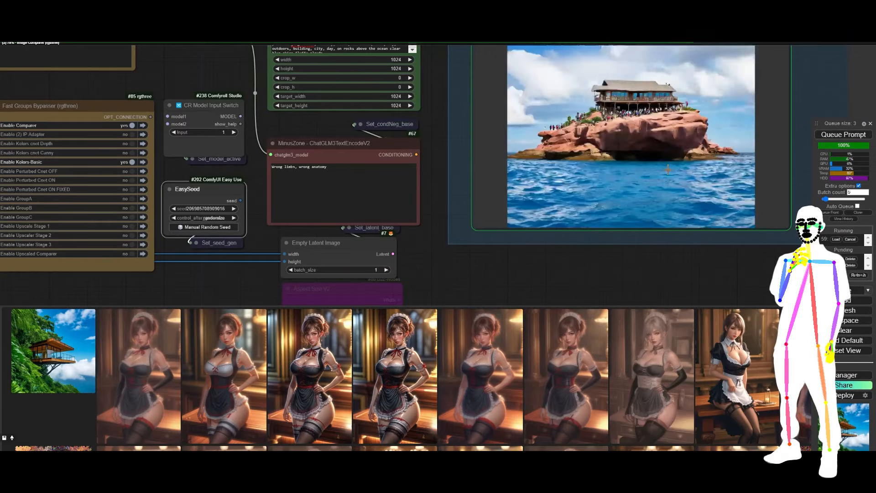
Examine the new generations in the Comparer group and the bypassed Kolors cnet Depth and Canny groups
{"action": "scroll", "coordinate": [442, 174], "scroll_direction": "down", "scroll_amount": 5}
{"action": "left_click_drag", "start_coordinate": [684, 233], "coordinate": [512, 257]}
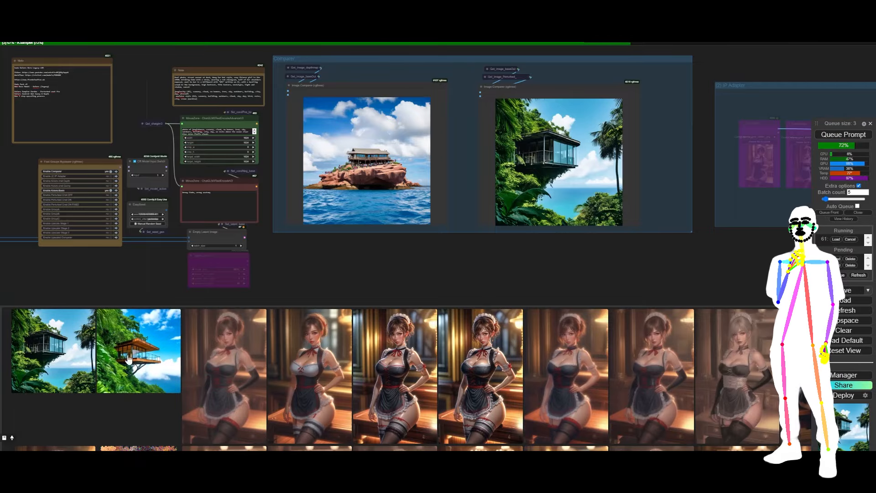
{"action": "left_click_drag", "start_coordinate": [297, 283], "coordinate": [621, 153]}
{"action": "left_click_drag", "start_coordinate": [270, 277], "coordinate": [300, 181]}
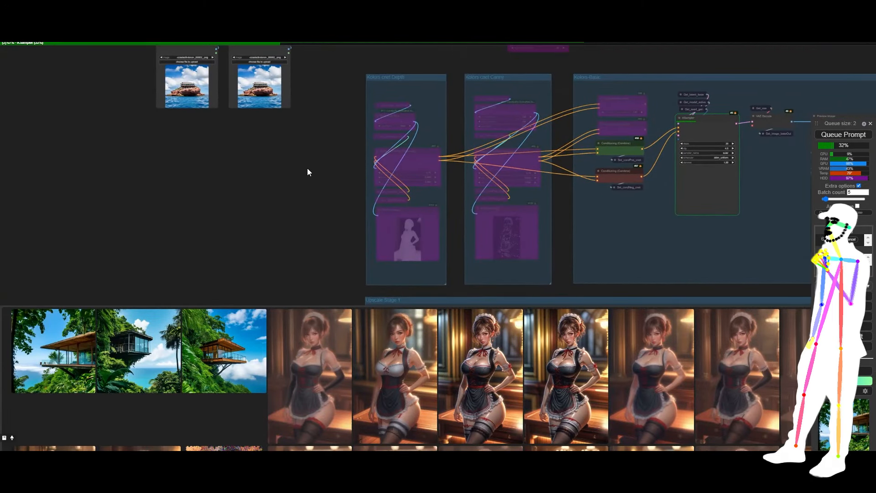
Enable the Kolors cnet Depth and Kolors cnet Canny groups in the Fast Groups Bypasser and queue the batch again
{"action": "left_click_drag", "start_coordinate": [340, 124], "coordinate": [337, 153]}
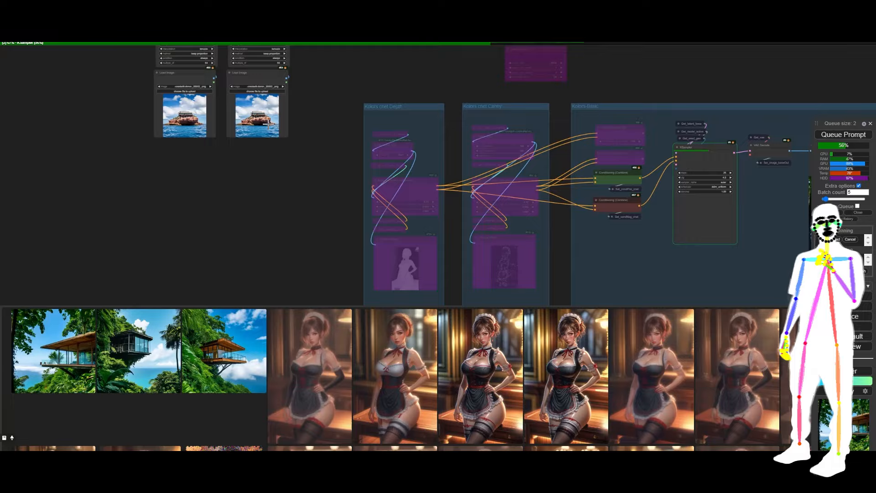
{"action": "left_click_drag", "start_coordinate": [299, 113], "coordinate": [293, 88]}
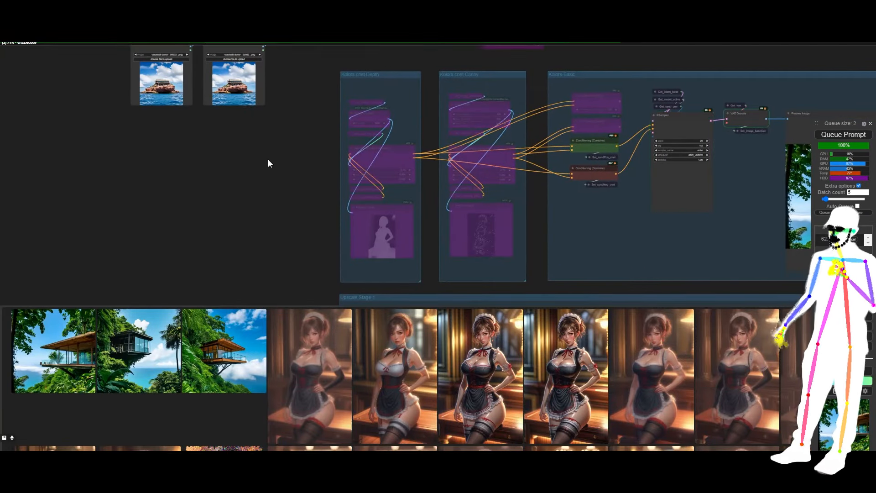
{"action": "left_click_drag", "start_coordinate": [211, 106], "coordinate": [277, 268]}
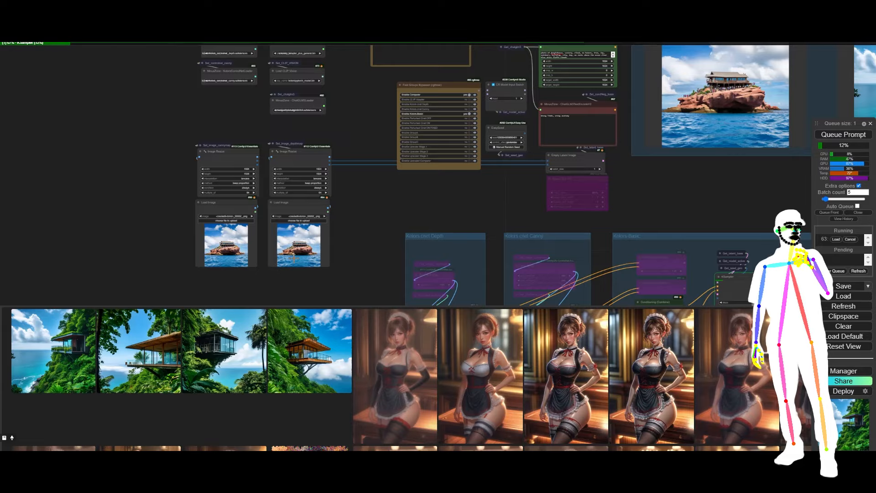
{"action": "scroll", "coordinate": [153, 187], "scroll_direction": "down", "scroll_amount": 5}
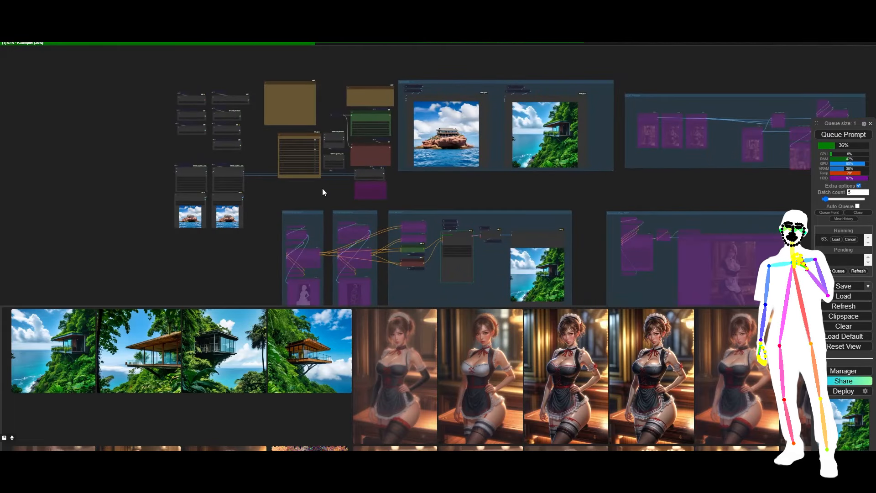
{"action": "scroll", "coordinate": [315, 197], "scroll_direction": "up", "scroll_amount": 7}
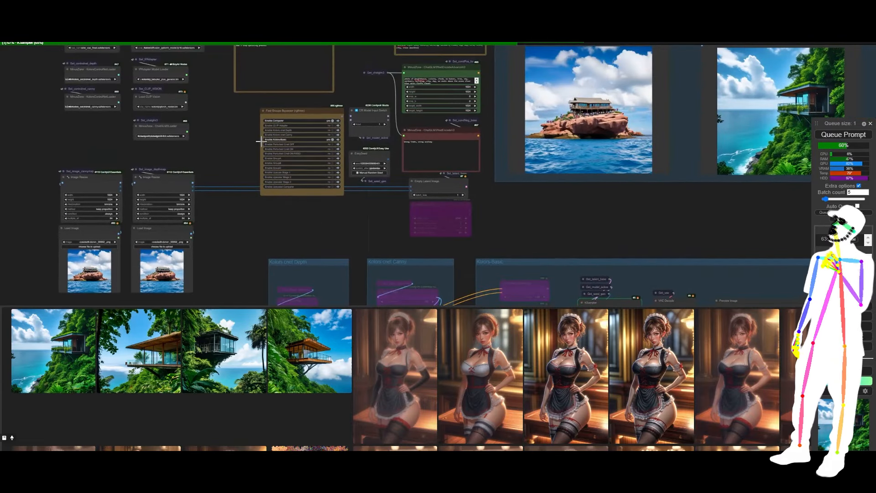
{"action": "scroll", "coordinate": [259, 141], "scroll_direction": "up", "scroll_amount": 5}
{"action": "left_click", "coordinate": [391, 117]}
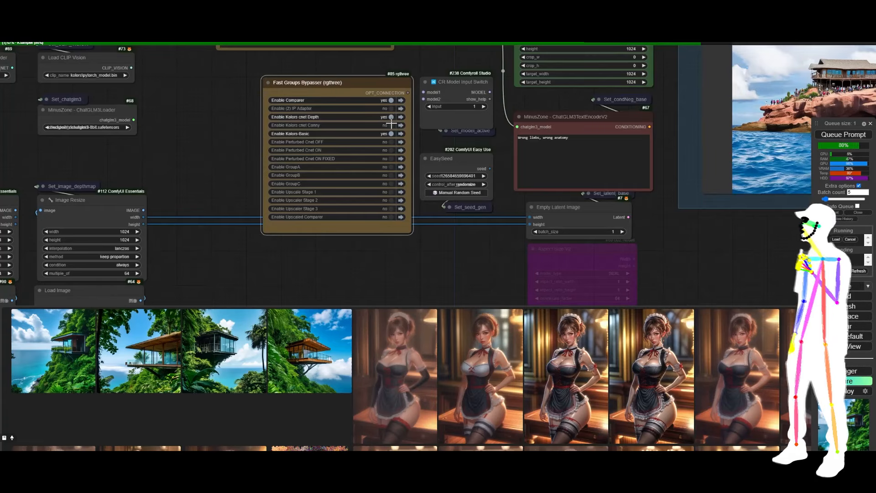
{"action": "scroll", "coordinate": [229, 135], "scroll_direction": "down", "scroll_amount": 10}
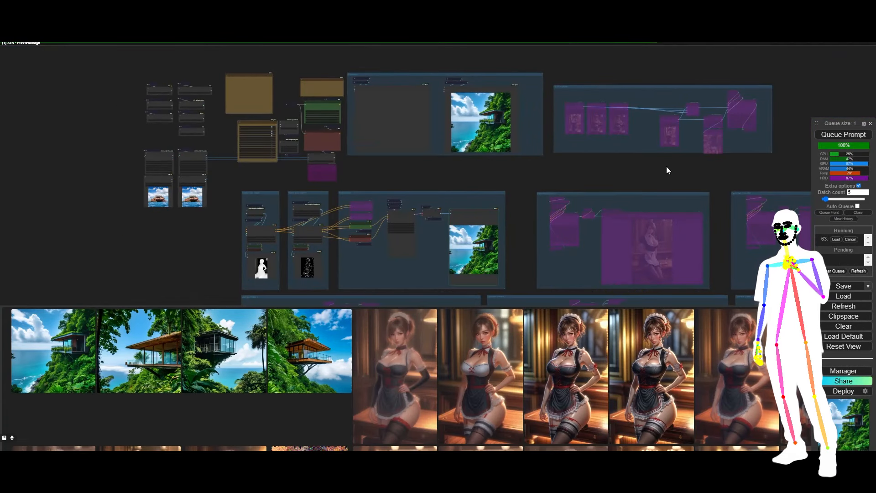
{"action": "left_click", "coordinate": [848, 137]}
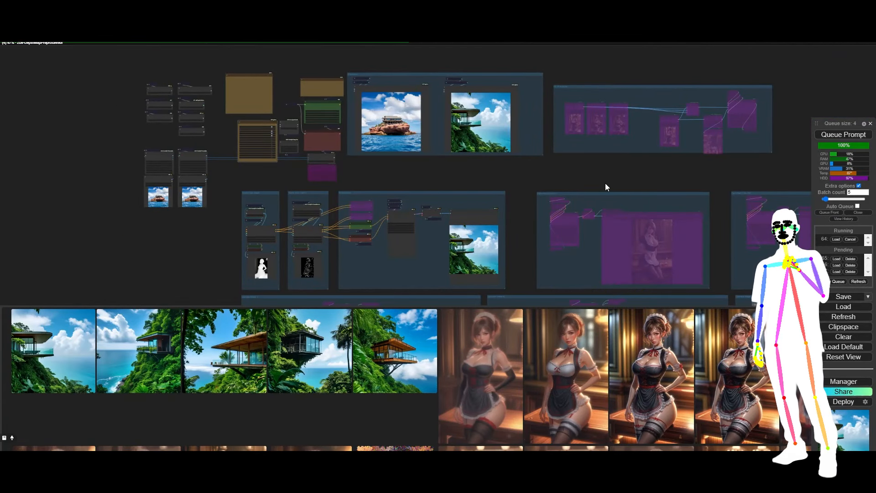
Browse the baseline jungle house generations at full size from the image feed
{"action": "left_click_drag", "start_coordinate": [572, 181], "coordinate": [574, 160]}
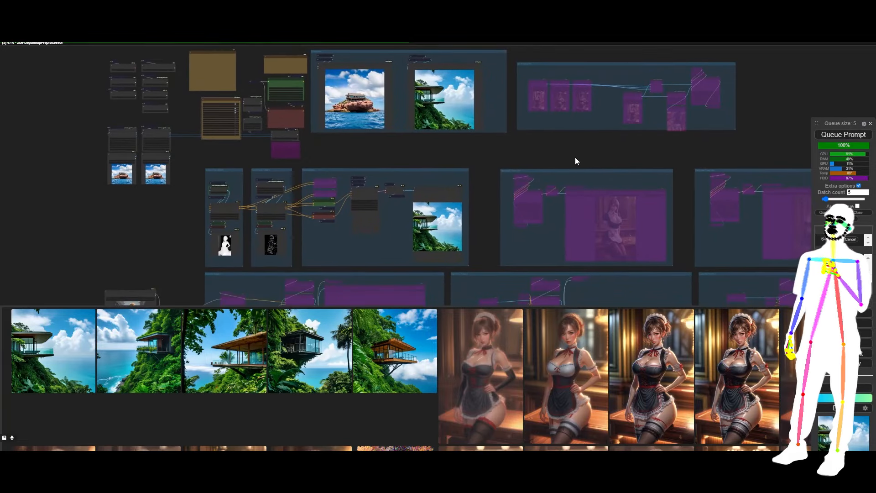
{"action": "left_click", "coordinate": [414, 366]}
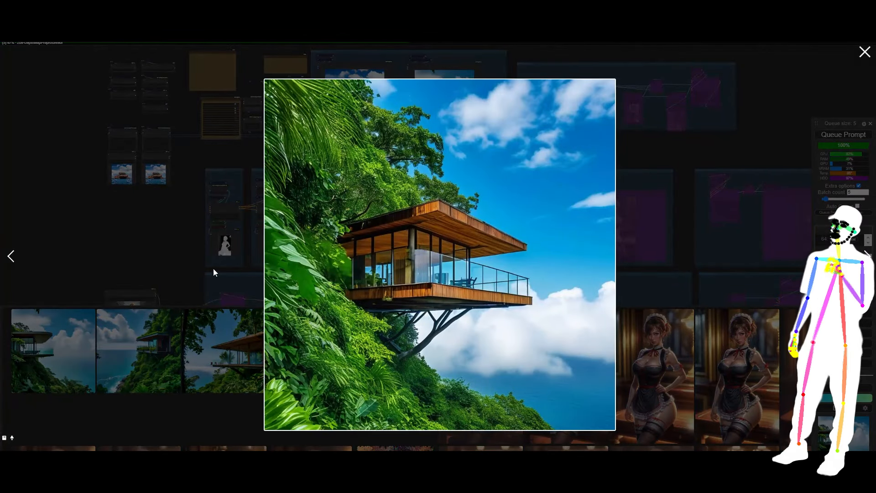
{"action": "left_click", "coordinate": [11, 258]}
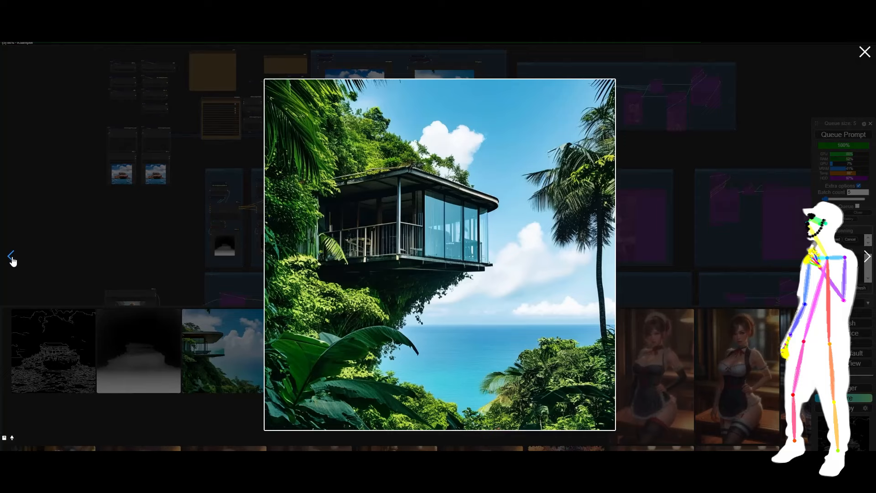
{"action": "left_click", "coordinate": [12, 257]}
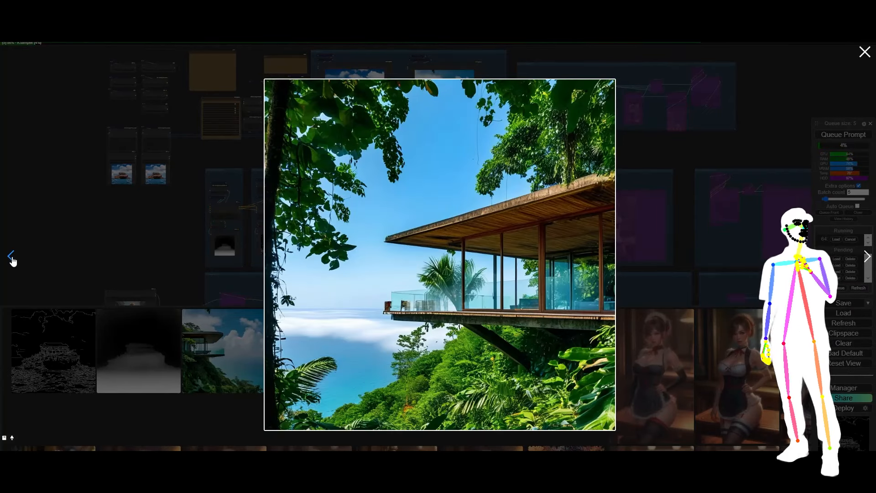
{"action": "left_click", "coordinate": [11, 257]}
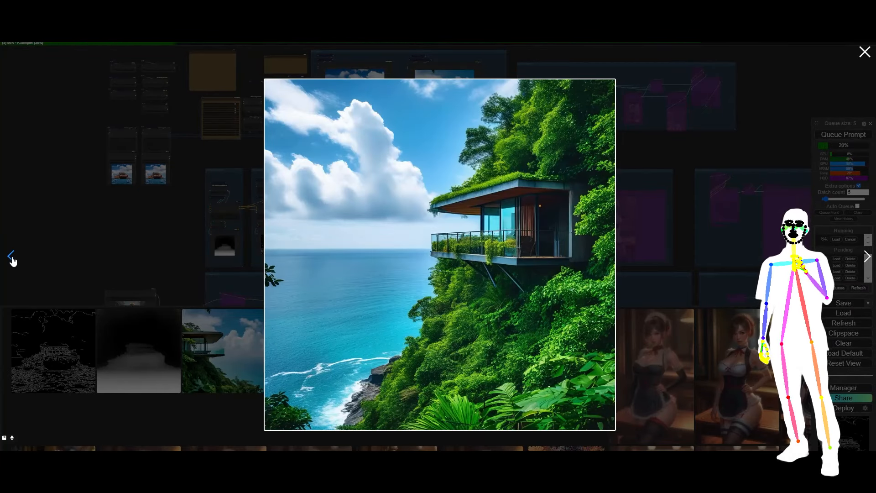
{"action": "left_click", "coordinate": [11, 257]}
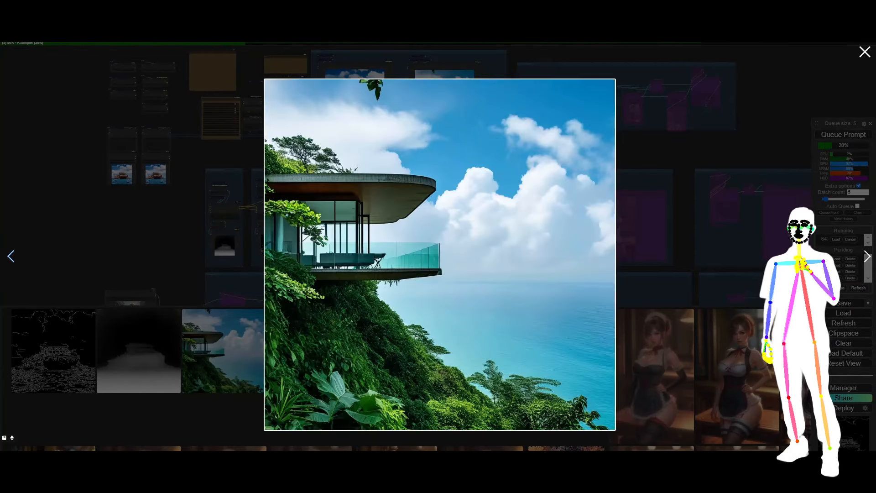
{"action": "left_click", "coordinate": [859, 50]}
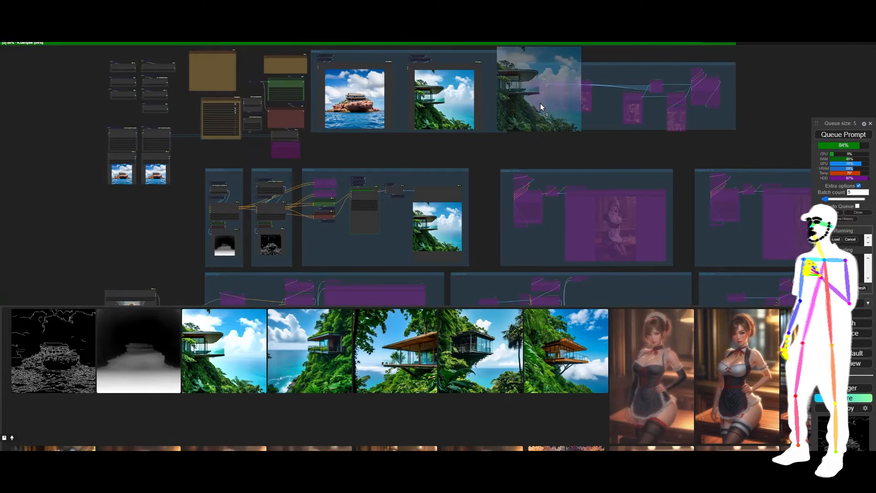
Load generated jungle house images from the image feed into the four bypassed Load Image nodes of the IP Adapter group
{"action": "left_click_drag", "start_coordinate": [308, 374], "coordinate": [563, 102]}
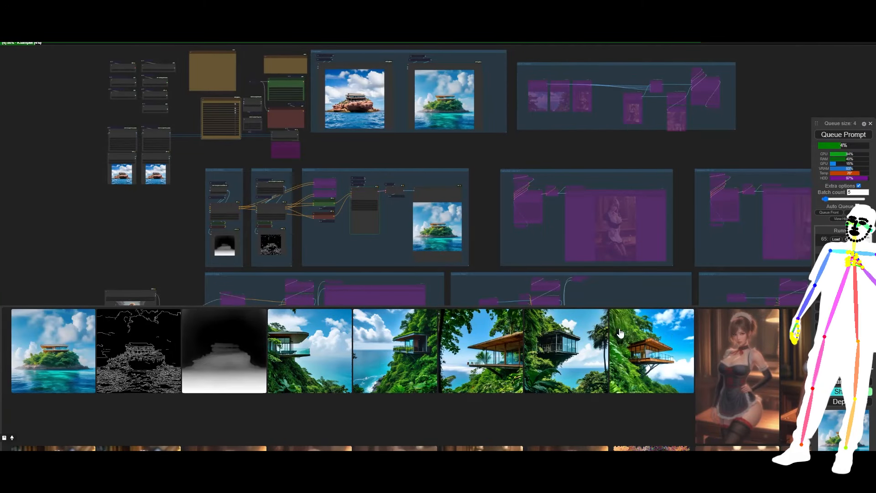
{"action": "left_click_drag", "start_coordinate": [559, 356], "coordinate": [633, 112]}
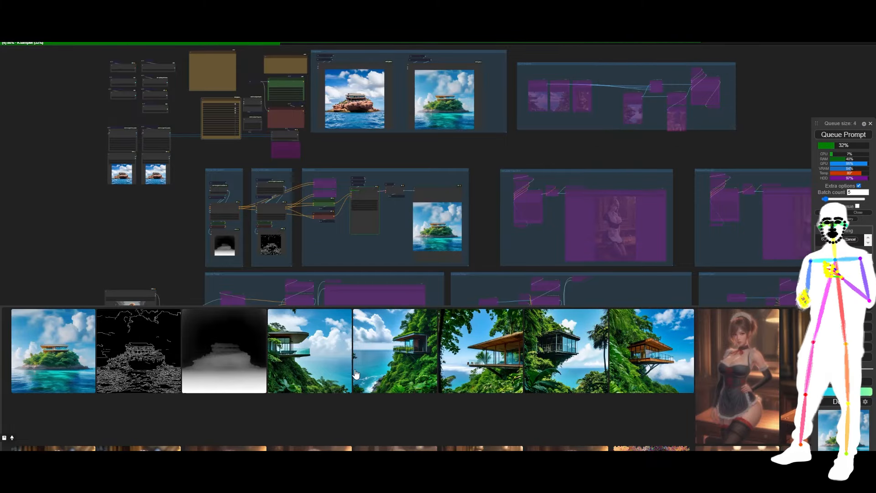
{"action": "left_click_drag", "start_coordinate": [560, 356], "coordinate": [580, 100]}
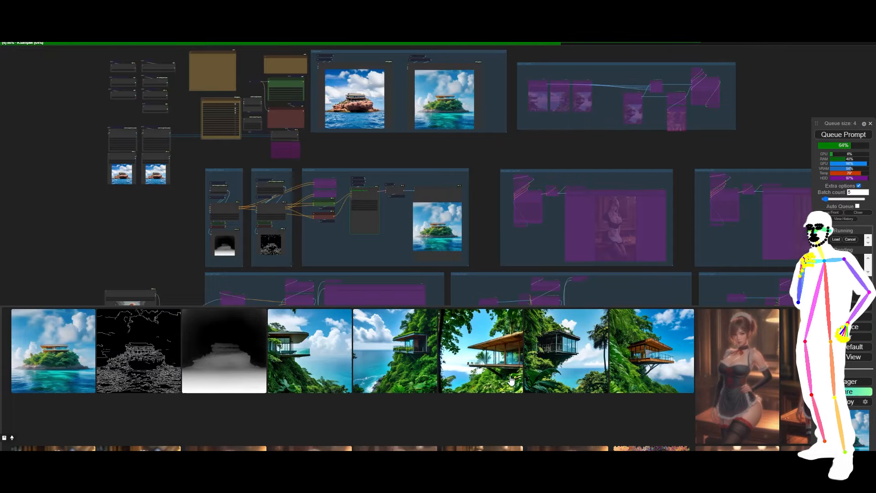
{"action": "scroll", "coordinate": [573, 108], "scroll_direction": "up", "scroll_amount": 8}
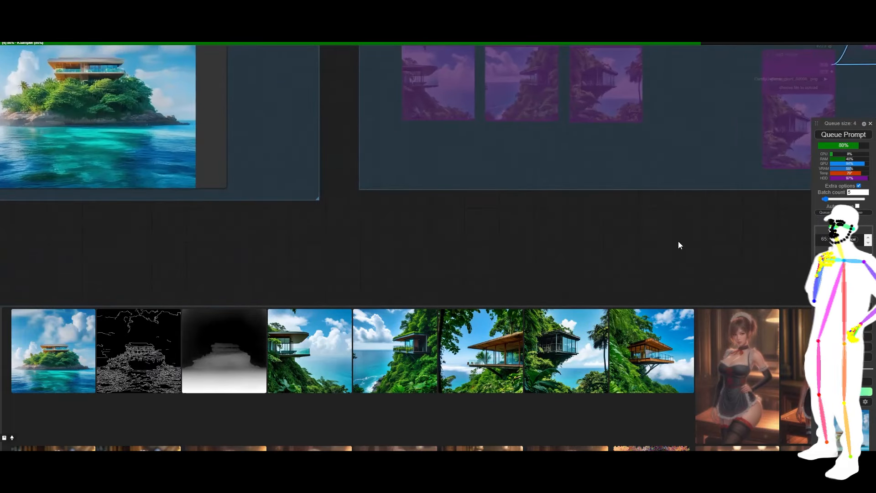
{"action": "scroll", "coordinate": [678, 245], "scroll_direction": "up", "scroll_amount": 3}
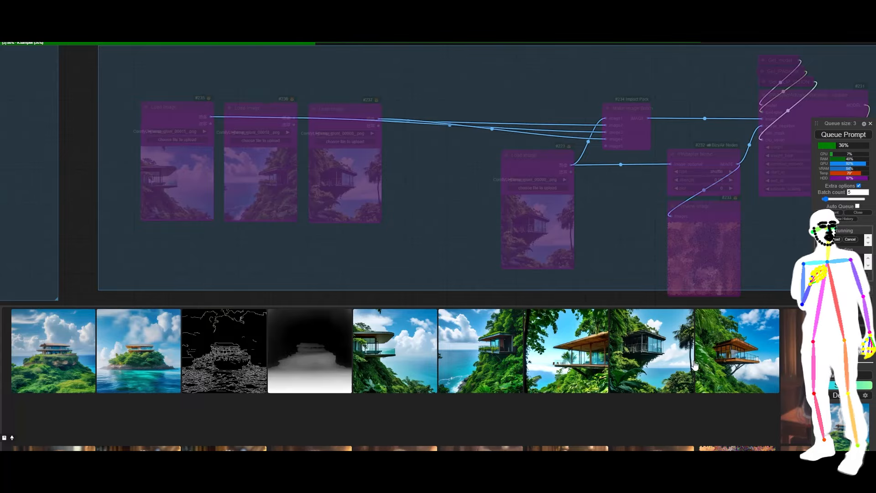
{"action": "left_click_drag", "start_coordinate": [732, 365], "coordinate": [538, 237]}
{"action": "scroll", "coordinate": [486, 198], "scroll_direction": "down", "scroll_amount": 6}
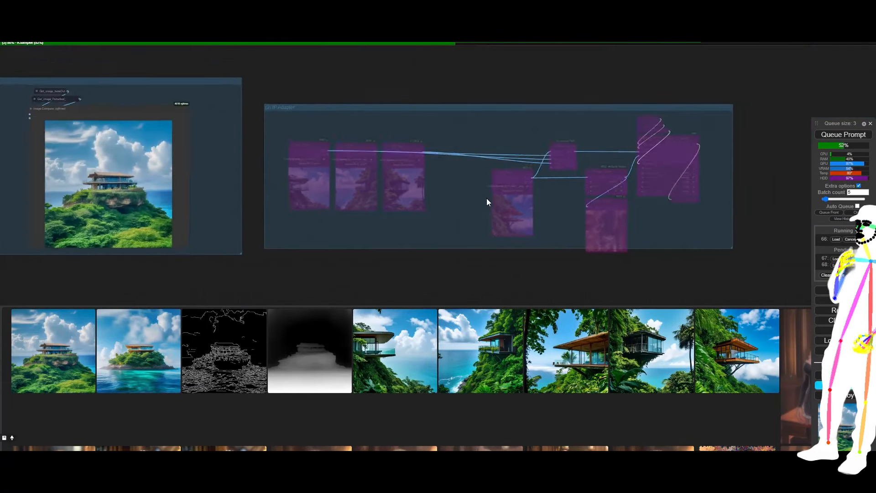
Examine the depth and canny guided island house generations in the Kolors Base preview and at full size from the image feed
{"action": "left_click_drag", "start_coordinate": [406, 219], "coordinate": [477, 149]}
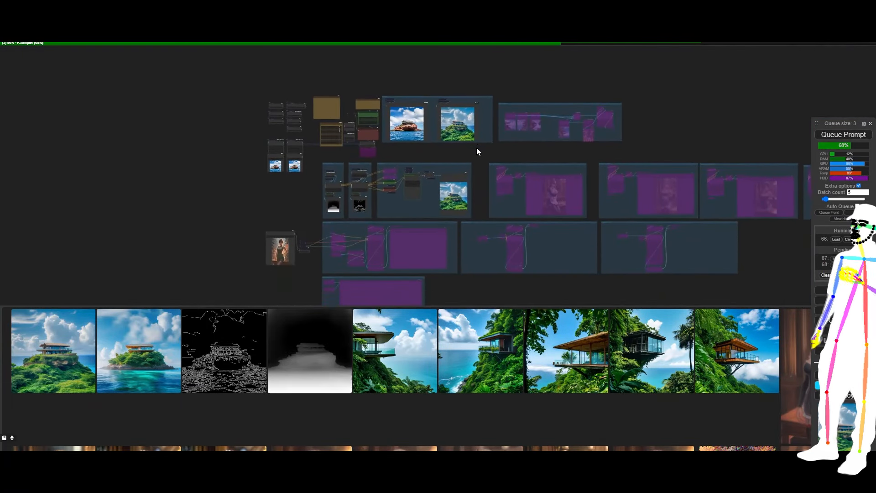
{"action": "scroll", "coordinate": [481, 200], "scroll_direction": "up", "scroll_amount": 15}
{"action": "scroll", "coordinate": [480, 198], "scroll_direction": "up", "scroll_amount": 4}
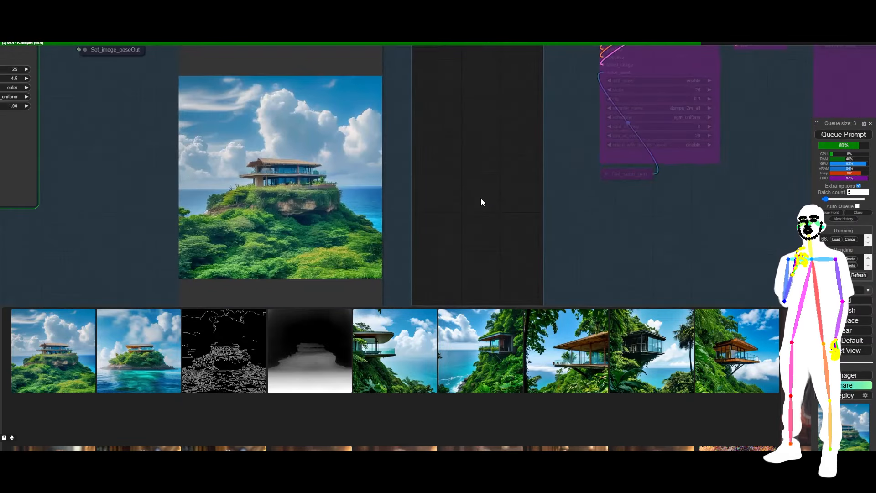
{"action": "left_click_drag", "start_coordinate": [481, 198], "coordinate": [657, 179]}
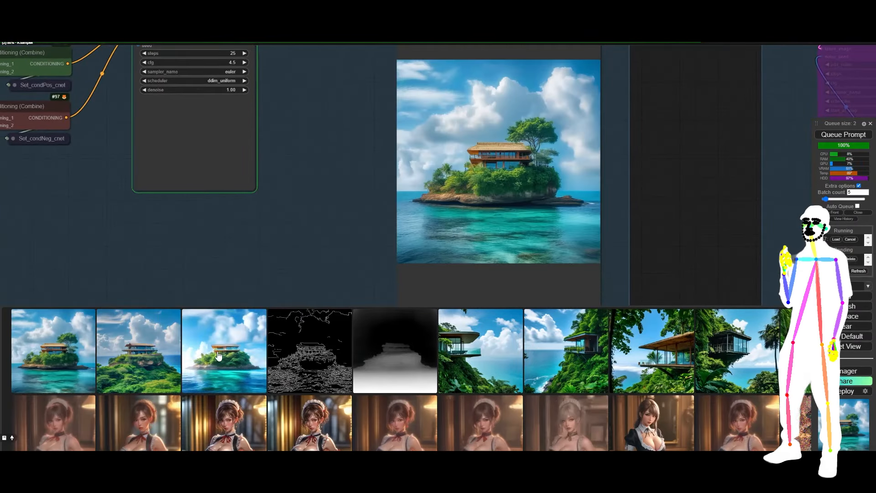
{"action": "left_click", "coordinate": [218, 351]}
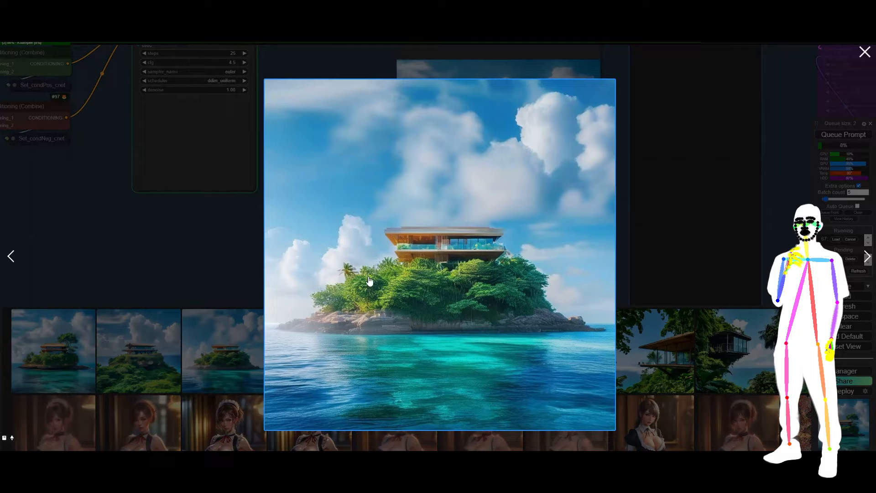
{"action": "left_click", "coordinate": [10, 259]}
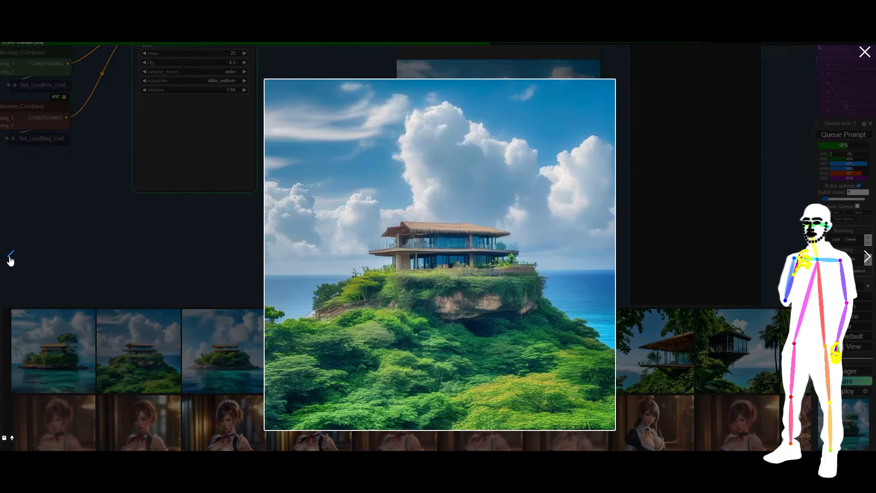
{"action": "left_click", "coordinate": [10, 259]}
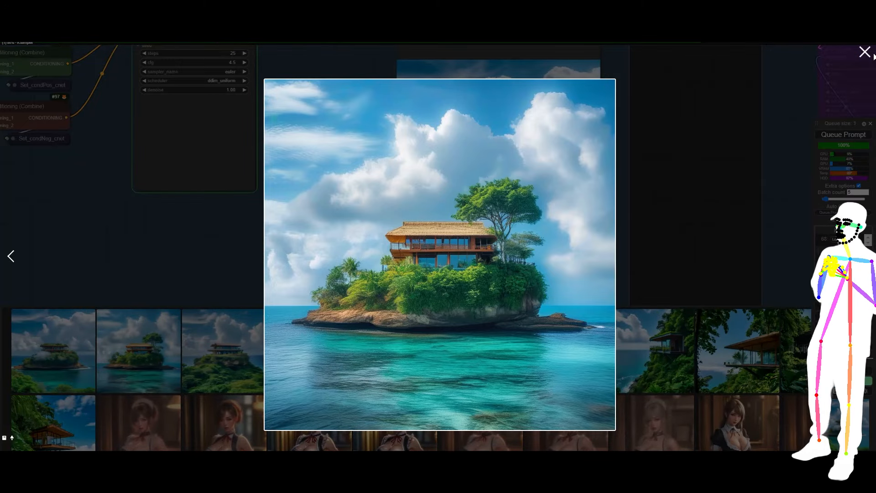
{"action": "left_click", "coordinate": [864, 52]}
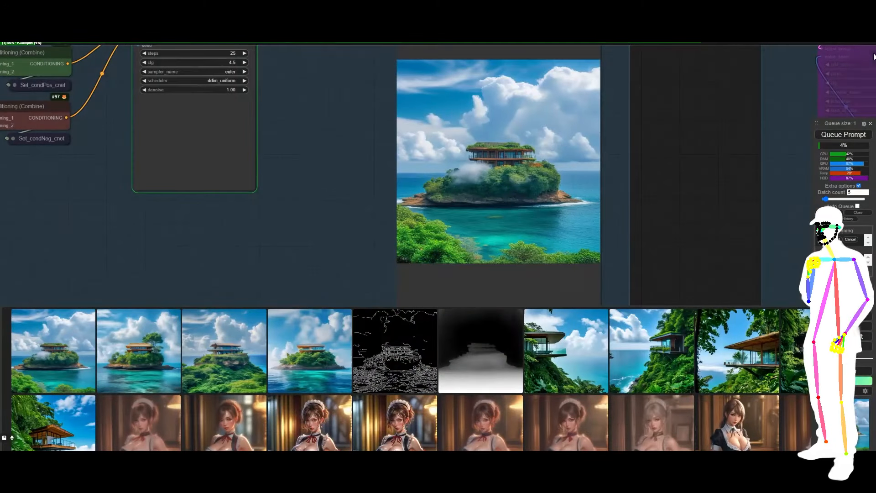
{"action": "left_click", "coordinate": [308, 322]}
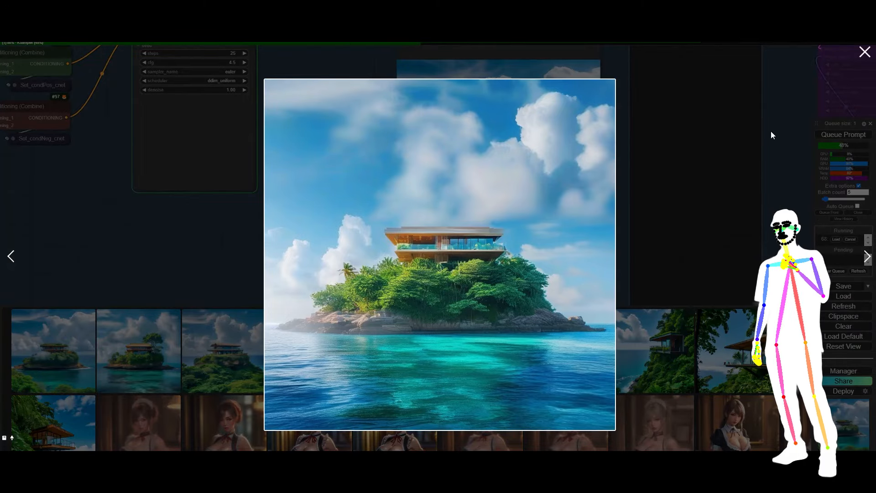
{"action": "left_click", "coordinate": [864, 52]}
Examine the Comparer group, the IPAdapterAdvanced, IPAdapter Noise and Make Image Batch nodes, and the Kolors Base and ControlNet groups
{"action": "scroll", "coordinate": [631, 228], "scroll_direction": "down", "scroll_amount": 5}
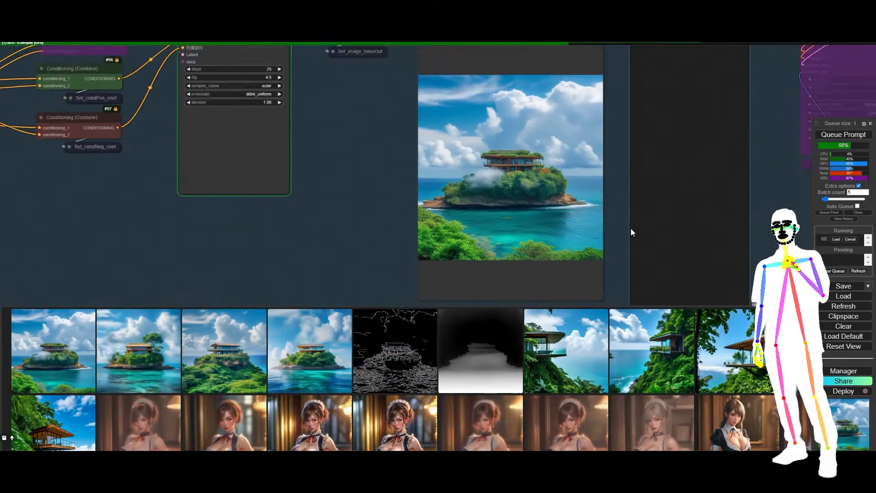
{"action": "left_click_drag", "start_coordinate": [661, 123], "coordinate": [581, 178]}
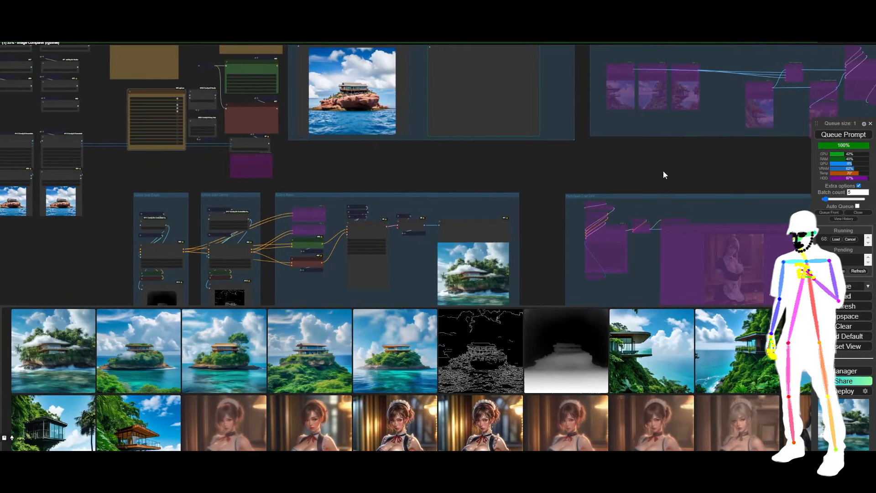
{"action": "left_click_drag", "start_coordinate": [703, 136], "coordinate": [469, 214]}
{"action": "scroll", "coordinate": [664, 129], "scroll_direction": "up", "scroll_amount": 15}
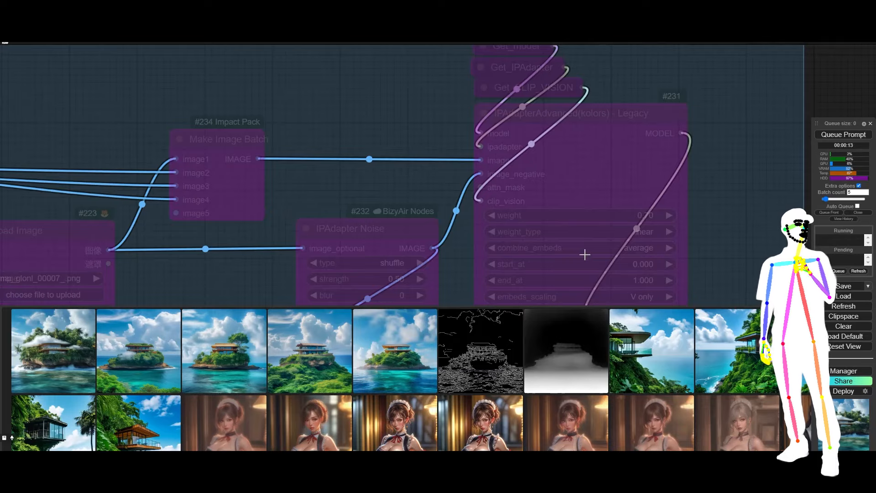
{"action": "scroll", "coordinate": [716, 171], "scroll_direction": "down", "scroll_amount": 15}
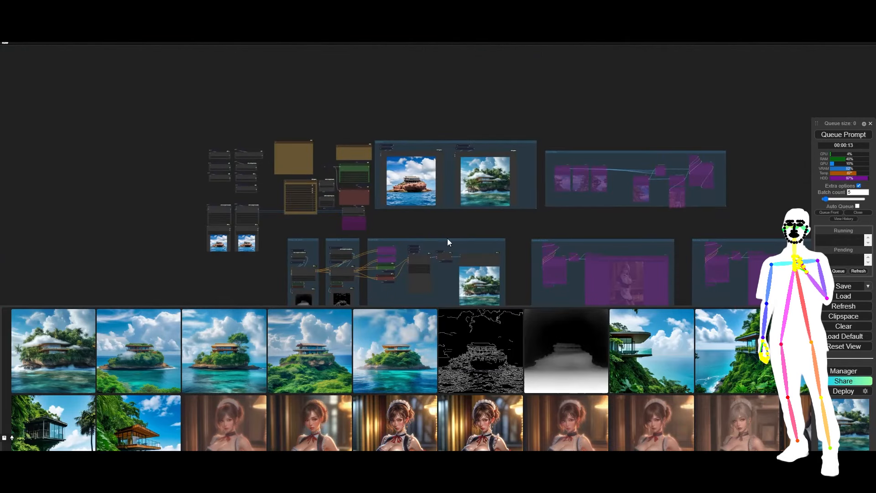
{"action": "left_click_drag", "start_coordinate": [510, 259], "coordinate": [513, 151]}
{"action": "scroll", "coordinate": [491, 174], "scroll_direction": "up", "scroll_amount": 10}
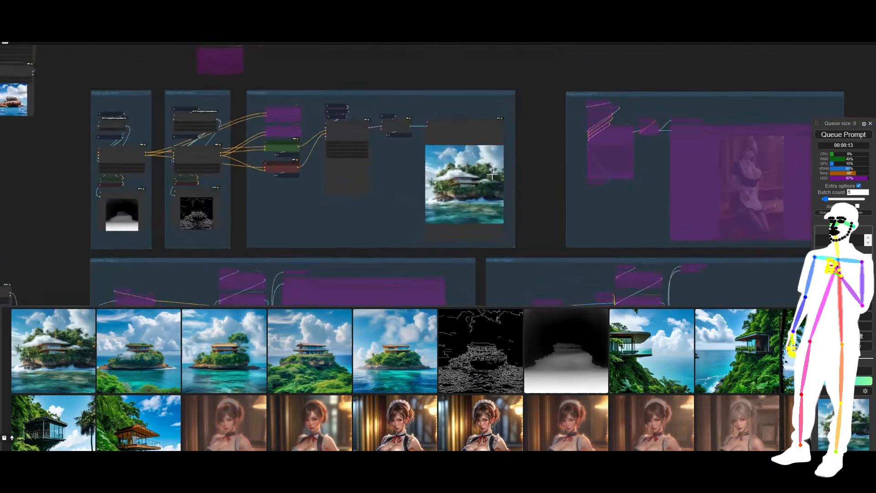
{"action": "scroll", "coordinate": [537, 168], "scroll_direction": "down", "scroll_amount": 10}
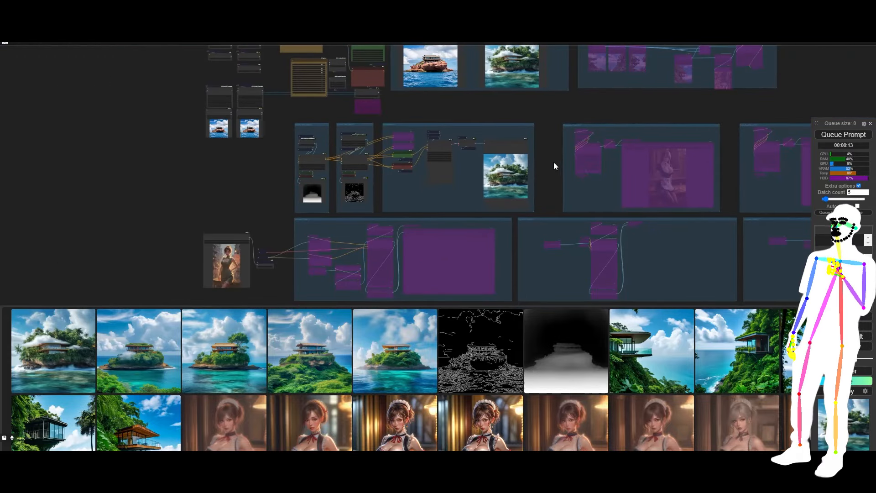
Enable the (2) IP Adapter group, set the CR Model Input Switch to 2, and queue a batch of five generations
{"action": "left_click_drag", "start_coordinate": [553, 162], "coordinate": [551, 196]}
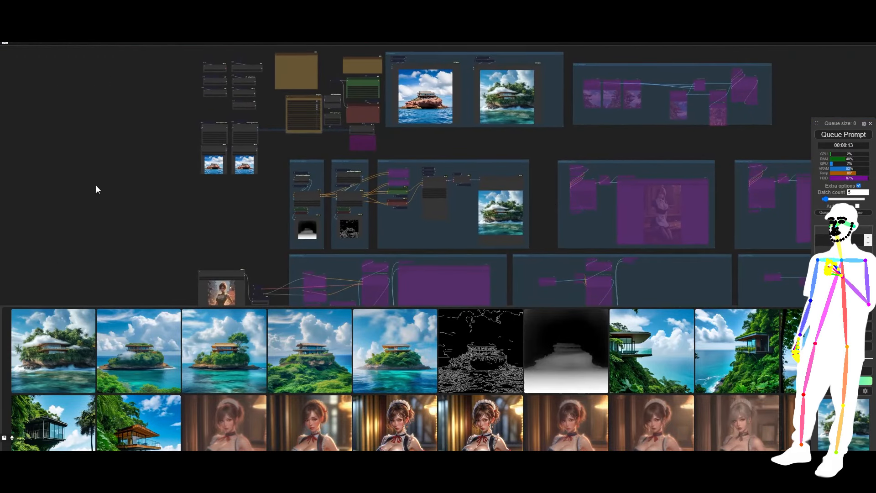
{"action": "scroll", "coordinate": [234, 94], "scroll_direction": "up", "scroll_amount": 6}
{"action": "scroll", "coordinate": [365, 108], "scroll_direction": "up", "scroll_amount": 4}
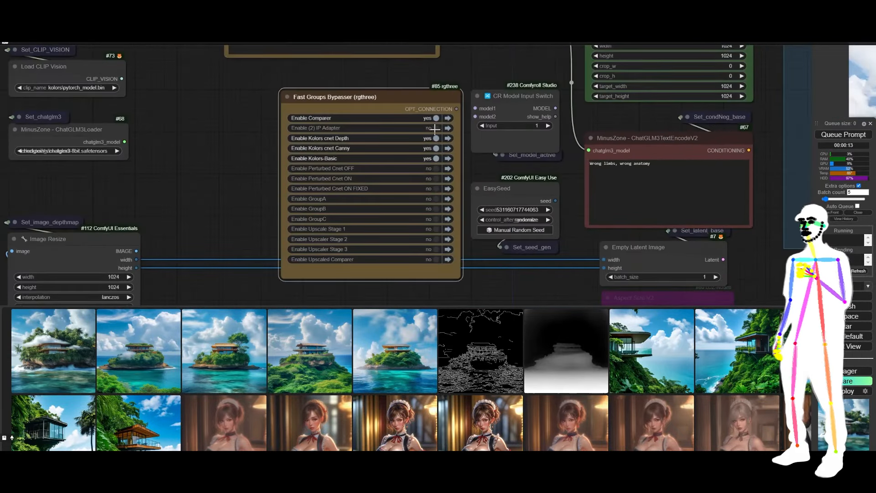
{"action": "left_click", "coordinate": [434, 128]}
{"action": "left_click", "coordinate": [548, 126]}
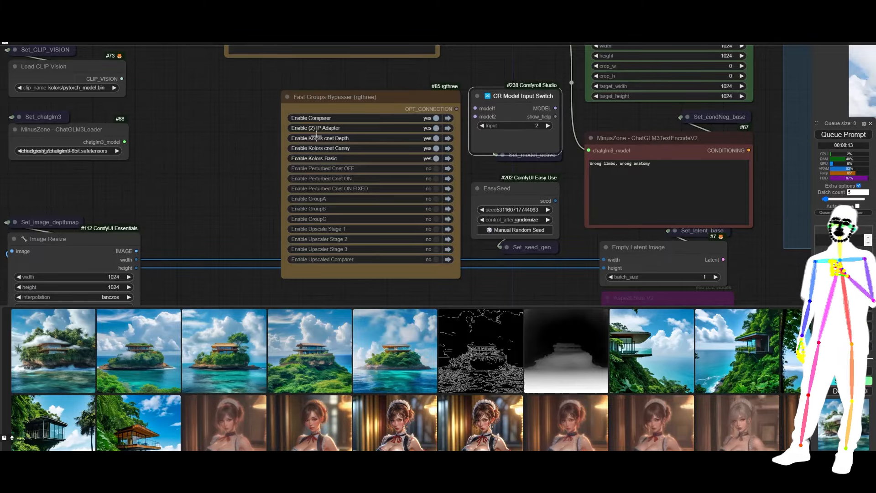
{"action": "scroll", "coordinate": [224, 146], "scroll_direction": "down", "scroll_amount": 8}
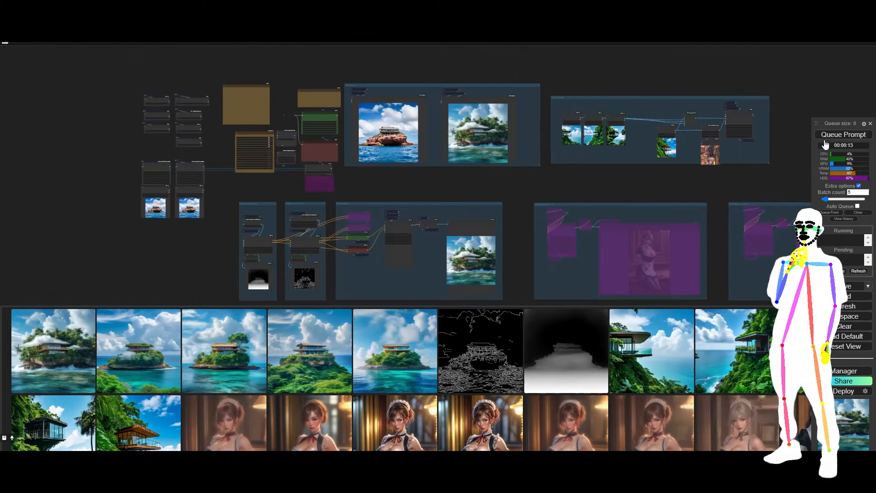
{"action": "left_click", "coordinate": [824, 143]}
Examine the IP Adapter jungle house generations in the Preview Image node of the Kolors-Basic group as they are produced
{"action": "left_click_drag", "start_coordinate": [765, 62], "coordinate": [656, 41]}
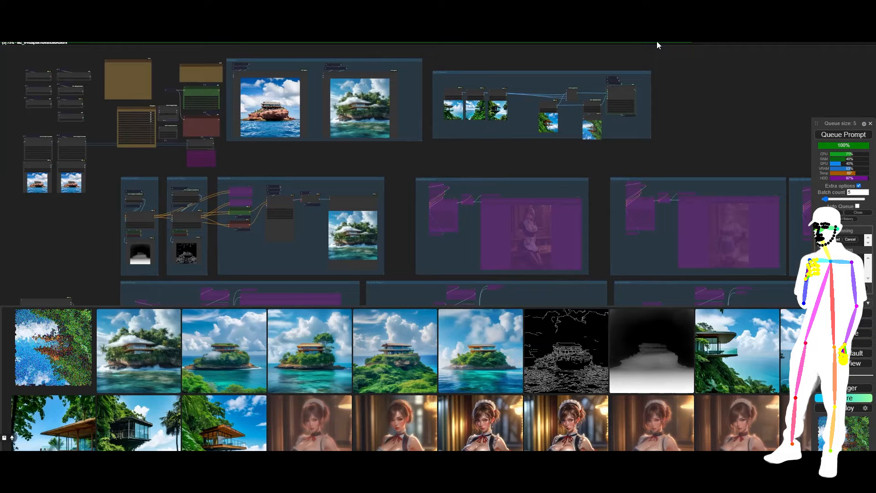
{"action": "left_click_drag", "start_coordinate": [406, 227], "coordinate": [426, 193]}
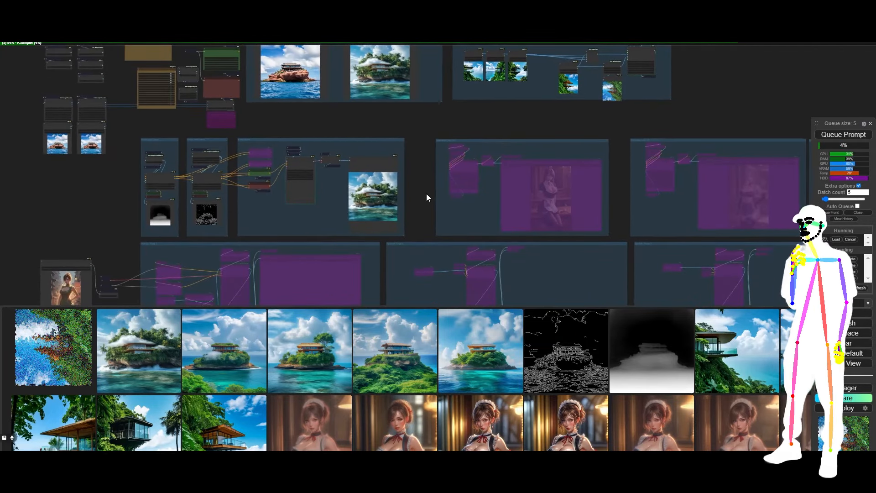
{"action": "scroll", "coordinate": [423, 196], "scroll_direction": "up", "scroll_amount": 10}
{"action": "left_click_drag", "start_coordinate": [404, 199], "coordinate": [556, 208]}
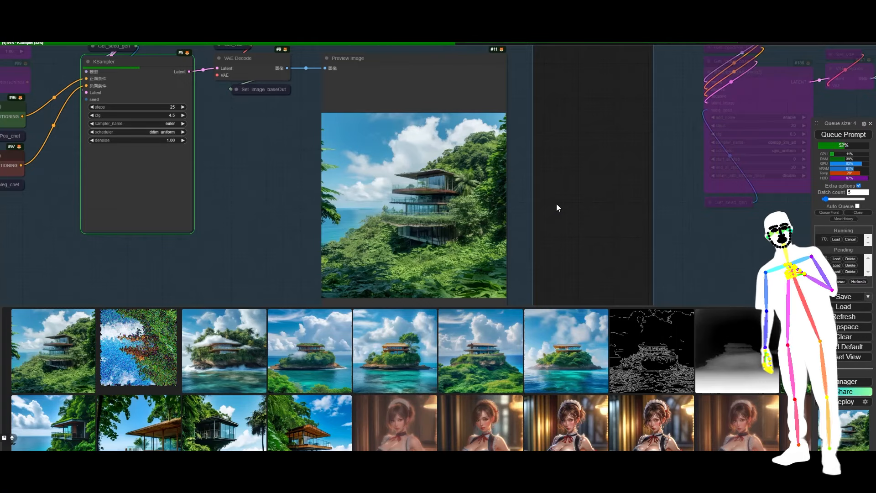
{"action": "scroll", "coordinate": [416, 216], "scroll_direction": "up", "scroll_amount": 10}
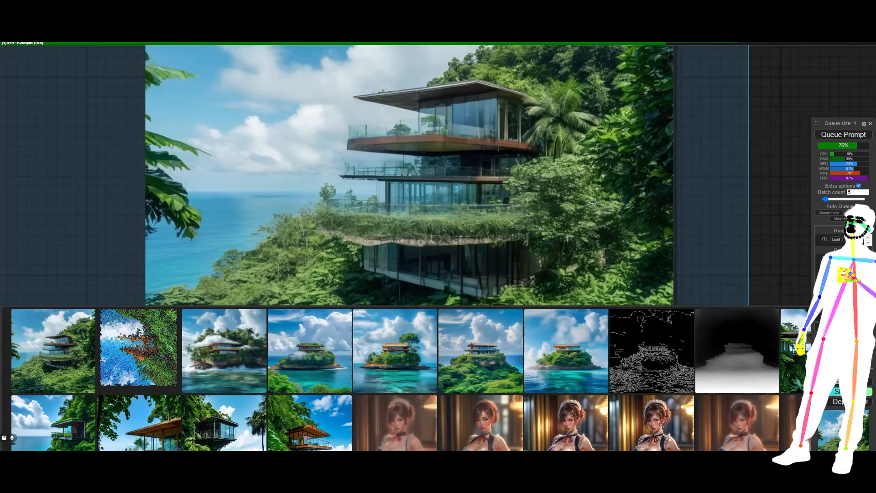
{"action": "scroll", "coordinate": [594, 204], "scroll_direction": "down", "scroll_amount": 4}
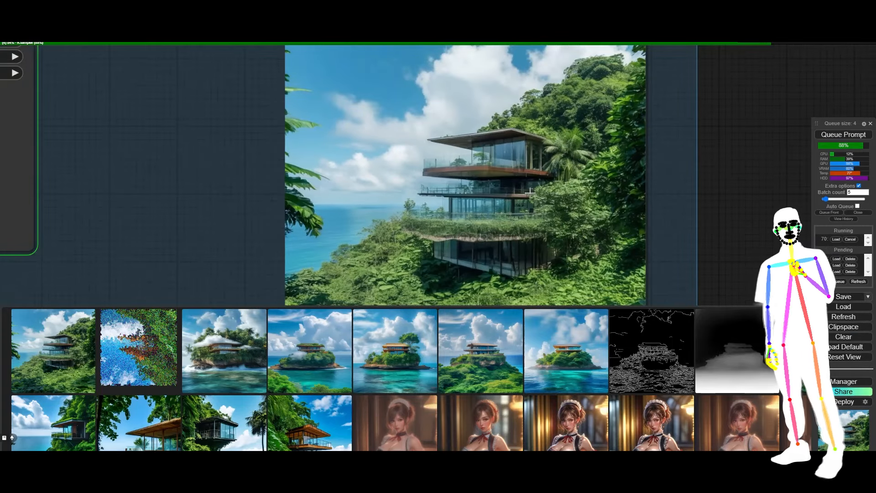
{"action": "scroll", "coordinate": [95, 72], "scroll_direction": "down", "scroll_amount": 3}
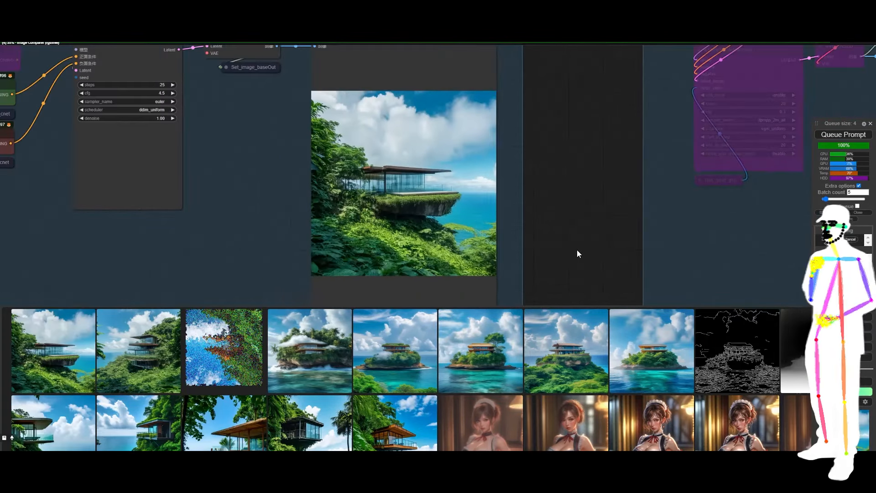
{"action": "scroll", "coordinate": [401, 191], "scroll_direction": "up", "scroll_amount": 6}
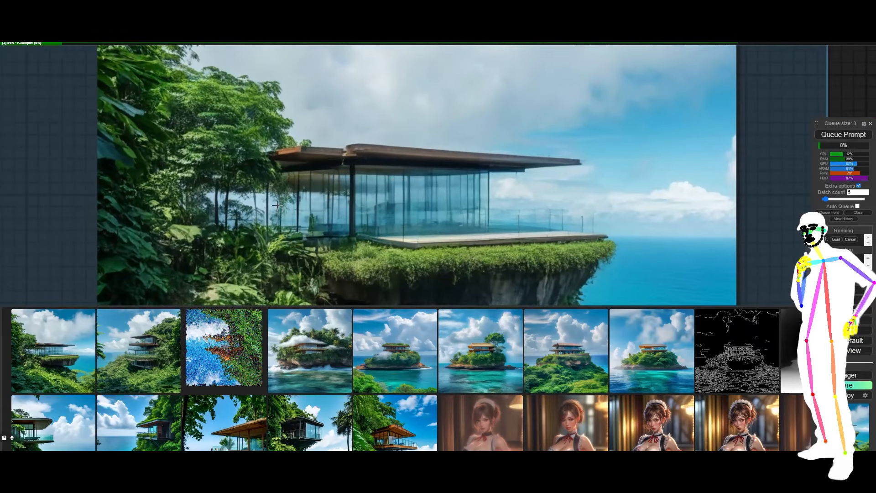
{"action": "scroll", "coordinate": [450, 231], "scroll_direction": "down", "scroll_amount": 5}
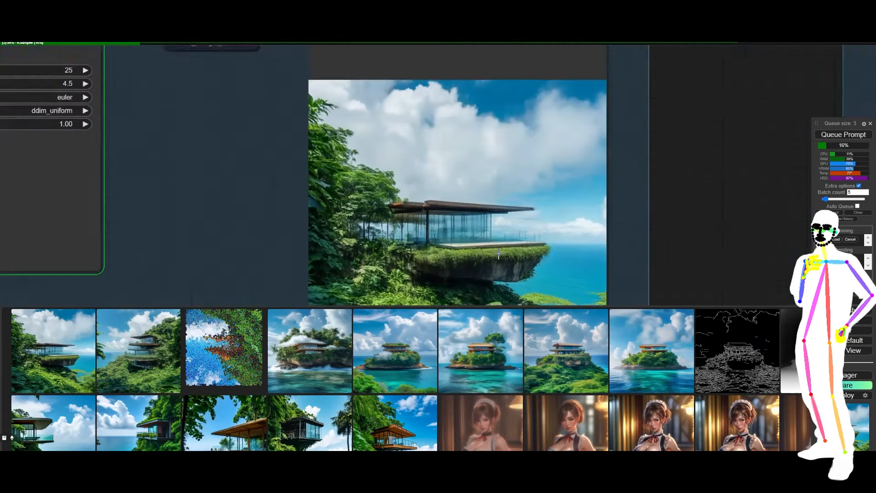
Replace the reference images in the four Load Image nodes of the IP Adapter group with island house generations from the image feed
{"action": "left_click_drag", "start_coordinate": [614, 155], "coordinate": [461, 252]}
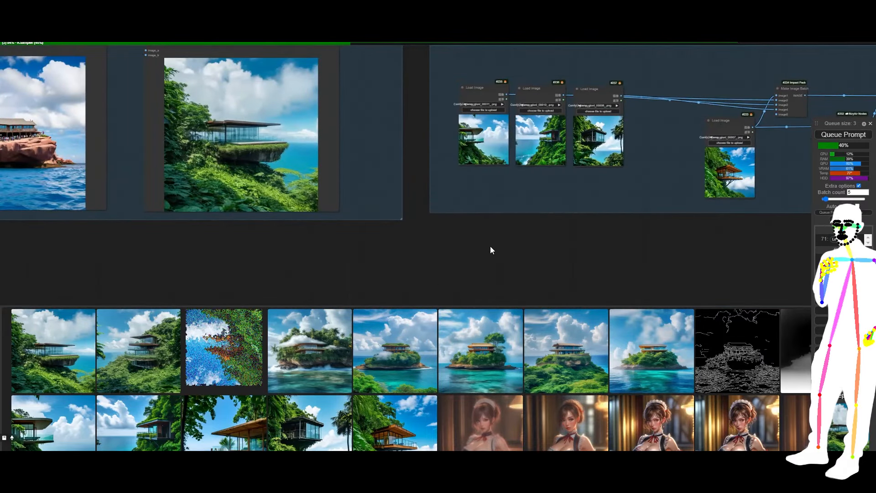
{"action": "left_click_drag", "start_coordinate": [606, 242], "coordinate": [473, 264]}
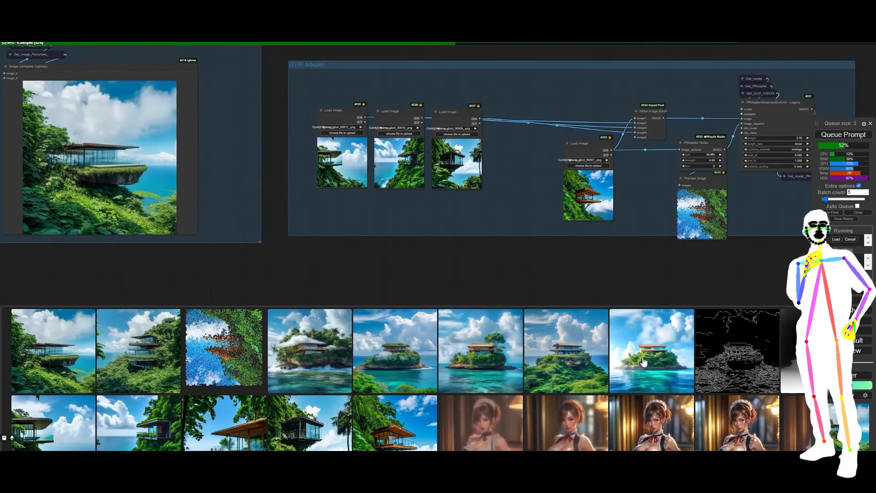
{"action": "left_click_drag", "start_coordinate": [651, 362], "coordinate": [465, 174]}
{"action": "left_click_drag", "start_coordinate": [480, 350], "coordinate": [584, 187]}
{"action": "left_click_drag", "start_coordinate": [566, 350], "coordinate": [399, 169]}
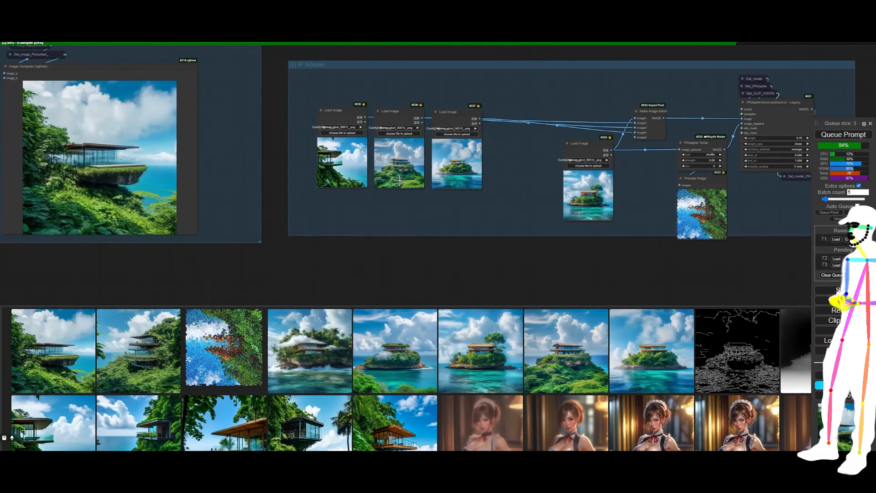
{"action": "left_click_drag", "start_coordinate": [331, 325], "coordinate": [339, 162]}
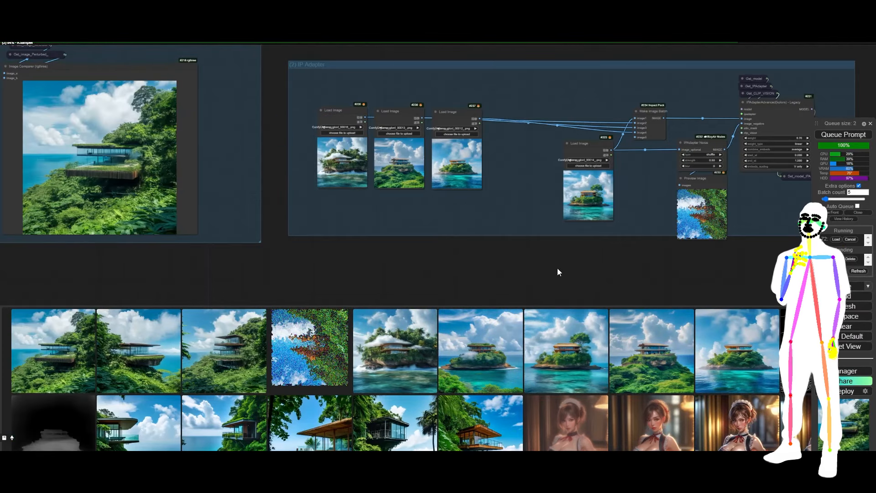
Check the island house references in the Load Image nodes and queue another batch of generations with them
{"action": "scroll", "coordinate": [505, 179], "scroll_direction": "down", "scroll_amount": 4}
{"action": "scroll", "coordinate": [506, 180], "scroll_direction": "up", "scroll_amount": 12}
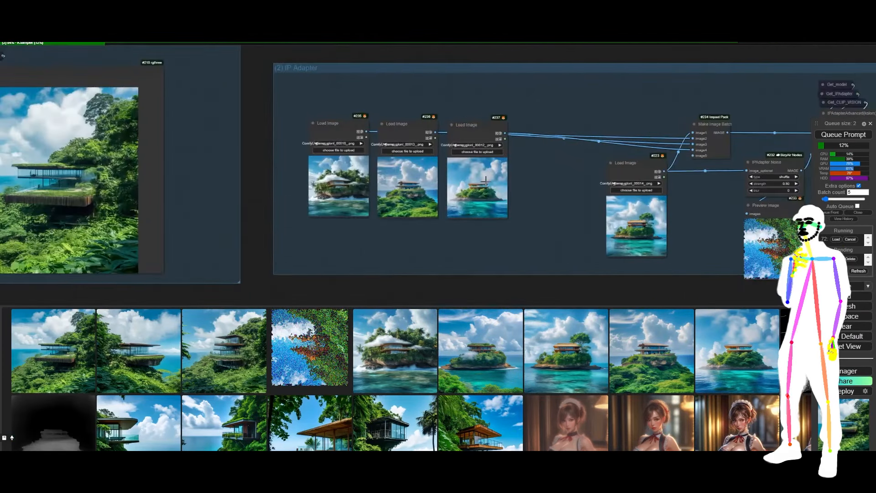
{"action": "scroll", "coordinate": [456, 220], "scroll_direction": "up", "scroll_amount": 5}
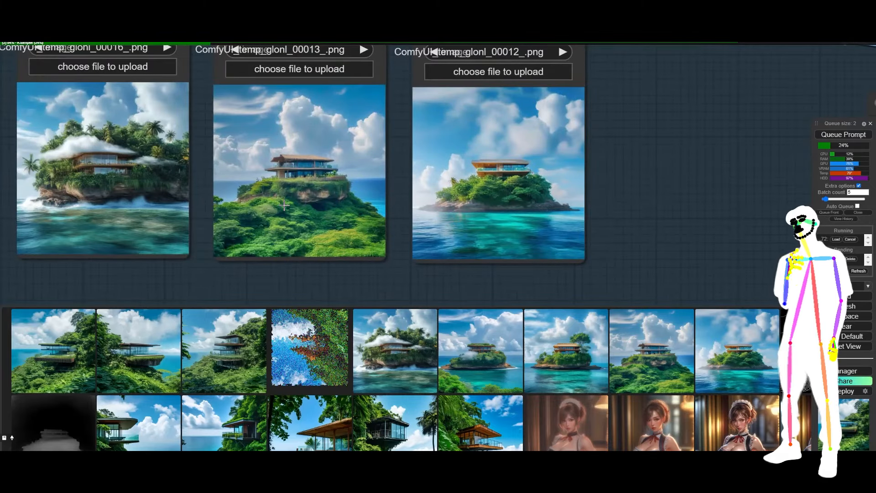
{"action": "scroll", "coordinate": [412, 174], "scroll_direction": "down", "scroll_amount": 15}
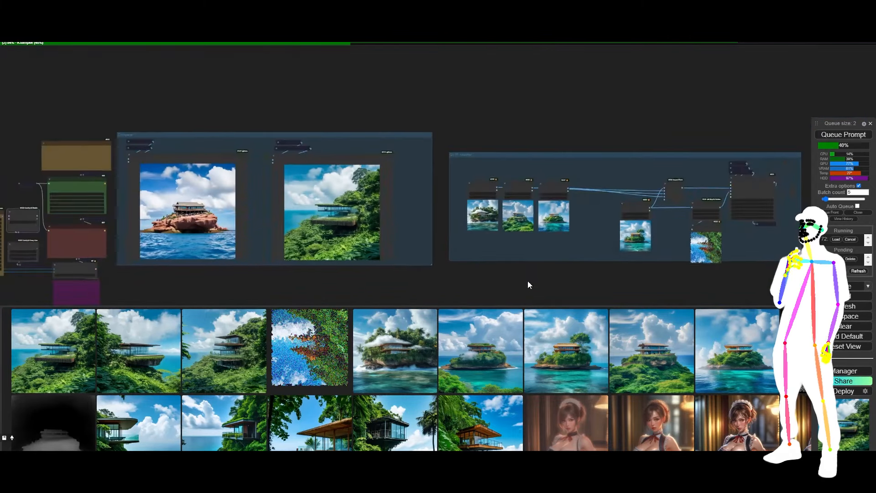
{"action": "left_click_drag", "start_coordinate": [527, 280], "coordinate": [642, 12]}
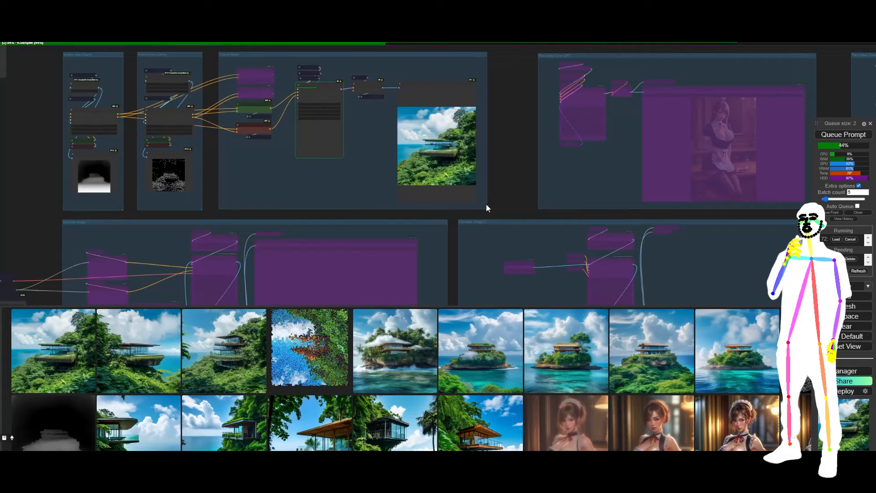
{"action": "left_click_drag", "start_coordinate": [503, 174], "coordinate": [579, 212]}
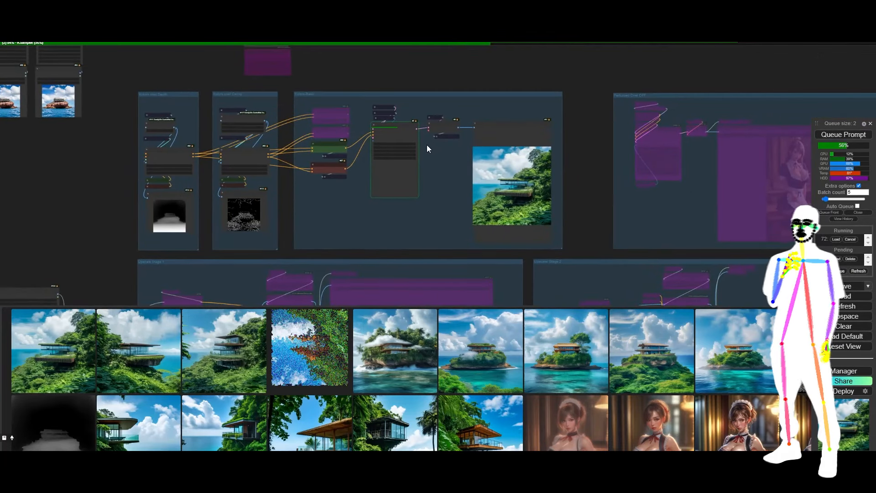
{"action": "left_click", "coordinate": [834, 136]}
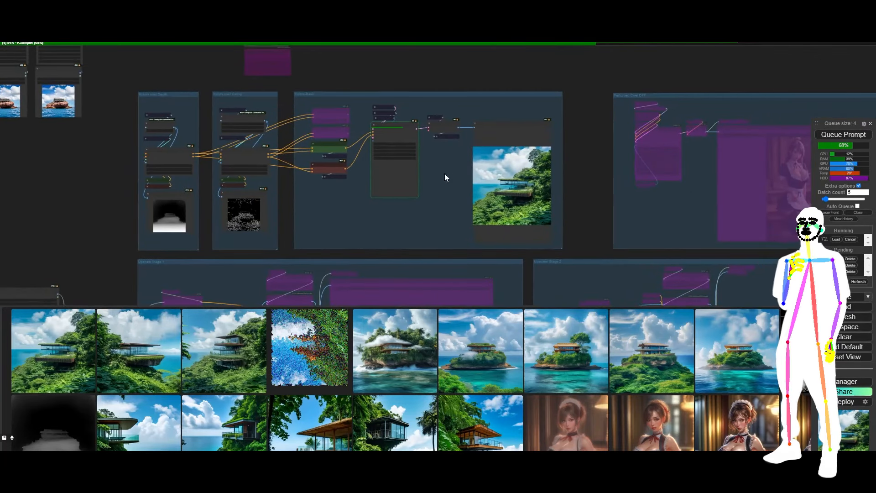
Browse the jungle-referenced IP Adapter generations at full size from the image feed and review the Kolors-Basic group's preview
{"action": "left_click", "coordinate": [87, 366]}
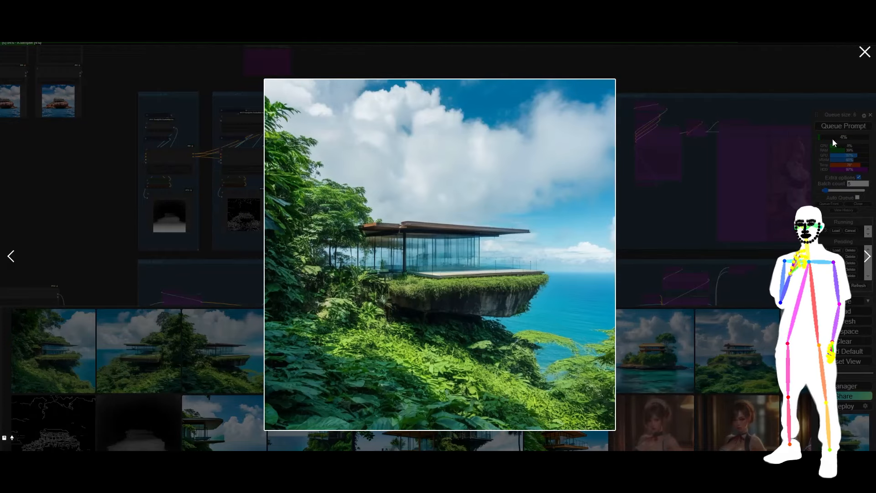
{"action": "left_click", "coordinate": [11, 259]}
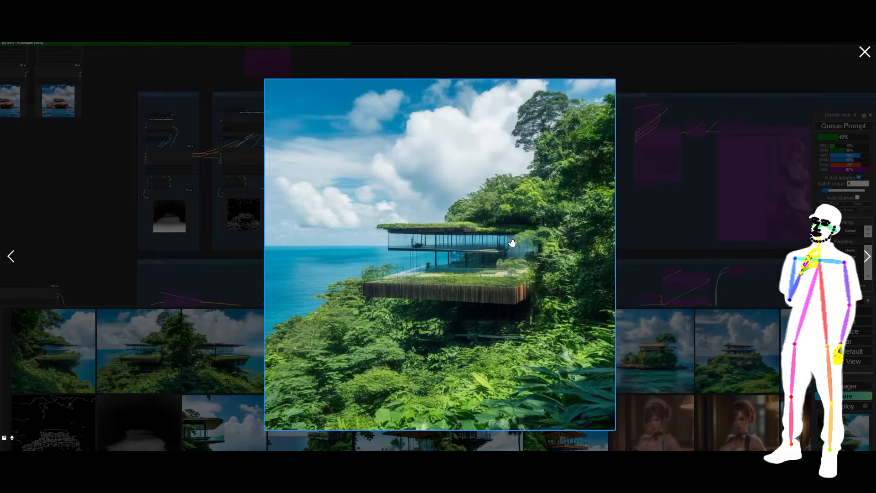
{"action": "left_click", "coordinate": [864, 52]}
{"action": "scroll", "coordinate": [62, 208], "scroll_direction": "down", "scroll_amount": 8}
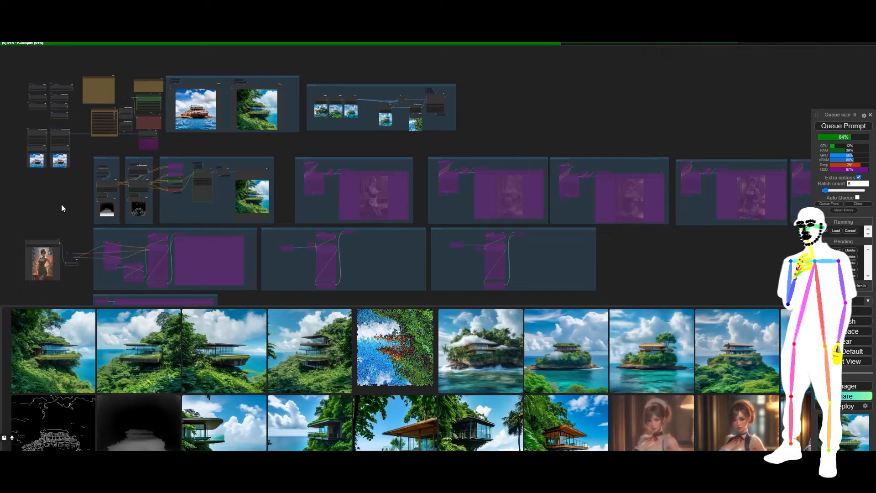
{"action": "scroll", "coordinate": [277, 198], "scroll_direction": "up", "scroll_amount": 6}
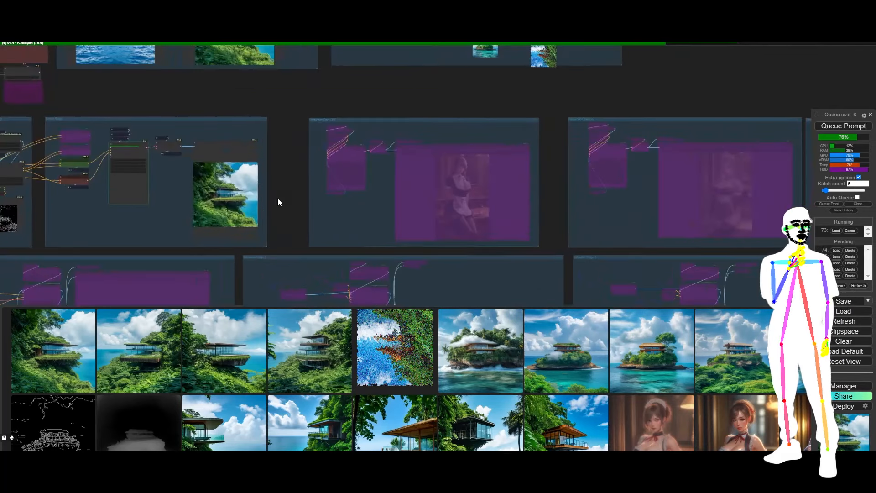
{"action": "left_click_drag", "start_coordinate": [277, 198], "coordinate": [560, 197]}
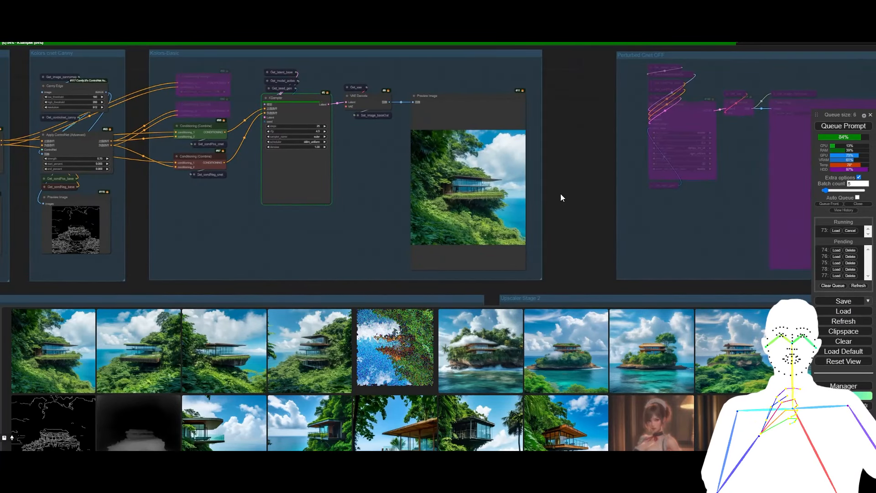
Compare the generated jungle house with the source island photo in the Image Comparer node of the Comparer group
{"action": "scroll", "coordinate": [560, 194], "scroll_direction": "down", "scroll_amount": 10}
{"action": "left_click_drag", "start_coordinate": [285, 161], "coordinate": [251, 229]}
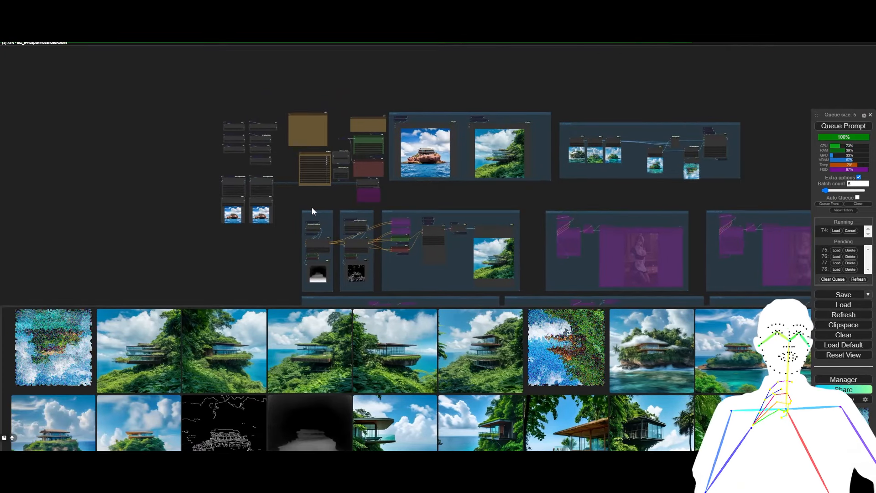
{"action": "scroll", "coordinate": [335, 178], "scroll_direction": "up", "scroll_amount": 7}
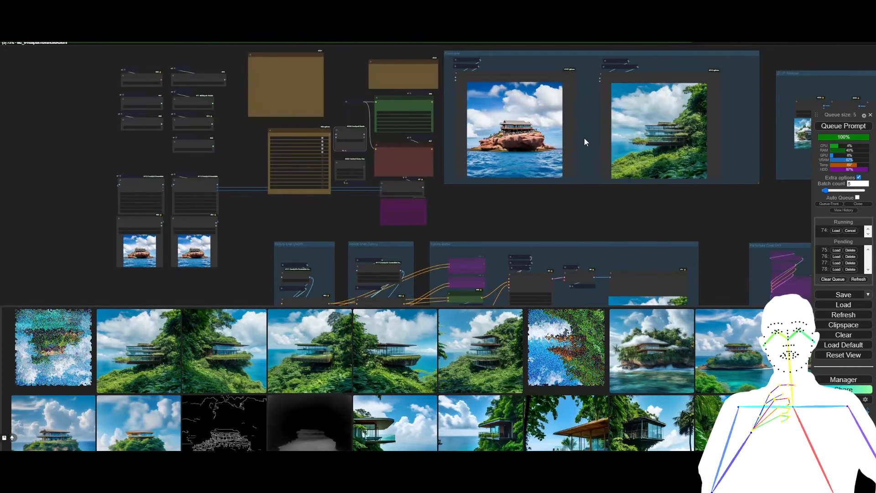
{"action": "scroll", "coordinate": [584, 138], "scroll_direction": "up", "scroll_amount": 5}
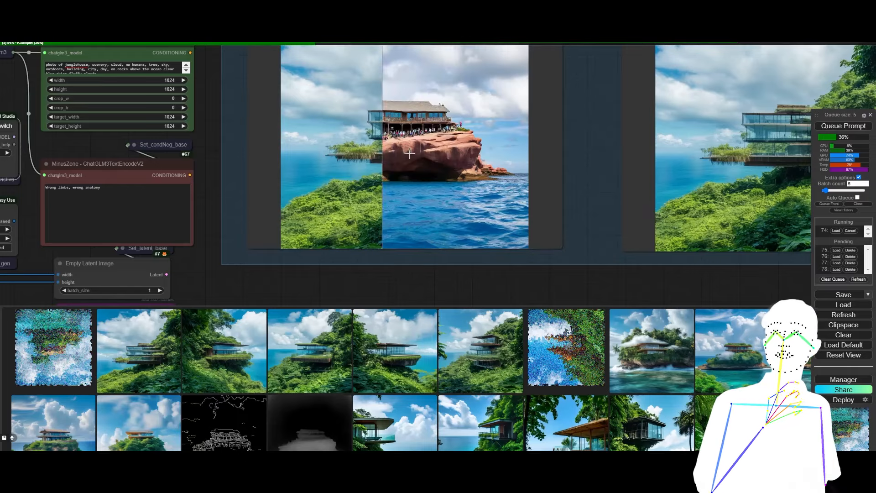
{"action": "scroll", "coordinate": [568, 150], "scroll_direction": "down", "scroll_amount": 1}
{"action": "scroll", "coordinate": [569, 149], "scroll_direction": "down", "scroll_amount": 5}
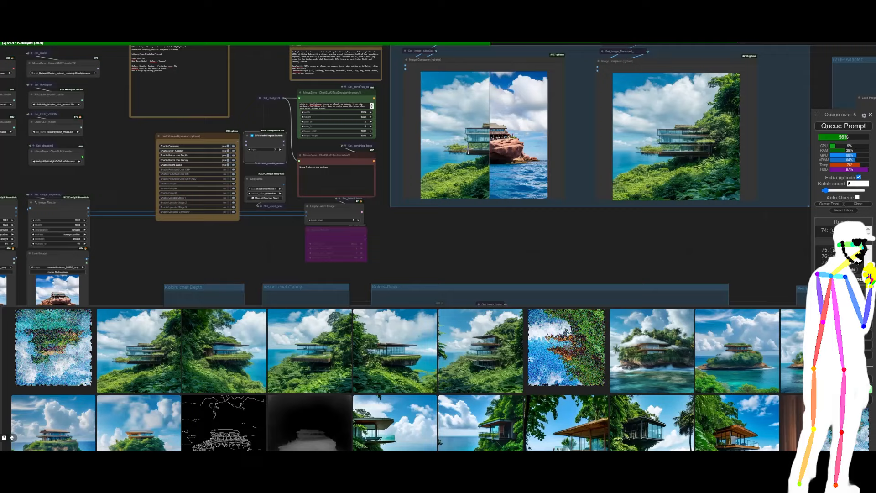
Enable the Perturbed Cnet OFF, Perturbed Cnet ON and Perturbed Cnet ON FIXED groups in the Fast Groups Bypasser
{"action": "scroll", "coordinate": [153, 169], "scroll_direction": "up", "scroll_amount": 10}
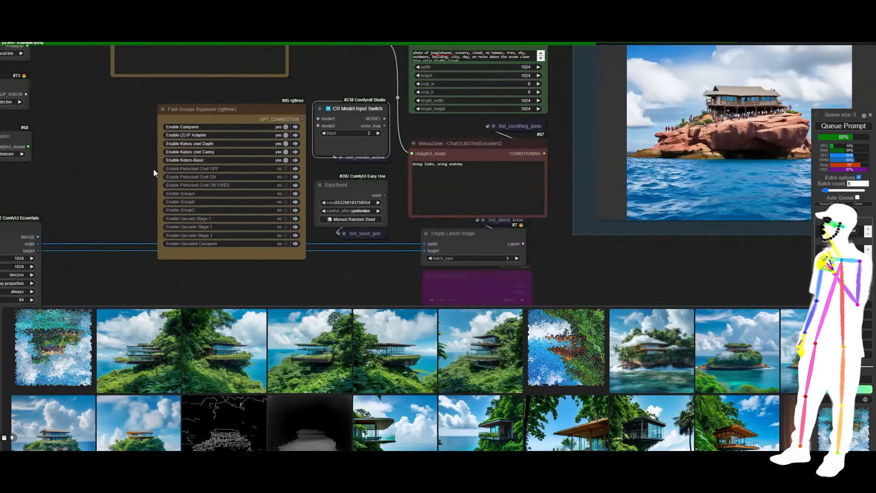
{"action": "left_click", "coordinate": [345, 169]}
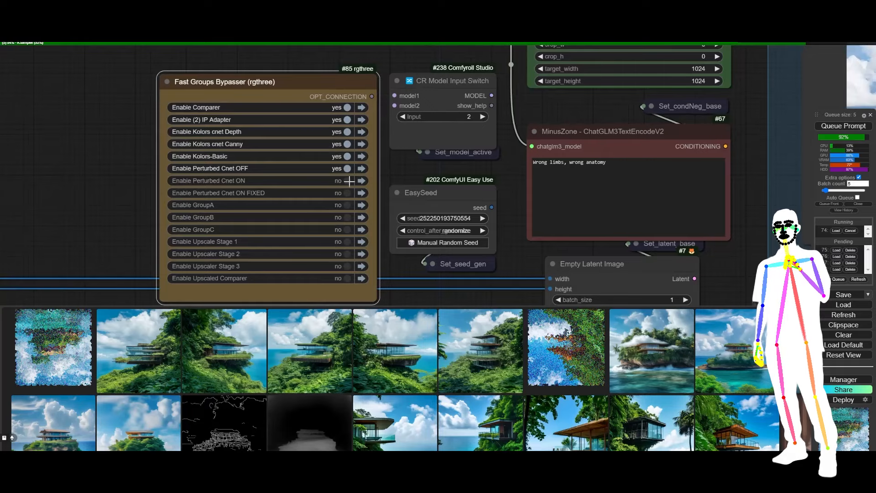
{"action": "left_click", "coordinate": [347, 181]}
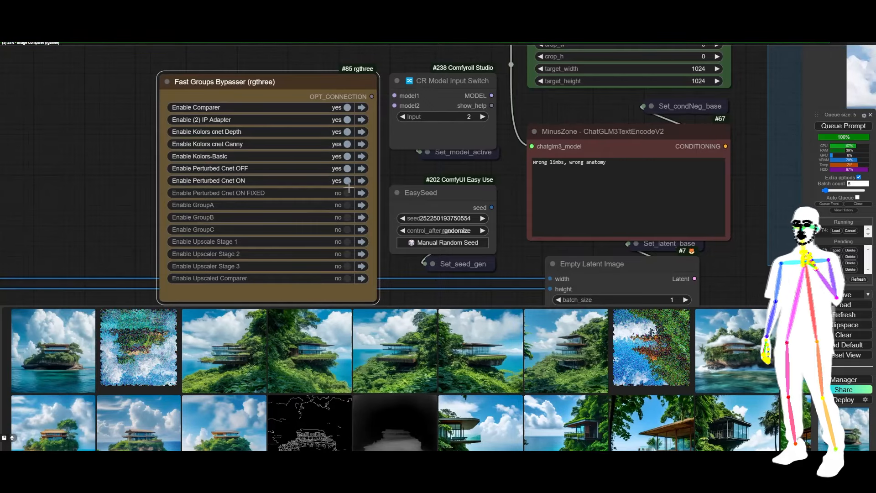
{"action": "left_click", "coordinate": [348, 193]}
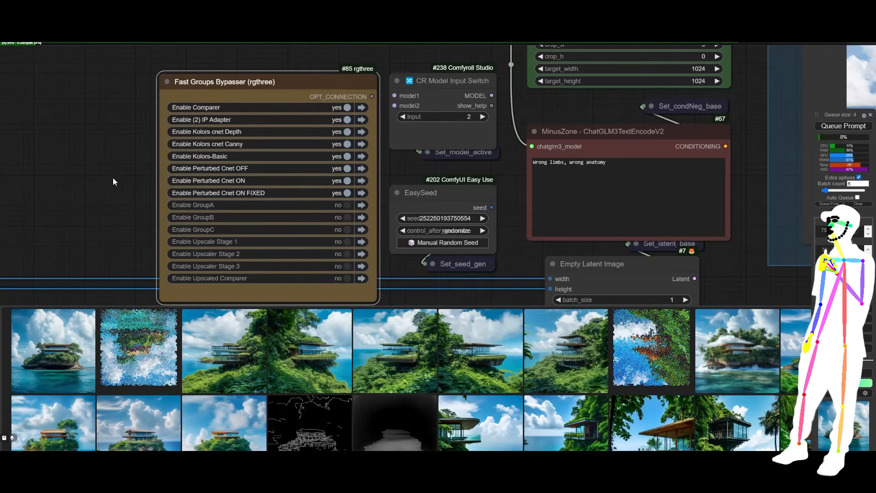
Look over the workflow's groups and view the newest island house generation at full size from the image feed
{"action": "scroll", "coordinate": [83, 146], "scroll_direction": "down", "scroll_amount": 10}
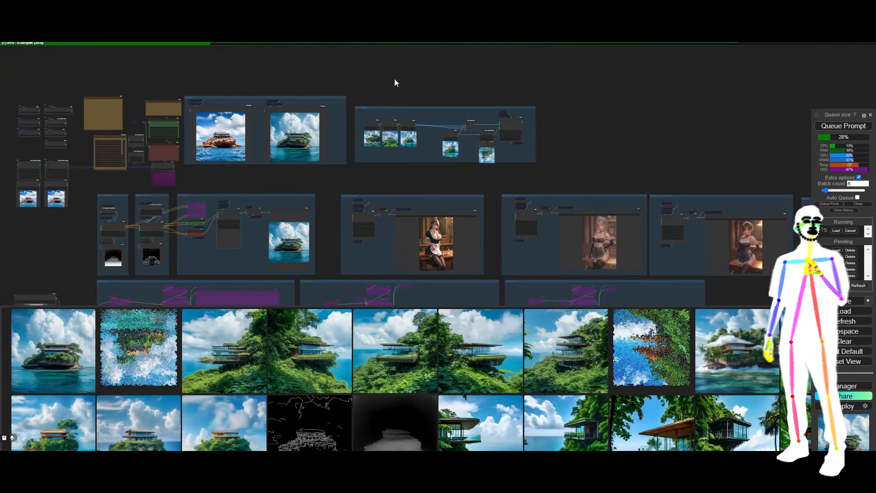
{"action": "left_click_drag", "start_coordinate": [386, 77], "coordinate": [451, 27]}
{"action": "left_click_drag", "start_coordinate": [283, 135], "coordinate": [318, 161]}
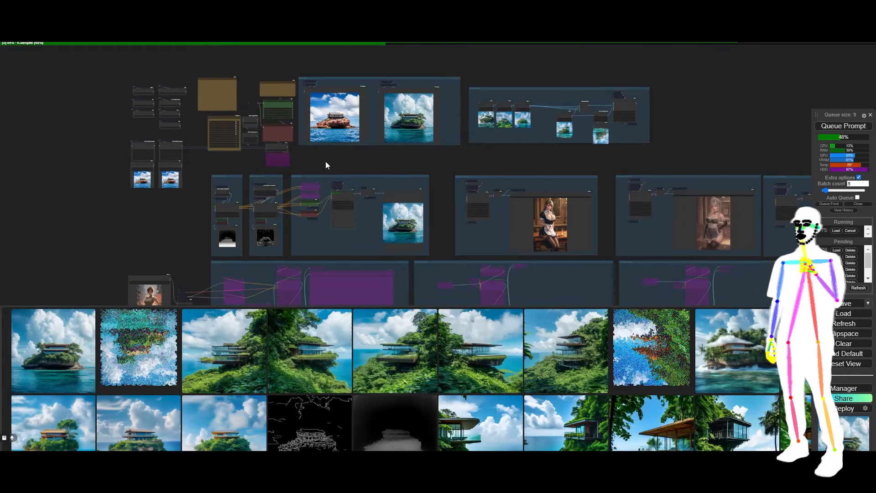
{"action": "left_click_drag", "start_coordinate": [661, 164], "coordinate": [603, 98]}
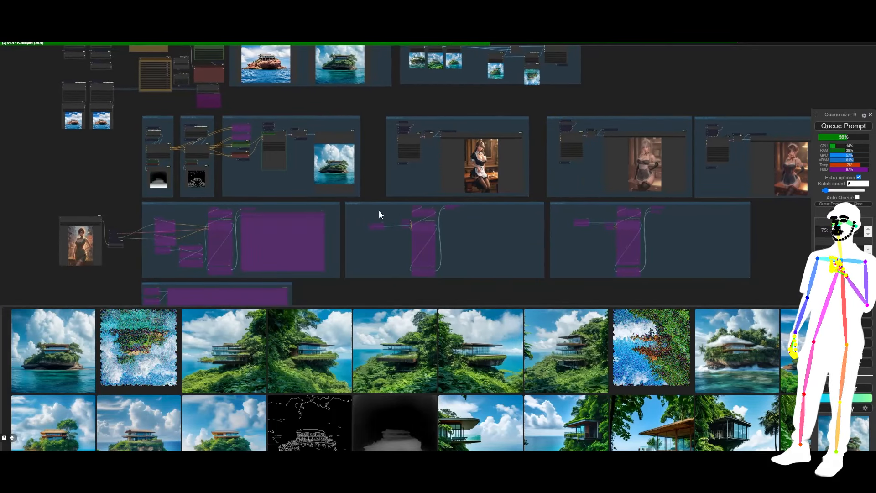
{"action": "left_click", "coordinate": [47, 350]}
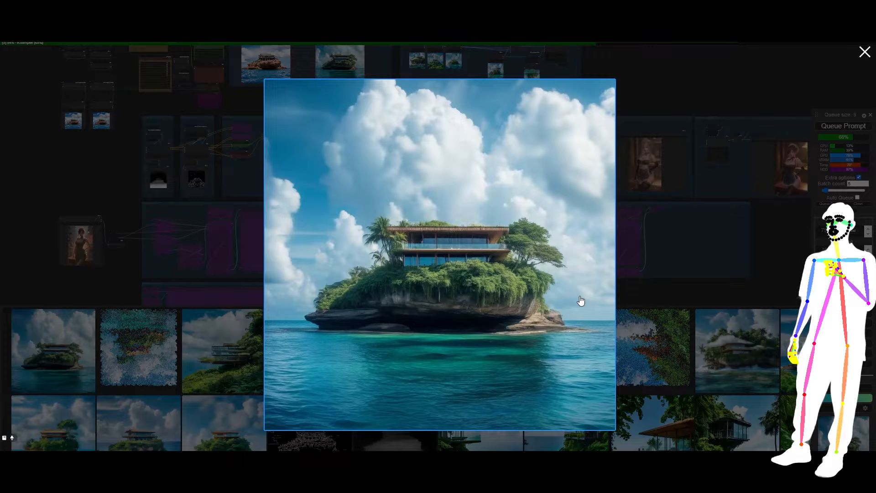
{"action": "left_click", "coordinate": [676, 258]}
{"action": "left_click_drag", "start_coordinate": [52, 351], "coordinate": [80, 246]}
{"action": "left_click_drag", "start_coordinate": [60, 205], "coordinate": [176, 121]}
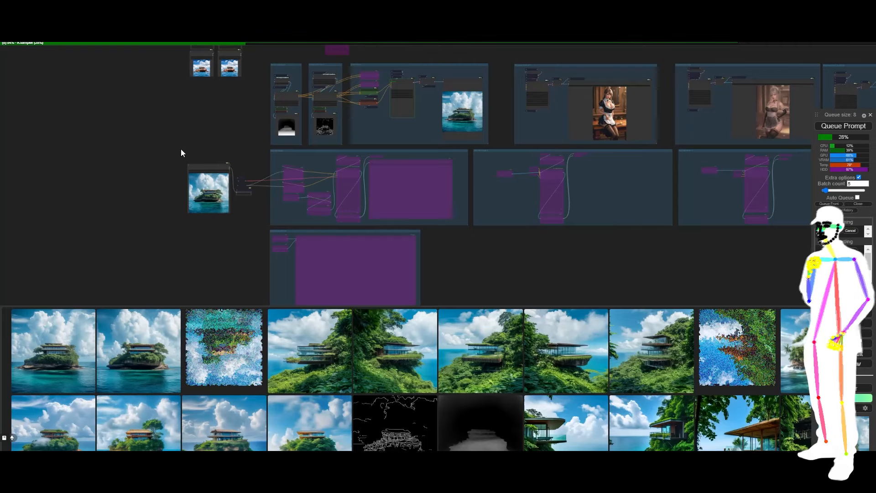
Inspect the new island house generations against their comparison images in the Comparer group's two Image Comparer nodes
{"action": "left_click_drag", "start_coordinate": [197, 90], "coordinate": [225, 221]}
{"action": "scroll", "coordinate": [297, 134], "scroll_direction": "up", "scroll_amount": 5}
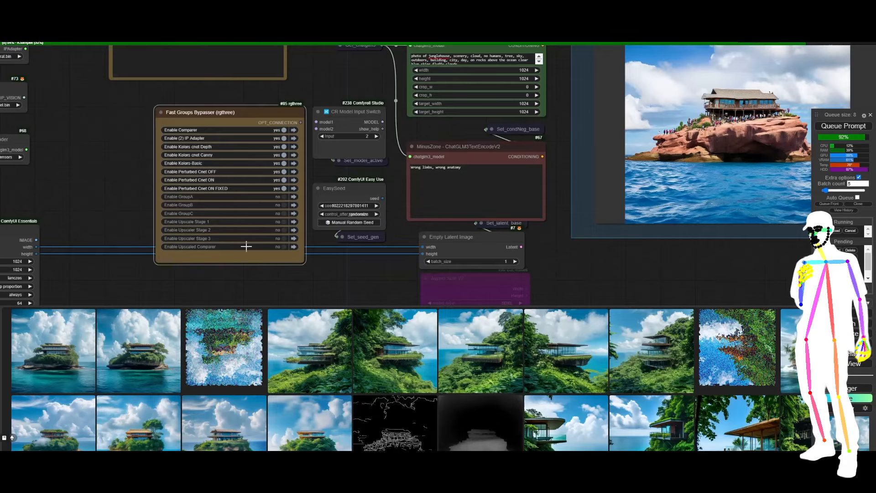
{"action": "scroll", "coordinate": [122, 160], "scroll_direction": "down", "scroll_amount": 10}
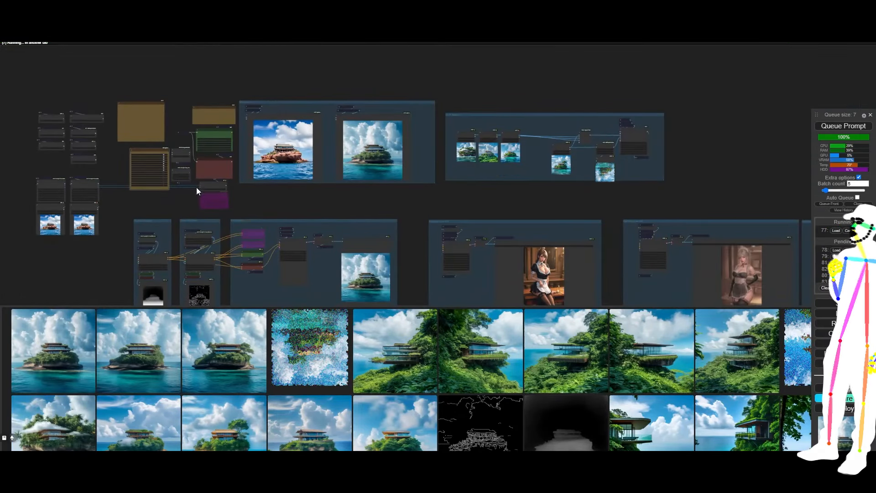
{"action": "left_click_drag", "start_coordinate": [299, 220], "coordinate": [302, 231]}
{"action": "scroll", "coordinate": [290, 167], "scroll_direction": "up", "scroll_amount": 12}
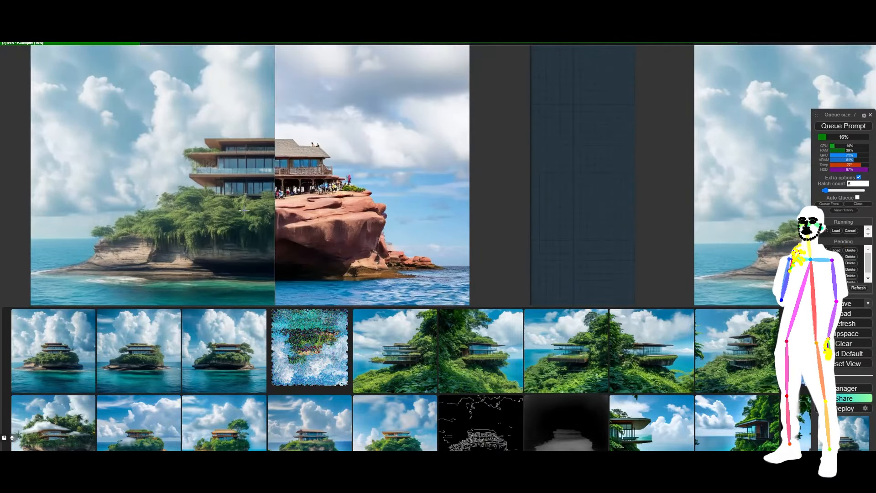
{"action": "scroll", "coordinate": [339, 187], "scroll_direction": "down", "scroll_amount": 9}
{"action": "scroll", "coordinate": [339, 187], "scroll_direction": "down", "scroll_amount": 2}
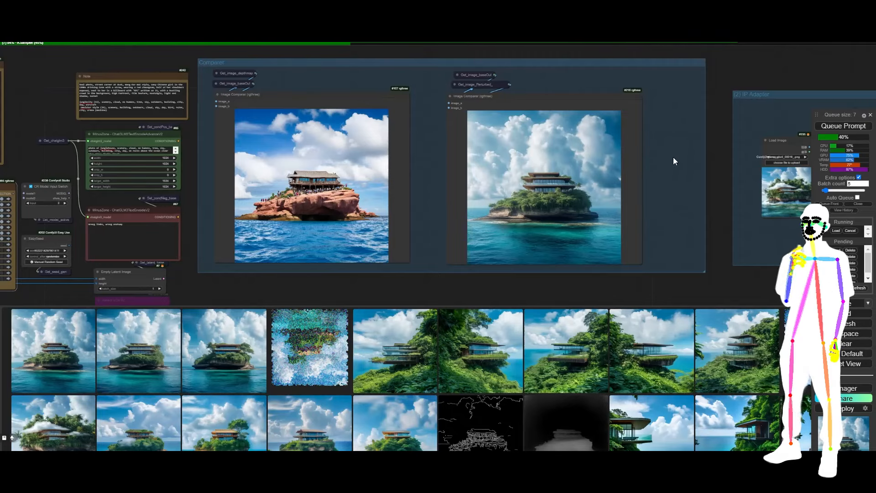
{"action": "scroll", "coordinate": [673, 183], "scroll_direction": "up", "scroll_amount": 6}
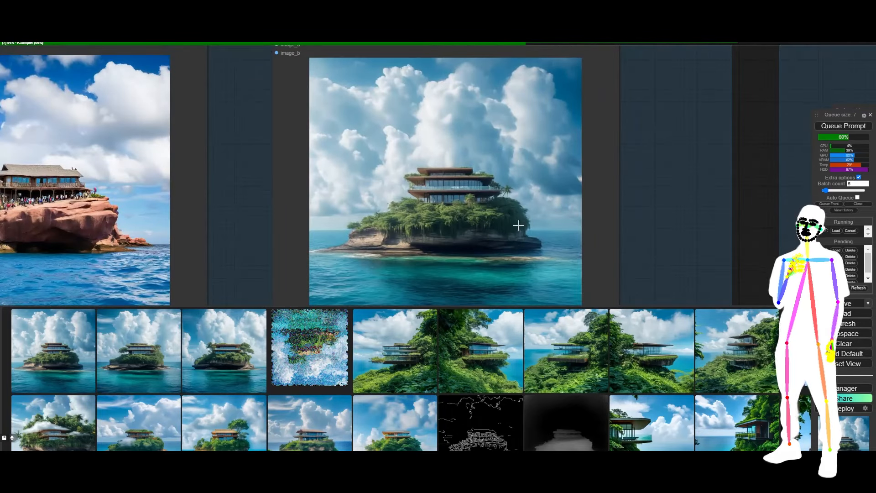
{"action": "scroll", "coordinate": [693, 219], "scroll_direction": "down", "scroll_amount": 4}
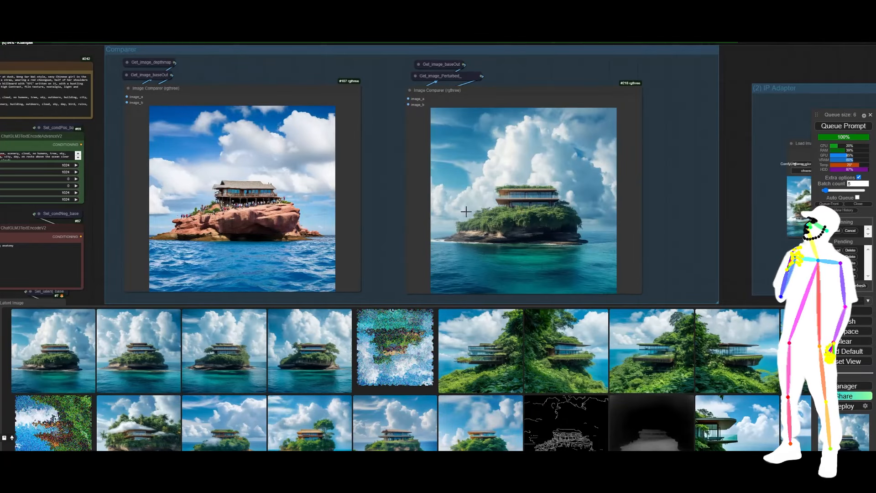
{"action": "scroll", "coordinate": [465, 211], "scroll_direction": "up", "scroll_amount": 10}
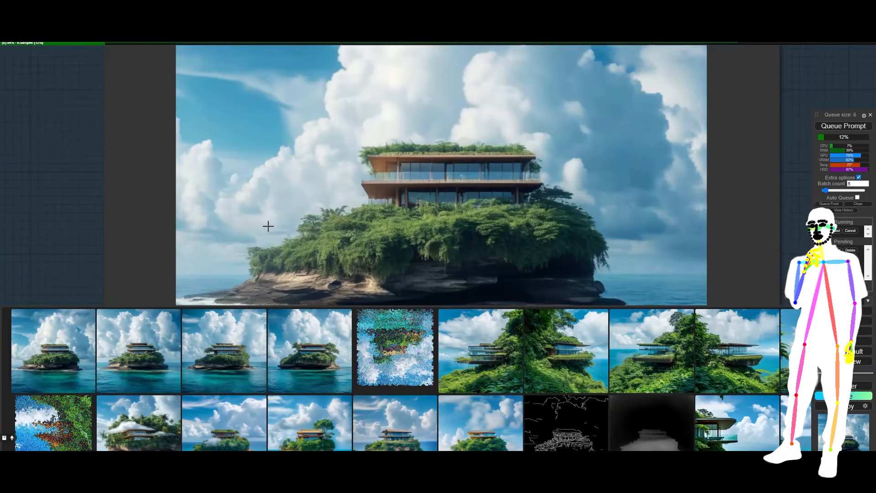
{"action": "scroll", "coordinate": [267, 226], "scroll_direction": "down", "scroll_amount": 10}
Expand the Get_image_Perturbed node above the second Image Comparer to check its source, and collapse it again
{"action": "left_click", "coordinate": [418, 94]}
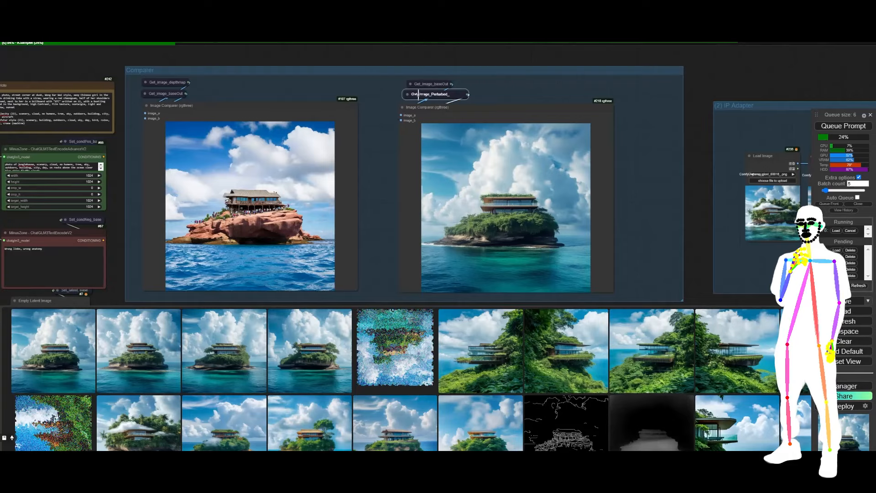
{"action": "left_click", "coordinate": [405, 94]}
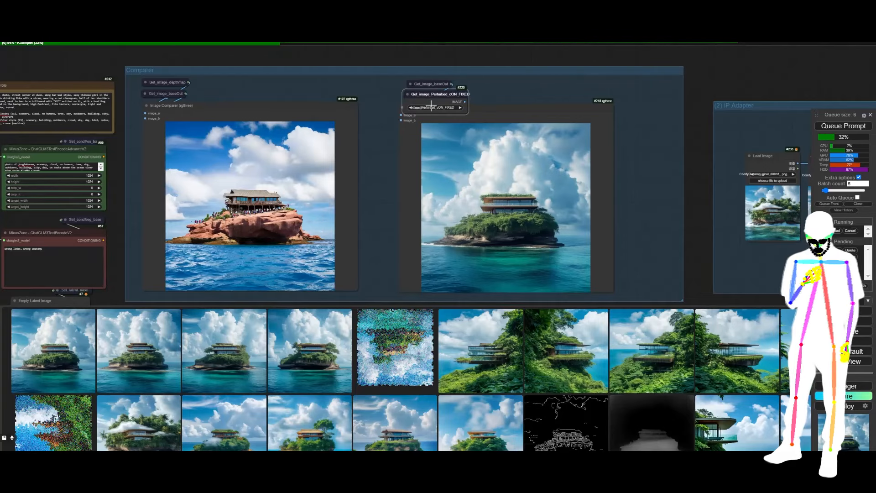
{"action": "left_click", "coordinate": [407, 95]}
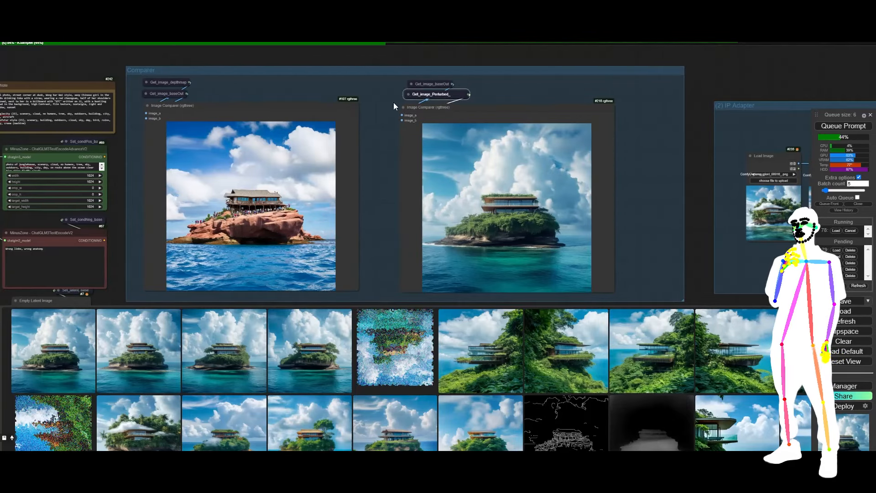
{"action": "scroll", "coordinate": [367, 98], "scroll_direction": "down", "scroll_amount": 15}
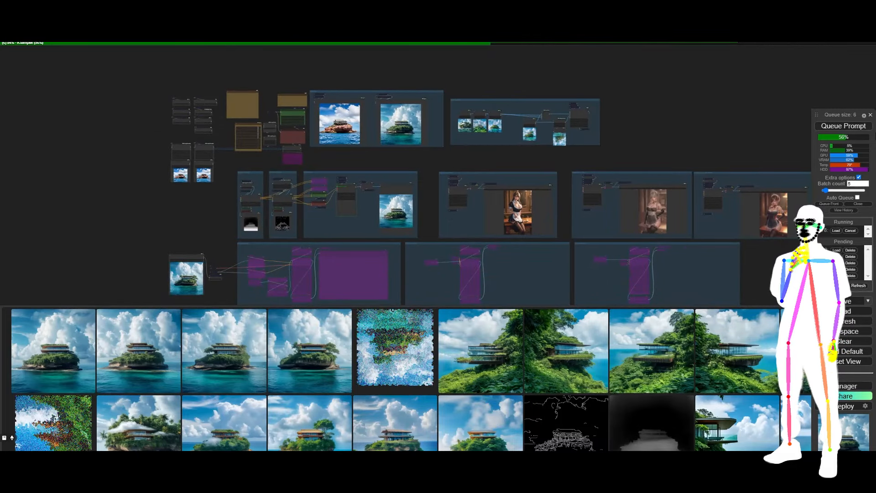
{"action": "left_click_drag", "start_coordinate": [707, 124], "coordinate": [656, 105]}
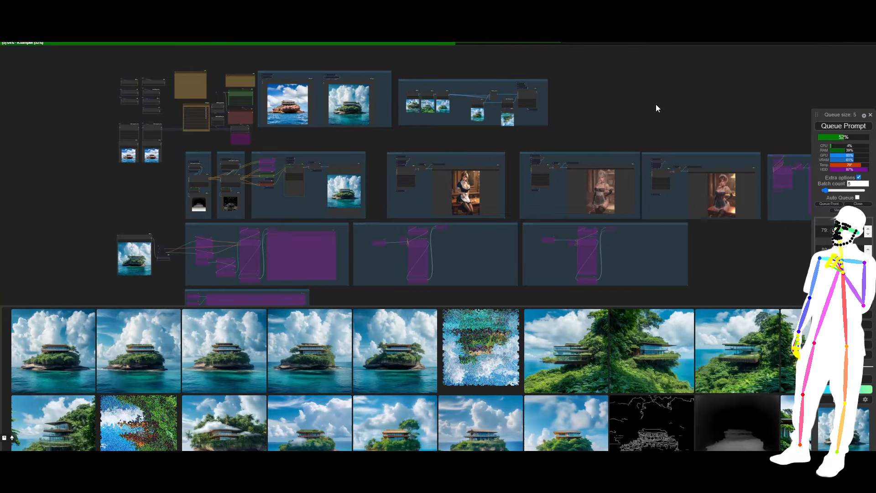
Examine the IPAdapterAdvanced(kolors) - Legacy node in the IP Adapter group and search the available nodes for "kolor"
{"action": "scroll", "coordinate": [488, 105], "scroll_direction": "up", "scroll_amount": 10}
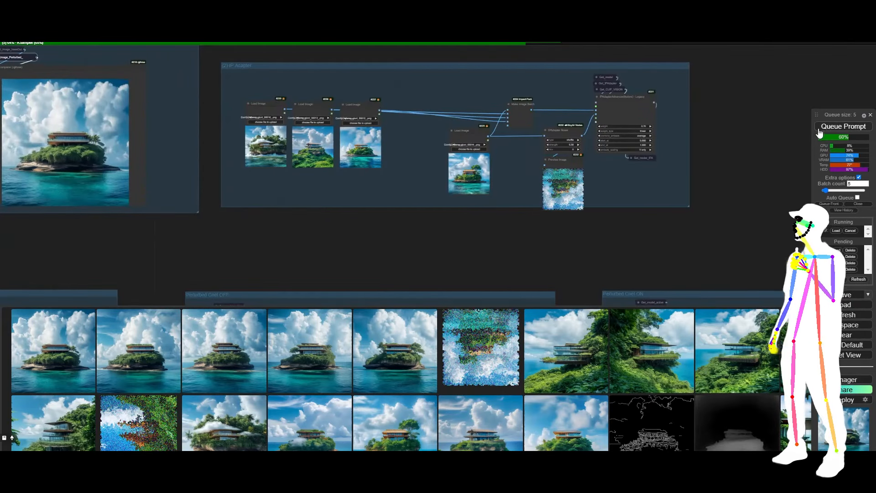
{"action": "scroll", "coordinate": [786, 169], "scroll_direction": "up", "scroll_amount": 5}
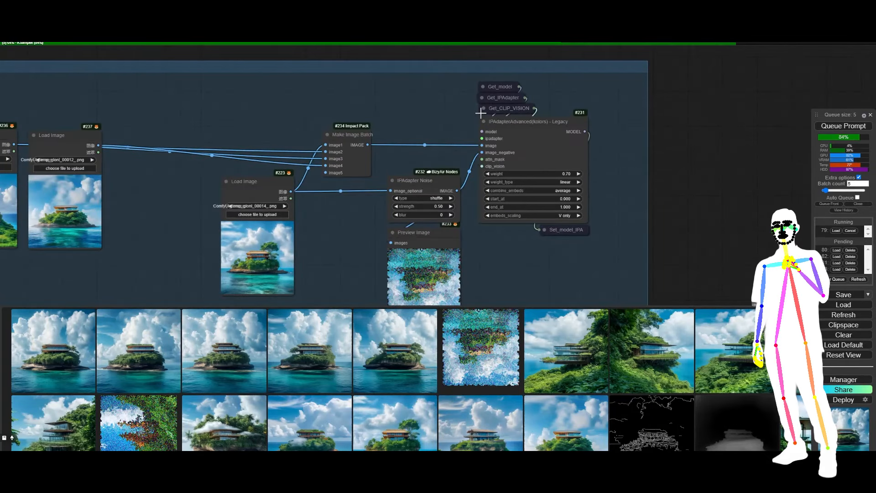
{"action": "left_click", "coordinate": [531, 168]}
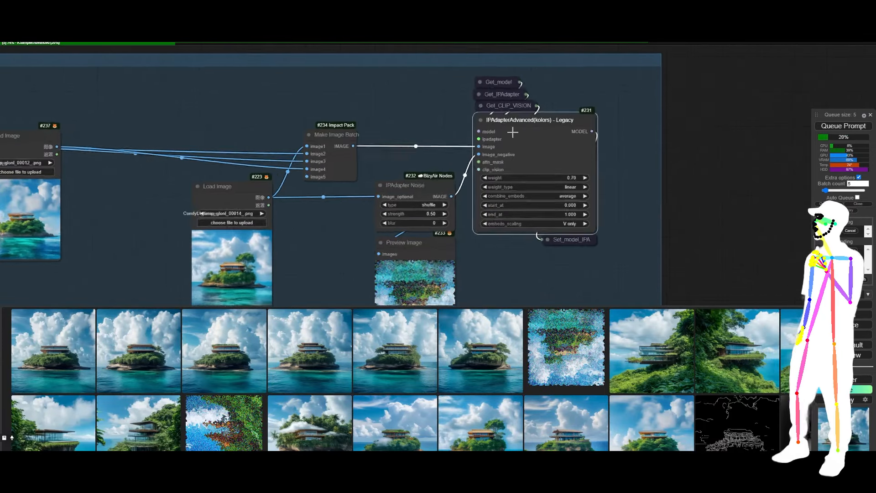
{"action": "double_click", "coordinate": [615, 150]}
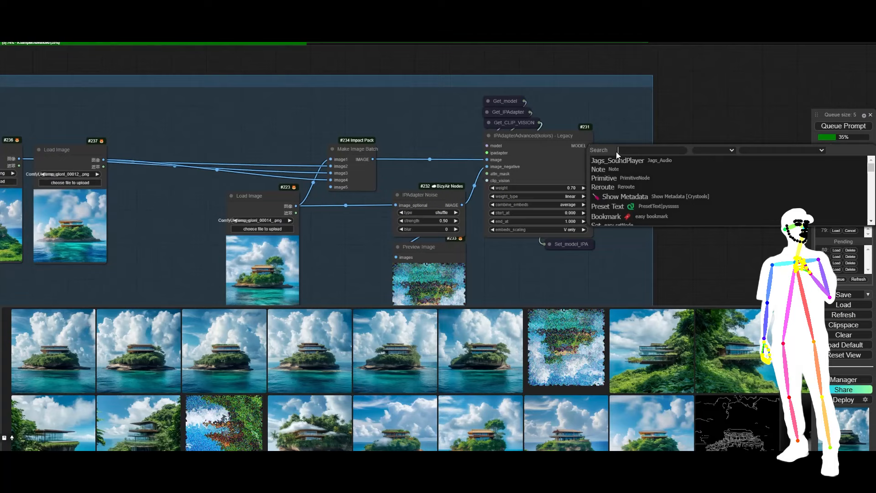
{"action": "type", "text": "kolor"}
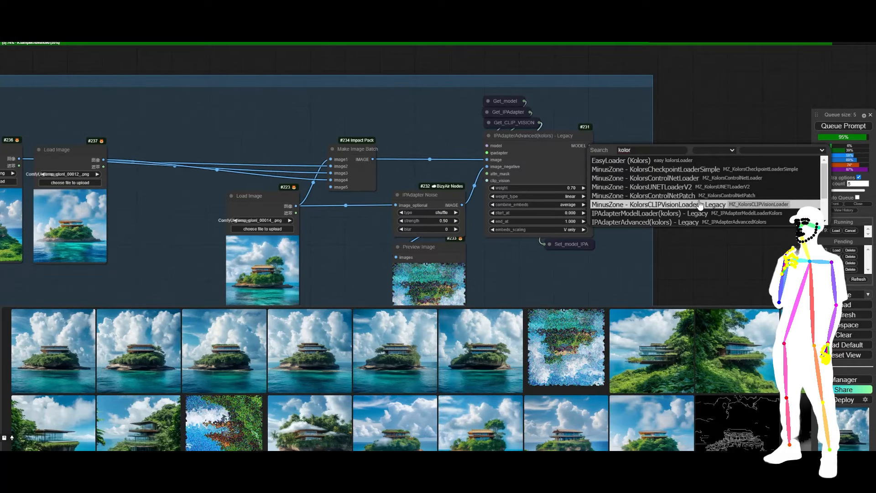
{"action": "scroll", "coordinate": [671, 197], "scroll_direction": "down", "scroll_amount": 2}
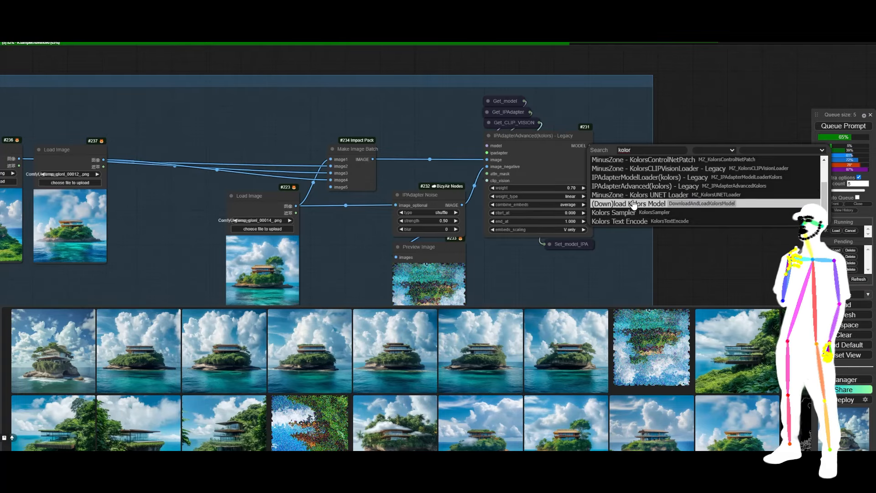
{"action": "key", "text": "Up"}
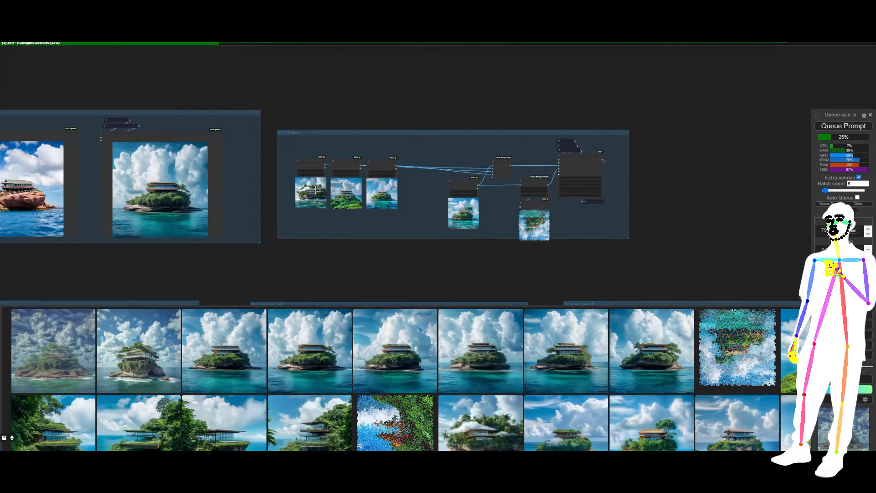
Examine the Perturbed Cnet OFF group's saved image at close range along with its KSampler (Advanced) settings
{"action": "scroll", "coordinate": [377, 239], "scroll_direction": "down", "scroll_amount": 5}
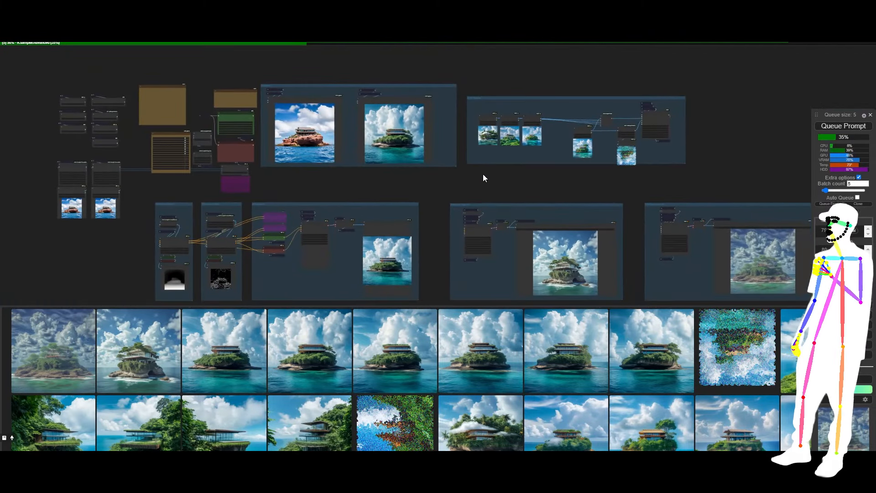
{"action": "scroll", "coordinate": [483, 174], "scroll_direction": "down", "scroll_amount": 2}
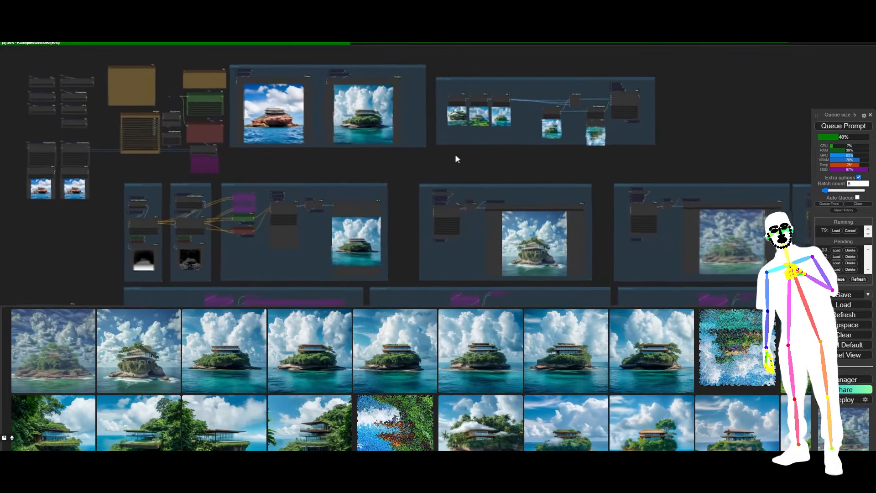
{"action": "scroll", "coordinate": [472, 162], "scroll_direction": "down", "scroll_amount": 3}
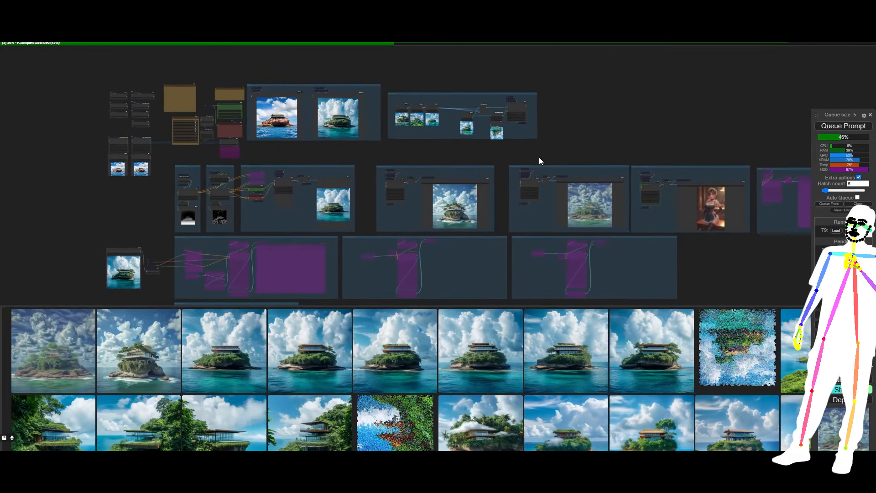
{"action": "left_click_drag", "start_coordinate": [536, 156], "coordinate": [529, 139]}
{"action": "scroll", "coordinate": [467, 185], "scroll_direction": "up", "scroll_amount": 10}
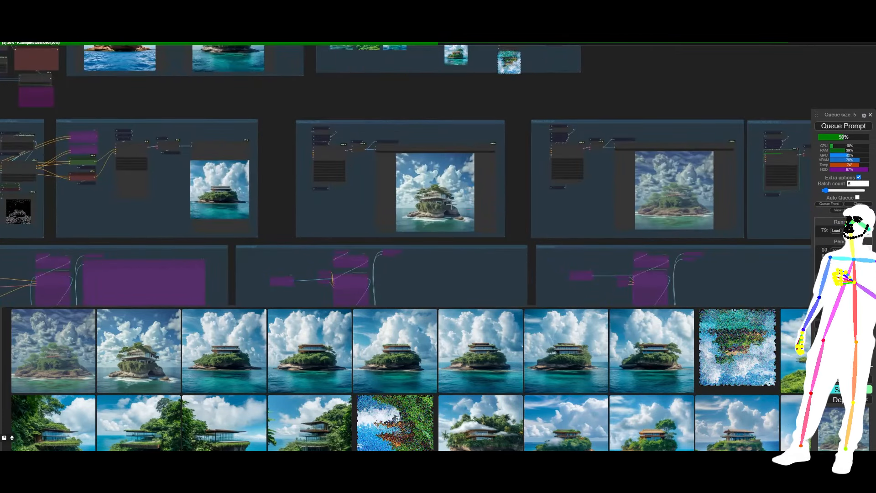
{"action": "scroll", "coordinate": [428, 241], "scroll_direction": "up", "scroll_amount": 1}
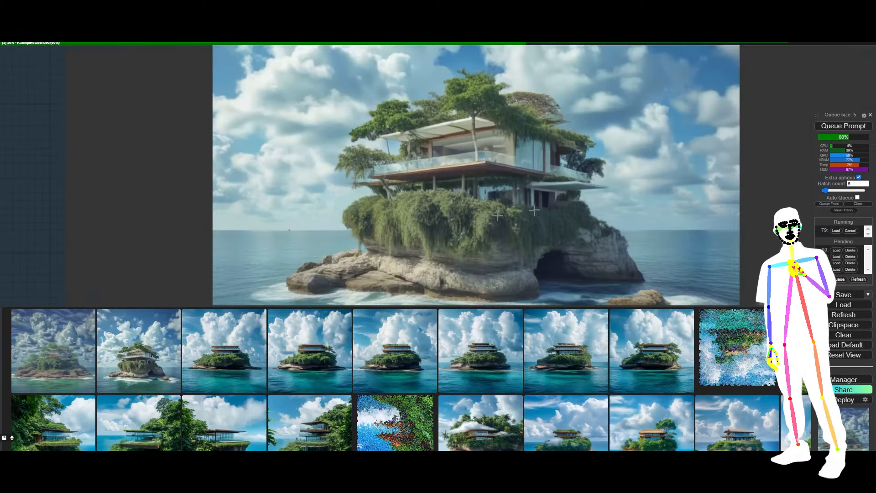
{"action": "scroll", "coordinate": [632, 95], "scroll_direction": "down", "scroll_amount": 3}
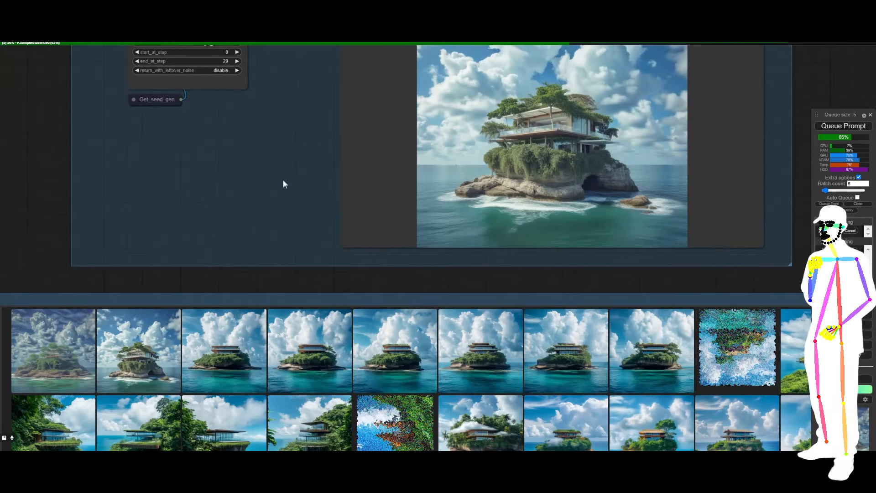
{"action": "left_click_drag", "start_coordinate": [283, 184], "coordinate": [301, 280]}
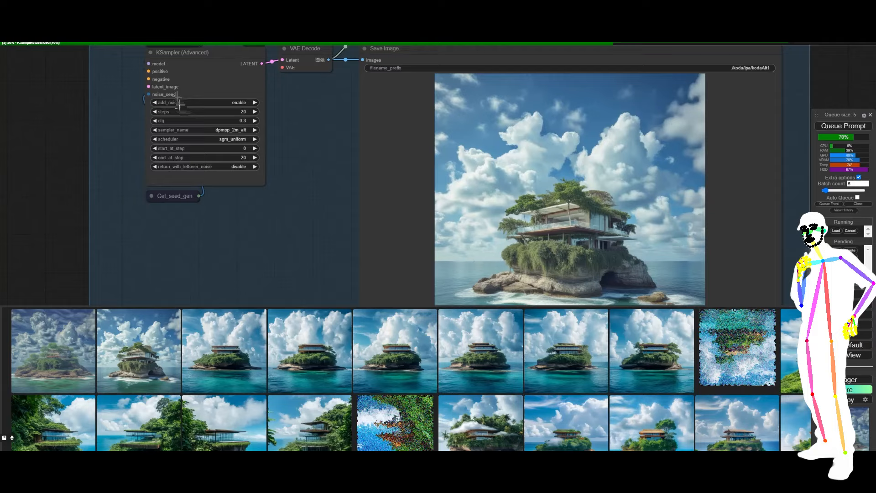
{"action": "left_click_drag", "start_coordinate": [267, 164], "coordinate": [257, 235]}
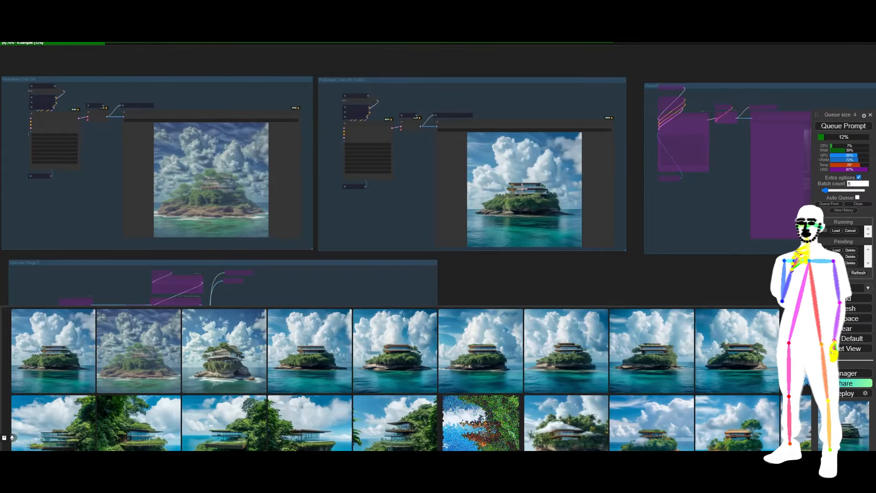
Inspect the details of the island house image in the Perturbed Cnet ON FIXED group's Save Image node
{"action": "scroll", "coordinate": [522, 188], "scroll_direction": "up", "scroll_amount": 12}
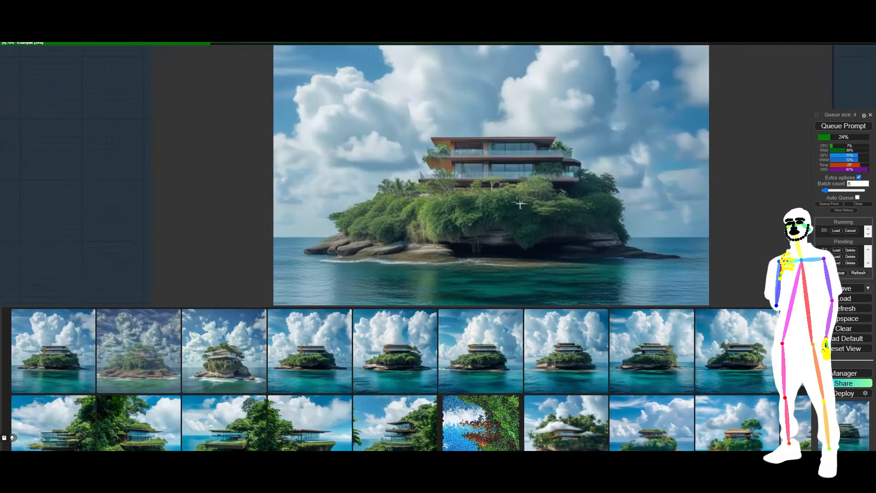
{"action": "scroll", "coordinate": [489, 213], "scroll_direction": "up", "scroll_amount": 3}
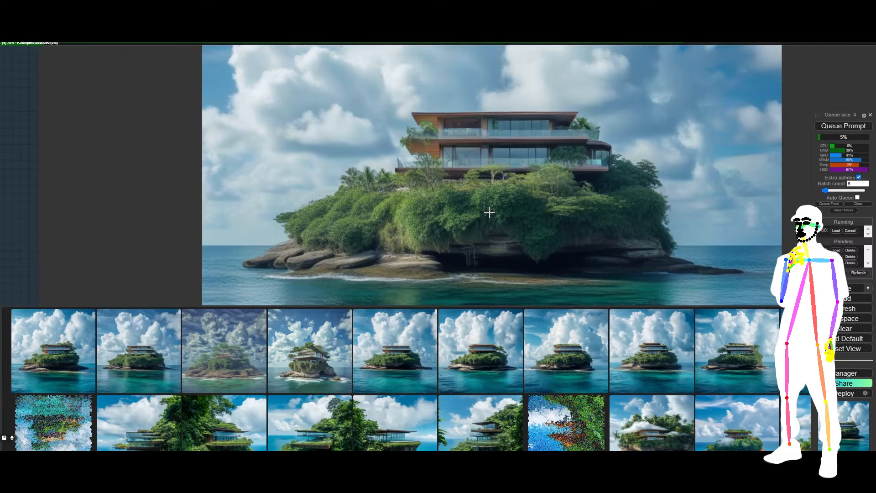
{"action": "scroll", "coordinate": [489, 213], "scroll_direction": "down", "scroll_amount": 5}
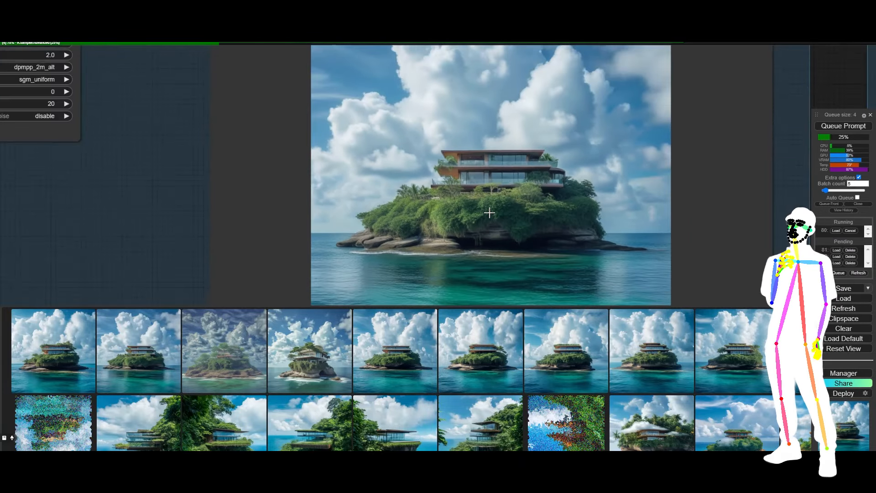
Examine the house and foliage up close in the Perturbed Cnet ON FIXED group's output
{"action": "scroll", "coordinate": [489, 210], "scroll_direction": "up", "scroll_amount": 8}
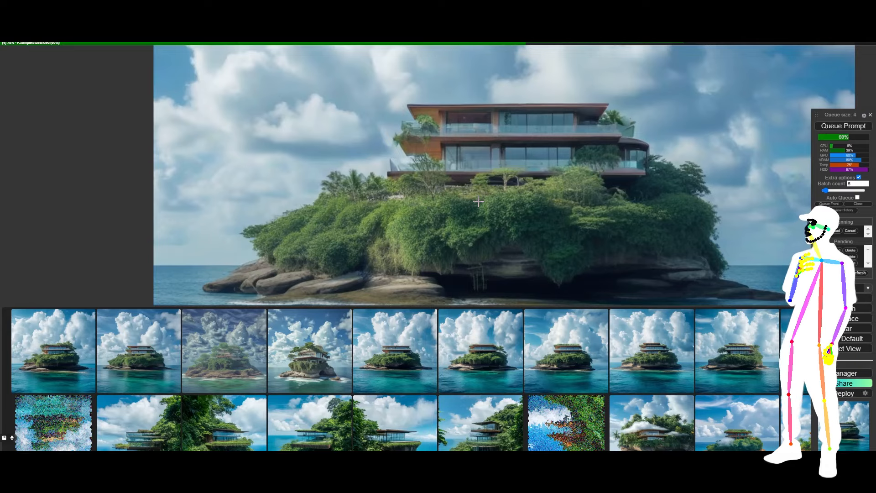
{"action": "scroll", "coordinate": [478, 202], "scroll_direction": "down", "scroll_amount": 6}
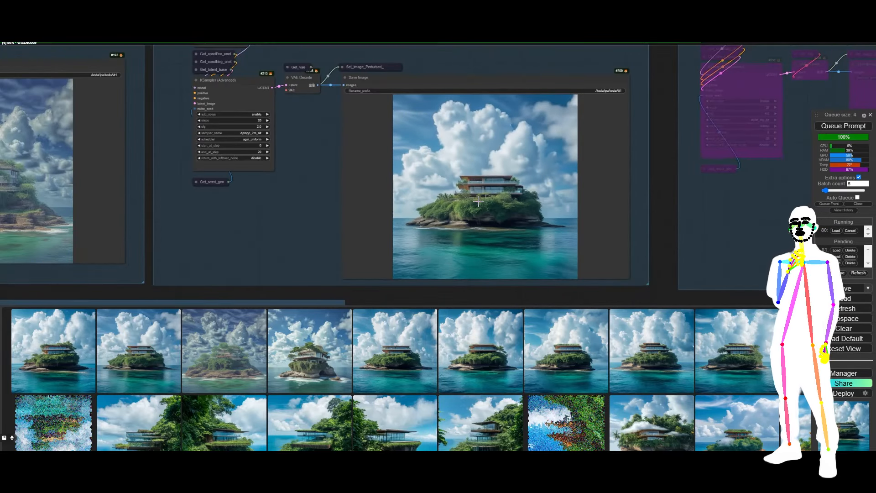
{"action": "scroll", "coordinate": [478, 202], "scroll_direction": "down", "scroll_amount": 1}
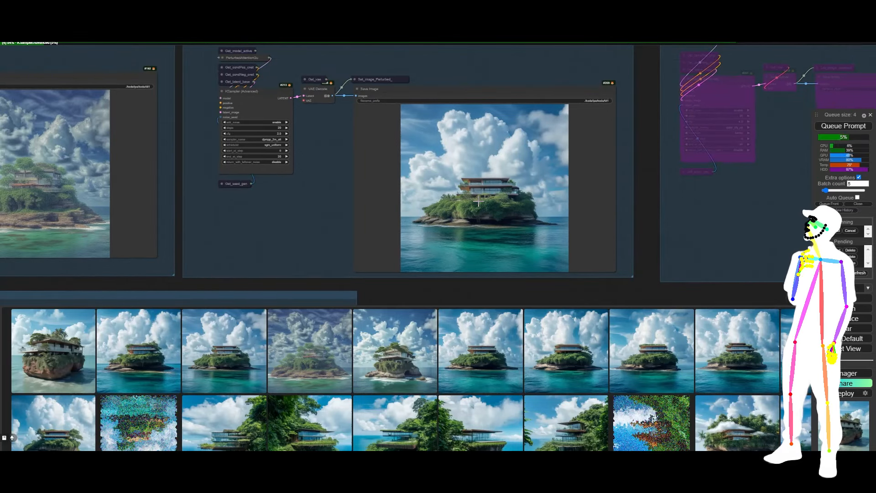
Enable GroupA, GroupB and GroupC in the Fast Groups Bypasser node
{"action": "scroll", "coordinate": [478, 202], "scroll_direction": "down", "scroll_amount": 5}
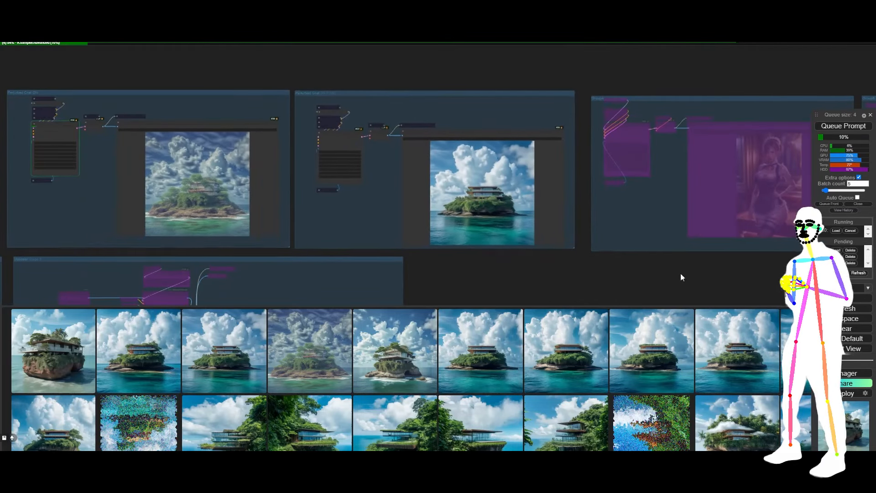
{"action": "left_click_drag", "start_coordinate": [680, 273], "coordinate": [683, 222]}
{"action": "scroll", "coordinate": [244, 278], "scroll_direction": "down", "scroll_amount": 4}
{"action": "left_click_drag", "start_coordinate": [173, 114], "coordinate": [665, 178]}
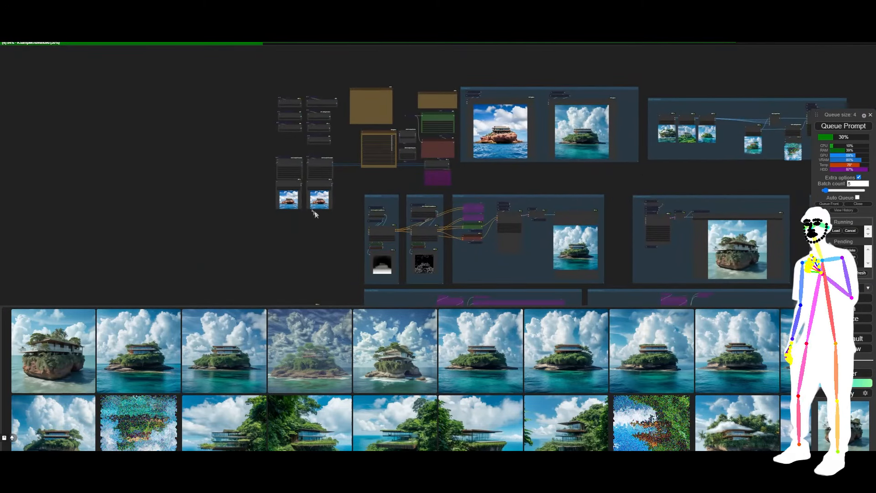
{"action": "scroll", "coordinate": [355, 150], "scroll_direction": "up", "scroll_amount": 15}
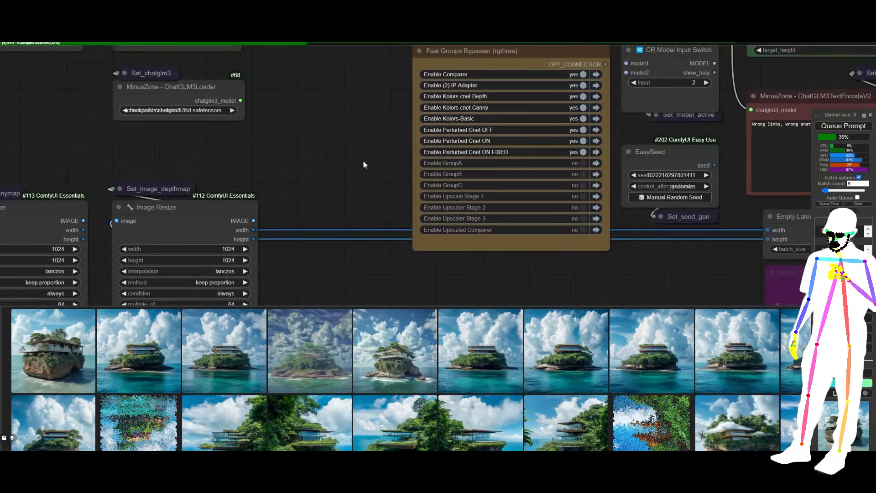
{"action": "left_click", "coordinate": [575, 163]}
{"action": "left_click", "coordinate": [576, 174]}
{"action": "left_click", "coordinate": [575, 185]}
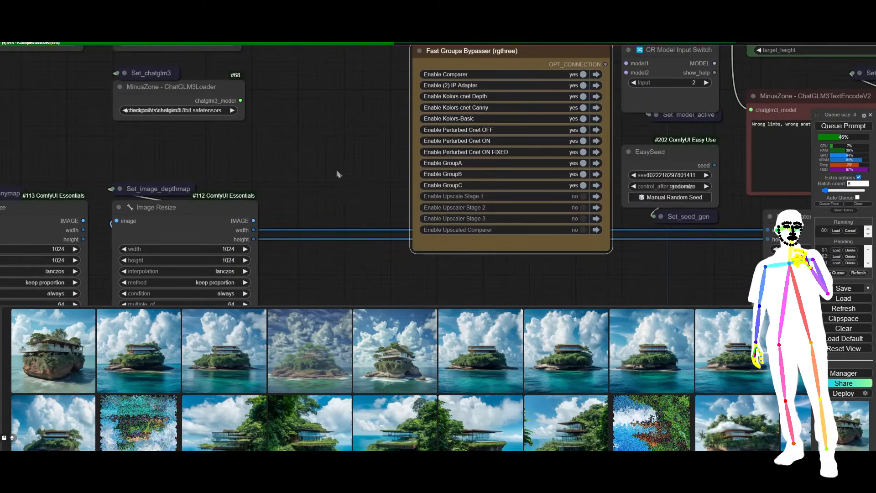
Turn off the extra queue options and queue one more generation of the workflow
{"action": "scroll", "coordinate": [300, 159], "scroll_direction": "down", "scroll_amount": 4}
{"action": "scroll", "coordinate": [300, 157], "scroll_direction": "down", "scroll_amount": 10}
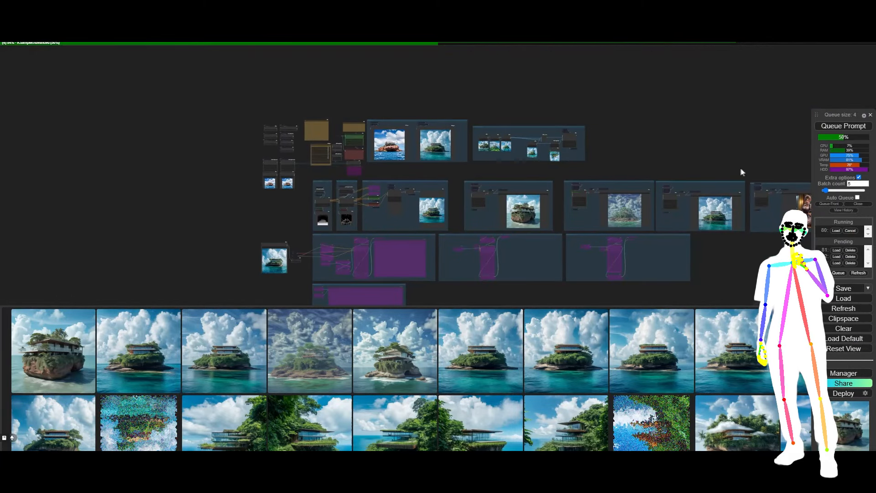
{"action": "left_click_drag", "start_coordinate": [740, 172], "coordinate": [643, 147]}
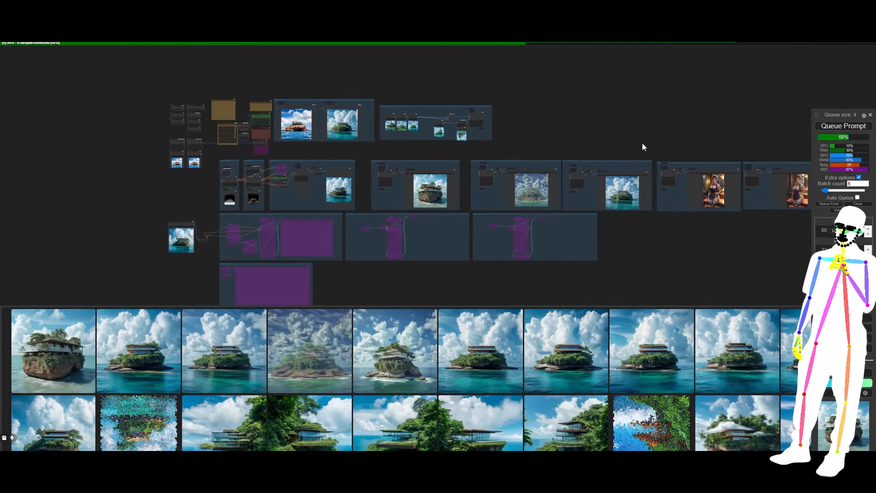
{"action": "left_click", "coordinate": [859, 177]}
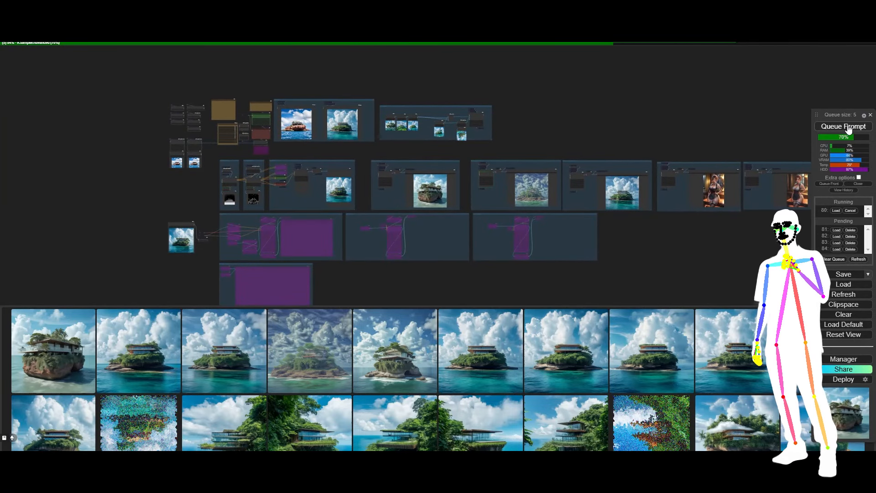
Examine the island house image saved by the Perturbed Cnet OFF group at close range
{"action": "scroll", "coordinate": [461, 191], "scroll_direction": "up", "scroll_amount": 20}
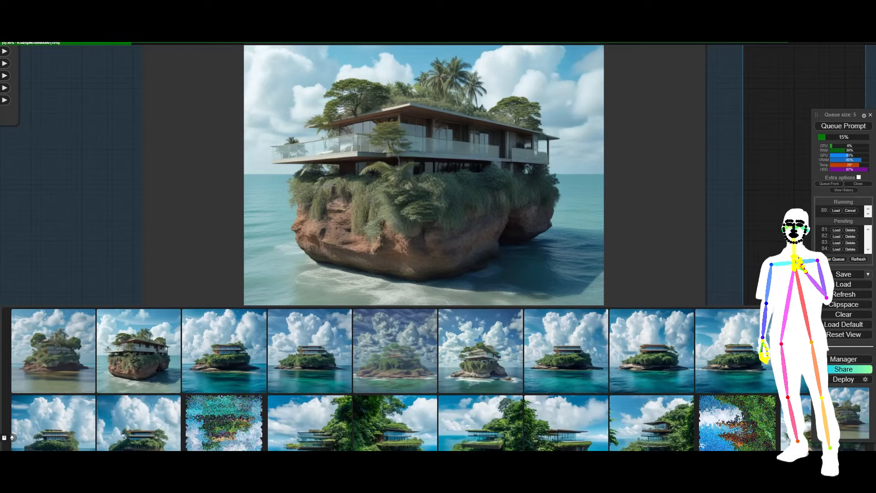
{"action": "scroll", "coordinate": [288, 187], "scroll_direction": "down", "scroll_amount": 10}
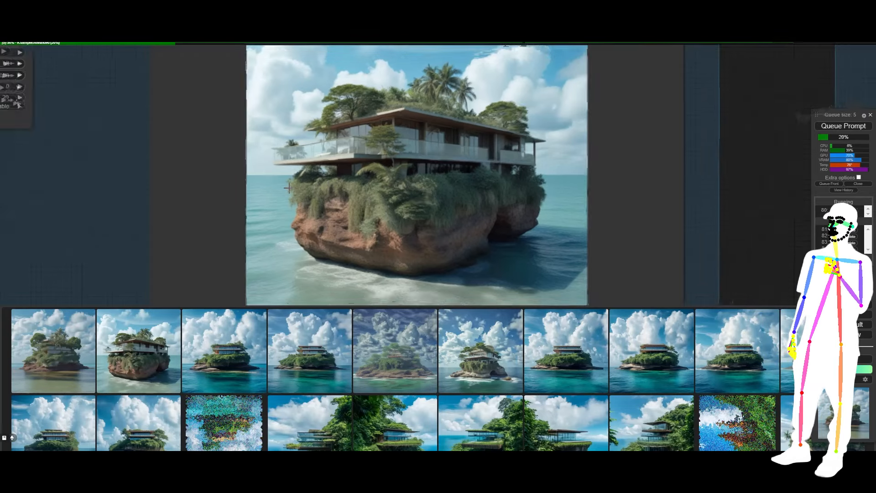
{"action": "scroll", "coordinate": [288, 187], "scroll_direction": "down", "scroll_amount": 5}
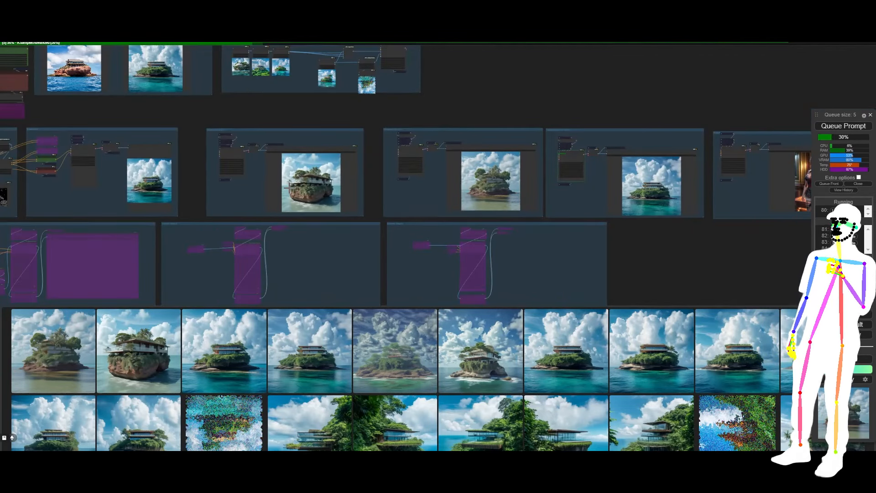
Compare the generated island house with the red rock source photo in the first Image Comparer, and examine the second comparer's images
{"action": "left_click_drag", "start_coordinate": [717, 236], "coordinate": [874, 247]}
{"action": "left_click_drag", "start_coordinate": [279, 125], "coordinate": [348, 190]}
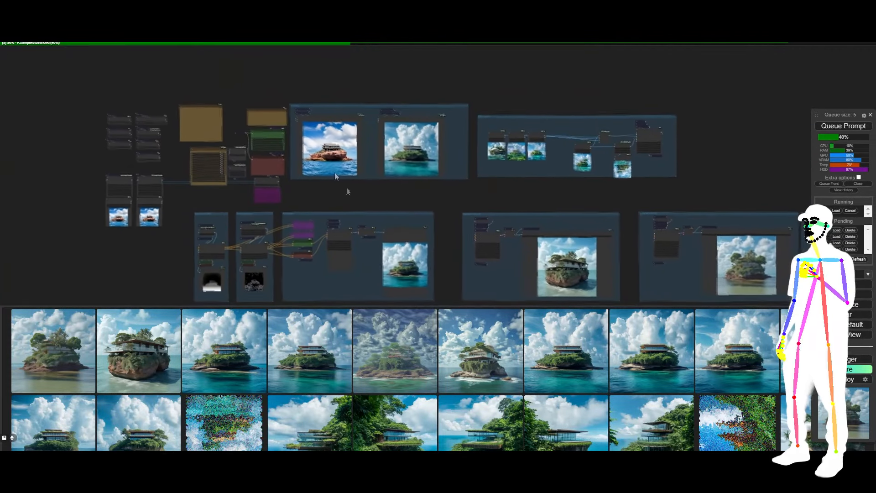
{"action": "scroll", "coordinate": [348, 190], "scroll_direction": "up", "scroll_amount": 10}
{"action": "scroll", "coordinate": [415, 121], "scroll_direction": "up", "scroll_amount": 3}
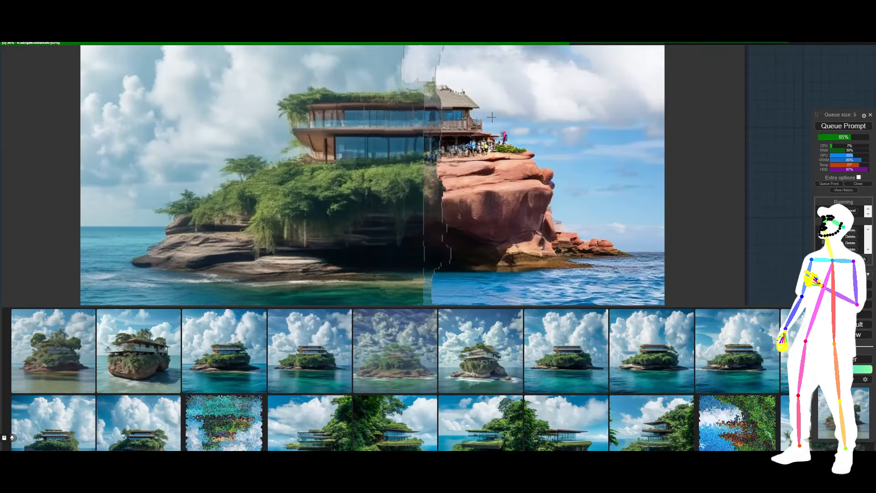
{"action": "scroll", "coordinate": [527, 116], "scroll_direction": "down", "scroll_amount": 5}
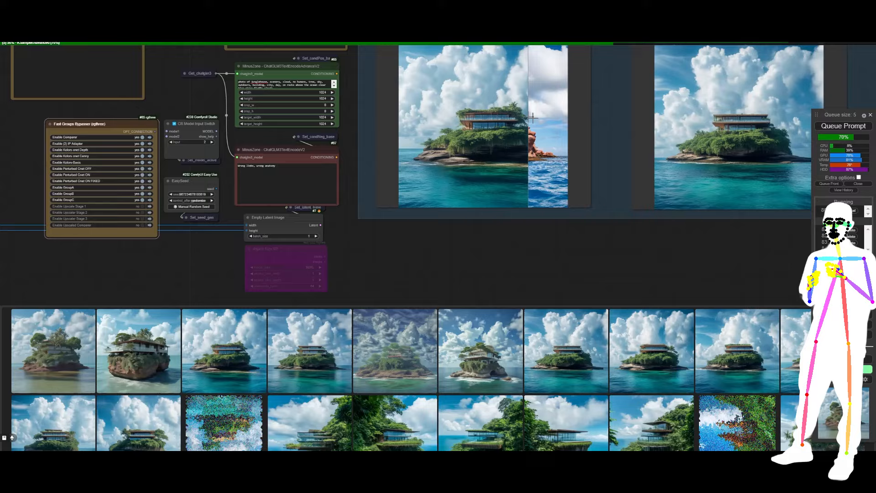
{"action": "scroll", "coordinate": [529, 117], "scroll_direction": "up", "scroll_amount": 5}
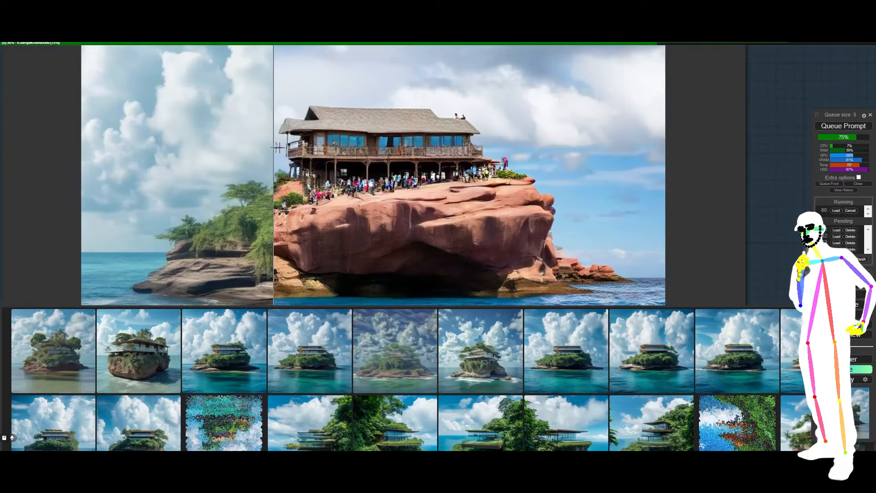
{"action": "scroll", "coordinate": [506, 159], "scroll_direction": "down", "scroll_amount": 5}
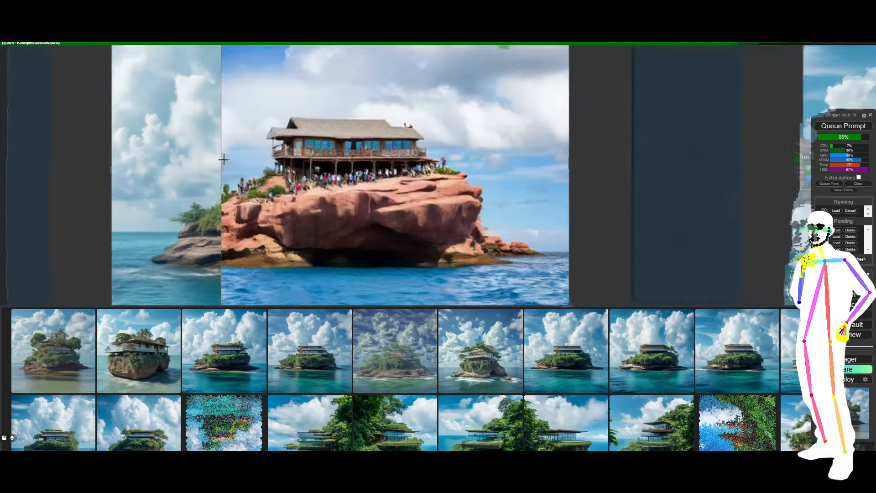
{"action": "scroll", "coordinate": [539, 158], "scroll_direction": "up", "scroll_amount": 6}
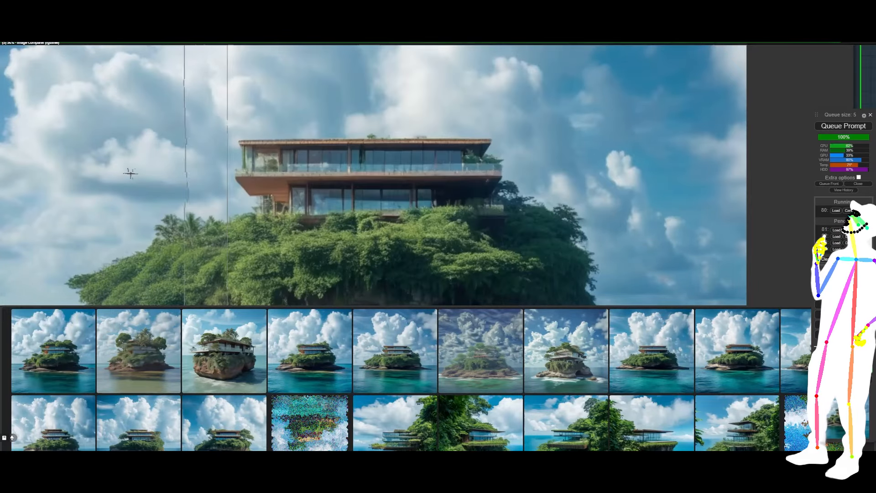
Look over the outputs of the Kolors-Basic and Perturbed Cnet groups across the workflow
{"action": "scroll", "coordinate": [159, 183], "scroll_direction": "down", "scroll_amount": 20}
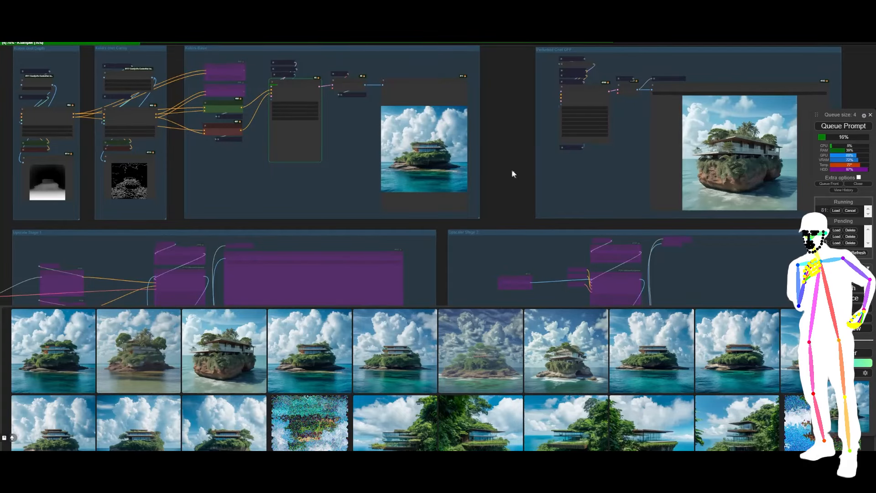
{"action": "left_click_drag", "start_coordinate": [512, 172], "coordinate": [446, 207]}
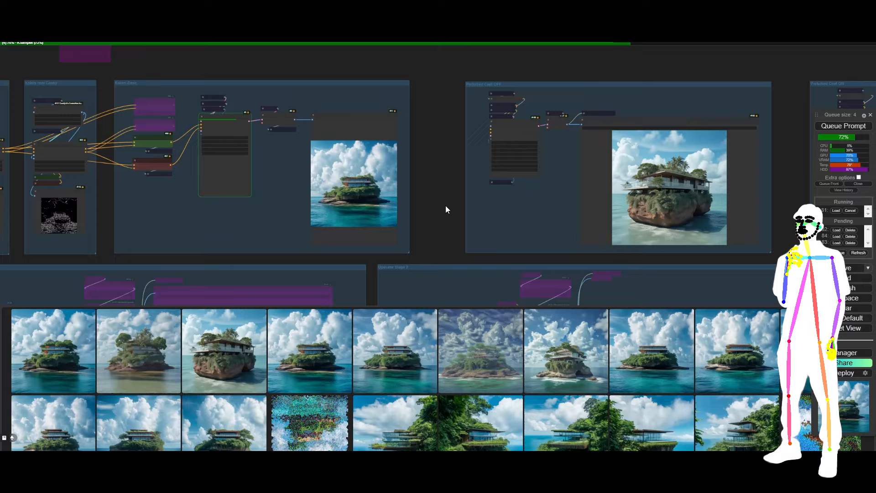
{"action": "scroll", "coordinate": [446, 206], "scroll_direction": "down", "scroll_amount": 6}
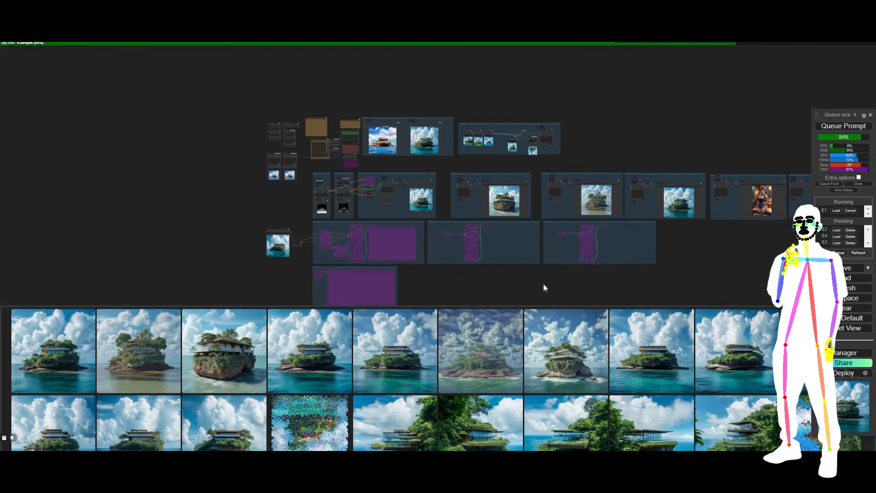
{"action": "left_click_drag", "start_coordinate": [543, 283], "coordinate": [338, 254]}
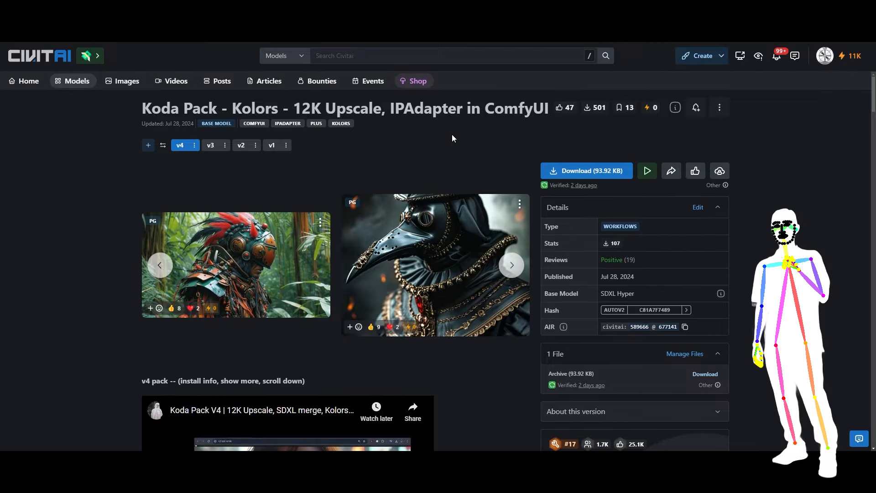
On the Civitai page for Koda Pack - Kolors, review the v4 details and highlight the SDXL Hyper base model
{"action": "scroll", "coordinate": [718, 245], "scroll_direction": "down", "scroll_amount": 3}
{"action": "scroll", "coordinate": [715, 244], "scroll_direction": "down", "scroll_amount": 3}
{"action": "scroll", "coordinate": [707, 239], "scroll_direction": "up", "scroll_amount": 6}
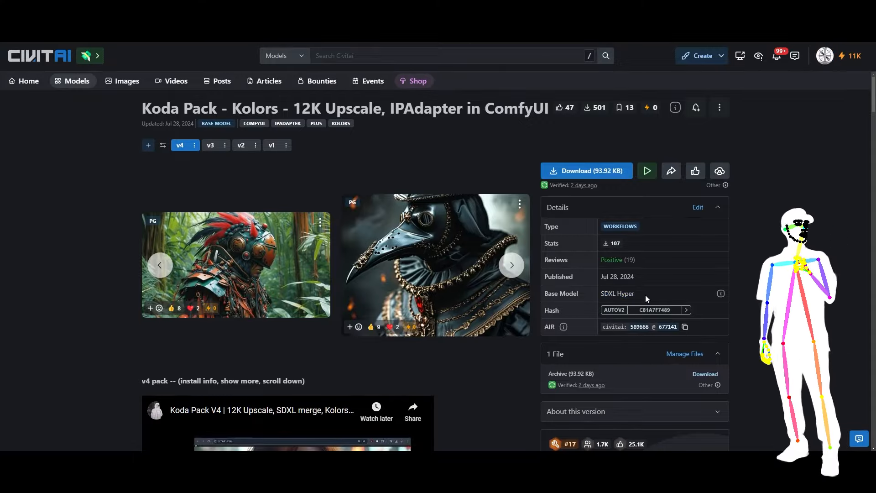
{"action": "left_click_drag", "start_coordinate": [639, 295], "coordinate": [589, 300]}
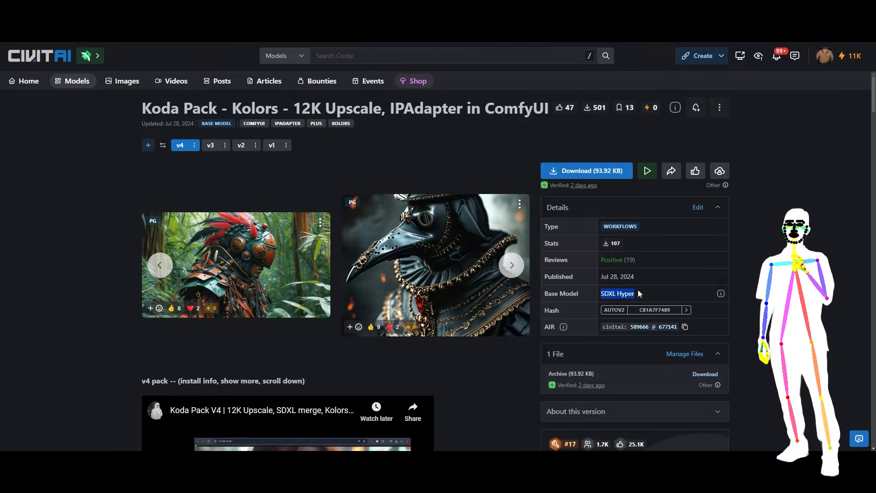
{"action": "left_click_drag", "start_coordinate": [645, 292], "coordinate": [572, 290]}
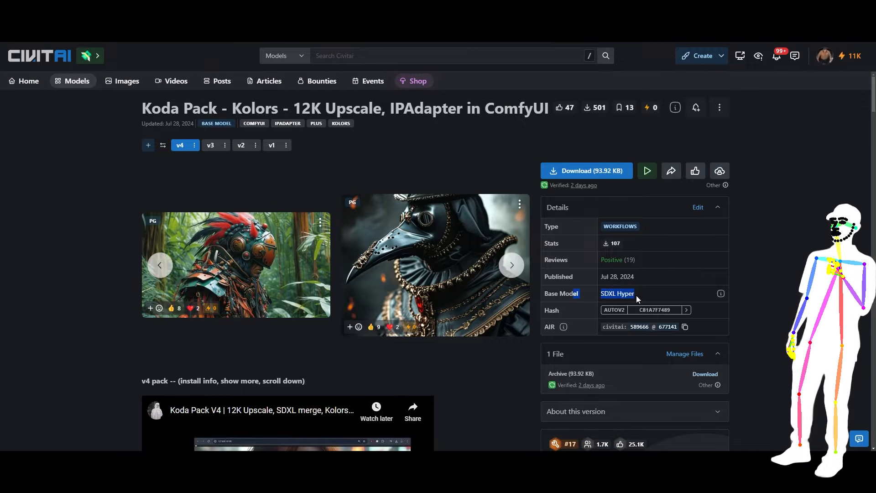
{"action": "left_click_drag", "start_coordinate": [644, 299], "coordinate": [601, 298]}
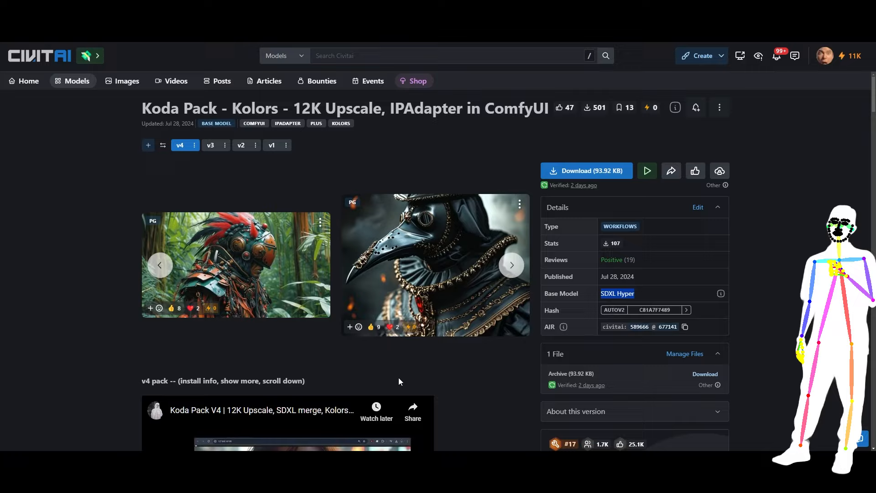
{"action": "scroll", "coordinate": [62, 132], "scroll_direction": "down", "scroll_amount": 3}
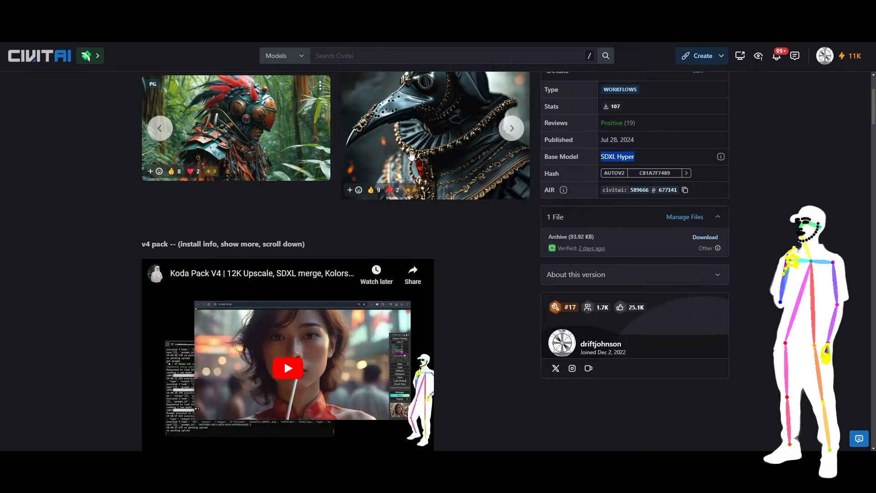
{"action": "scroll", "coordinate": [493, 291], "scroll_direction": "up", "scroll_amount": 3}
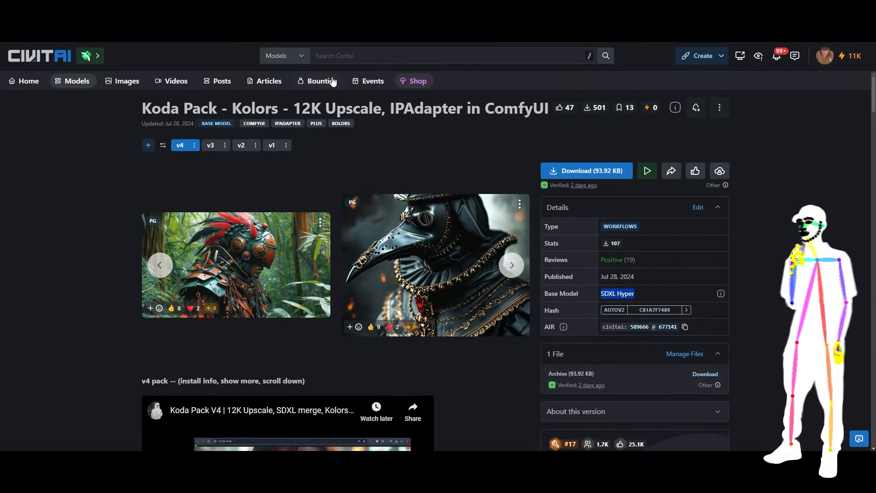